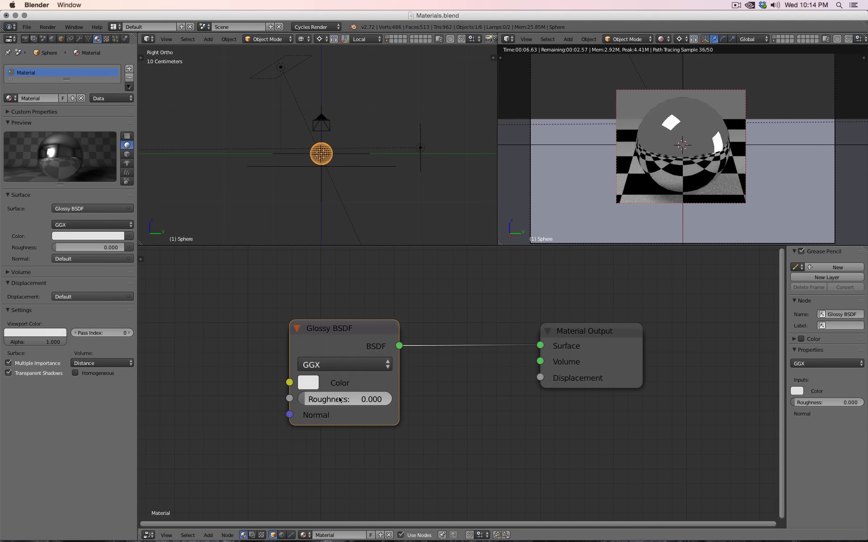
- Try Glossy BSDF roughness values of 0.042, 0.1, 0.3 and 0.492, and return the roughness to 0
drag(344, 400, 338, 401)
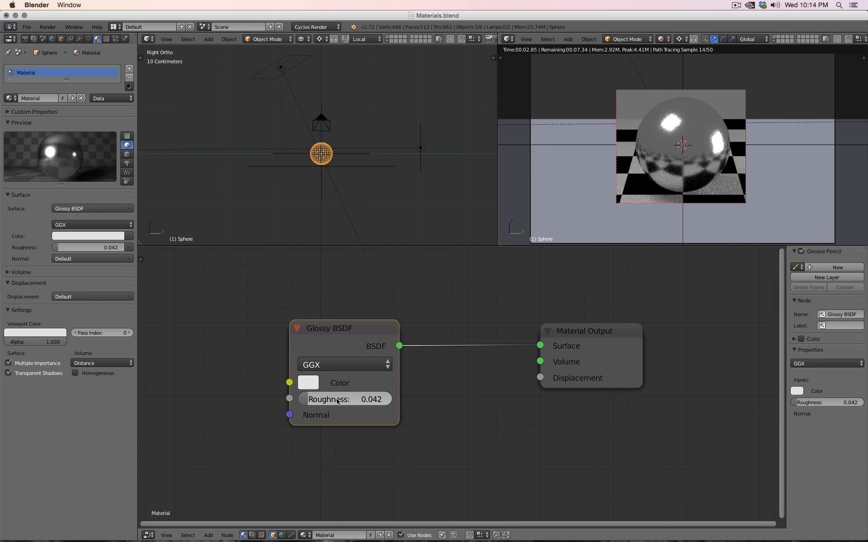
drag(337, 401, 344, 401)
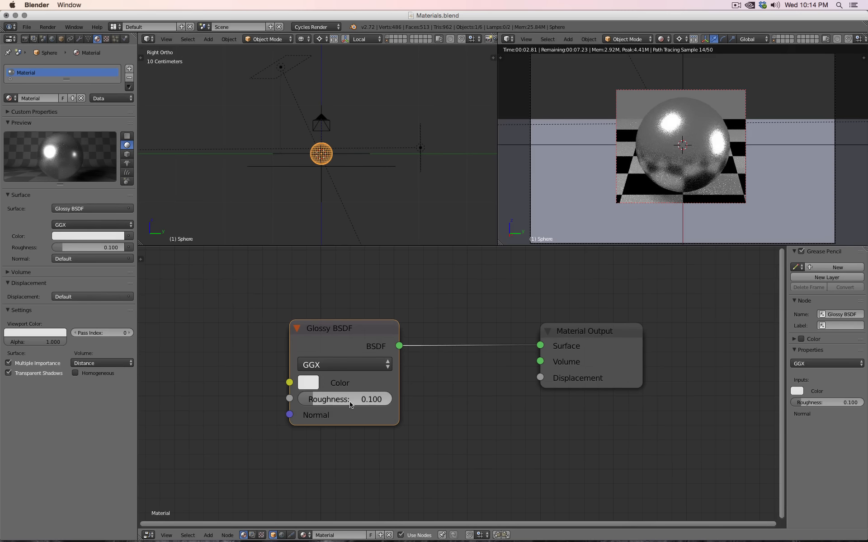
drag(350, 402, 369, 402)
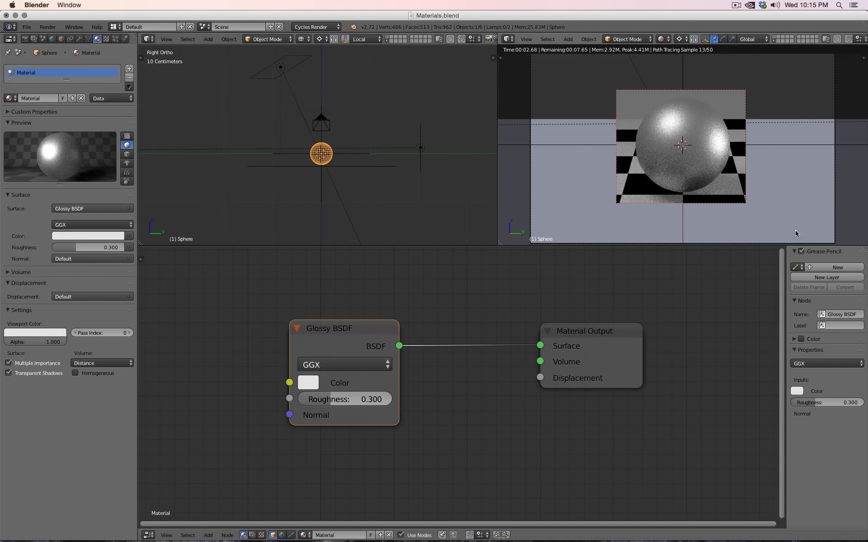
click(798, 218)
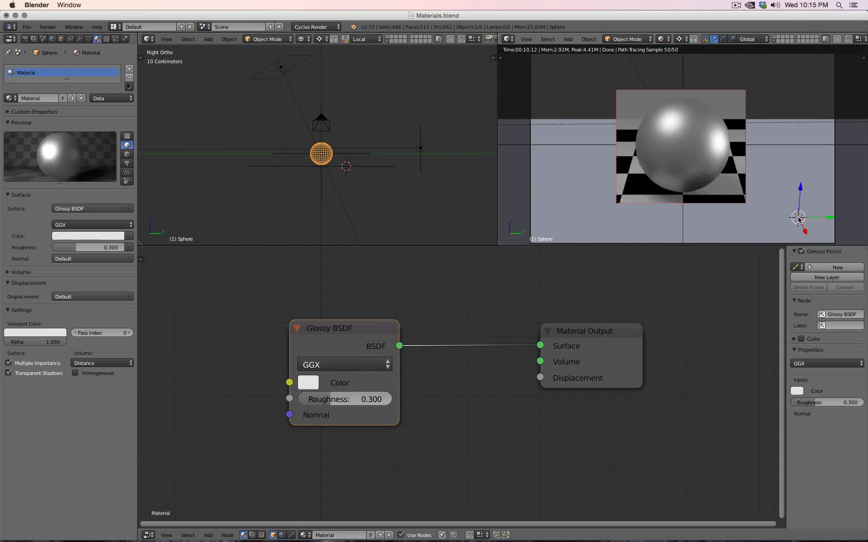
mouse_move(366, 410)
mouse_down()
mouse_move(379, 409)
mouse_move(374, 401)
mouse_up()
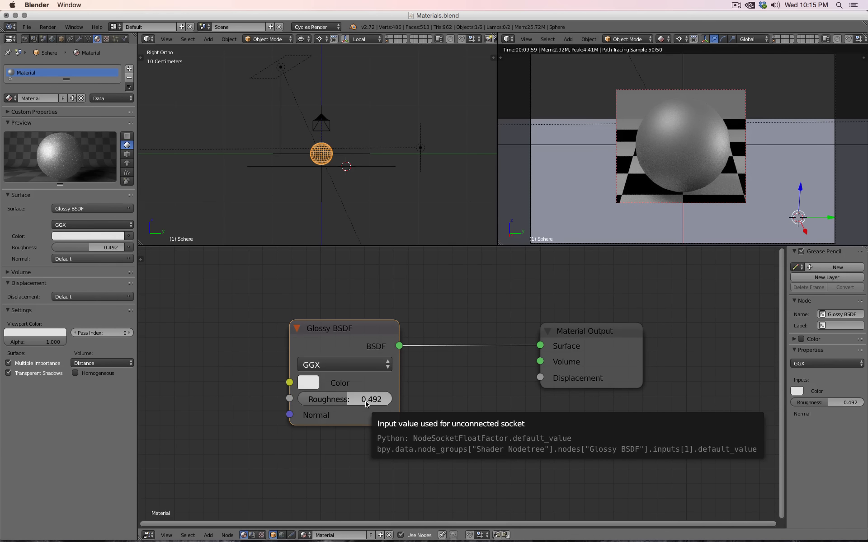
drag(366, 403, 312, 403)
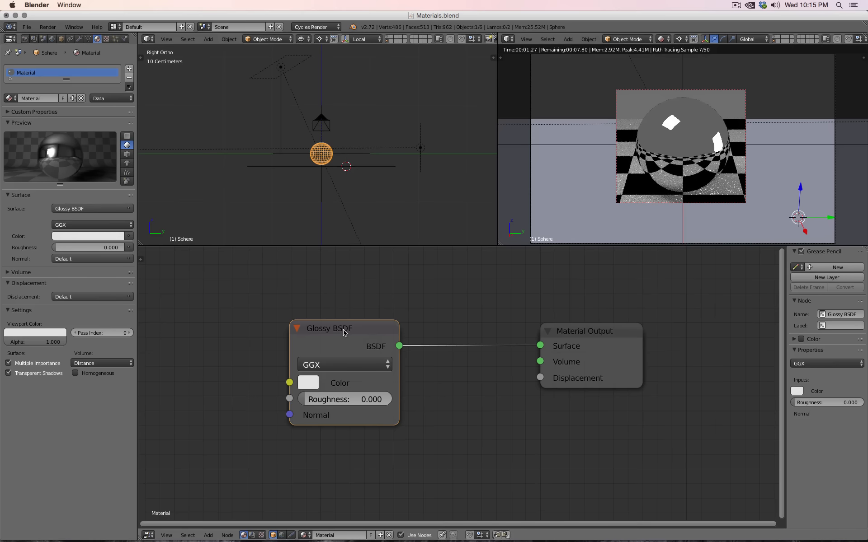
- Lower the Glossy BSDF node, add a Diffuse BSDF above it and connect the Diffuse BSDF to the Material Output's Surface
drag(343, 333, 315, 395)
key(shift+a)
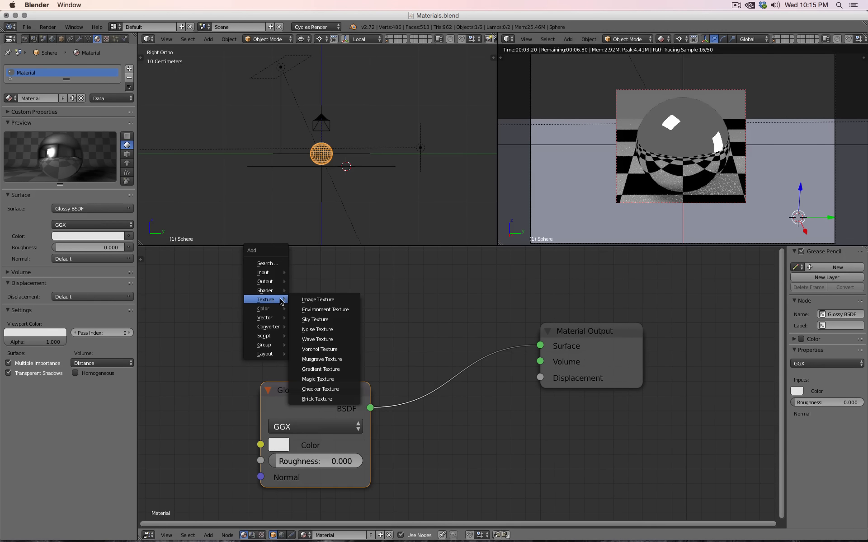
mouse_move(271, 291)
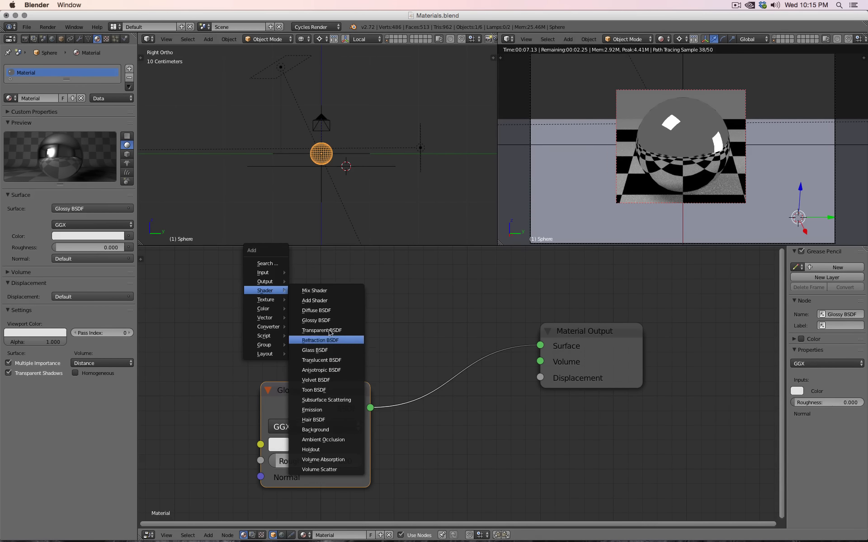
click(330, 311)
click(261, 272)
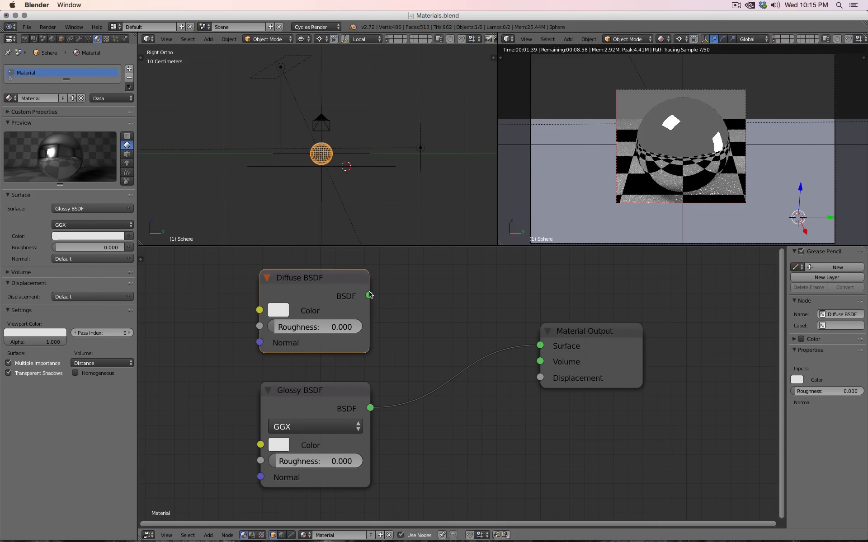
drag(370, 295, 534, 344)
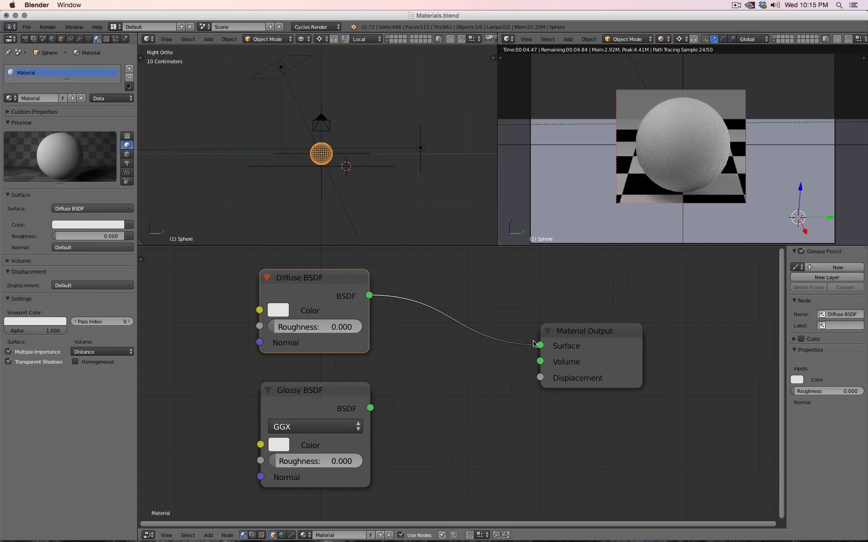
- Move the Material Output node farther away and place a Mix Shader between it and the two BSDF nodes
drag(600, 338, 695, 329)
key(shift+a)
mouse_move(438, 345)
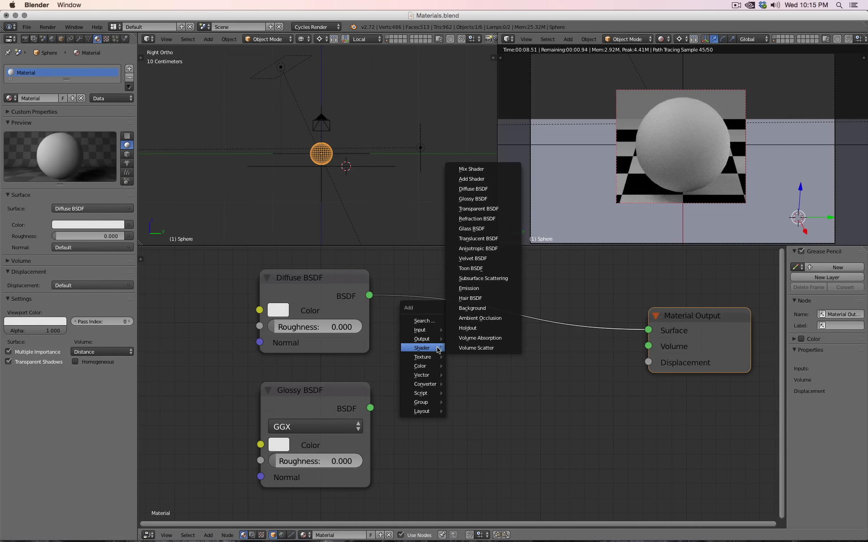
click(482, 168)
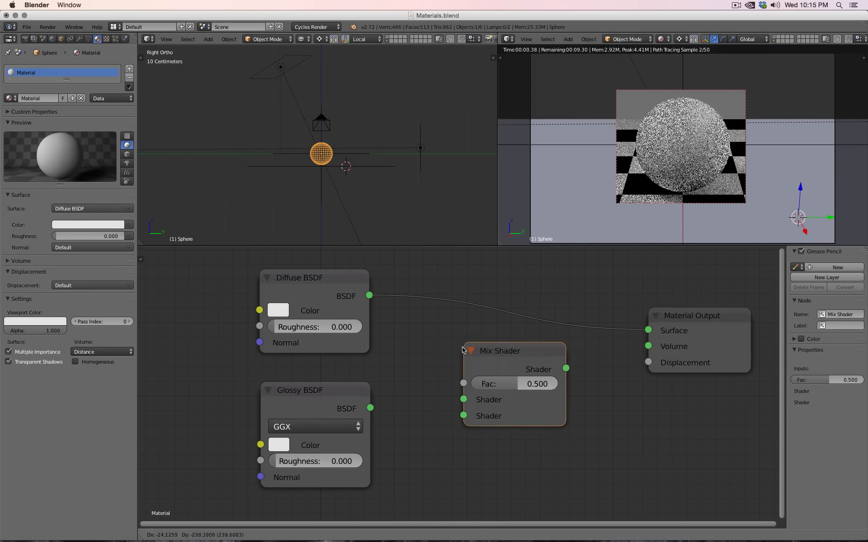
click(465, 343)
- Connect Diffuse BSDF to the Mix Shader's first shader input, Glossy BSDF to the second, and its output to the Material Output's Surface
drag(369, 296, 463, 398)
drag(370, 408, 464, 414)
drag(566, 366, 648, 331)
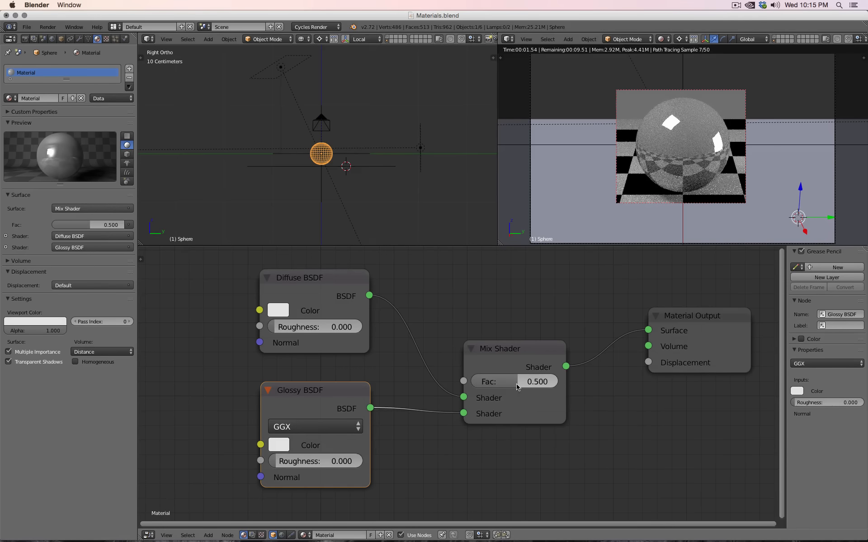
- Try a Mix Shader factor of 1 and restore it to 0.5
drag(537, 382, 558, 382)
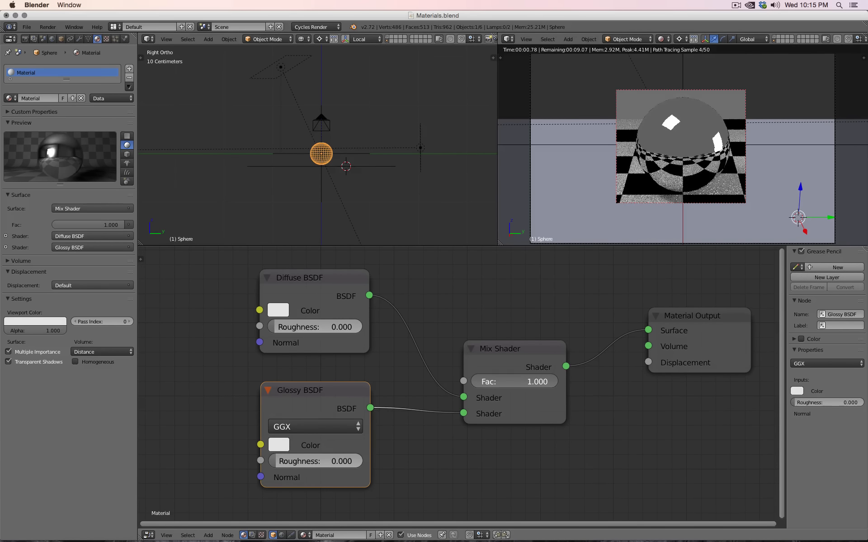
click(511, 382)
key(BackSpace)
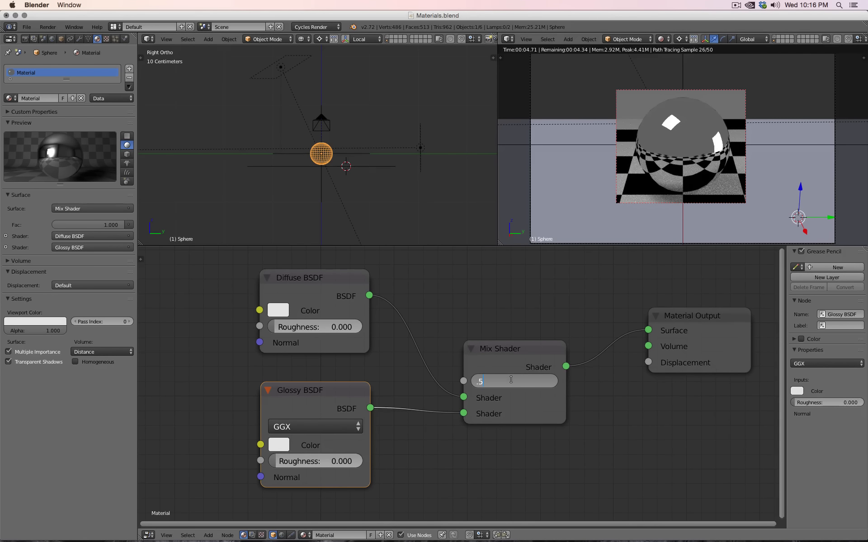
text(.5)
key(Return)
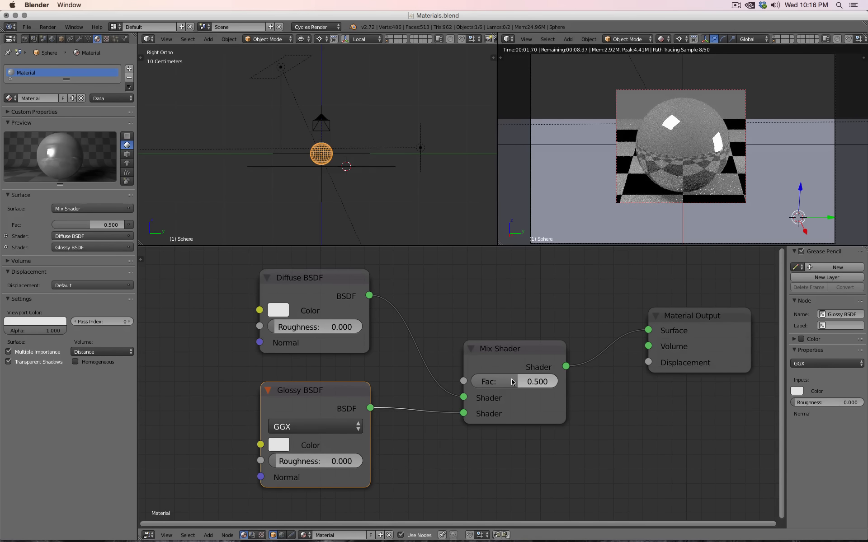
- Add a Fresnel node above the Diffuse BSDF and connect it to the Mix Shader's Fac input
scroll(477, 331, down, 3)
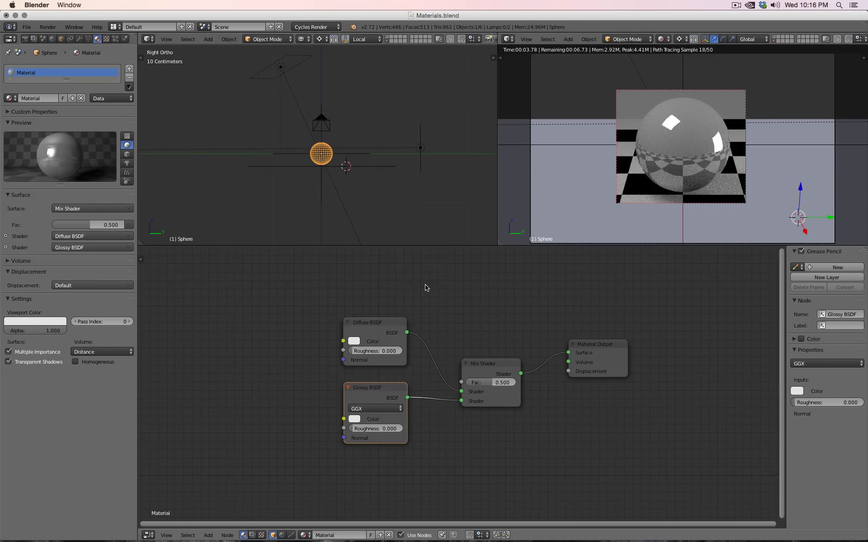
key(shift+a)
mouse_move(425, 287)
mouse_move(422, 268)
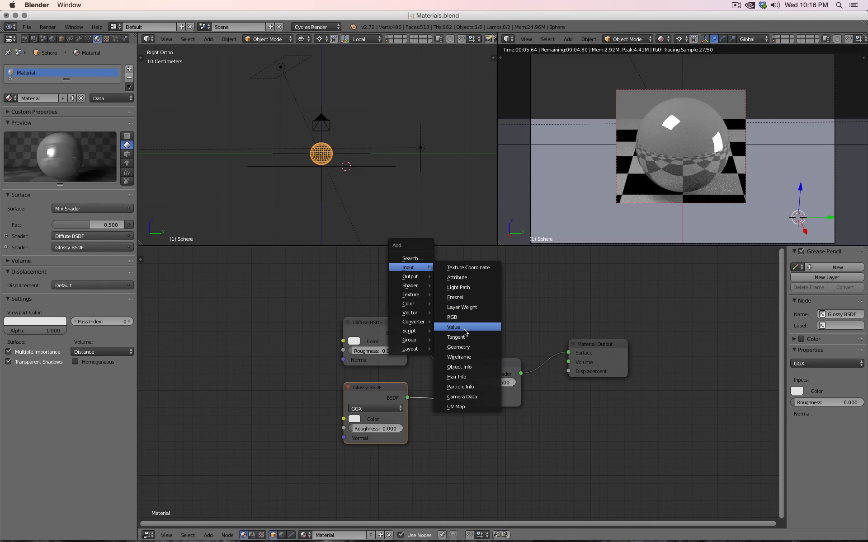
click(463, 297)
click(406, 286)
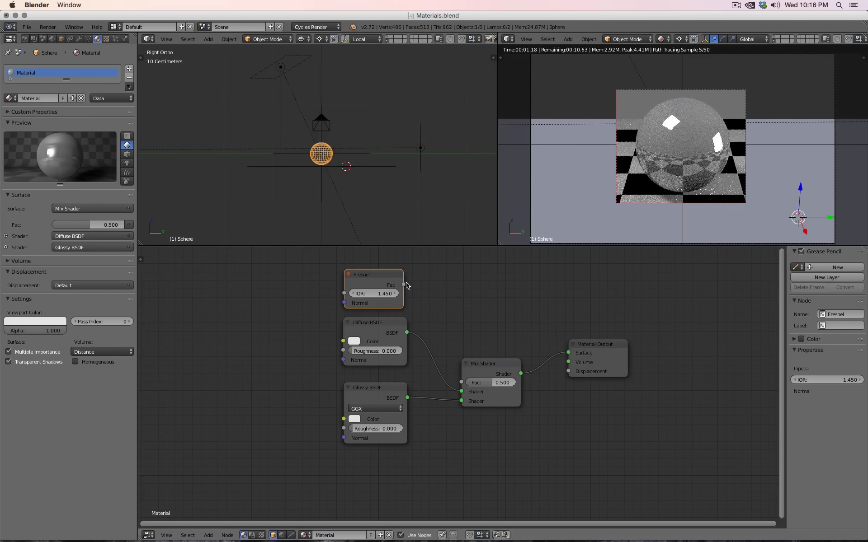
drag(404, 288, 462, 383)
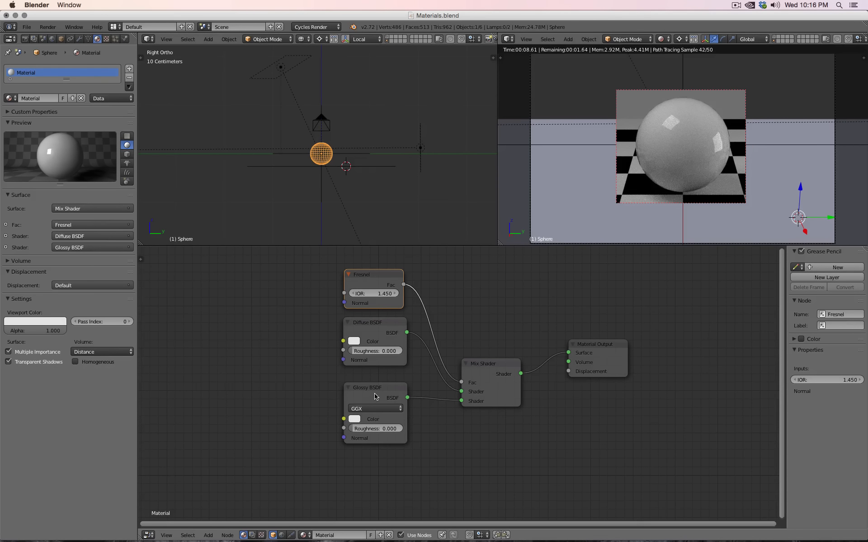
- Try swapping the Diffuse and Glossy connections on the Mix Shader's two shader inputs, and swap them back
drag(462, 401, 461, 391)
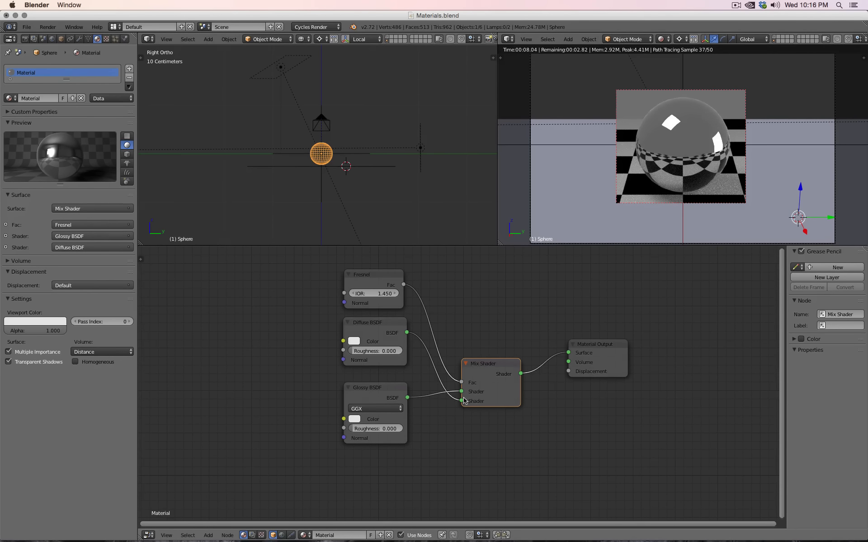
drag(462, 401, 461, 392)
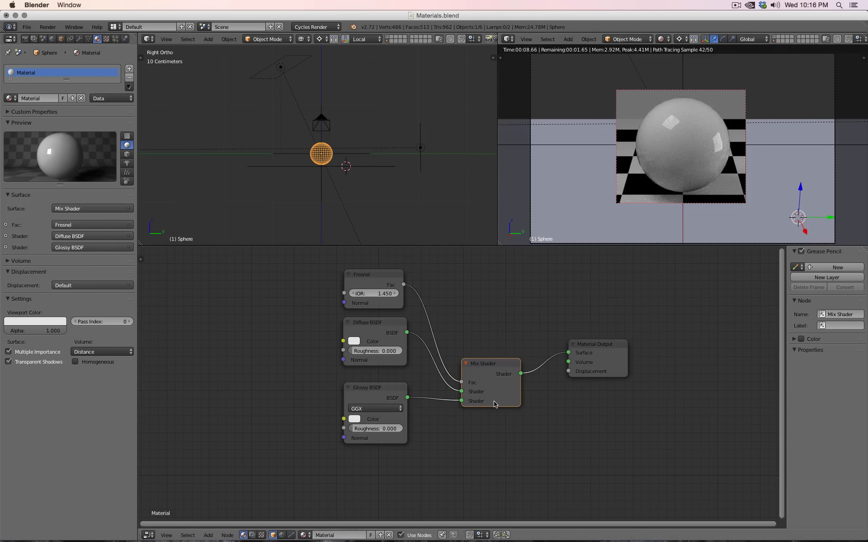
- Disconnect the Diffuse BSDF from the Mix Shader and set the Fresnel IOR to 1.1
drag(461, 391, 425, 370)
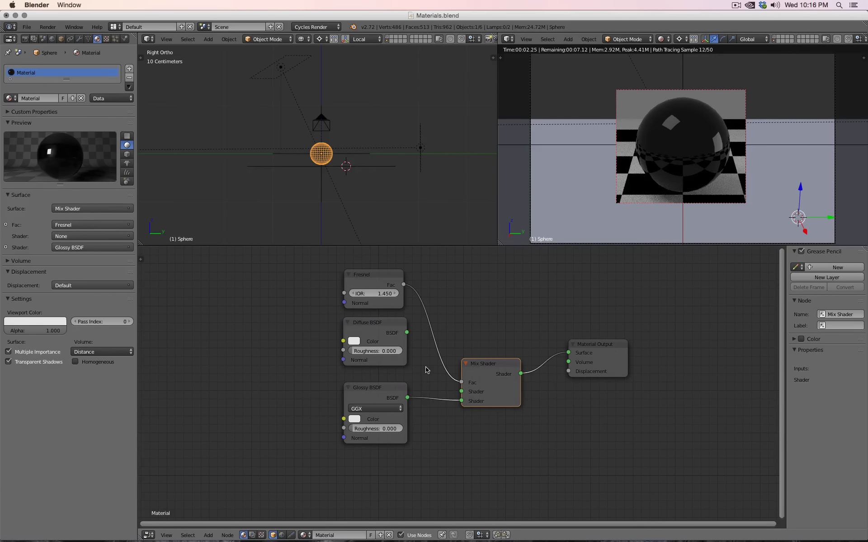
click(372, 293)
text(1.1)
key(Return)
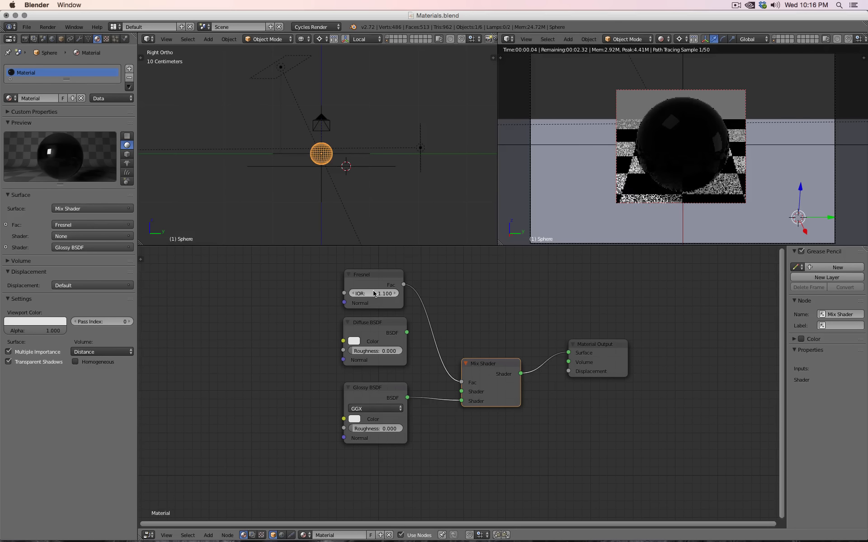
- Try Fresnel IOR values of 2 and 4, and return the IOR to 2
click(372, 293)
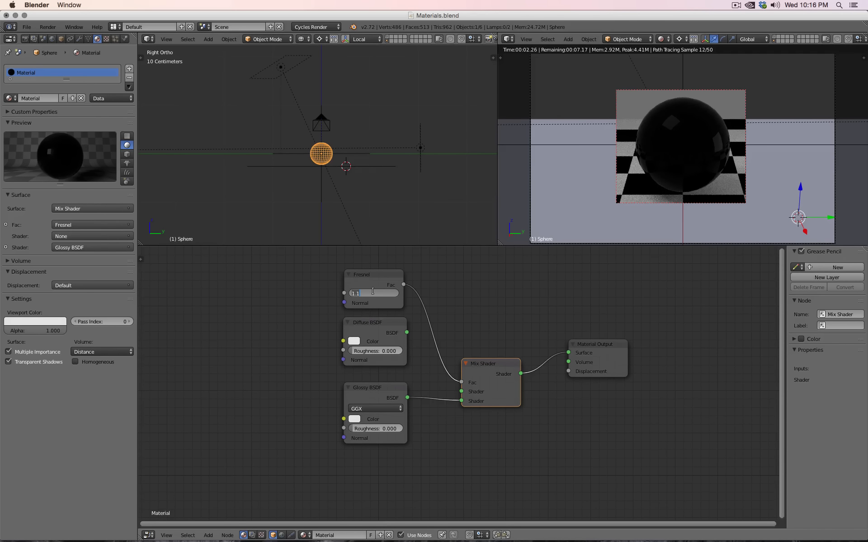
text(2)
key(Return)
click(372, 293)
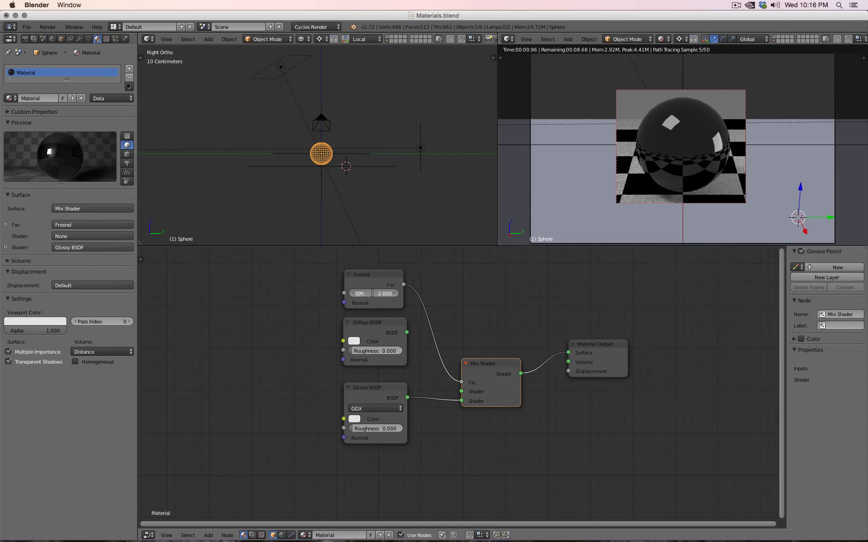
text(4)
key(Return)
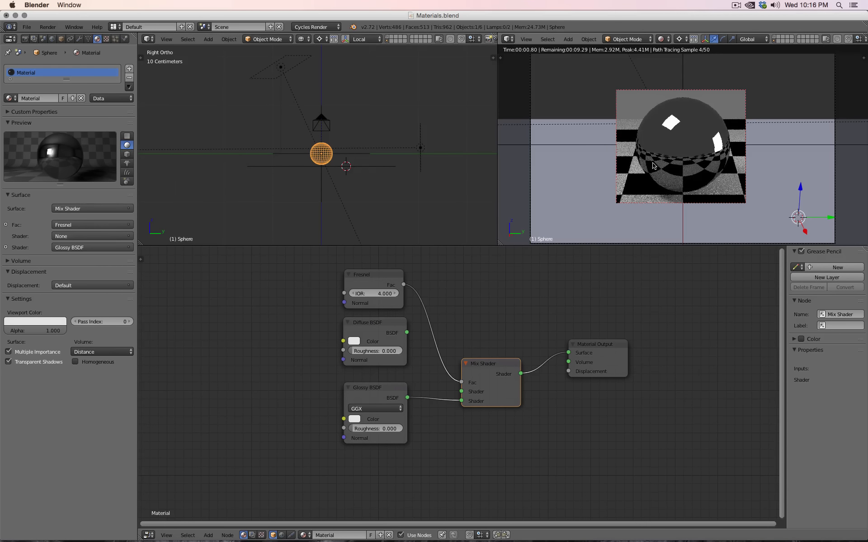
click(372, 293)
text(2)
key(Return)
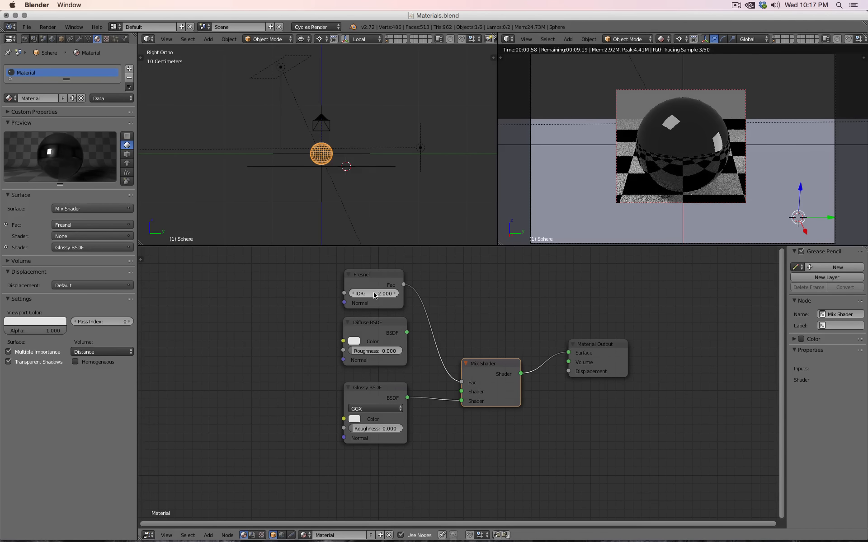
- Restore the Fresnel IOR to 1.45 and reconnect the Diffuse BSDF to the Mix Shader's first shader input
click(373, 293)
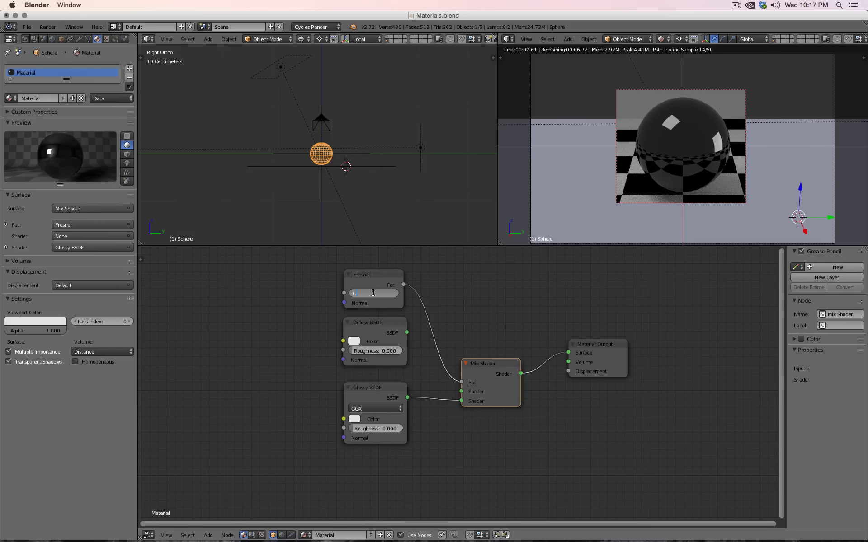
text(1.45)
key(Return)
drag(407, 333, 461, 393)
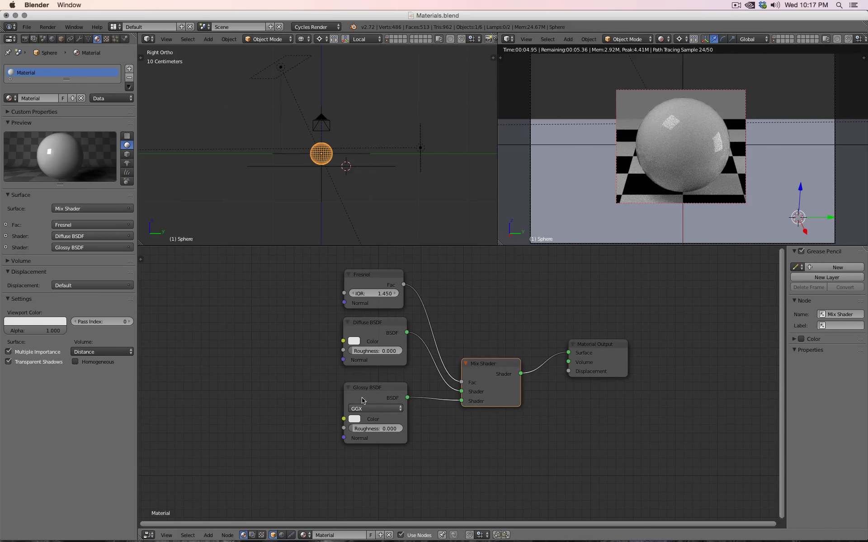
- Rearrange the Mix Shader and Material Output nodes higher up, in line beside the Diffuse BSDF
drag(607, 362, 641, 367)
drag(477, 371, 487, 332)
drag(628, 348, 607, 330)
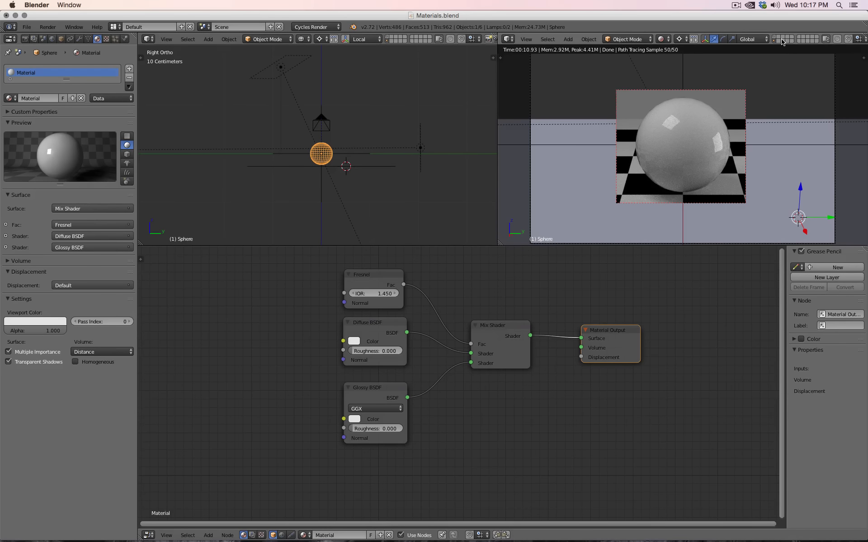
- Pause the rendered viewport preview of the sphere
scroll(773, 40, down, 5)
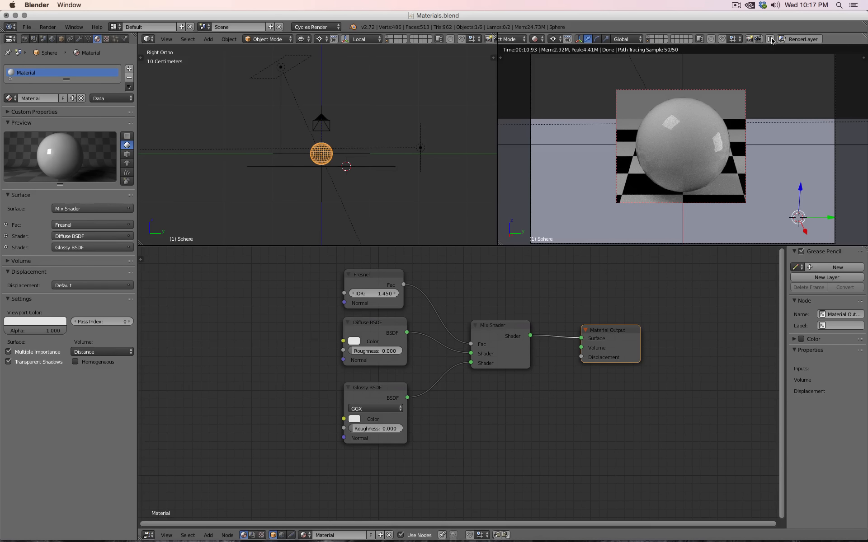
click(770, 39)
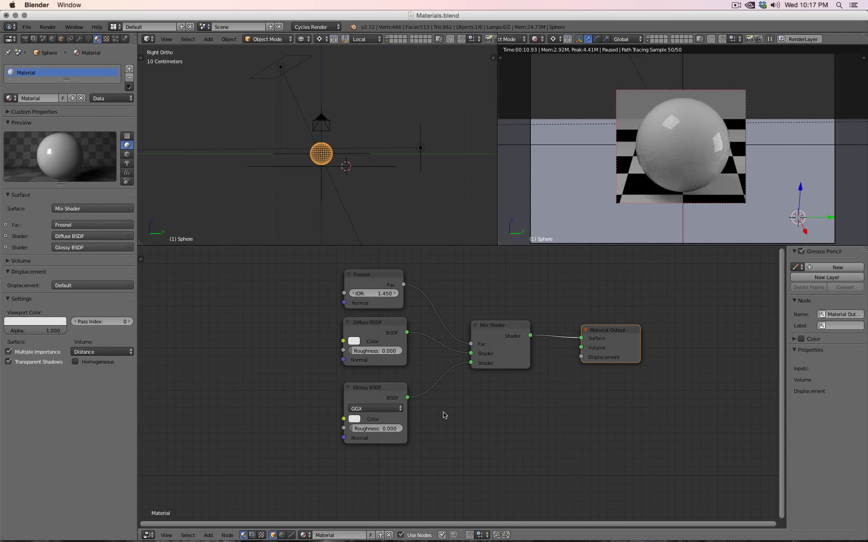
- Select the Mix Shader node and create new Grease Pencil data in the node editor
click(494, 337)
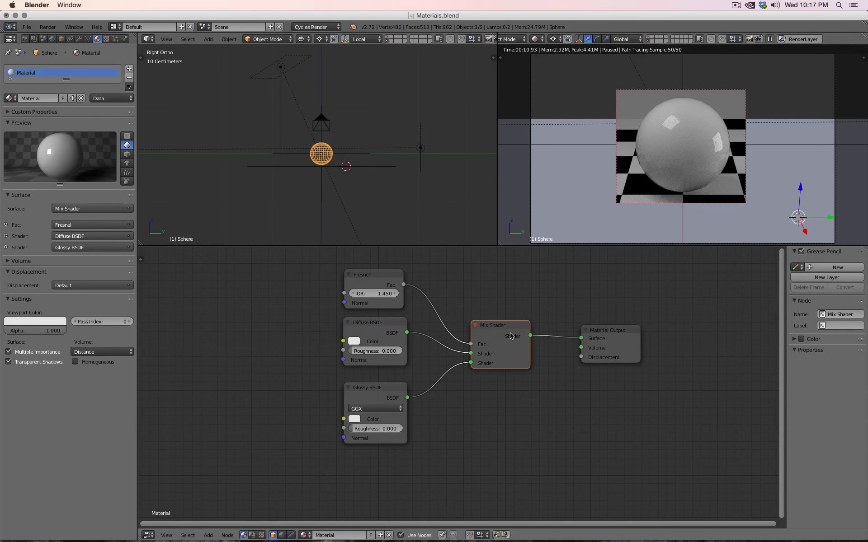
click(831, 267)
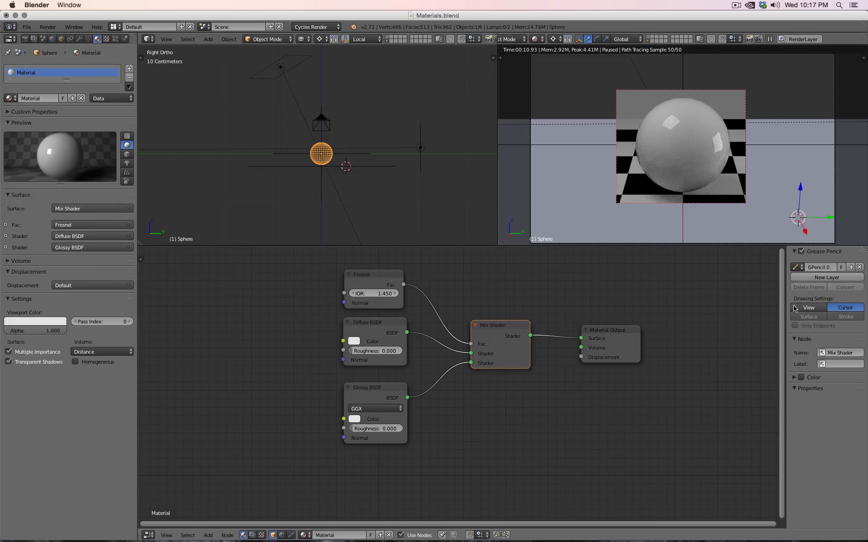
- Add a new Grease Pencil layer and set its stroke colour to white
click(830, 278)
click(813, 321)
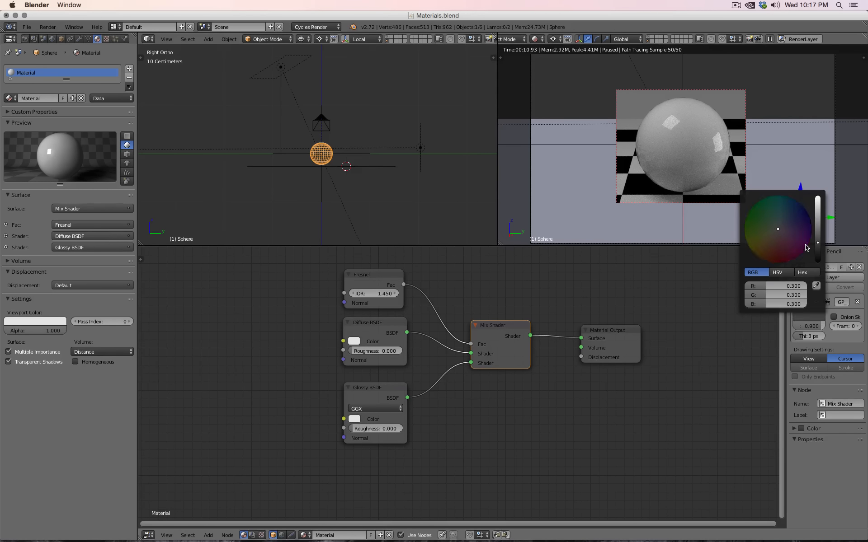
scroll(805, 245, up, 14)
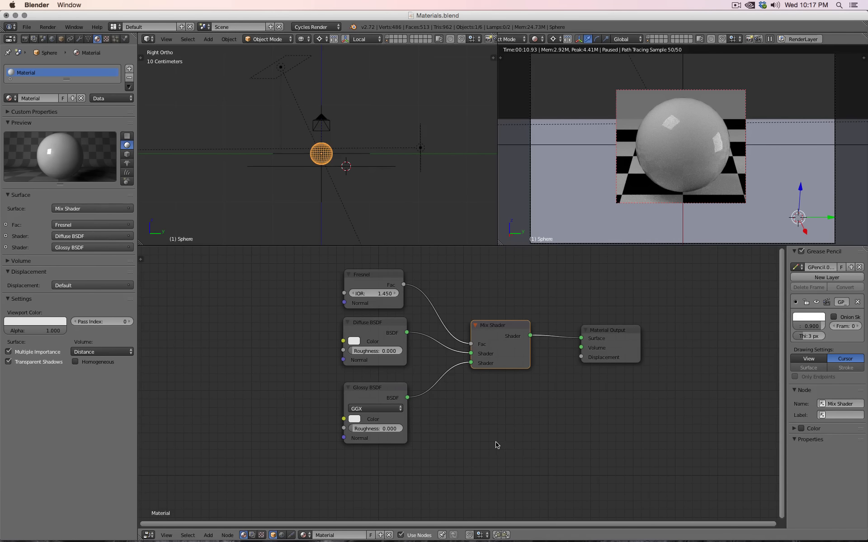
- Sketch two stacked layers on a baseline below the Material Output node, labelling the lower one 1 and the upper one 2
drag(496, 443, 734, 440)
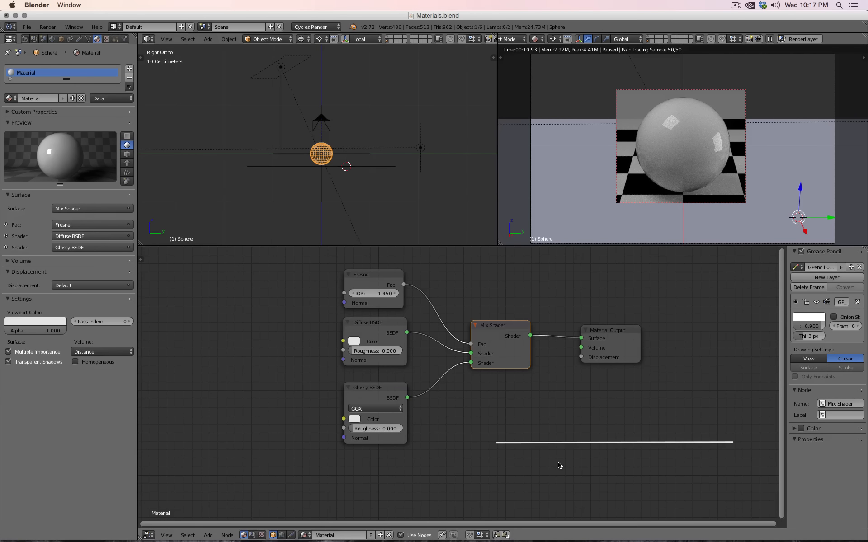
mouse_move(524, 442)
mouse_down()
mouse_move(526, 424)
mouse_move(683, 424)
mouse_move(709, 437)
mouse_up()
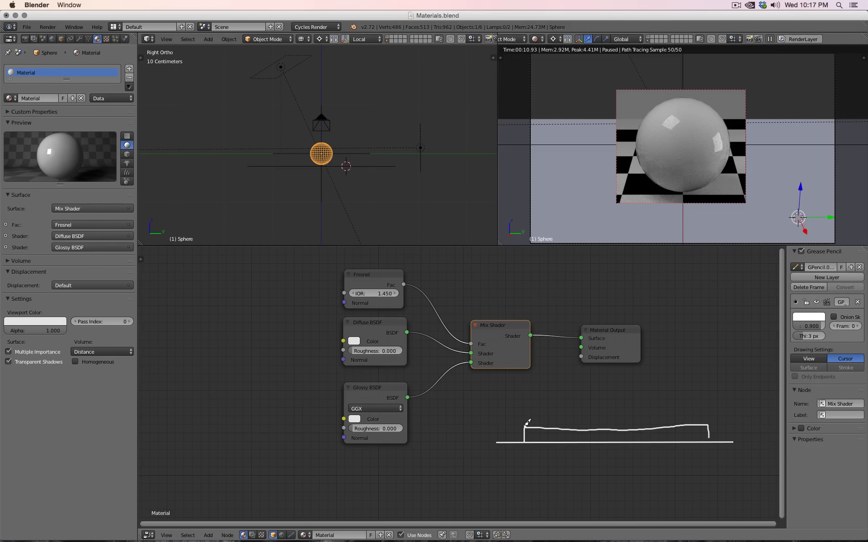
mouse_move(526, 424)
mouse_down()
mouse_move(526, 405)
mouse_move(711, 401)
mouse_move(709, 425)
mouse_up()
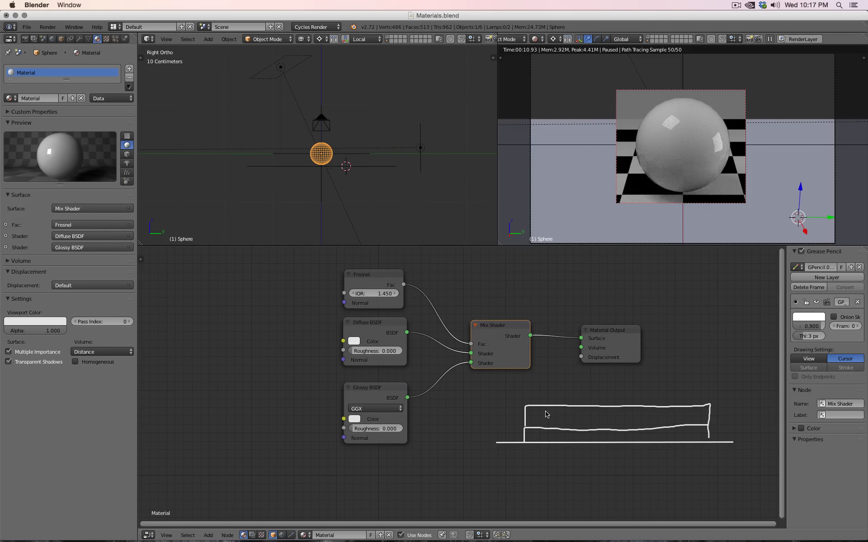
mouse_move(547, 412)
mouse_down()
mouse_move(564, 419)
mouse_move(546, 439)
mouse_up()
- Write a 1 beside the Diffuse BSDF node and a 2 beside the Glossy BSDF node
click(387, 339)
mouse_move(295, 344)
mouse_down()
mouse_move(315, 328)
mouse_move(312, 353)
mouse_up()
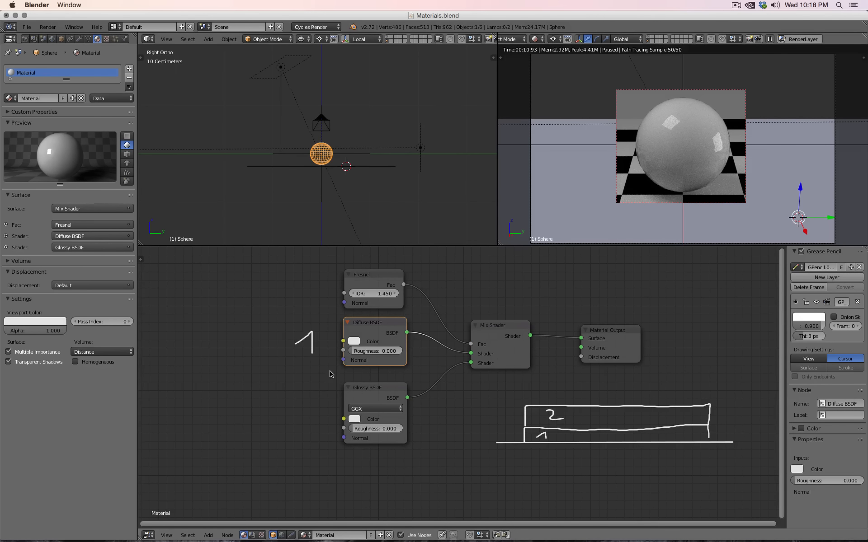
click(368, 389)
drag(288, 406, 320, 429)
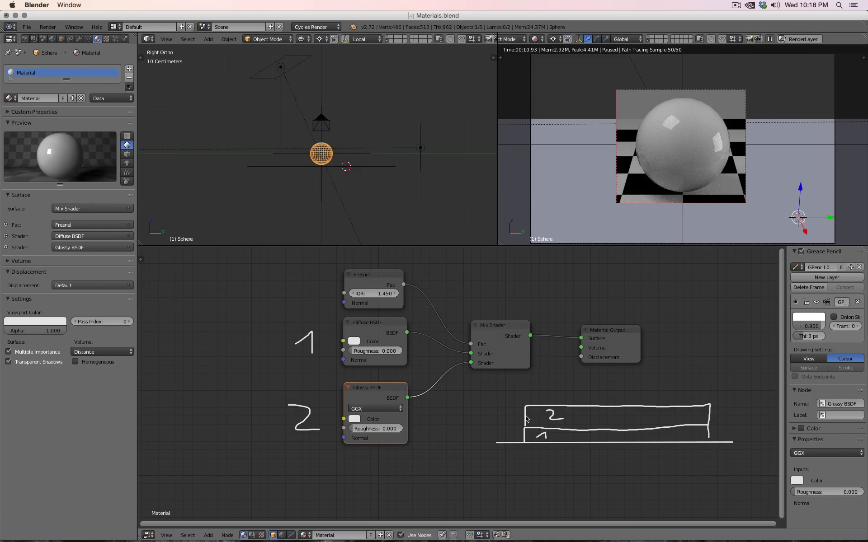
- Annotate the Mix Shader's first shader input with 1 and its second shader input with 2
click(506, 362)
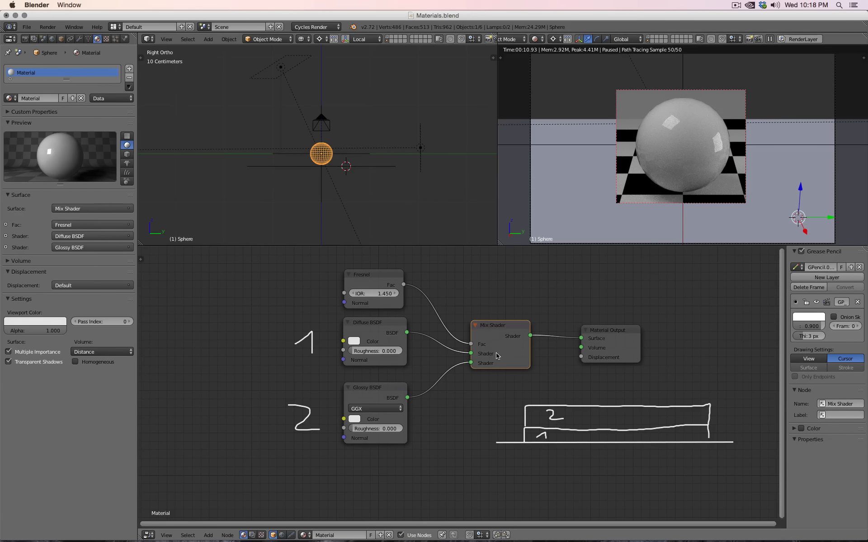
mouse_move(485, 357)
mouse_down()
mouse_move(517, 343)
mouse_move(518, 352)
mouse_up()
drag(487, 363, 498, 382)
drag(507, 382, 517, 395)
- Write "1 x 2 =" above the Mix Shader with arrows from its Fac input and towards the output, and delete the annotation layer
middle_drag(526, 288, 503, 325)
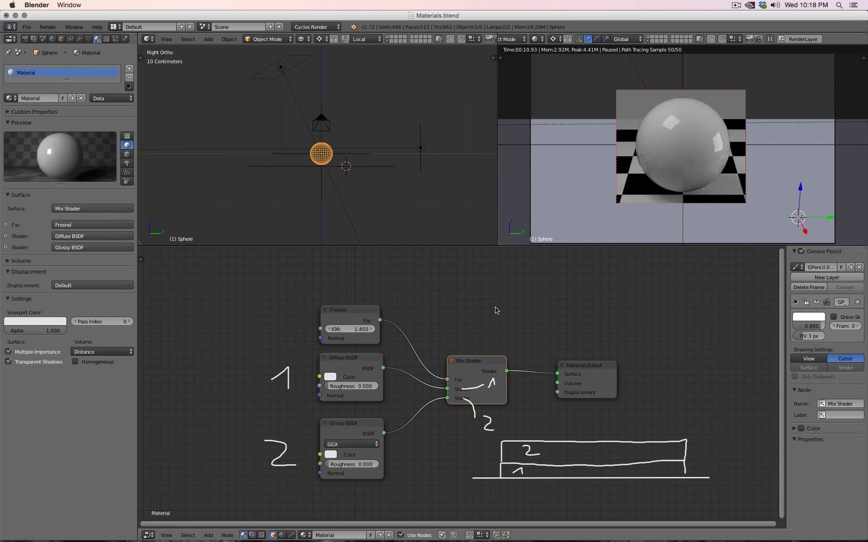
mouse_move(498, 316)
mouse_down()
mouse_move(515, 296)
mouse_move(513, 323)
mouse_move(556, 321)
mouse_move(541, 321)
mouse_move(578, 294)
mouse_move(589, 316)
mouse_move(640, 305)
mouse_move(666, 323)
mouse_move(555, 343)
mouse_move(543, 360)
mouse_up()
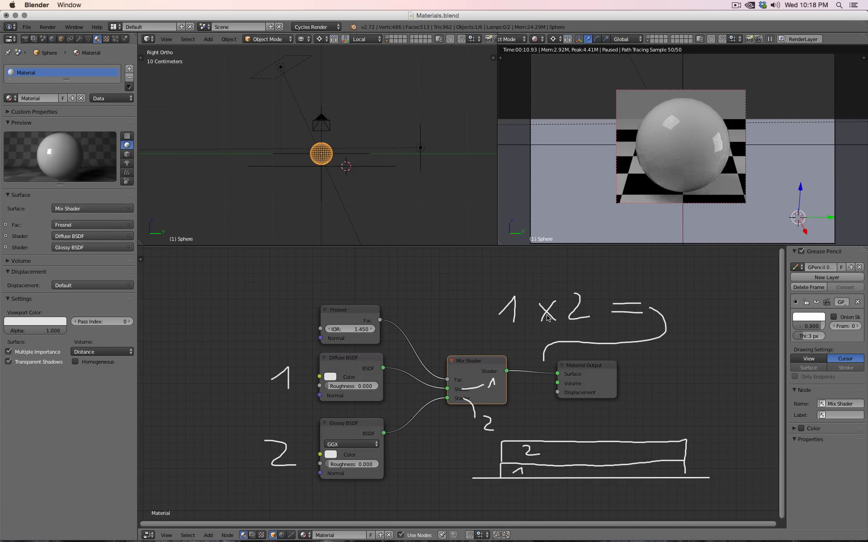
mouse_move(456, 378)
mouse_down()
mouse_move(465, 375)
mouse_move(460, 379)
mouse_move(492, 252)
mouse_move(551, 287)
mouse_move(545, 293)
mouse_up()
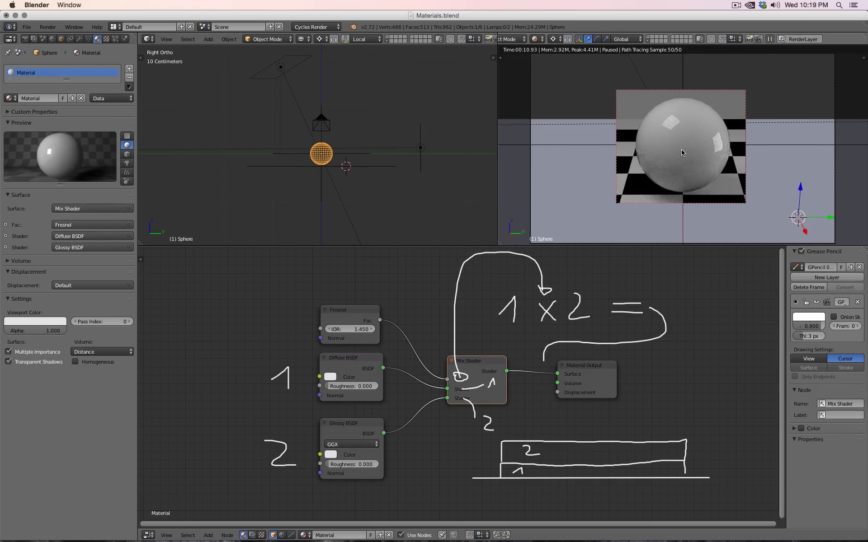
click(857, 302)
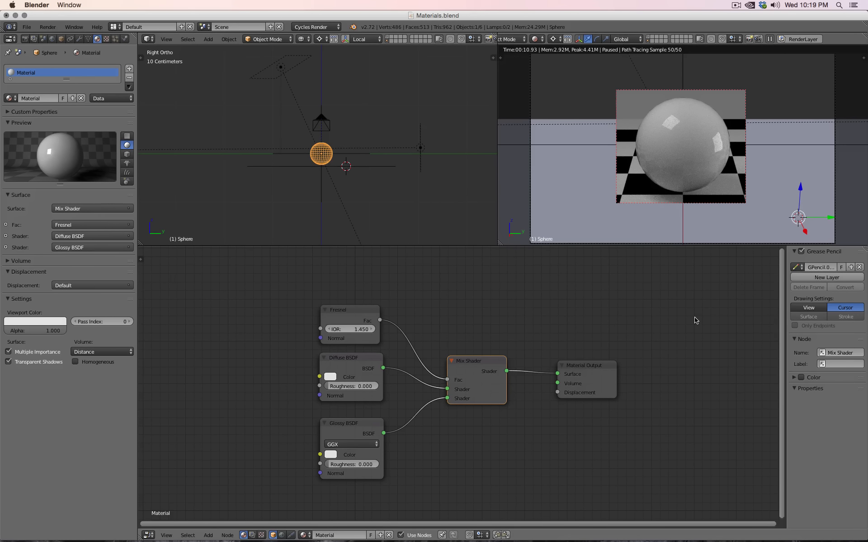
- Set the Diffuse BSDF colour to orange and resume the rendered viewport preview
click(331, 377)
click(352, 301)
click(769, 39)
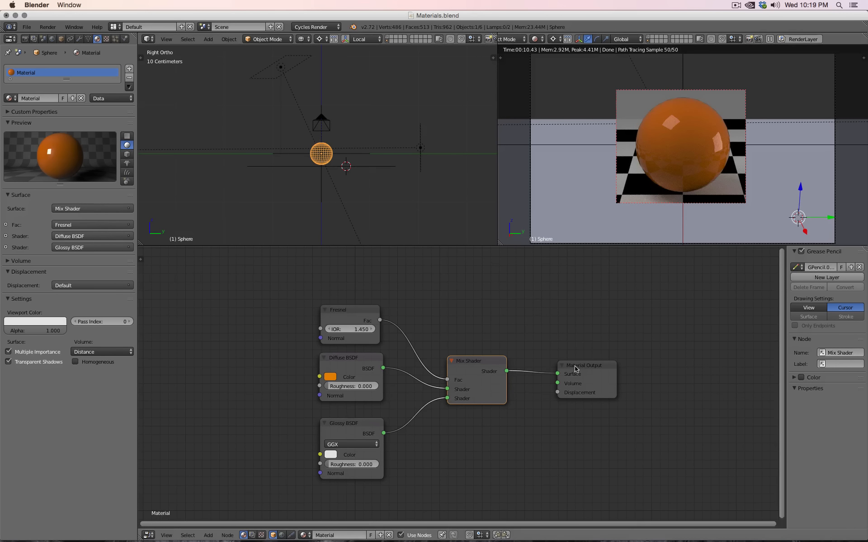
- Set the Glossy BSDF roughness to 0.1
click(352, 464)
text(.1)
key(Return)
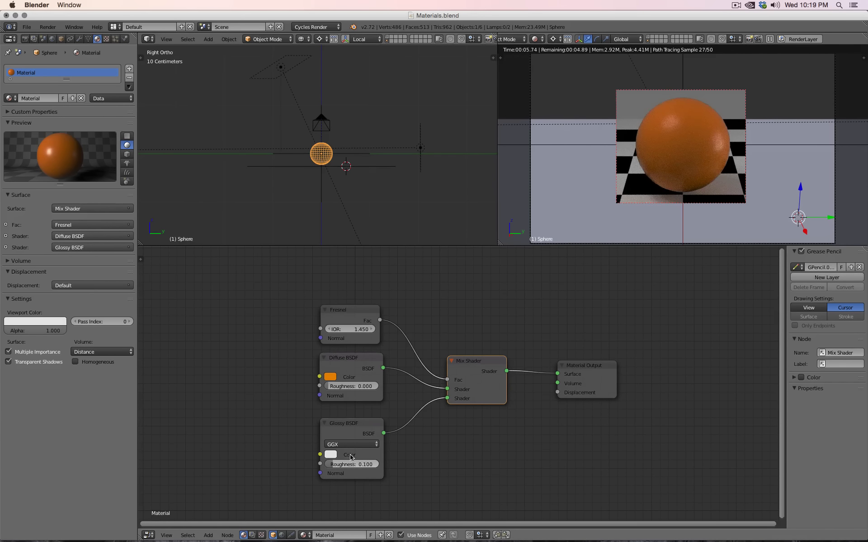
click(349, 317)
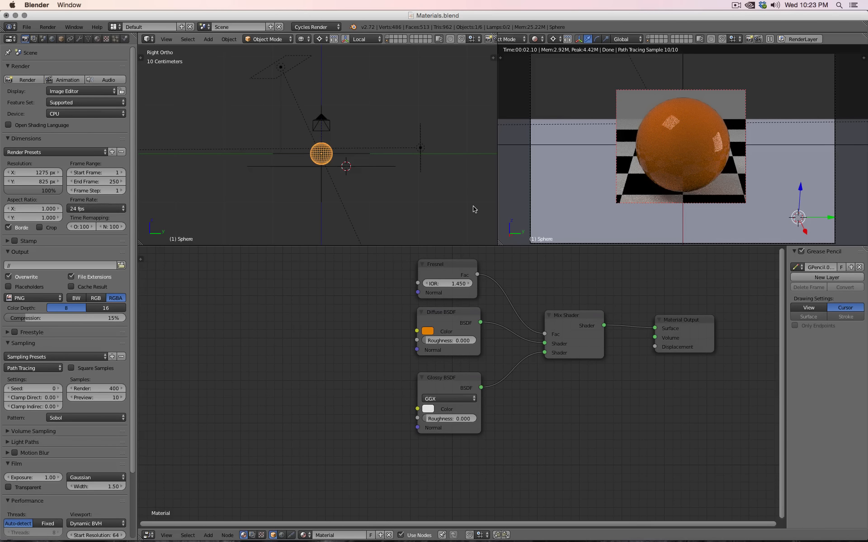
- Switch the Right Ortho viewport to solid shading and frame the whole sphere in it
scroll(420, 190, up, 15)
key(z)
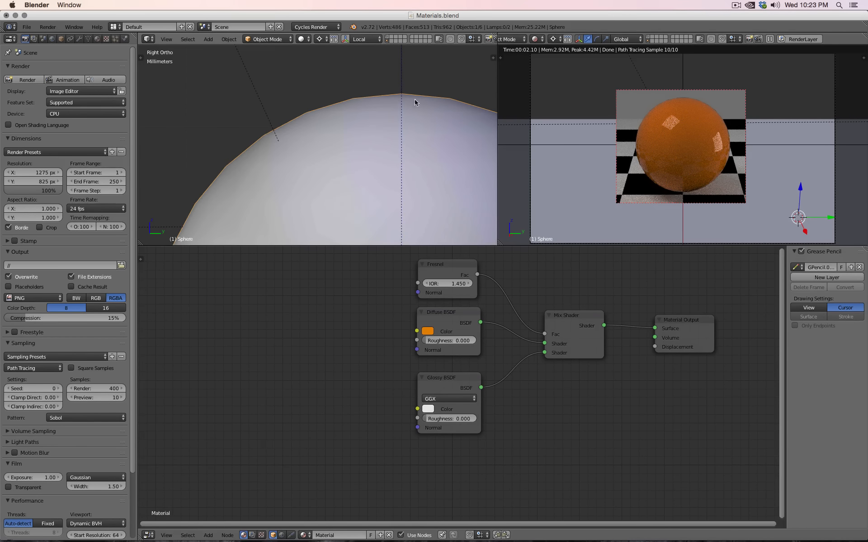
scroll(315, 128, down, 6)
scroll(314, 127, up, 2)
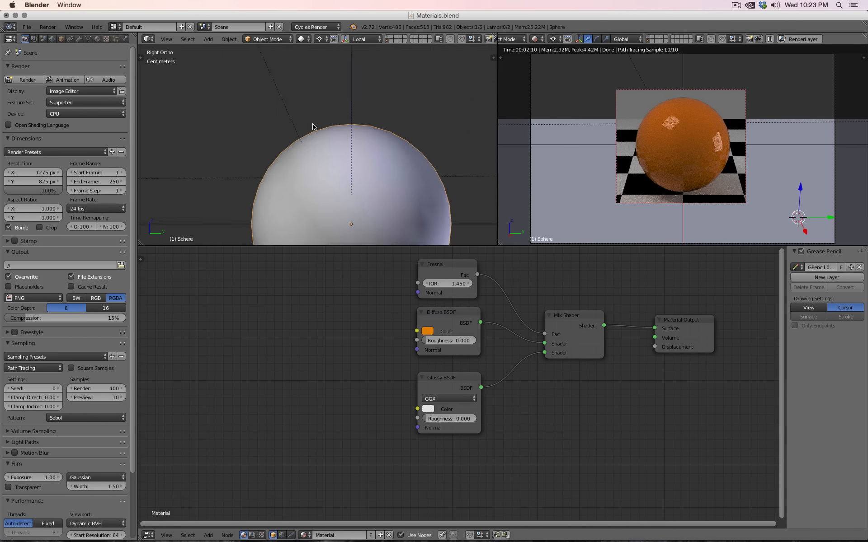
scroll(314, 127, up, 2)
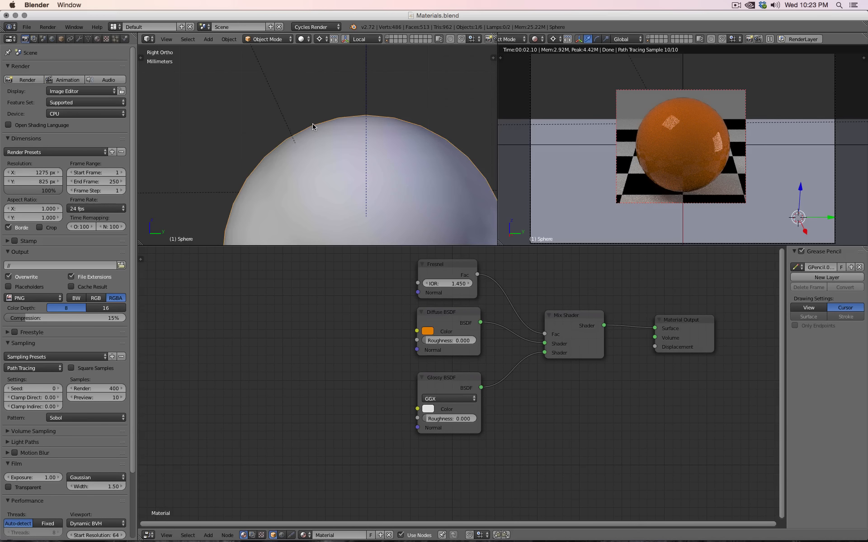
scroll(313, 127, down, 5)
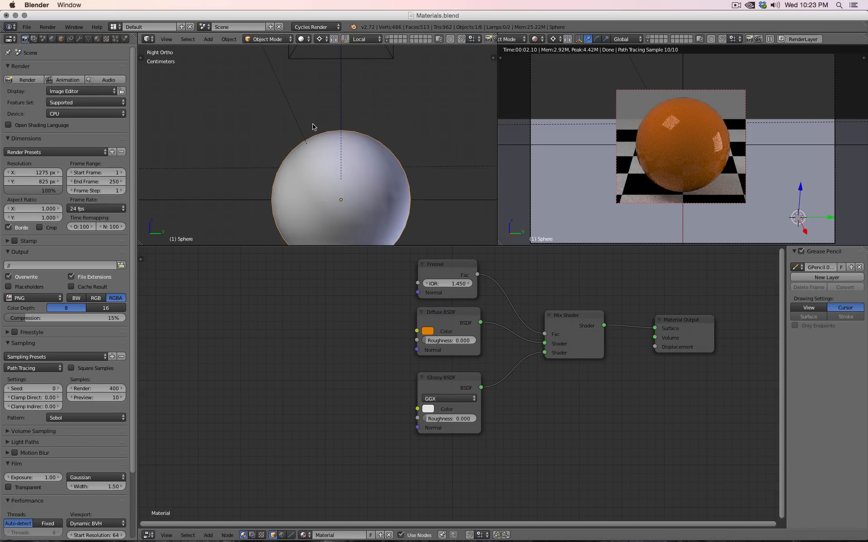
shift+middle_drag(371, 183, 363, 136)
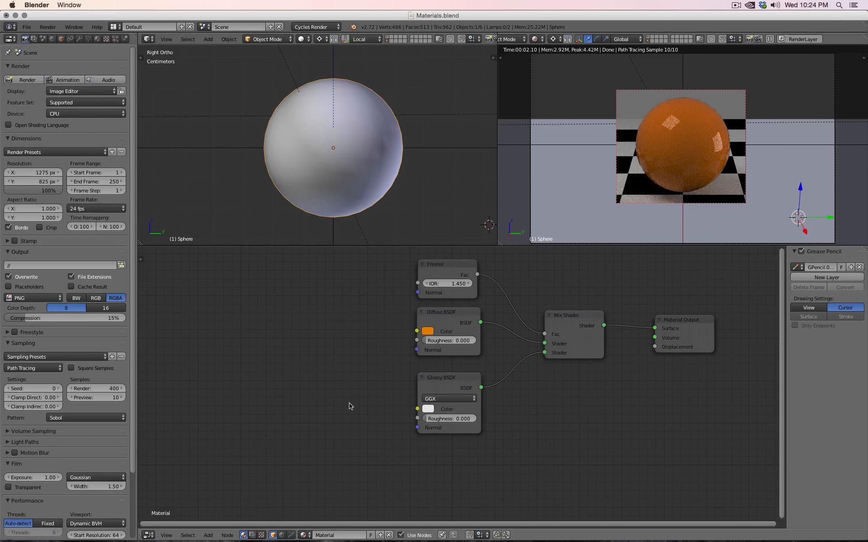
- Add a Noise Texture node beside the shaders and connect its Color output to the Diffuse BSDF colour input
click(208, 535)
mouse_move(226, 488)
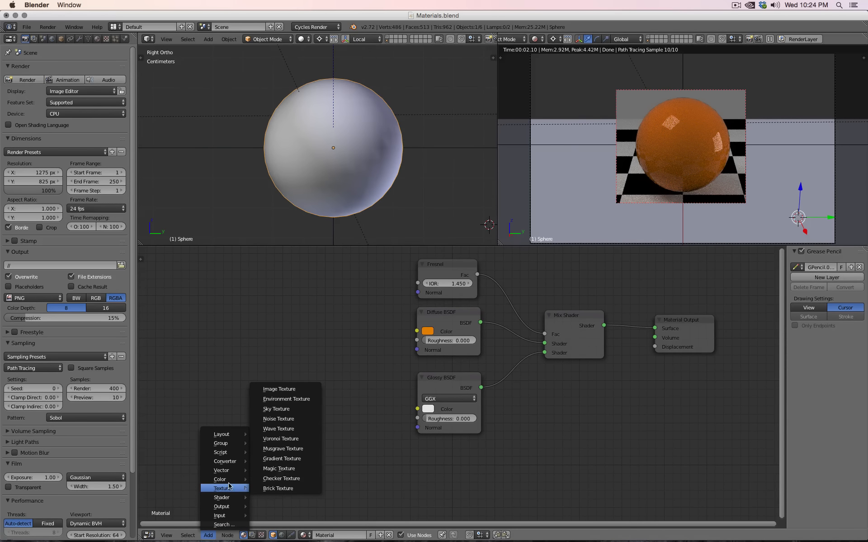
click(283, 419)
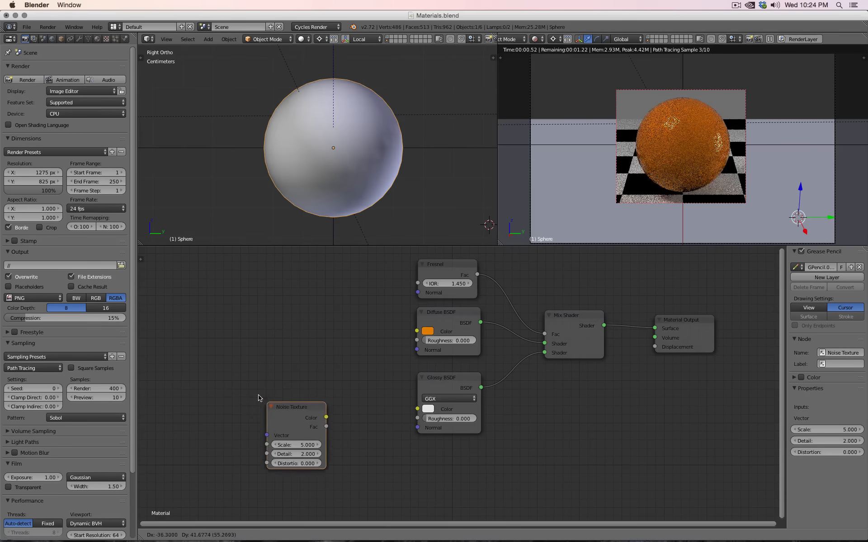
click(216, 336)
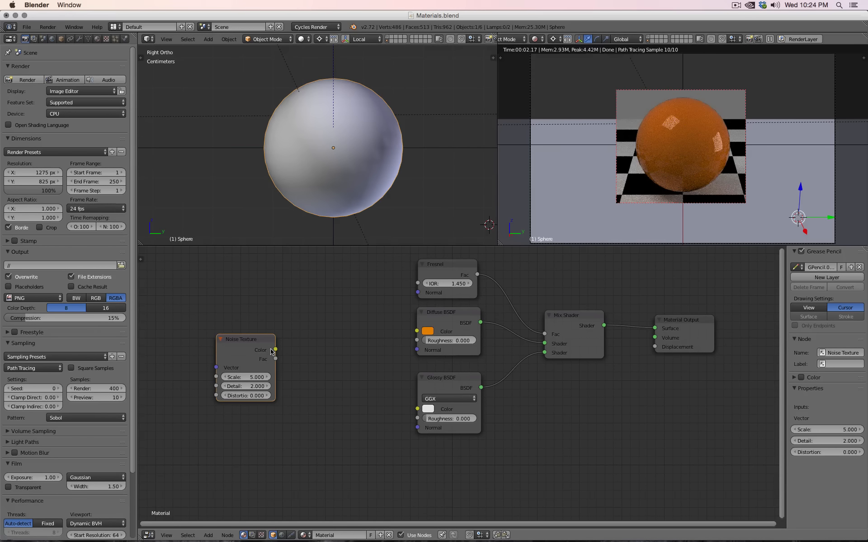
drag(276, 350, 421, 333)
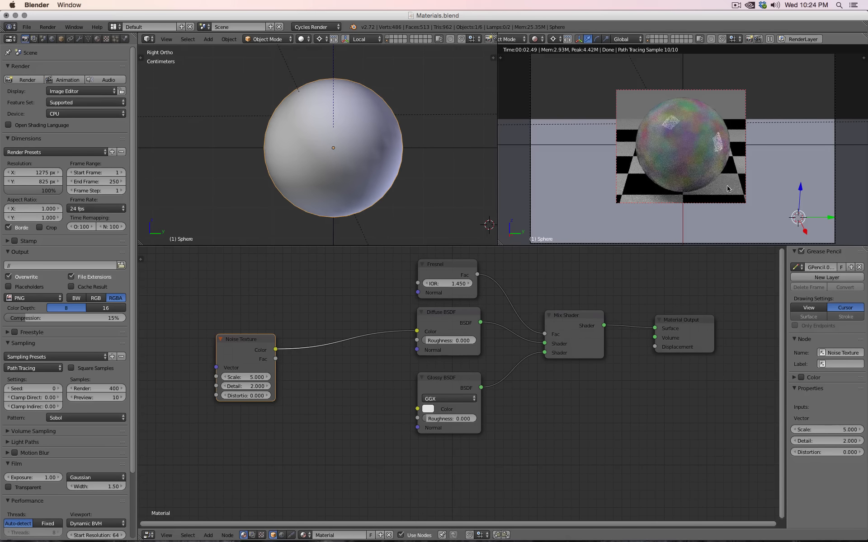
- Set the Noise Texture scale to 1
click(243, 377)
text(1)
key(Return)
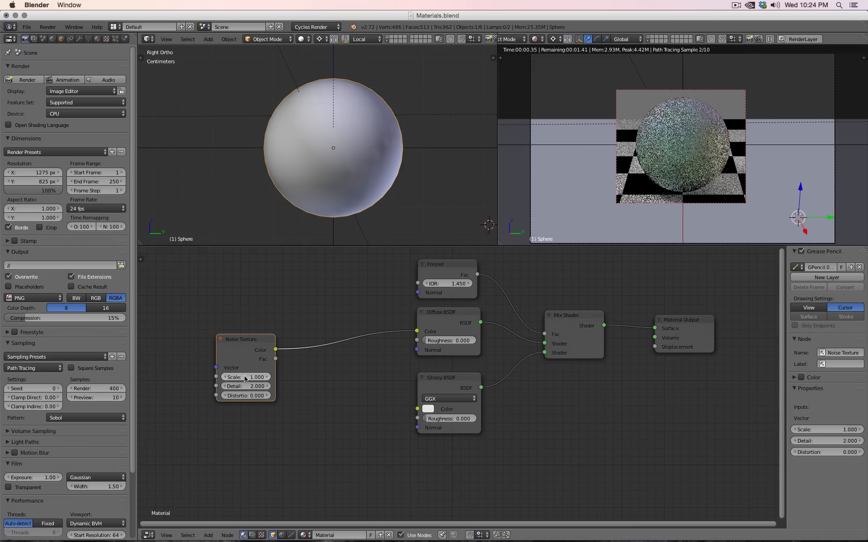
- Set the Noise Texture scale to 20 and its detail to 0
click(243, 377)
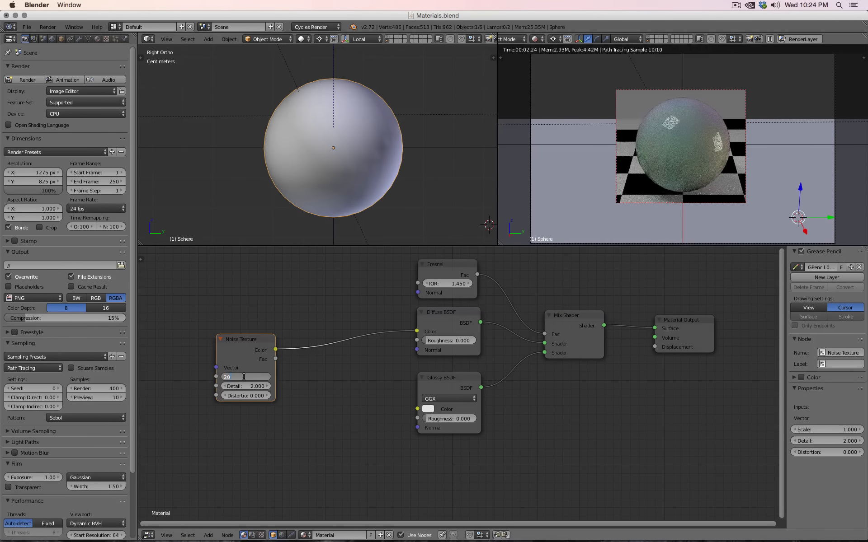
text(20)
key(Return)
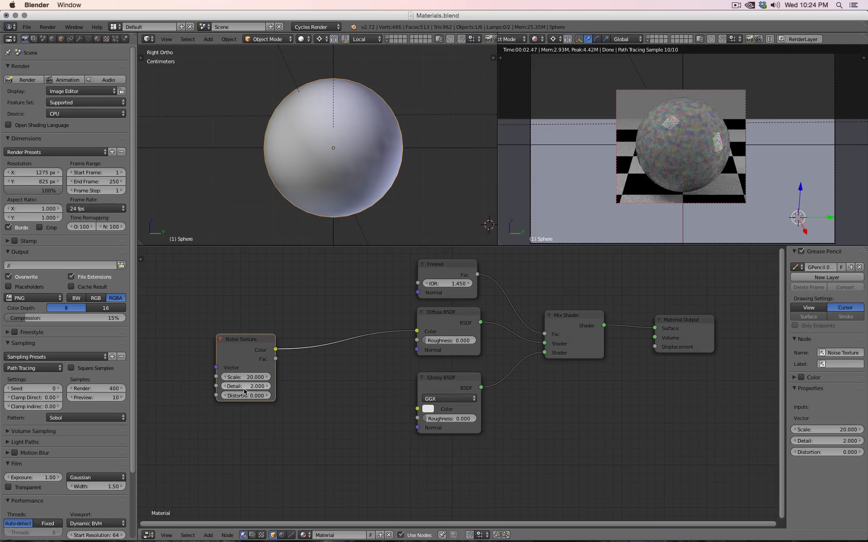
click(243, 386)
text(0)
key(Return)
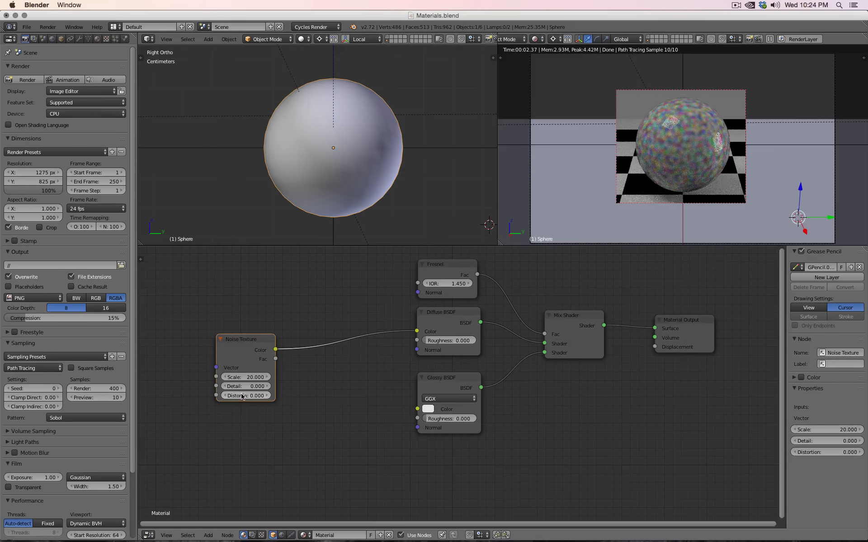
- Try the Noise Texture with a distortion of 10 and a scale of 5
click(240, 395)
text(10)
key(Return)
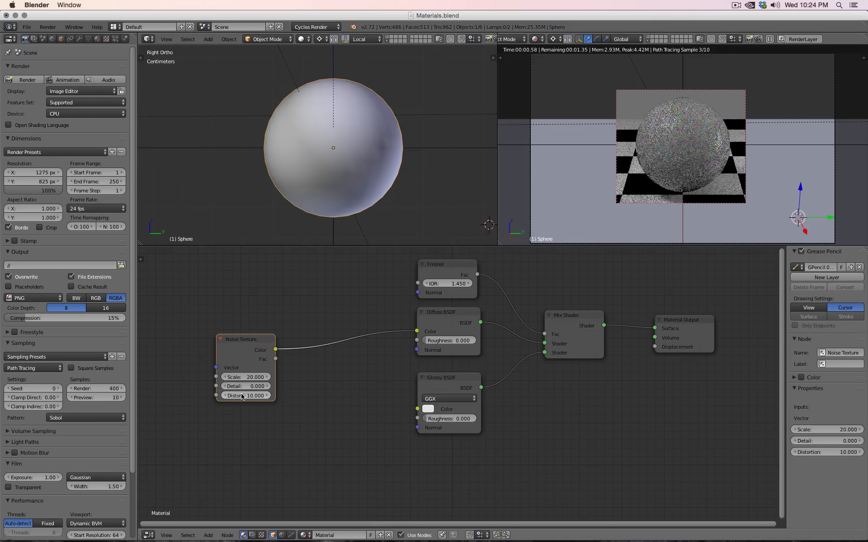
click(240, 377)
text(5)
key(Return)
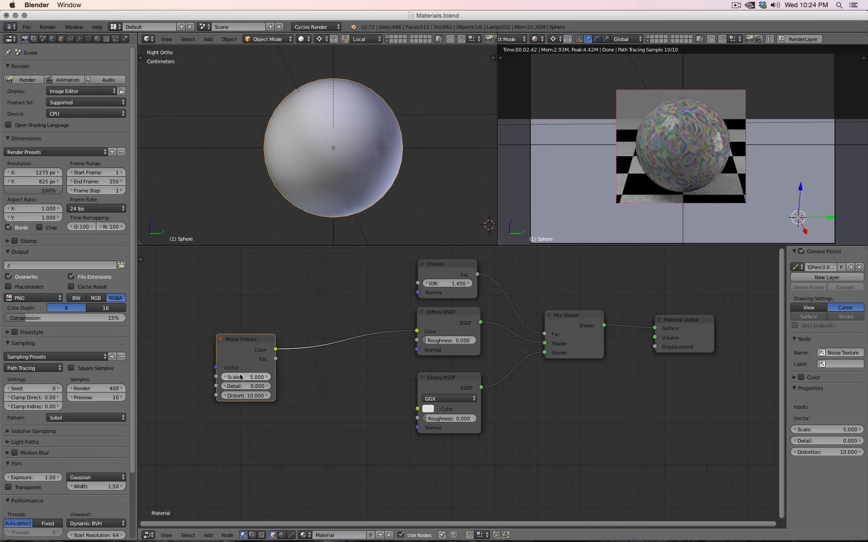
- Restore the Noise Texture distortion to 0 and its scale to 20
click(243, 395)
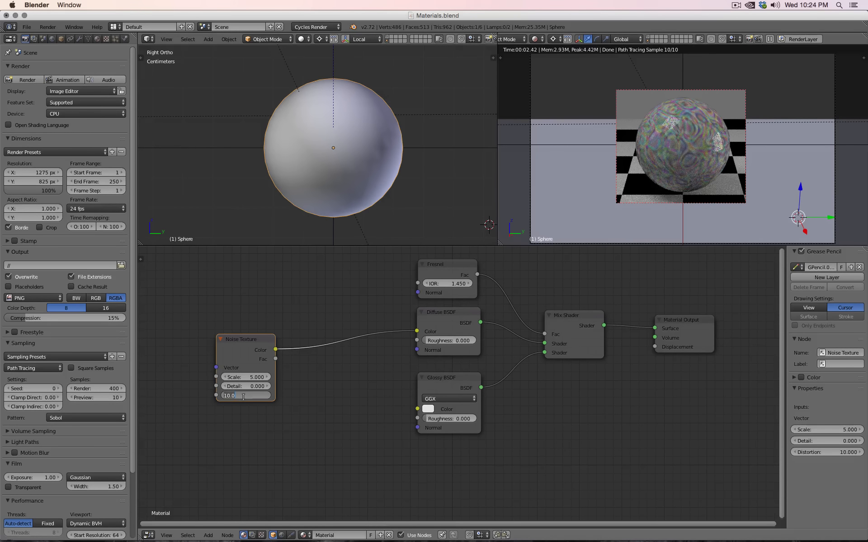
text(0)
key(Return)
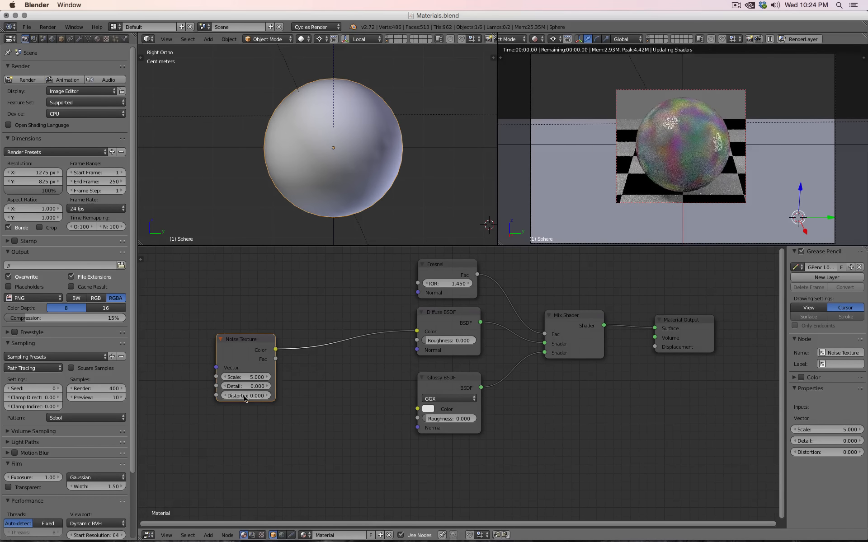
click(245, 376)
text(20)
key(Return)
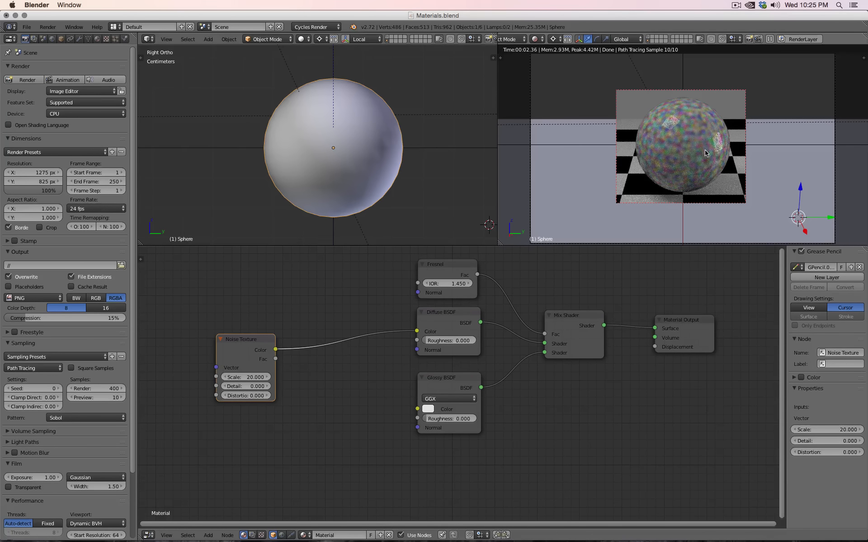
- Inspect the noise pattern on the rendered sphere from a closer angle and return to the camera view
middle_drag(705, 147, 725, 145)
scroll(725, 144, up, 5)
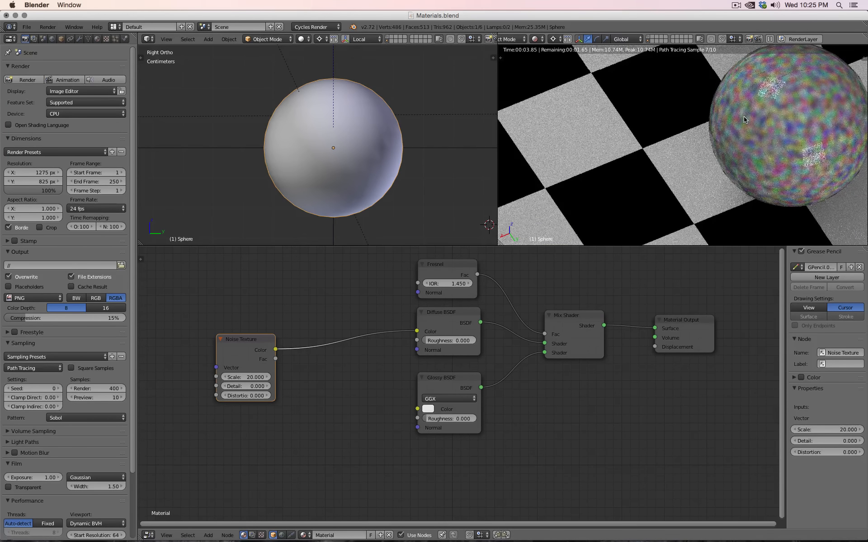
key(KP_0)
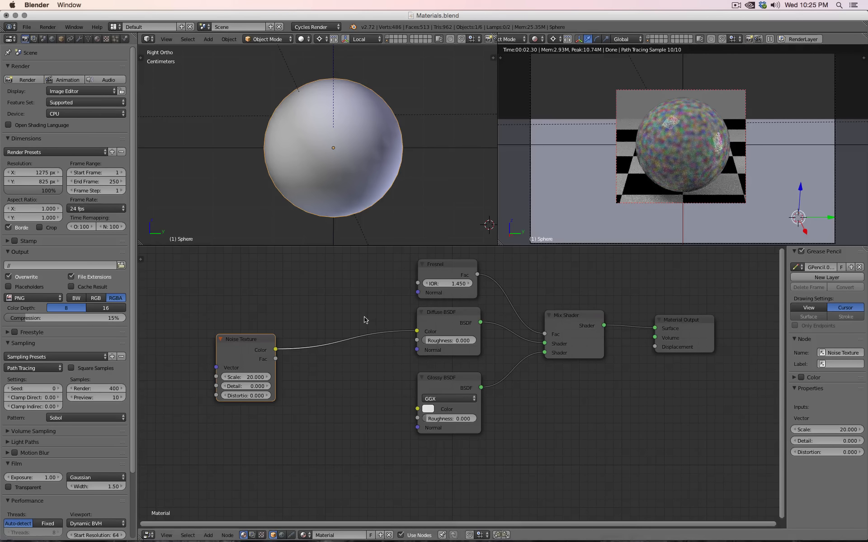
- Unlink the Noise Texture from the Diffuse colour, place it below the Glossy BSDF and connect its Fac to the Material Output displacement
ctrl+right_drag(355, 320, 355, 399)
drag(258, 343, 460, 465)
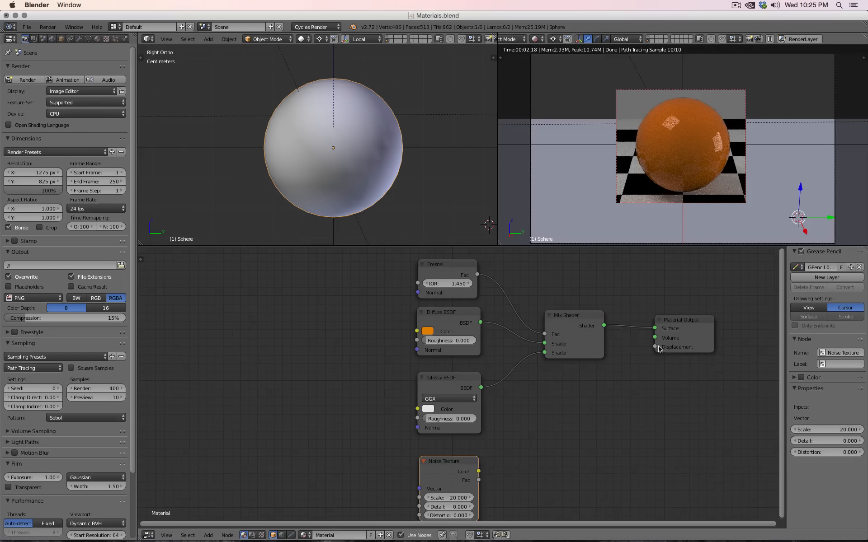
drag(479, 483, 656, 348)
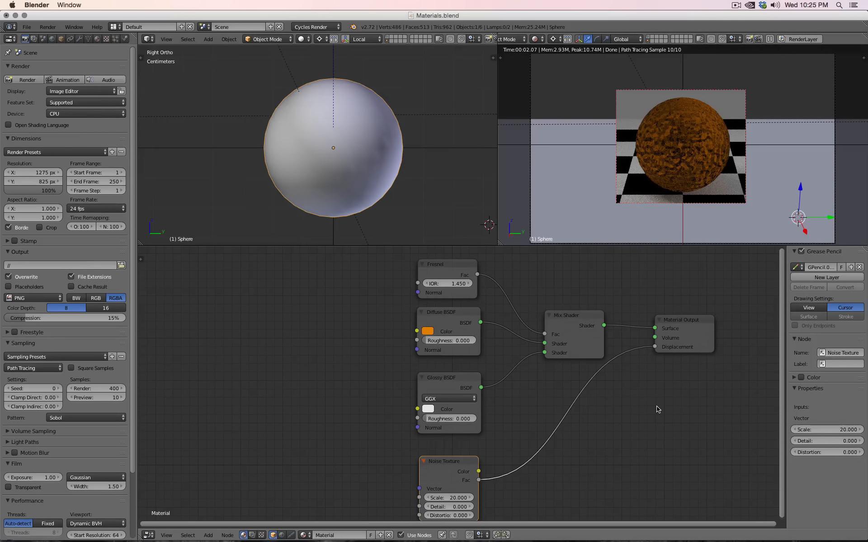
click(438, 312)
click(441, 388)
click(573, 331)
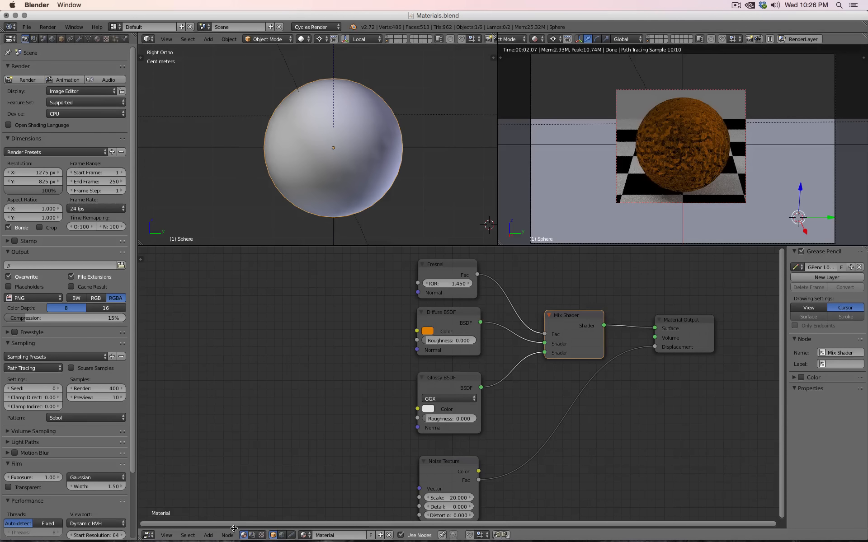
- Insert a Math node set to Multiply between the Noise Texture and the displacement input, and tidy both nodes' positions
click(210, 536)
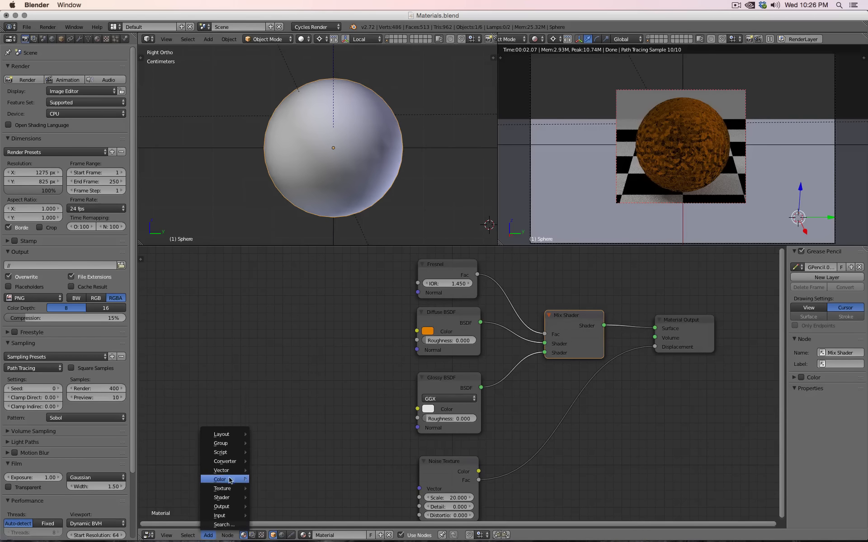
mouse_move(228, 468)
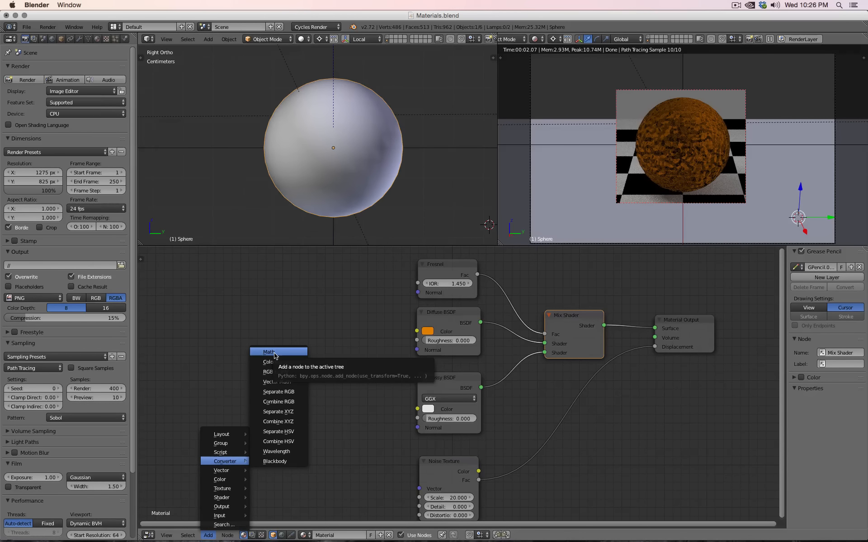
click(272, 352)
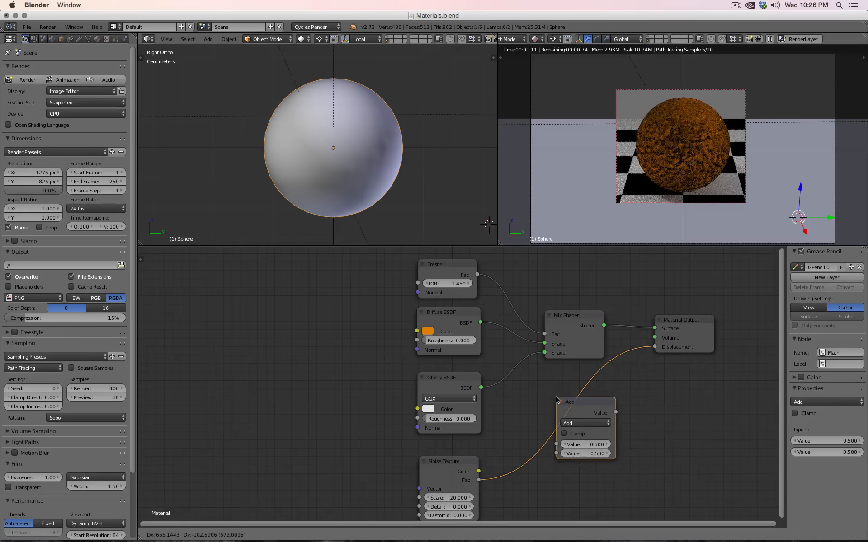
click(556, 400)
click(578, 423)
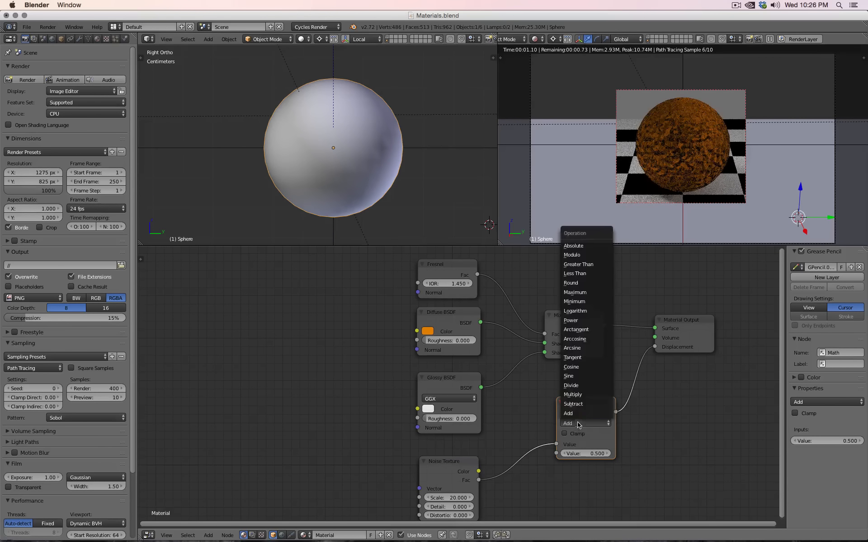
click(581, 395)
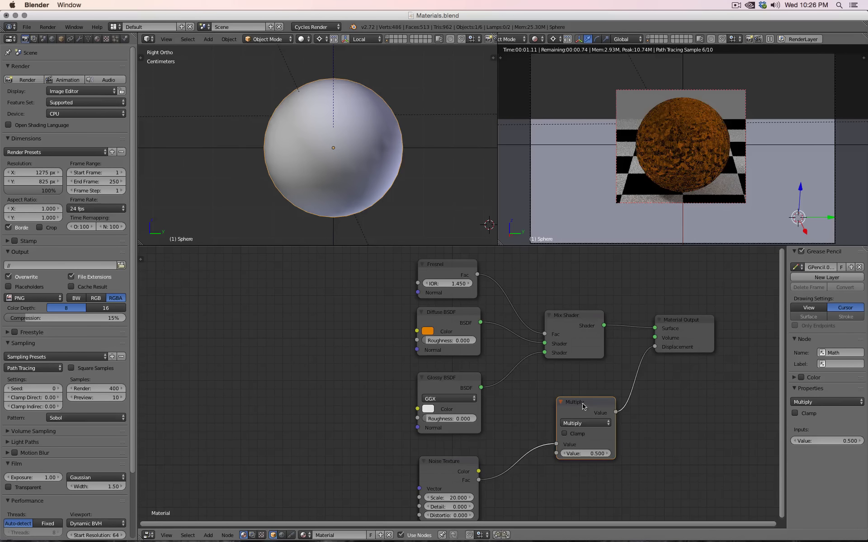
drag(583, 406, 573, 427)
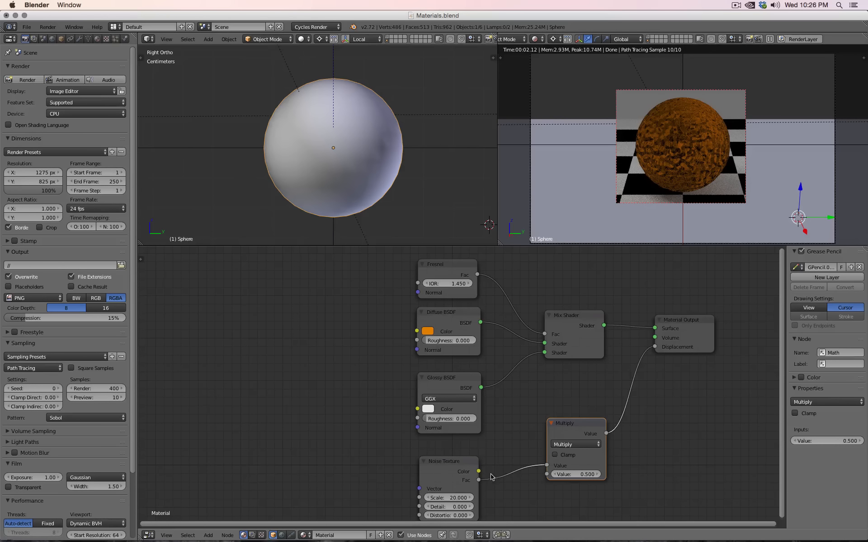
drag(452, 467, 448, 456)
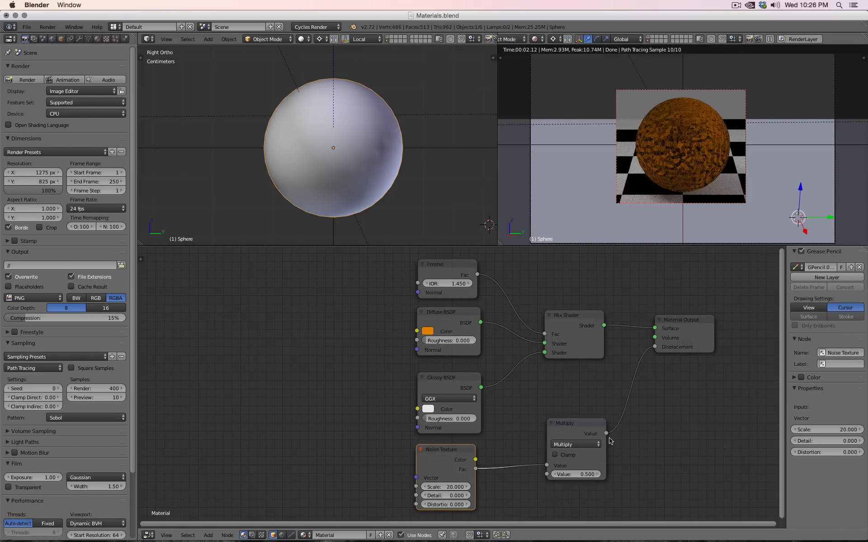
- Try displacement strengths of 0, 0.01, 0.1 and 0.001 in the Multiply node
click(574, 475)
text(0)
key(Return)
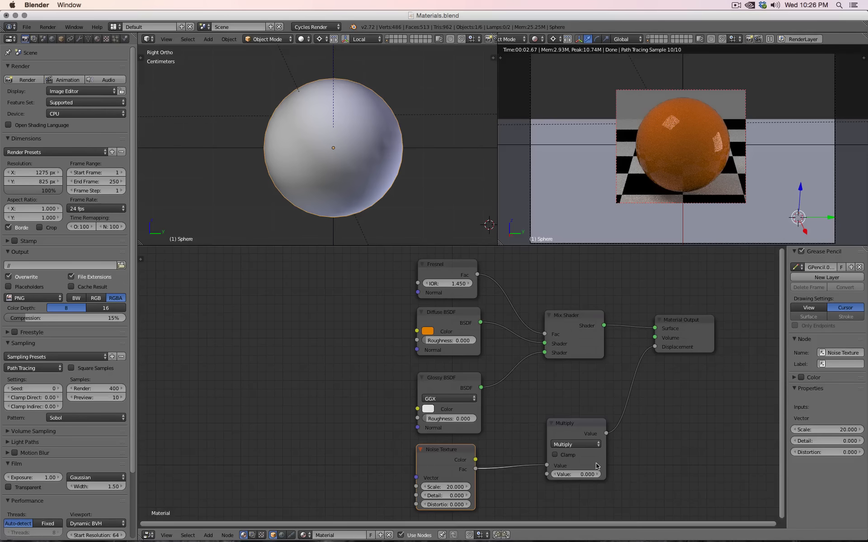
click(569, 475)
text(.01)
key(Return)
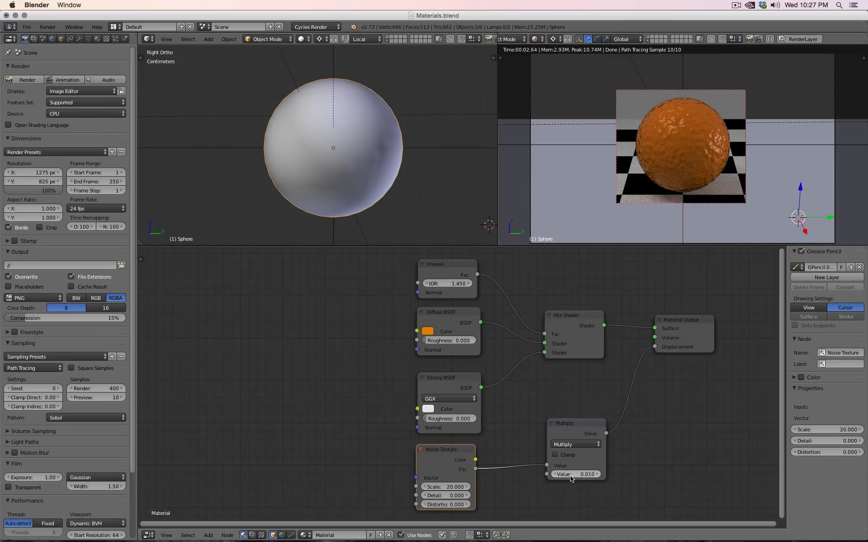
click(571, 475)
text(.1)
key(Return)
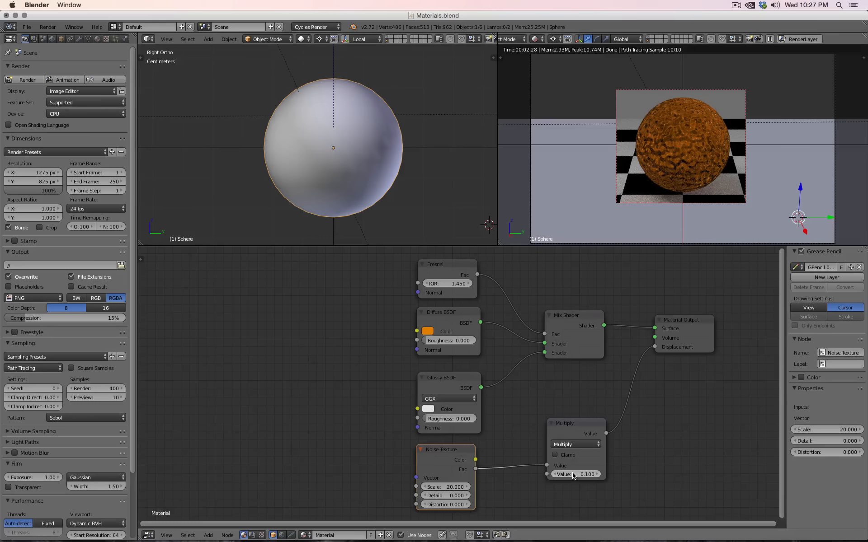
click(573, 476)
key(Return)
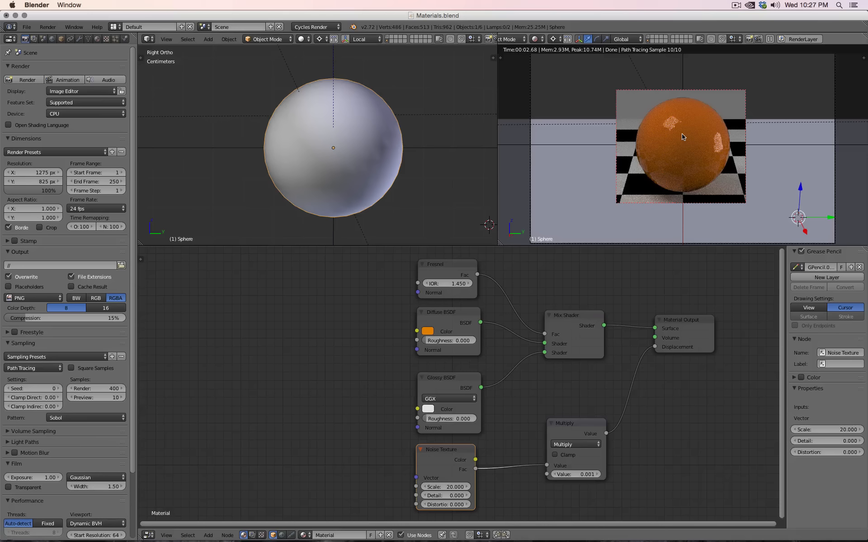
- Set the Multiply node's value to 0.005
click(577, 473)
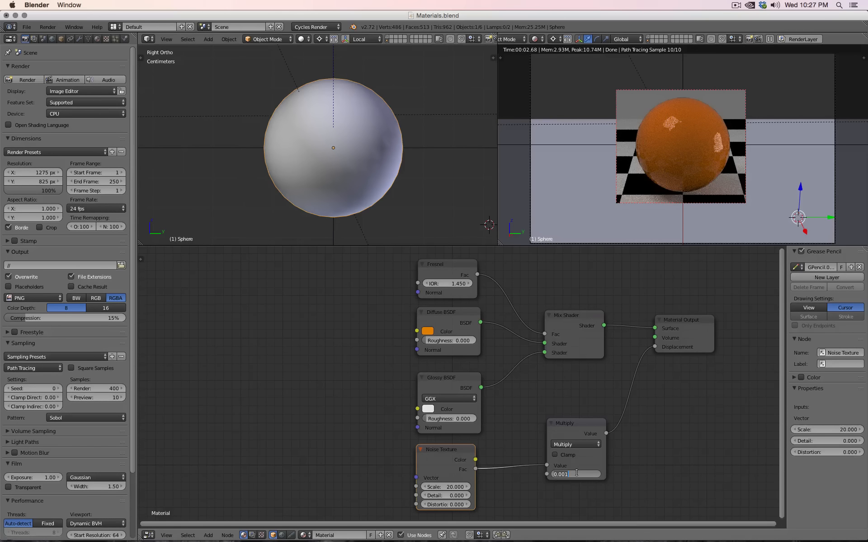
key(BackSpace)
key(Return)
- Try a Noise Texture scale of 10 and settle on a scale of 30
click(443, 486)
text(10)
key(Return)
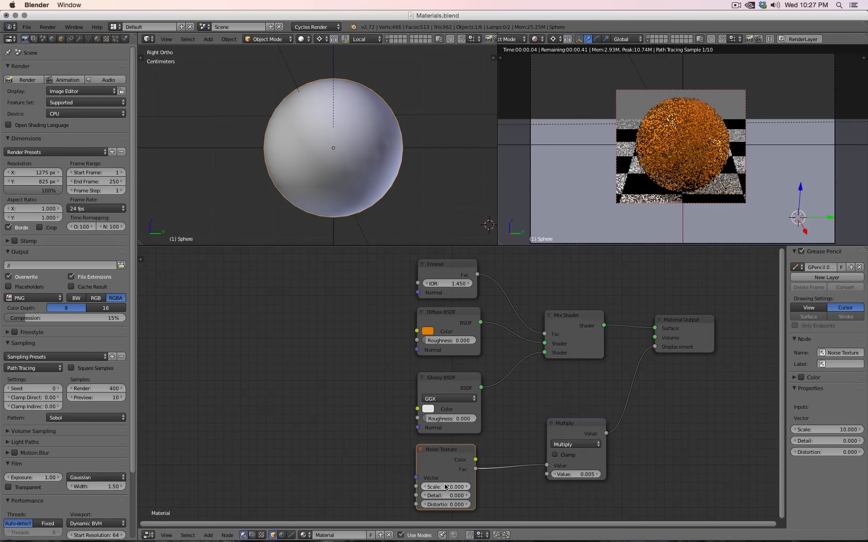
click(445, 486)
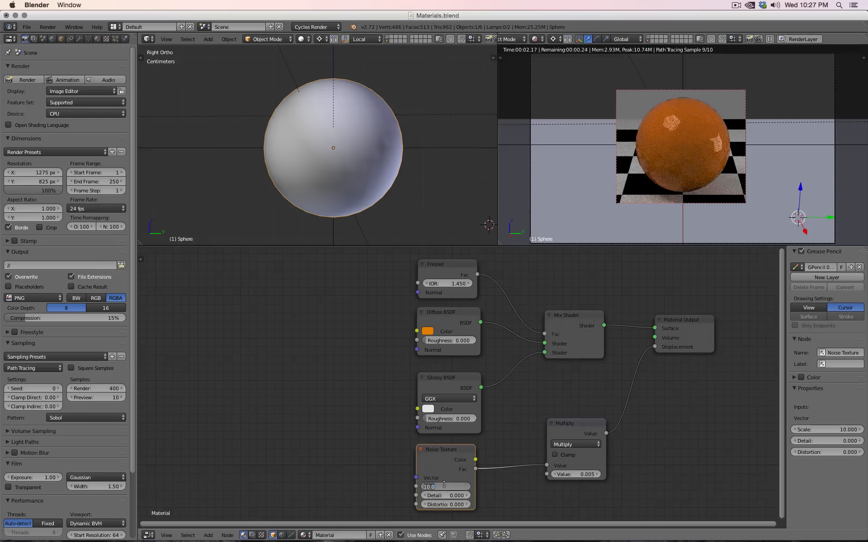
text(30)
key(Return)
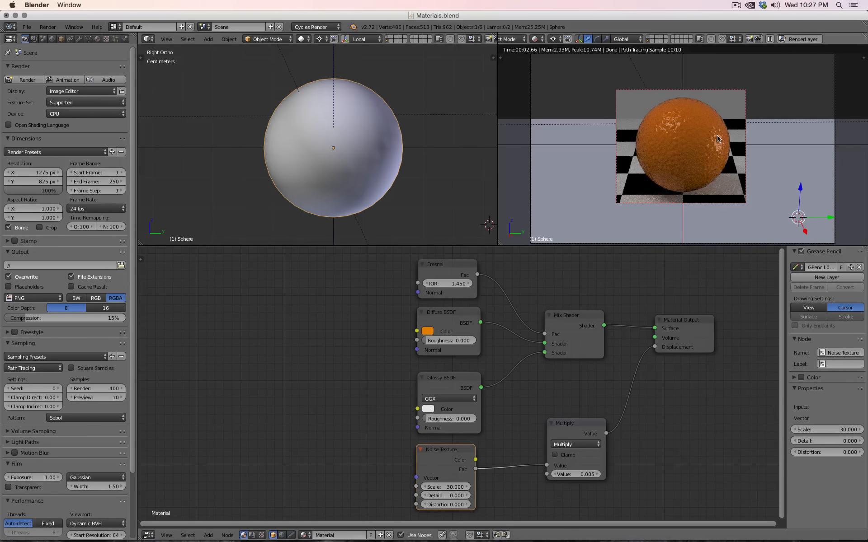
mouse_move(654, 347)
mouse_down()
mouse_move(647, 428)
mouse_move(611, 429)
mouse_move(659, 357)
mouse_move(656, 347)
mouse_up()
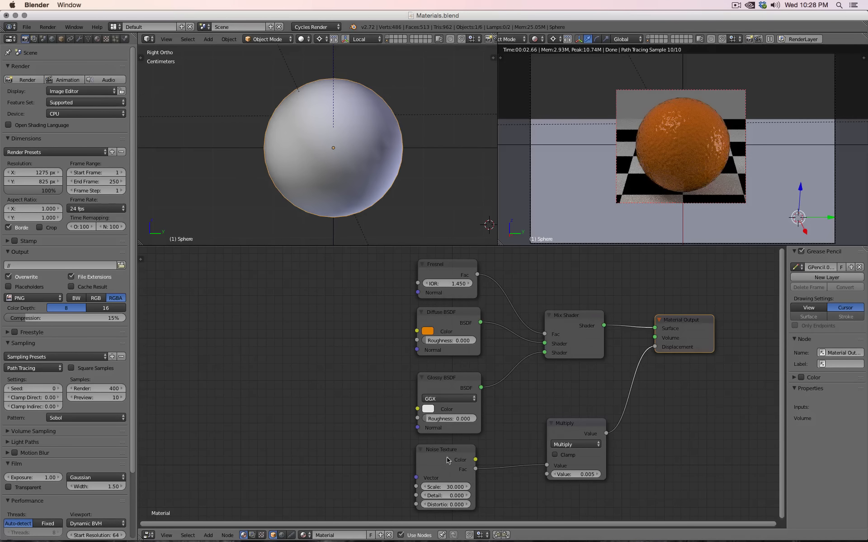
- Add a Voronoi Texture node beside the Noise Texture
key(shift+a)
mouse_move(269, 381)
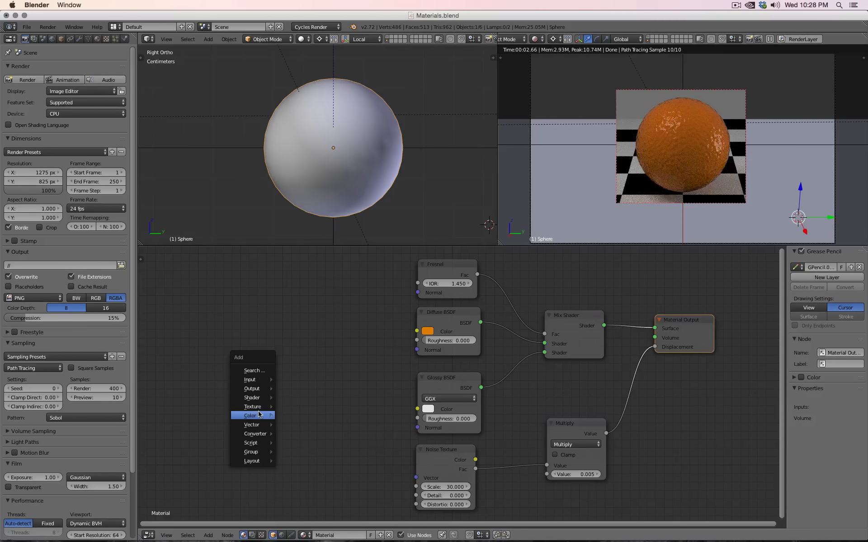
mouse_move(260, 410)
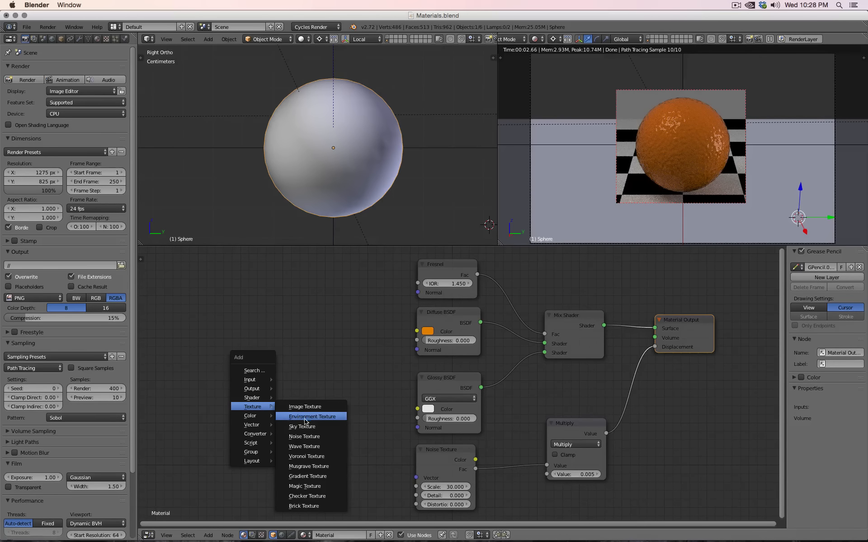
click(316, 457)
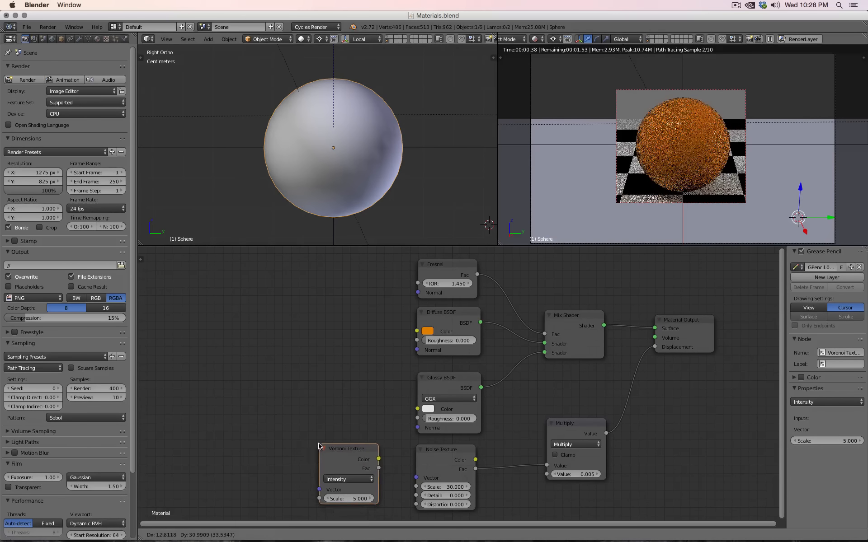
click(312, 449)
- Preview the Voronoi Texture through the Diffuse colour with displacement unlinked, and set its scale to 10
drag(371, 462, 416, 332)
drag(655, 347, 682, 380)
click(341, 500)
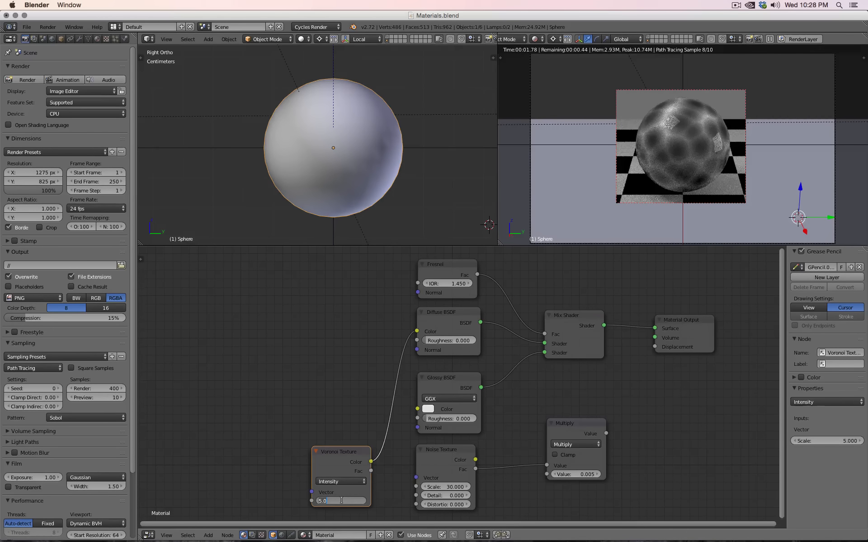
text(10)
key(Return)
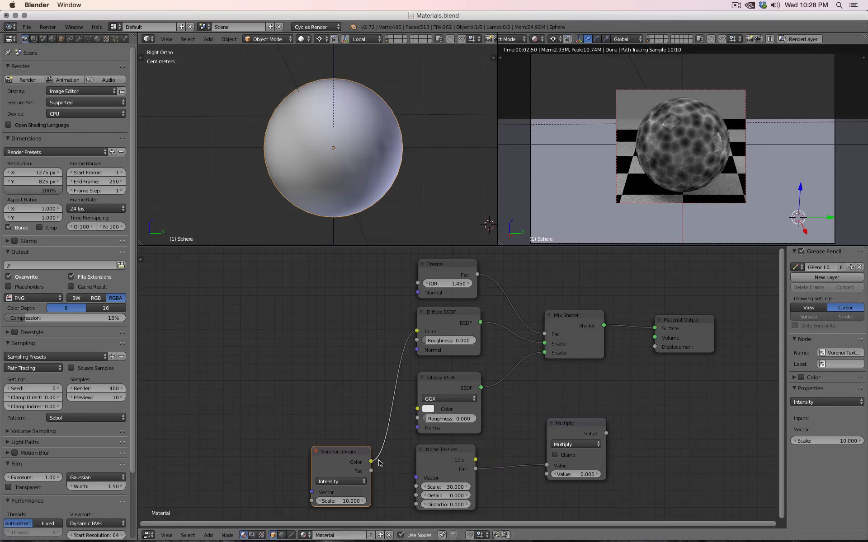
- Drive the Multiply node with the Voronoi colour instead of the Noise Texture, relink its output to displacement, and free the Diffuse colour
drag(371, 462, 547, 466)
drag(417, 332, 654, 347)
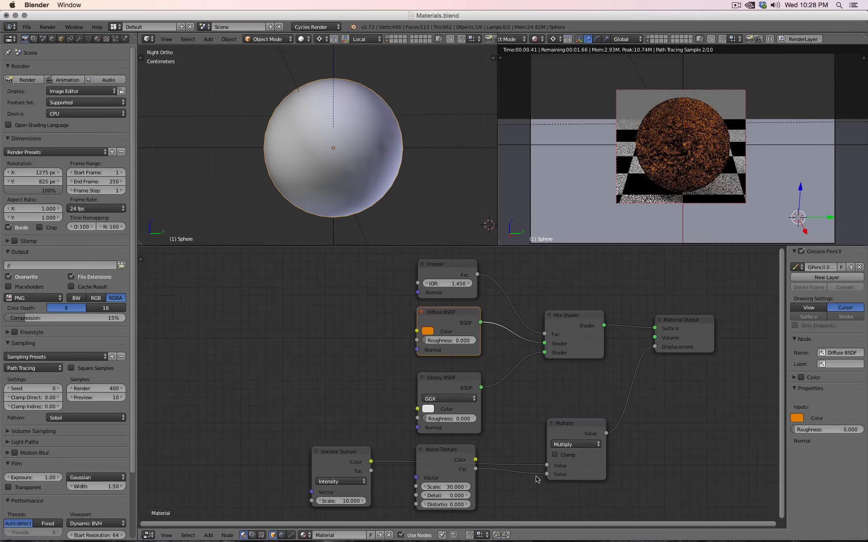
drag(542, 474, 528, 483)
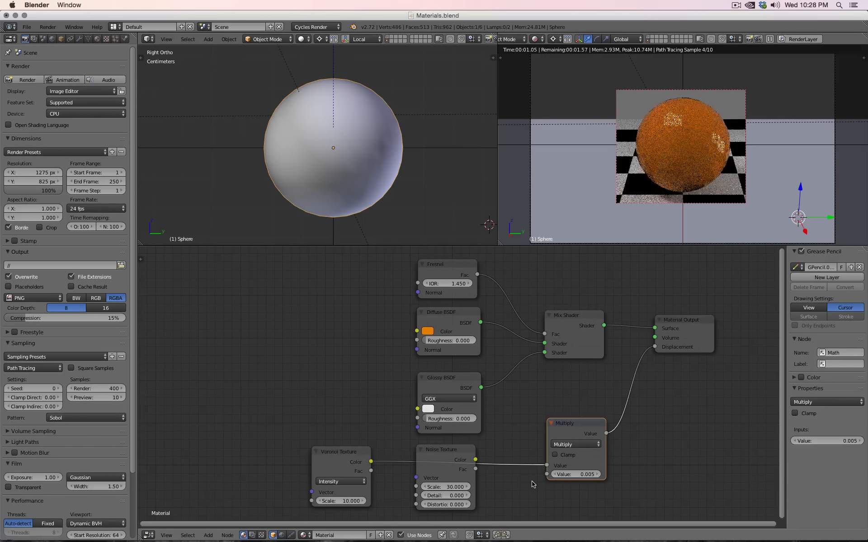
- Set the Multiply node's value to 0.01 and change the Diffuse BSDF colour to white
click(576, 474)
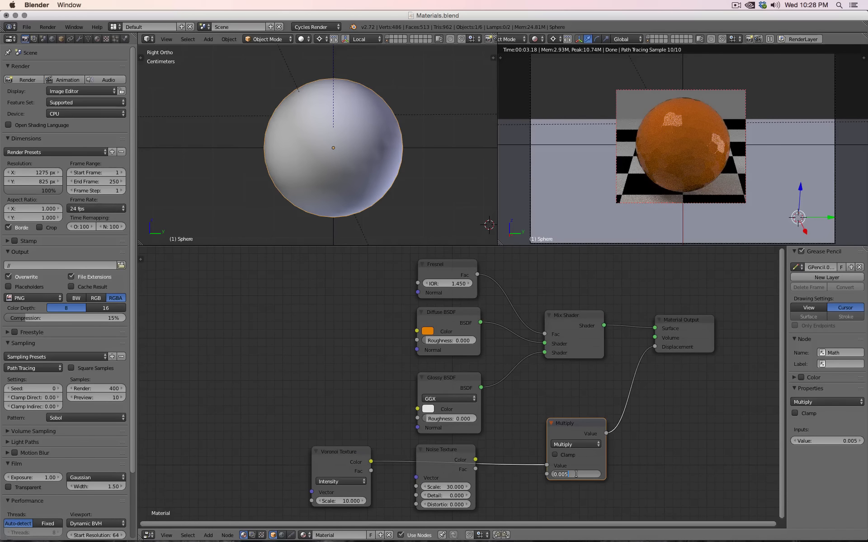
text(0.01)
key(Return)
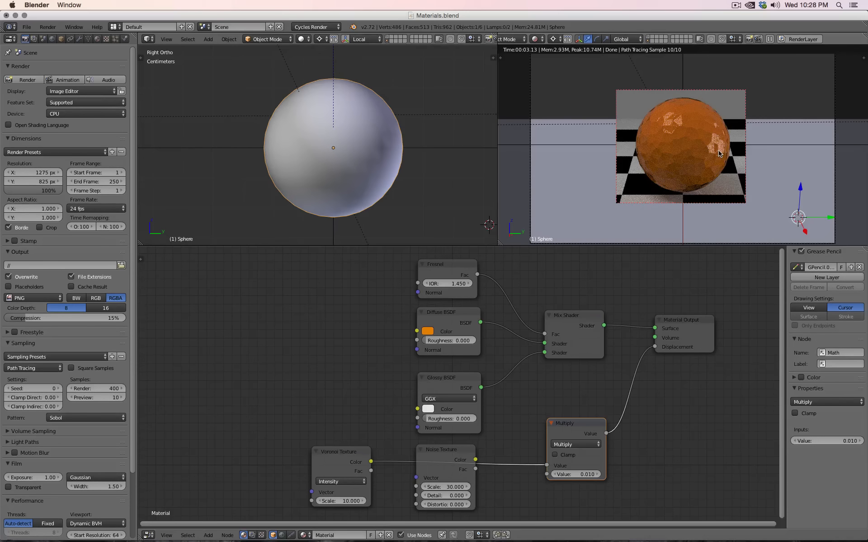
click(427, 332)
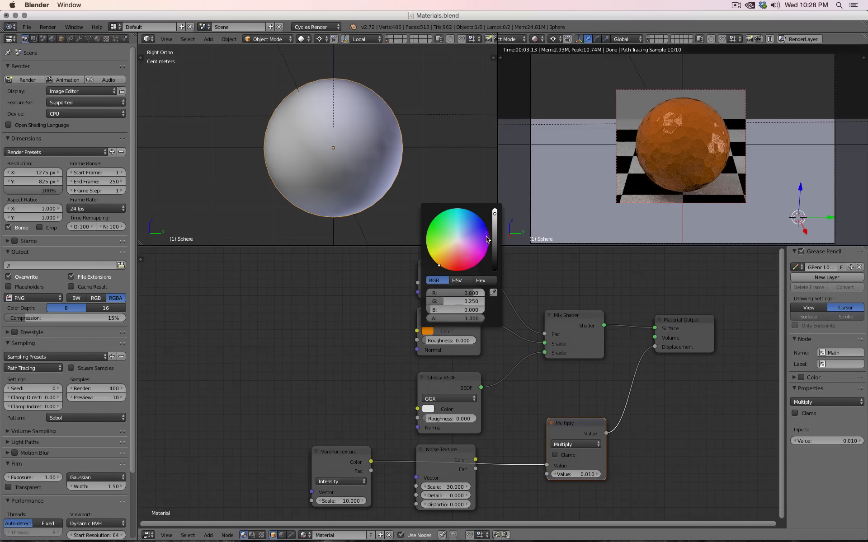
click(458, 239)
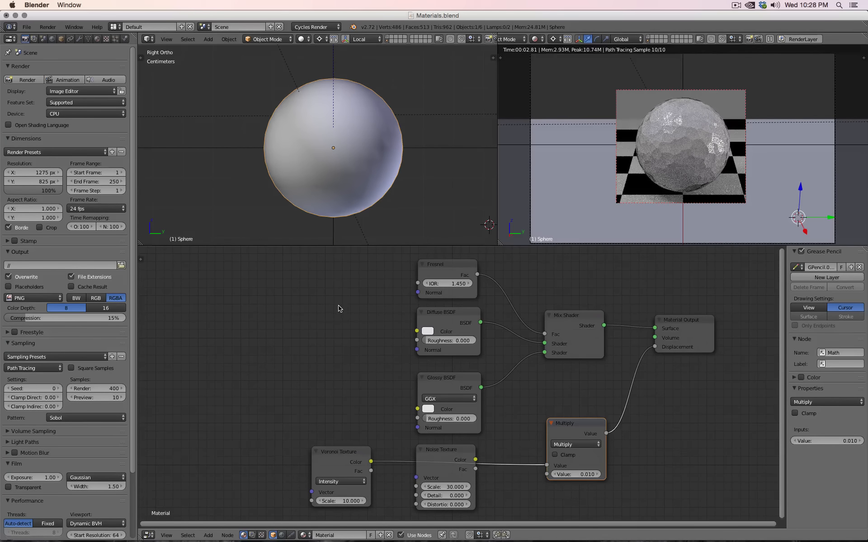
- Connect the Glossy BSDF directly to the Material Output surface and set its roughness to 0.1
drag(545, 353, 655, 329)
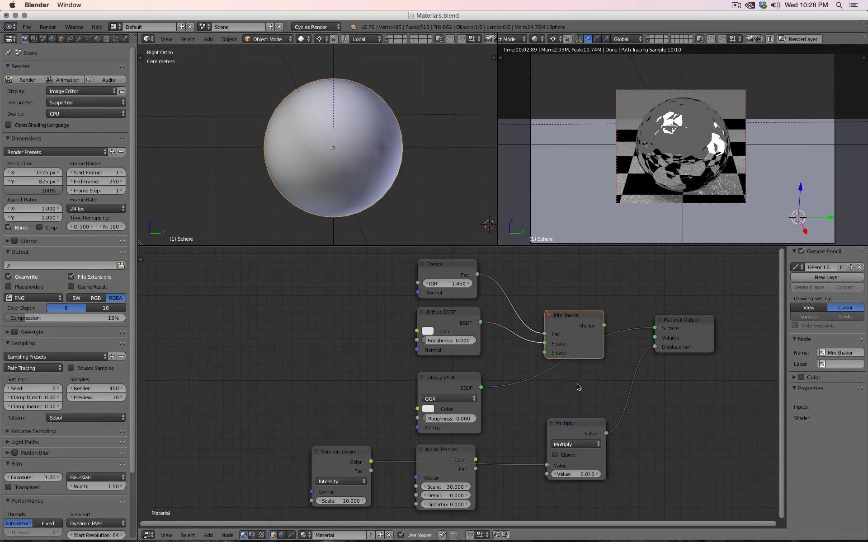
click(452, 419)
text(0.1)
key(Return)
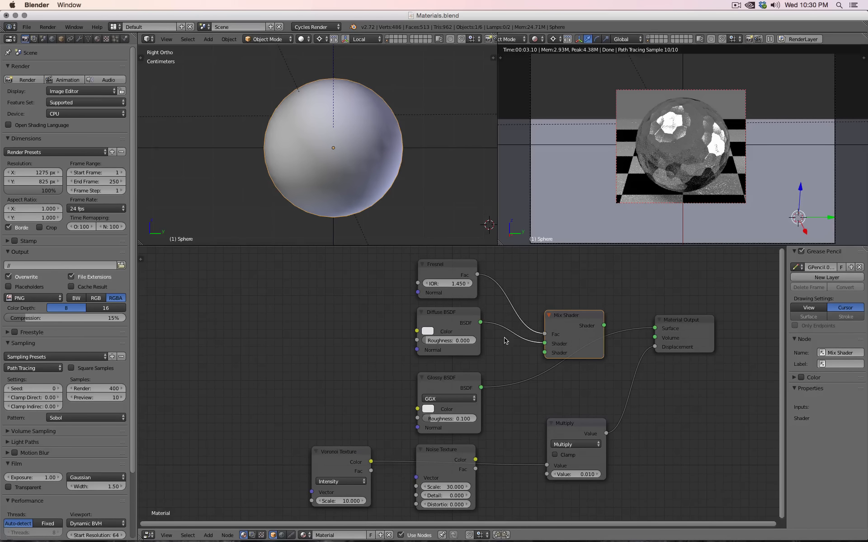
- Tint the Glossy BSDF orange and soften it to a pale tan of R 0.800, G 0.620, B 0.391
click(428, 408)
click(451, 335)
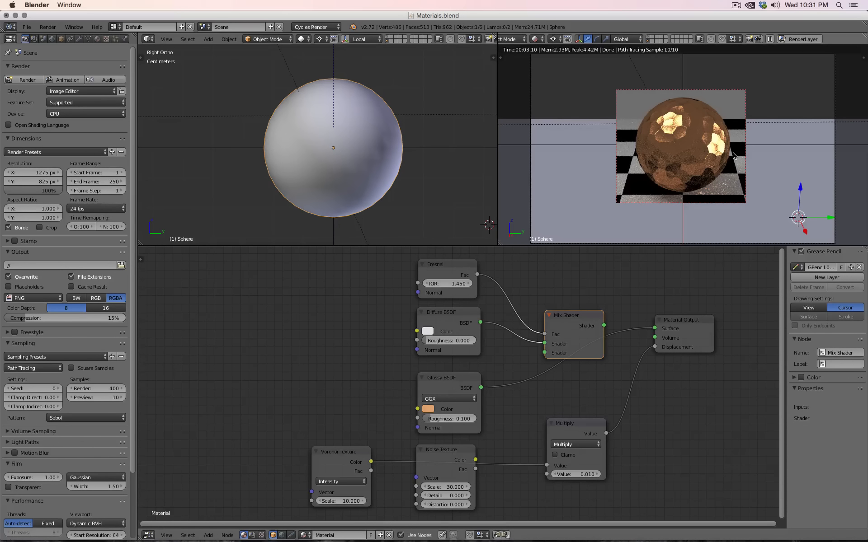
click(428, 409)
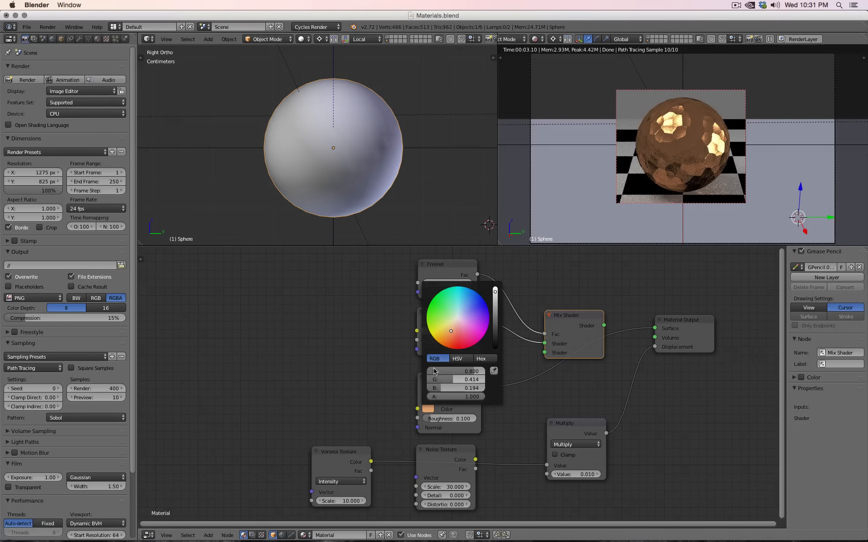
mouse_move(450, 330)
mouse_down()
mouse_move(447, 323)
mouse_move(440, 331)
mouse_move(452, 325)
mouse_up()
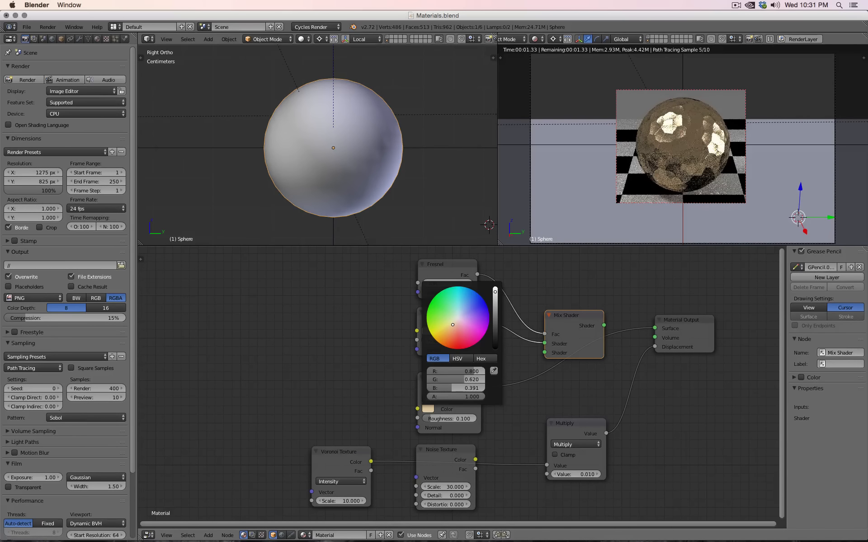
- Unlink the displacement and route the Glossy BSDF through the Mix Shader's second shader input to the Material Output surface
drag(654, 347, 644, 407)
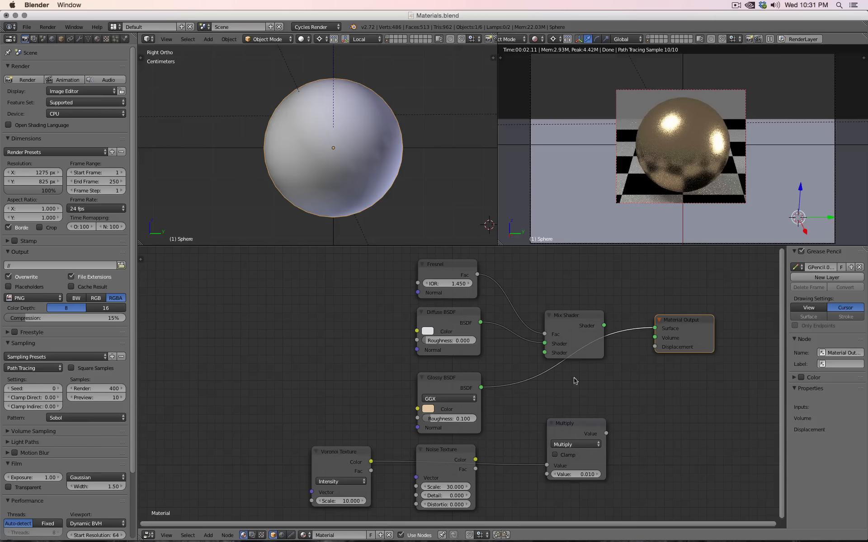
drag(604, 326, 654, 328)
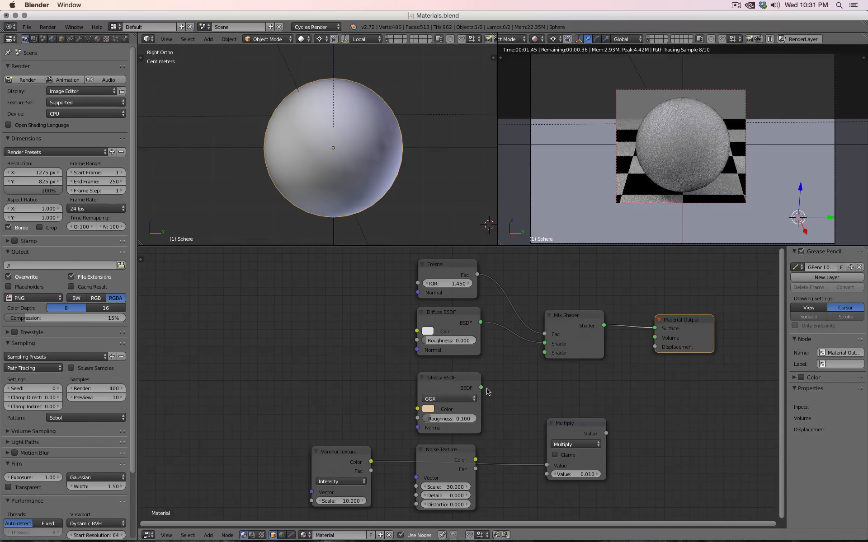
drag(481, 388, 545, 352)
- Set the Glossy BSDF colour to white and the Diffuse BSDF colour to orange
click(427, 409)
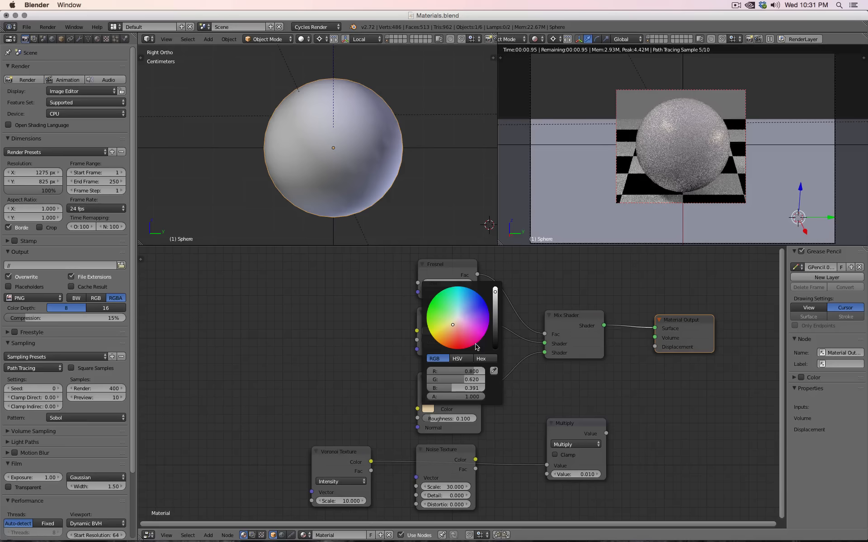
click(459, 320)
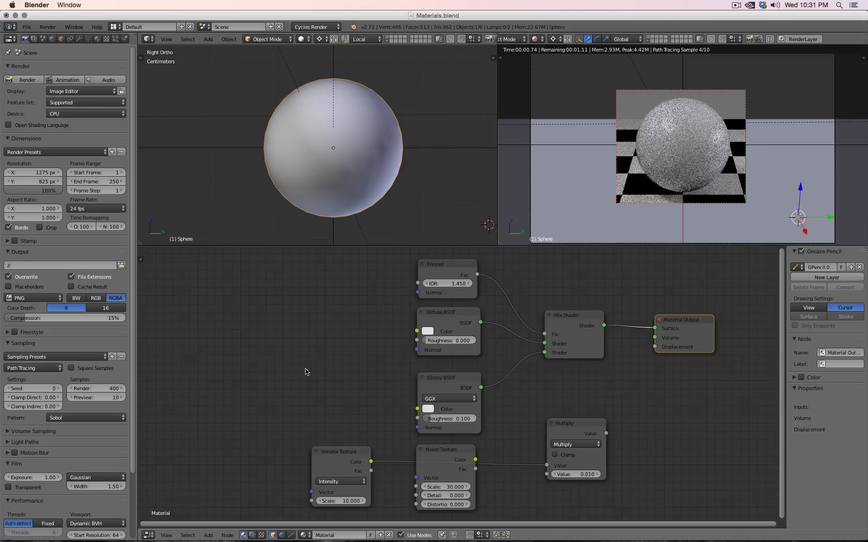
click(426, 332)
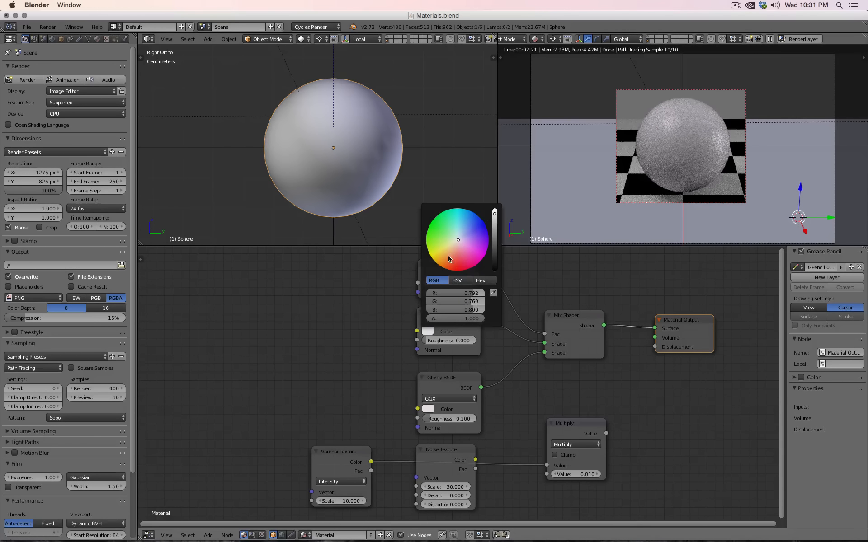
click(442, 264)
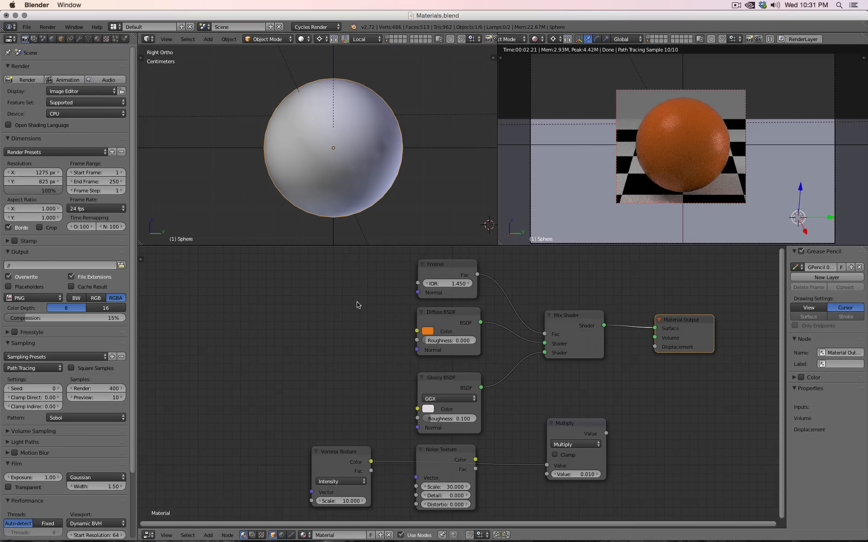
- Set the Glossy BSDF roughness to 0
click(449, 419)
text(0)
key(Return)
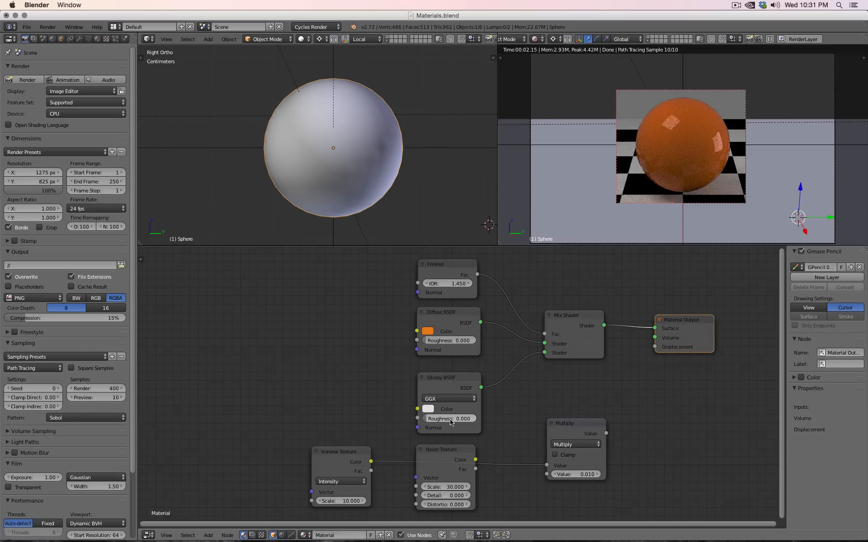
- Link the Multiply node's value output to the Material Output displacement
click(454, 462)
click(331, 460)
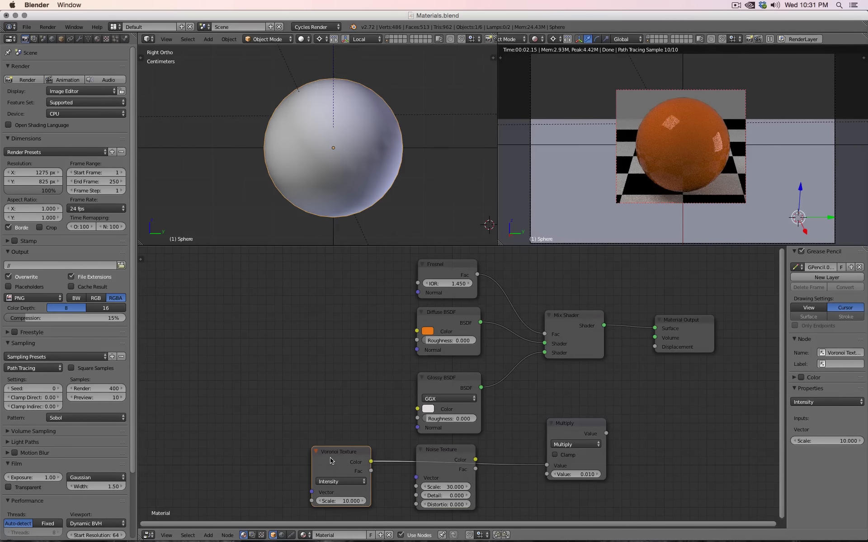
click(573, 435)
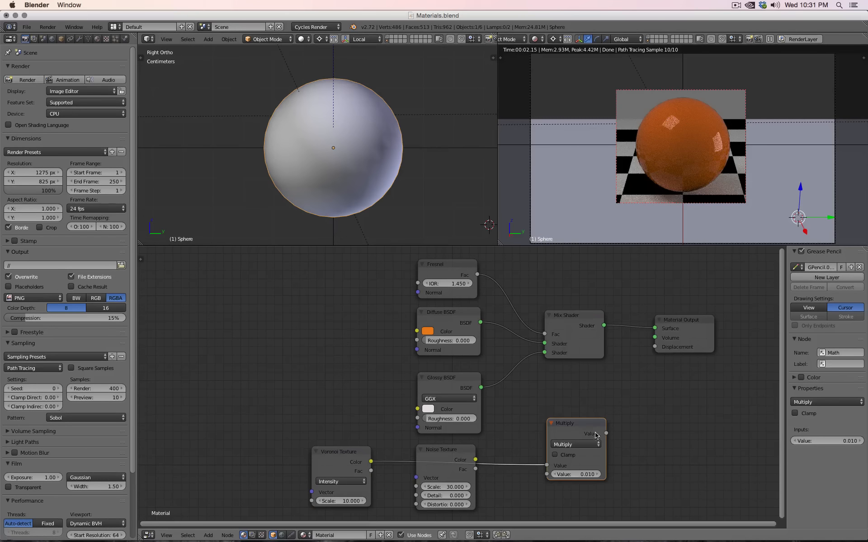
drag(606, 433, 656, 347)
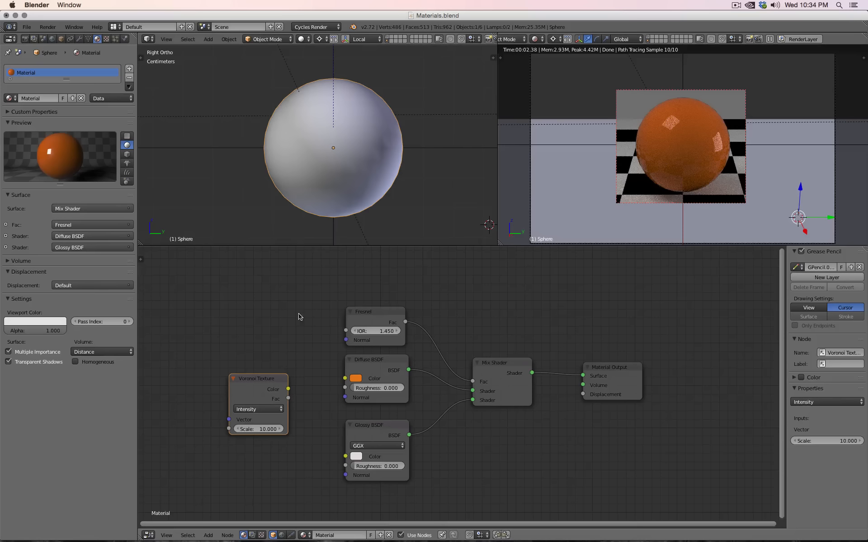
- Feed the Voronoi Texture colour into the Diffuse BSDF colour and switch its coloring to Cells
drag(264, 382, 346, 378)
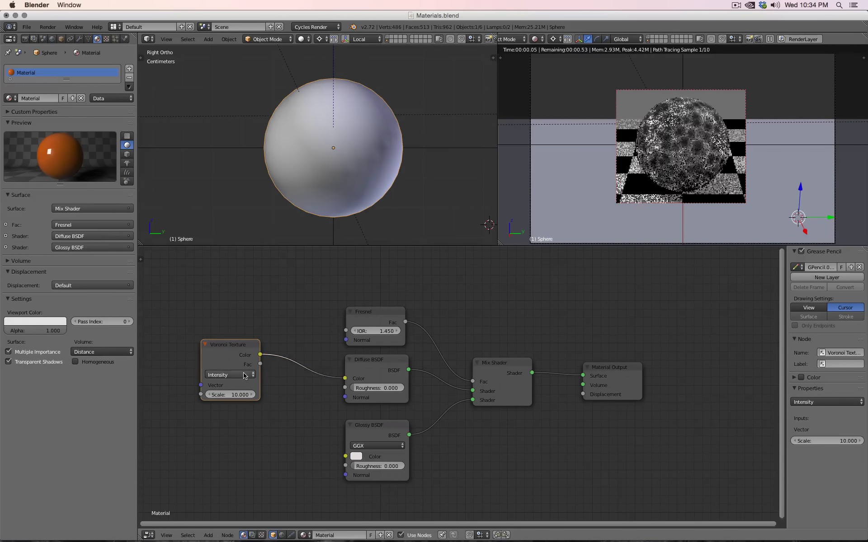
click(240, 375)
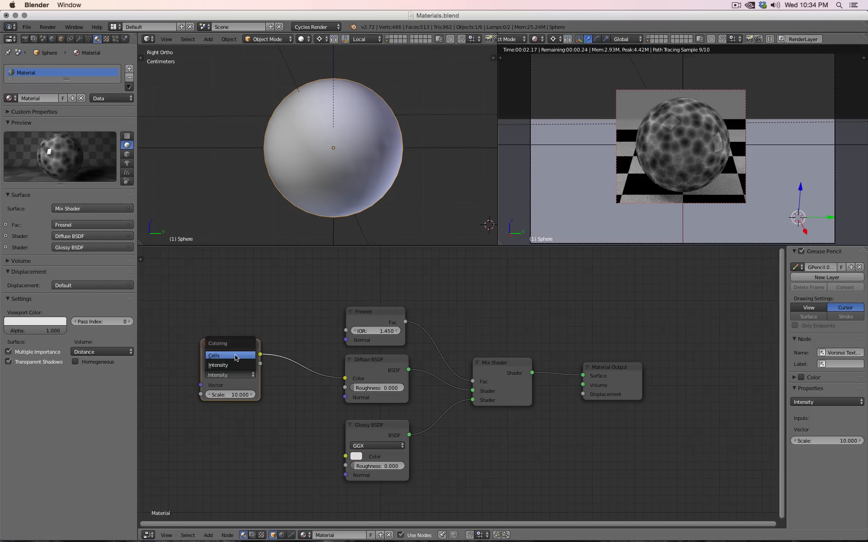
click(217, 355)
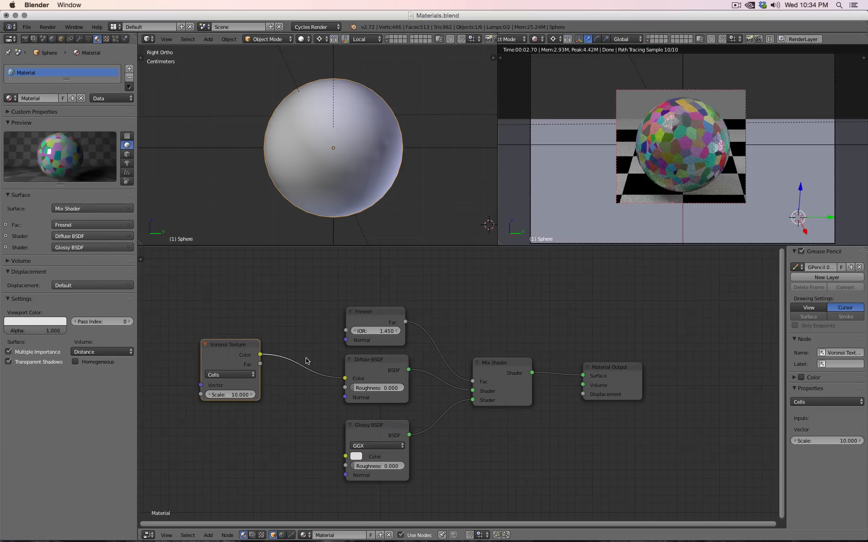
- Cut the Voronoi link to the Diffuse colour and use the Voronoi colour instead of Fresnel as the Mix Shader factor
ctrl+right_drag(310, 348, 310, 404)
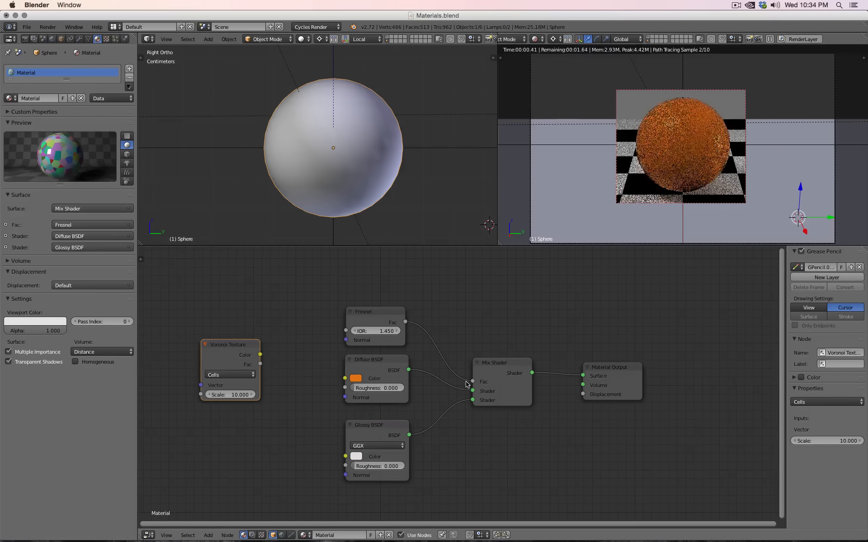
drag(472, 382, 471, 318)
drag(232, 347, 473, 382)
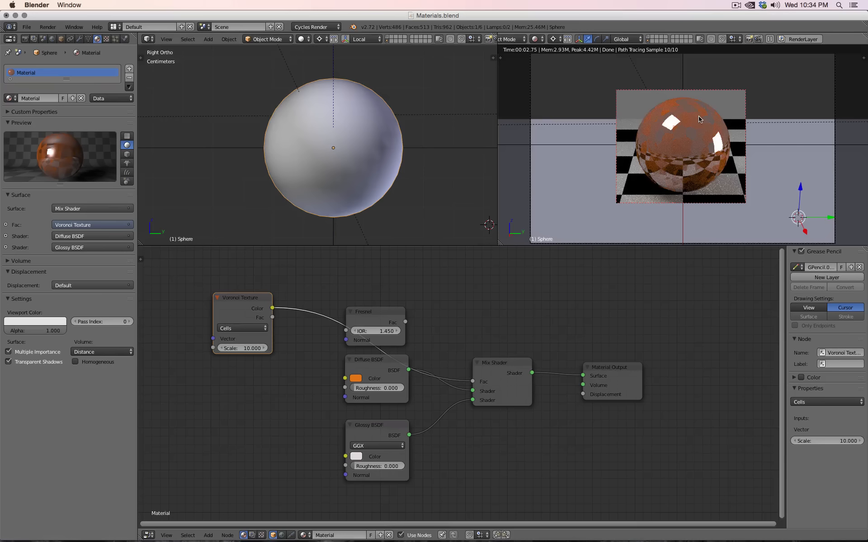
- Delete the Voronoi Texture node that feeds the Mix Shader factor
click(366, 371)
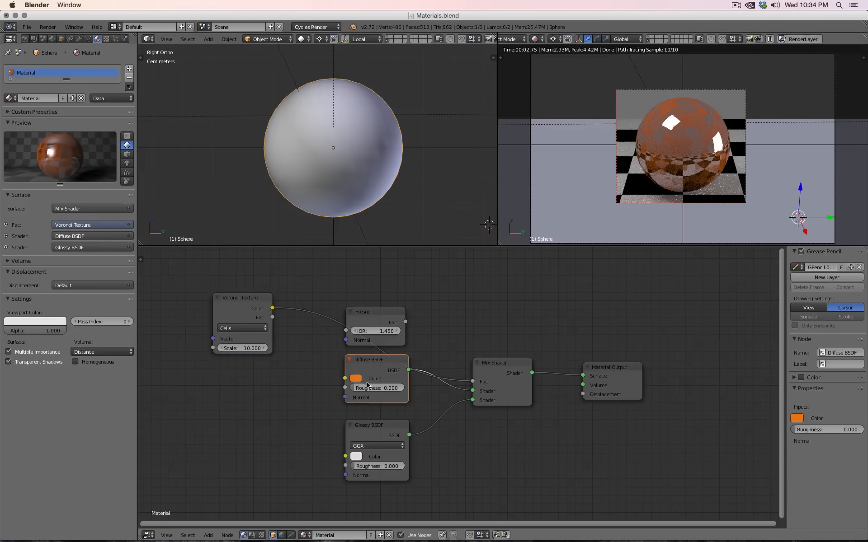
click(372, 438)
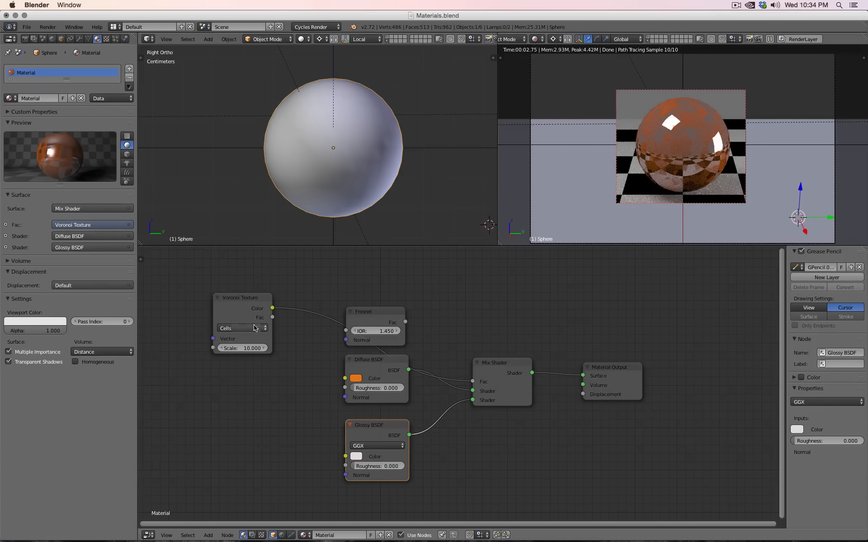
click(238, 307)
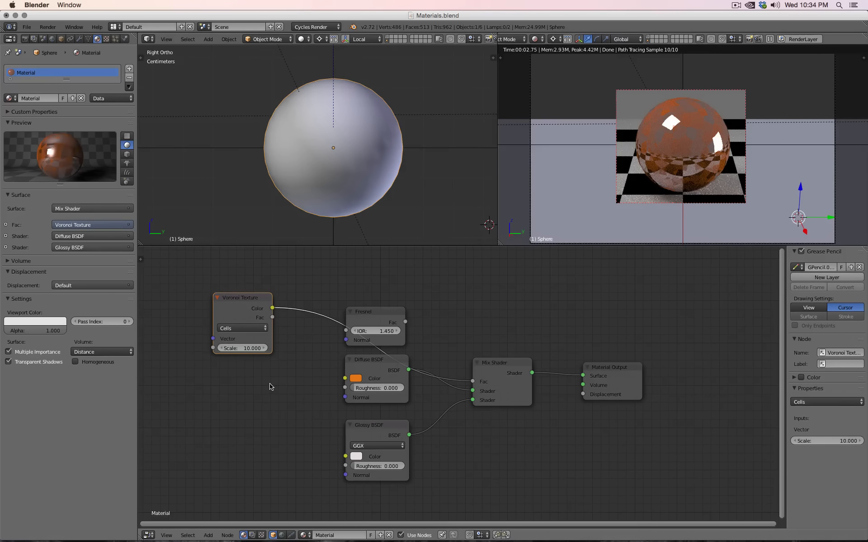
key(x)
- Add a Checker Texture node beside the Fresnel node and set its Color2 to black
key(shift+a)
mouse_move(248, 374)
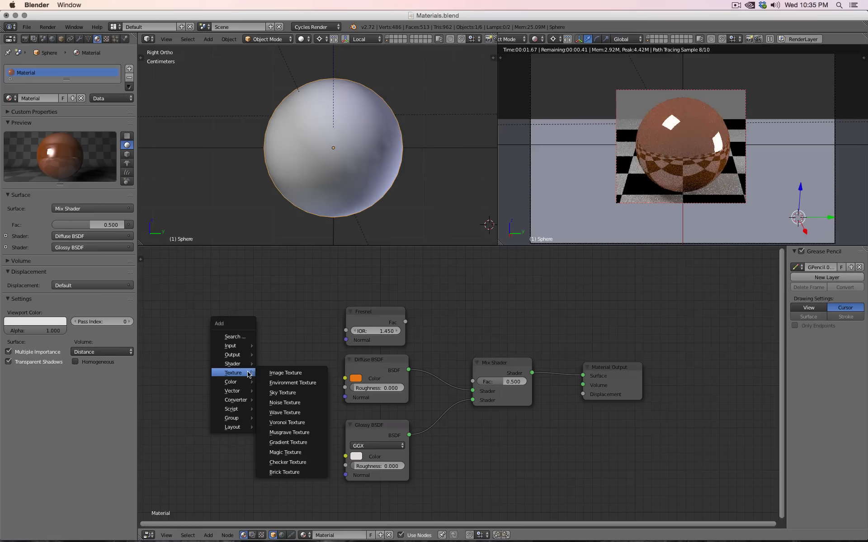
click(288, 462)
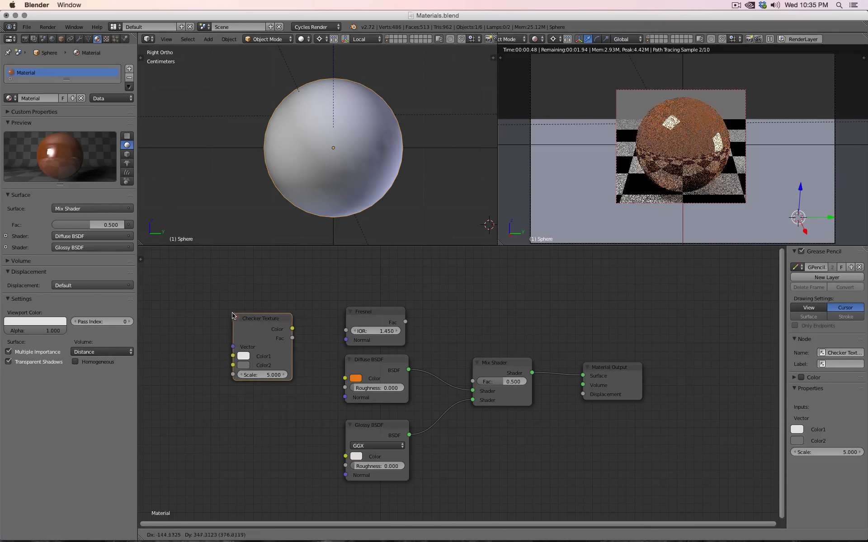
click(233, 315)
click(243, 365)
drag(311, 291, 310, 303)
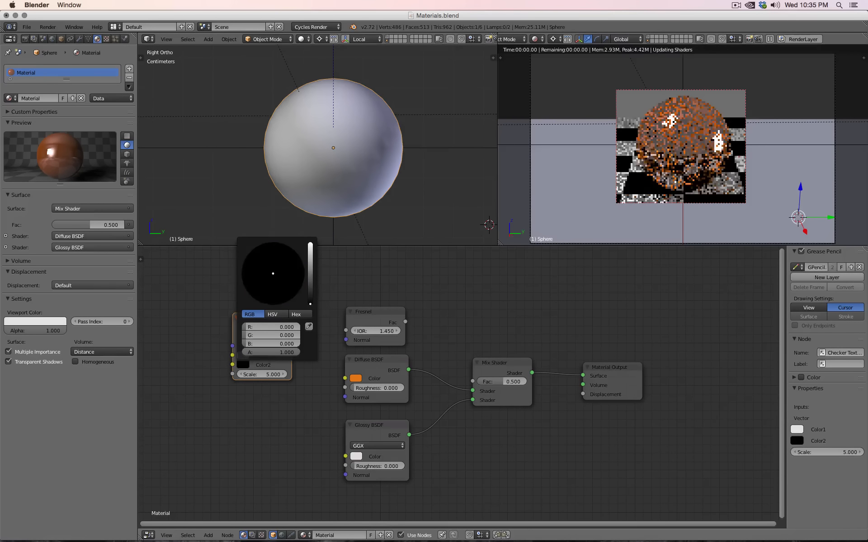
- Drive the Mix Shader factor with the Checker Texture's Fac output and set the checker scale to 10, then 20
drag(292, 338, 472, 382)
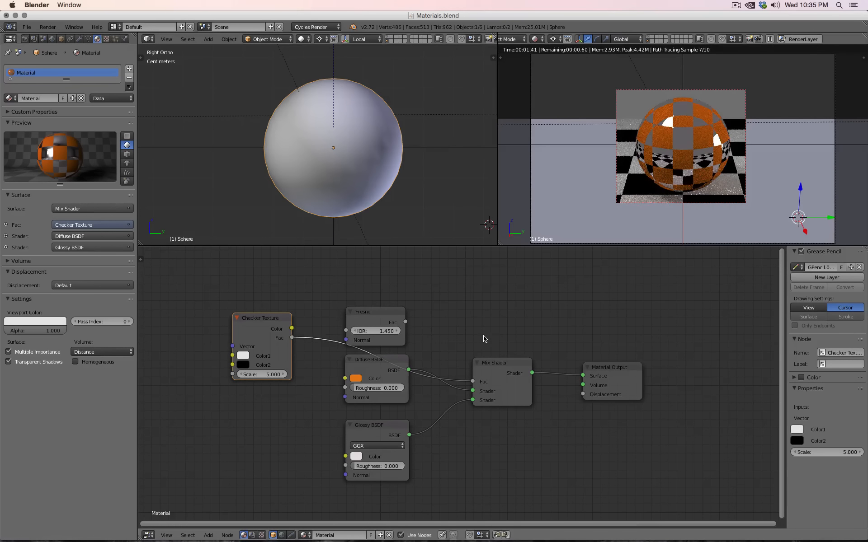
click(257, 374)
text(5.010)
key(Return)
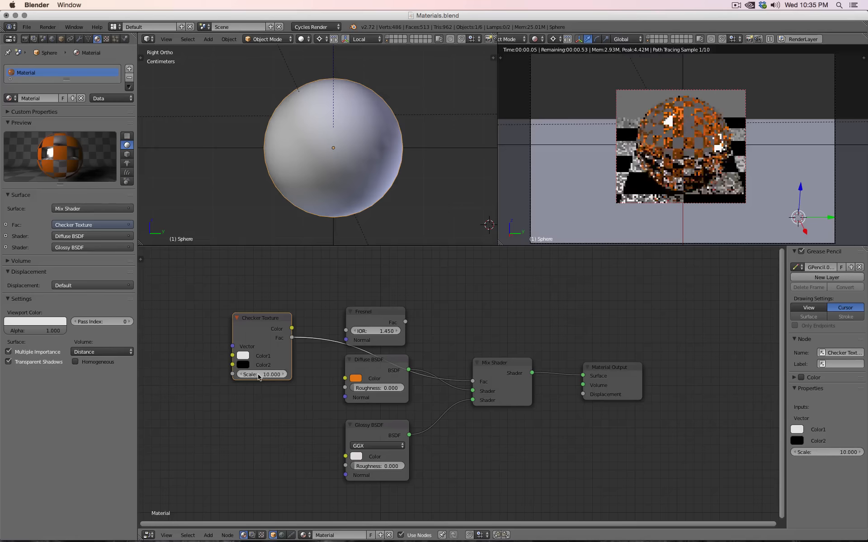
click(257, 374)
text(20)
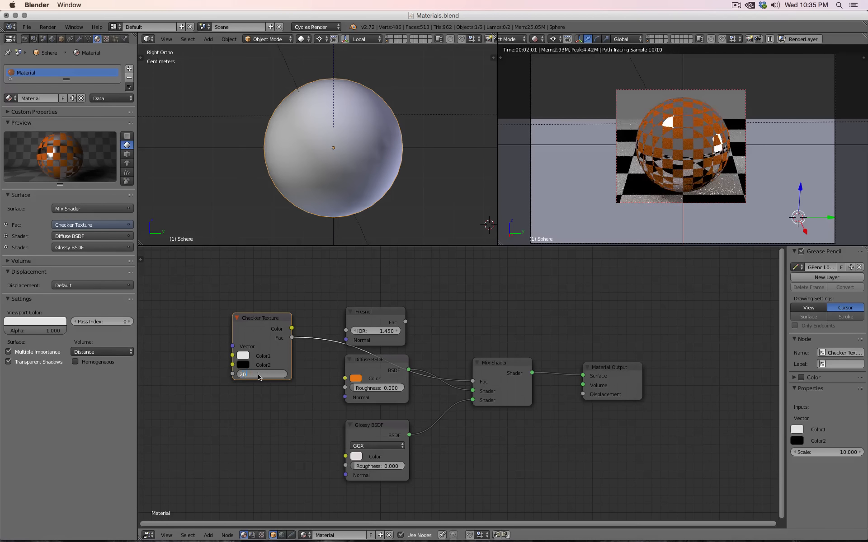
key(Return)
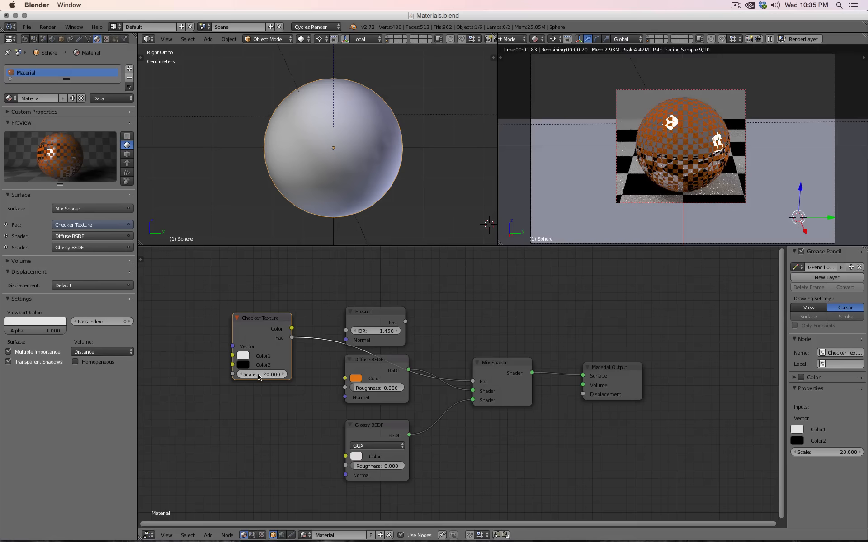
- Unlink the Checker Texture, reconnect Fresnel to the Mix Shader factor, and link the Glossy BSDF directly to the Material Output surface
drag(206, 373, 204, 382)
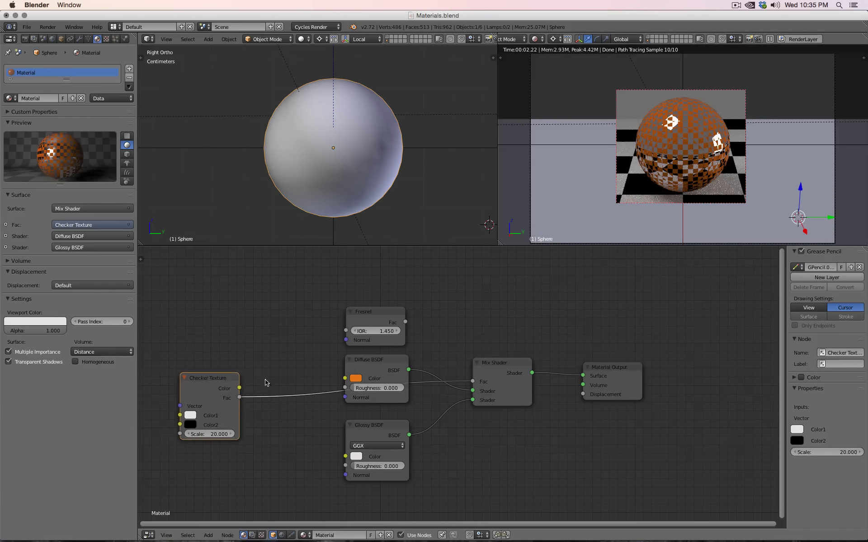
ctrl+right_drag(290, 383, 290, 435)
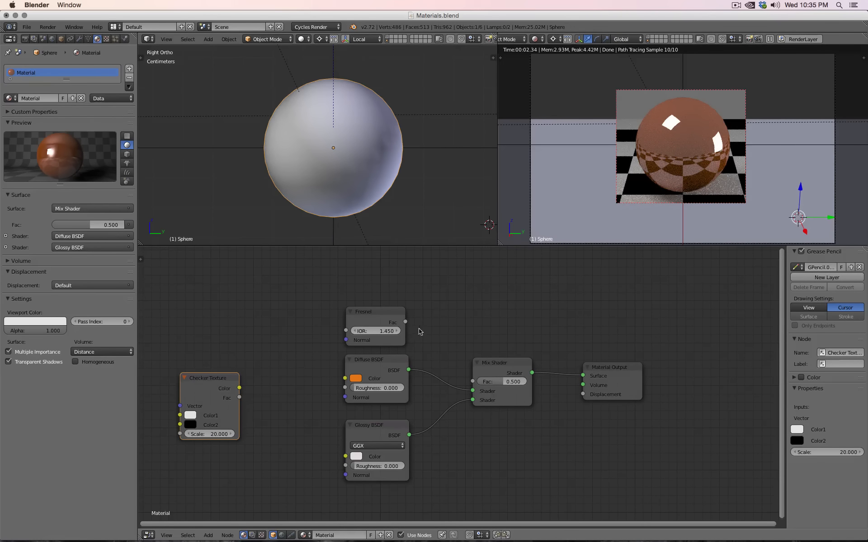
drag(405, 321, 583, 376)
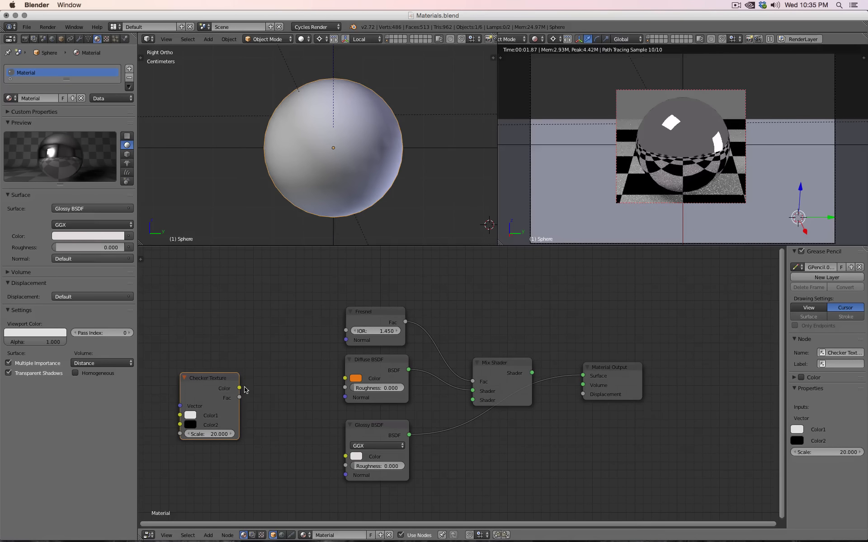
- Link the Checker Texture colour to the Glossy BSDF roughness and brighten Color1 to pure white
drag(240, 388, 345, 466)
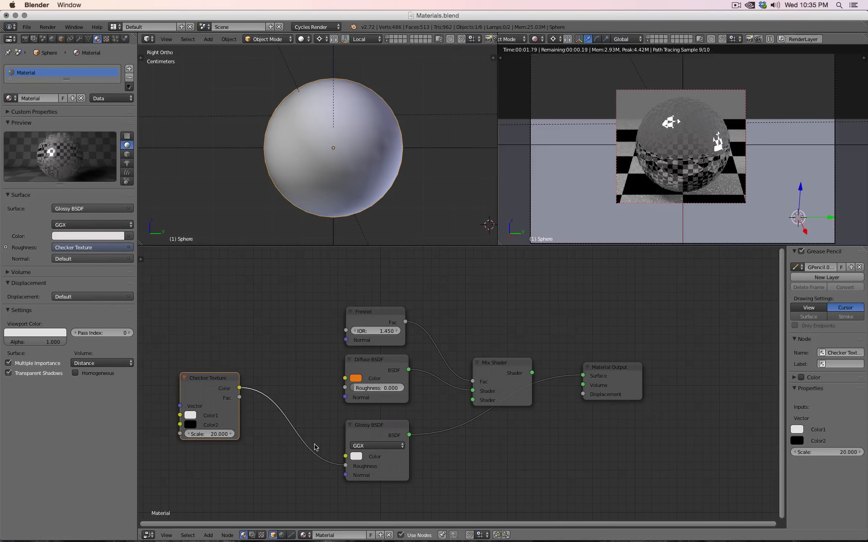
click(191, 416)
mouse_move(260, 306)
mouse_down()
mouse_move(258, 352)
mouse_move(258, 292)
mouse_up()
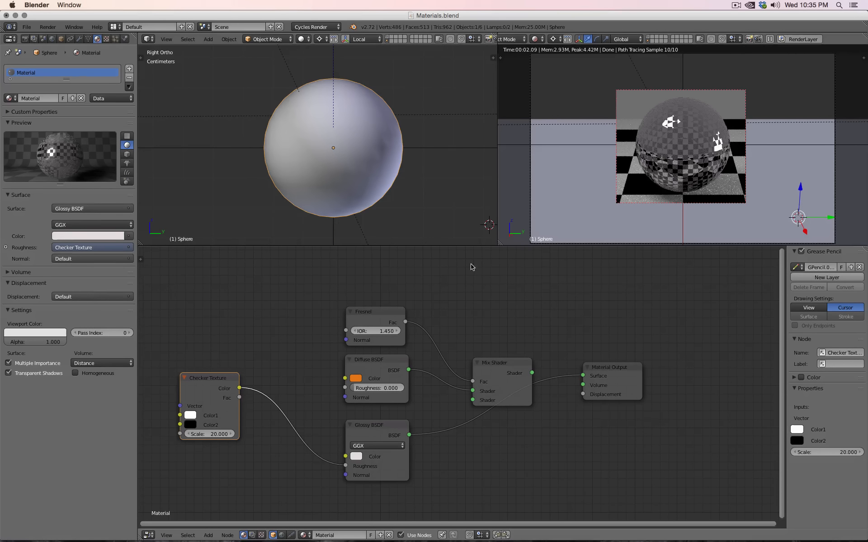
- Set the Checker Texture scale to 1, then to 2
click(207, 436)
text(1)
key(Return)
scroll(207, 436, up, 1)
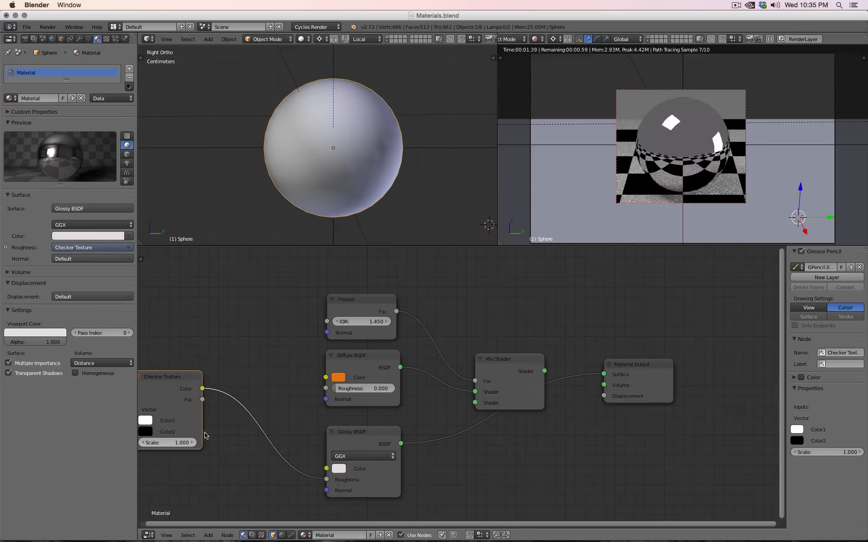
click(172, 444)
text(2)
key(Return)
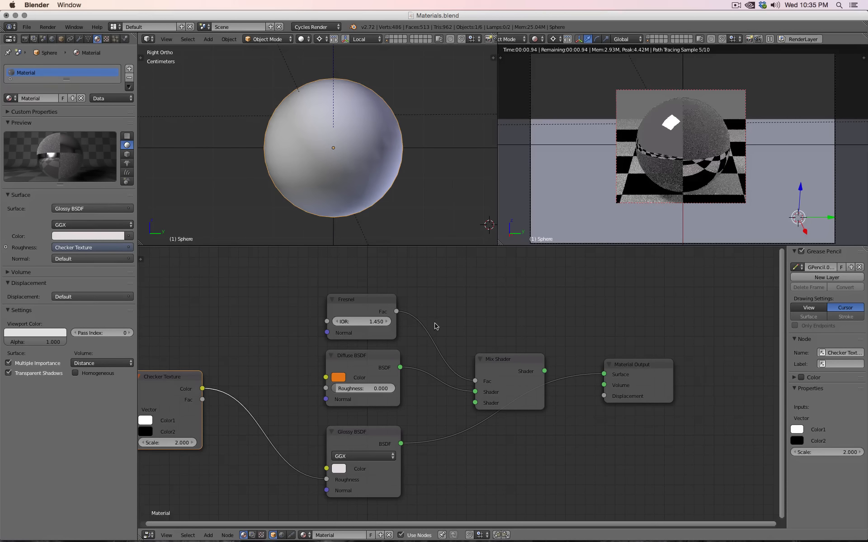
- Delete the Checker Texture node that drives the Glossy BSDF roughness
scroll(258, 345, up, 1)
scroll(258, 345, down, 2)
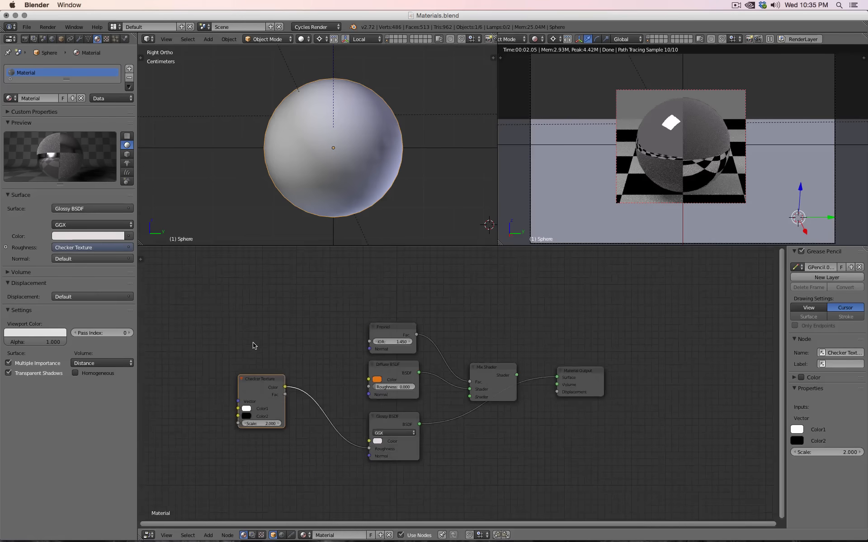
middle_drag(251, 344, 297, 333)
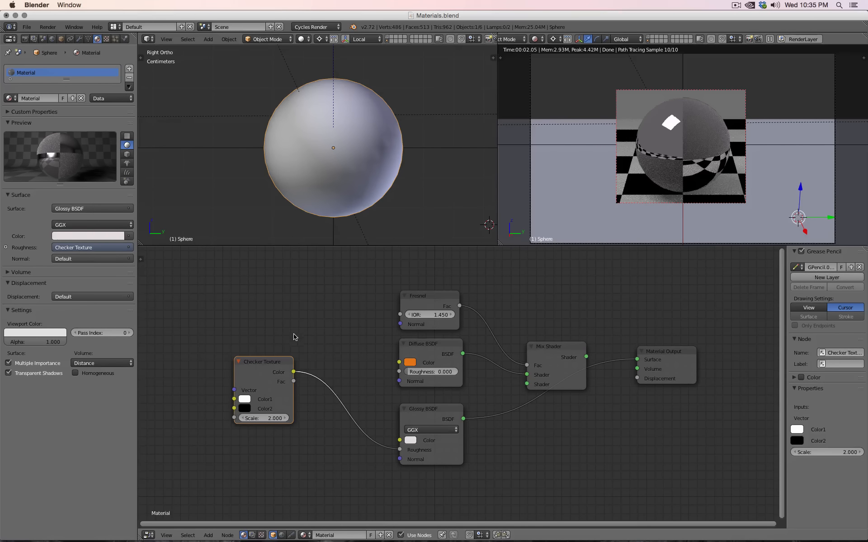
key(x)
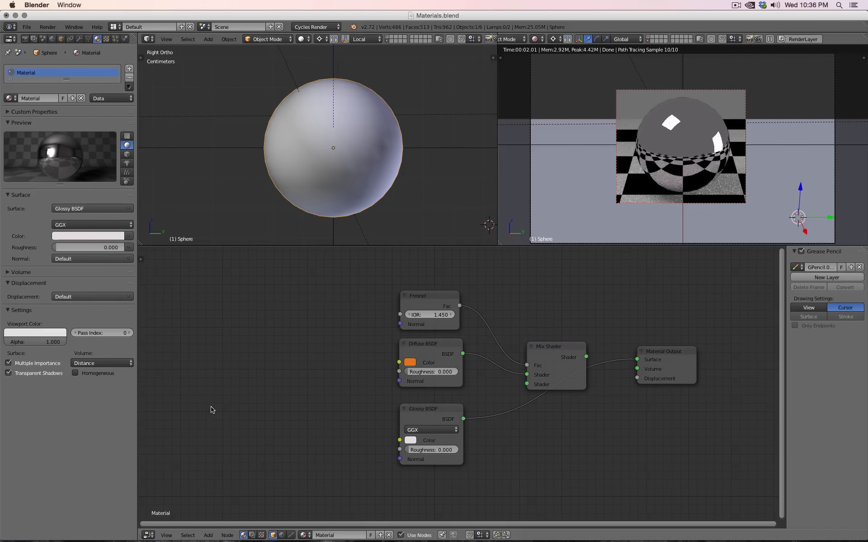
- Add a Voronoi Texture node beside the shader nodes and set its coloring to Cells
key(shift+a)
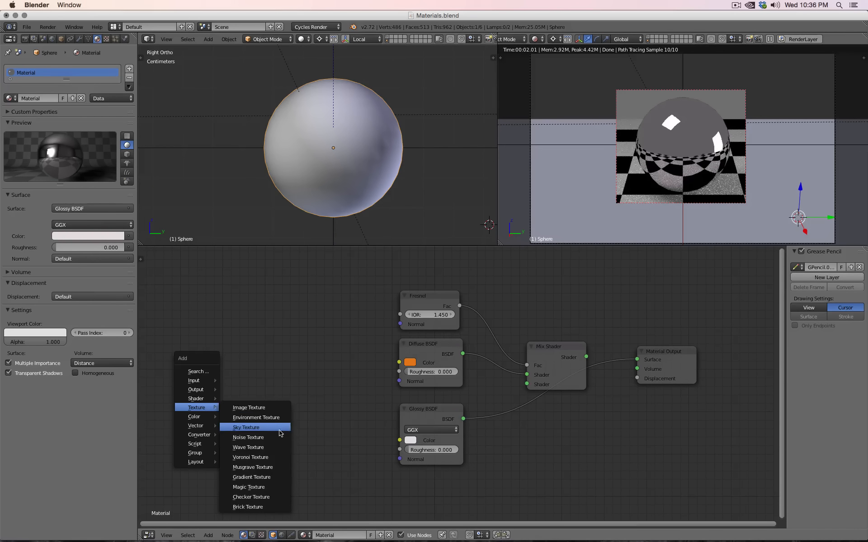
click(271, 457)
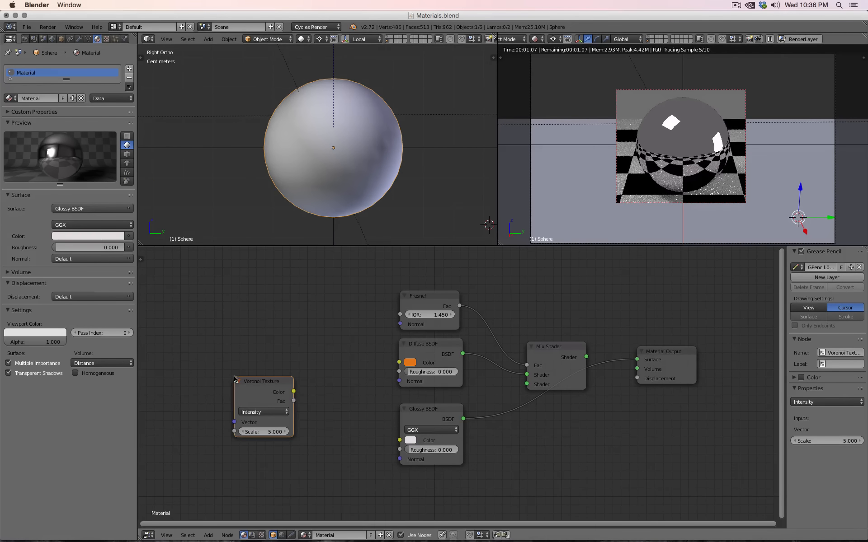
click(257, 407)
click(258, 409)
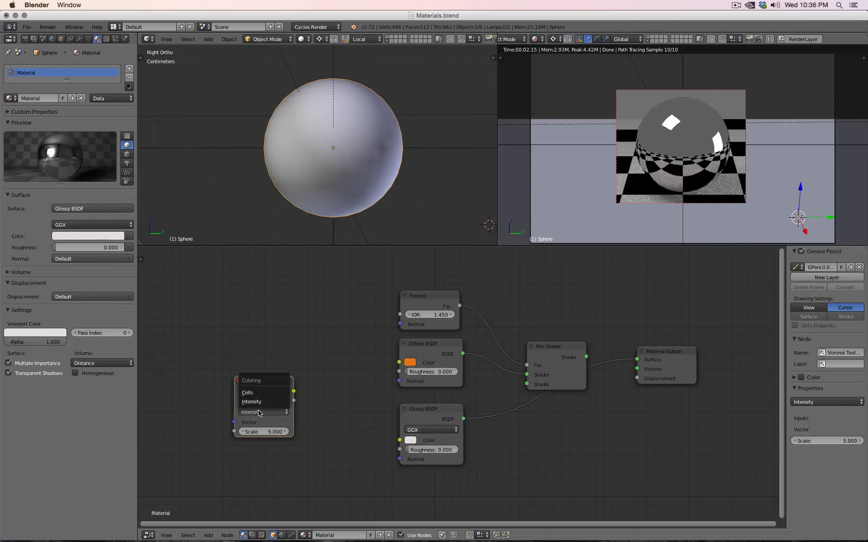
click(256, 391)
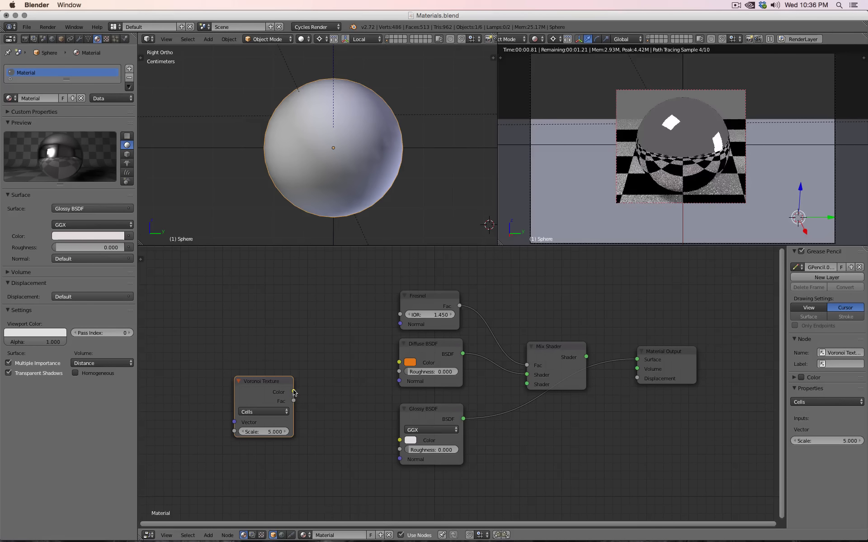
- Drive the Diffuse BSDF color with the Voronoi color at scale 10, and link the Mix Shader to the Material Output surface
drag(293, 391, 406, 363)
drag(586, 358, 637, 360)
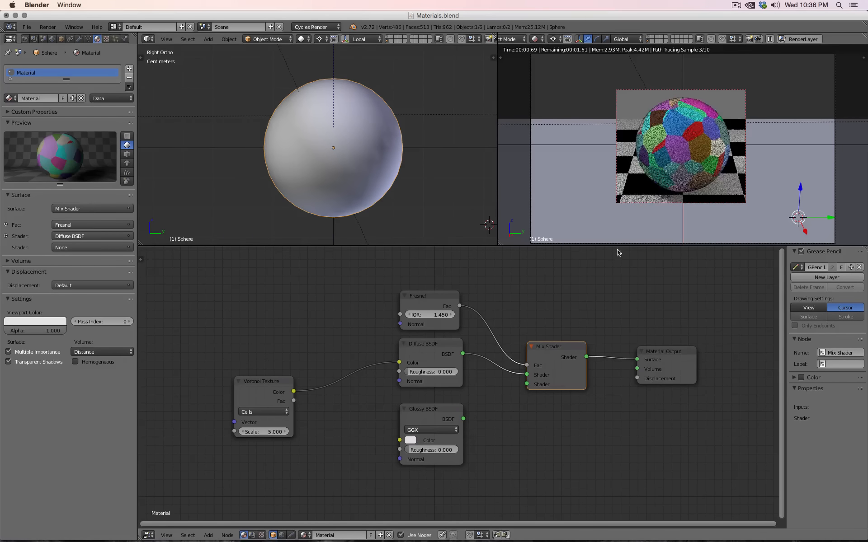
click(258, 431)
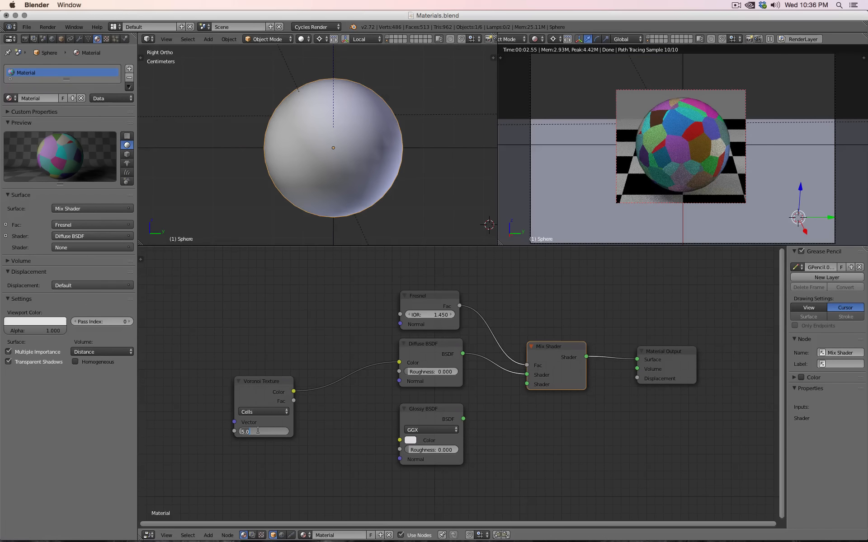
key(Return)
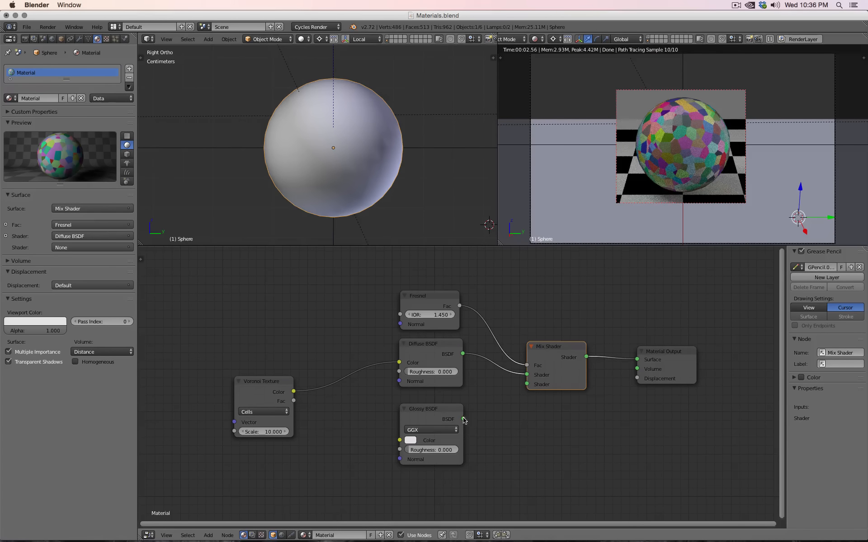
- Link the Glossy BSDF directly to the Material Output surface and drive its roughness with the Voronoi Fac output
drag(463, 419, 635, 365)
drag(565, 358, 559, 306)
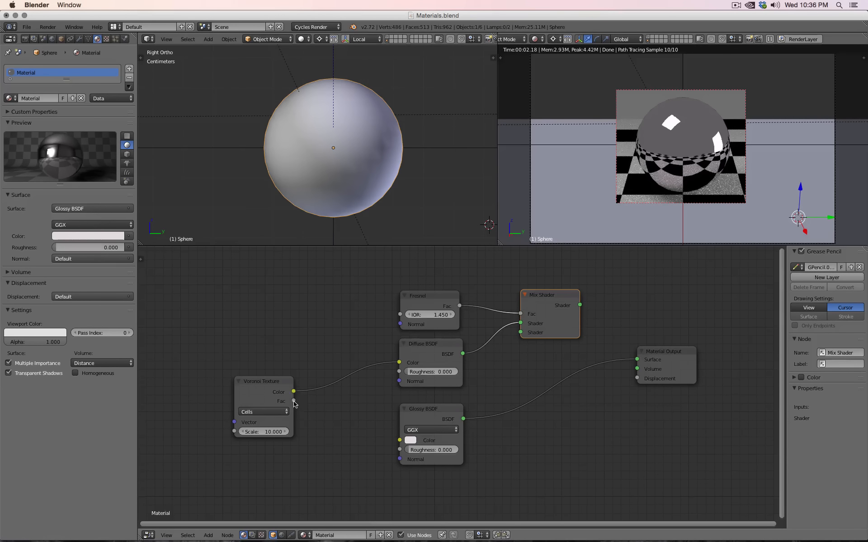
drag(293, 401, 402, 452)
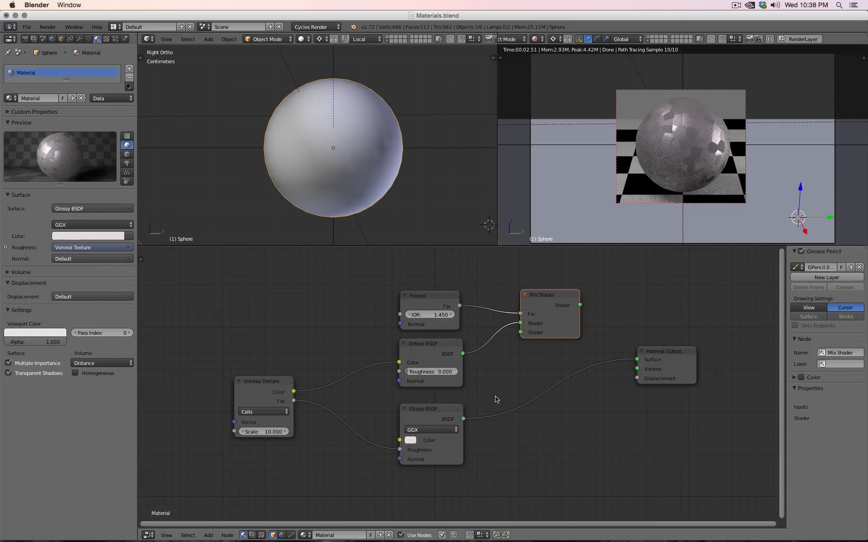
- Delete the Voronoi Texture, Glossy BSDF, Mix Shader, Fresnel and Diffuse BSDF nodes, keeping only the Material Output
click(9, 99)
click(268, 395)
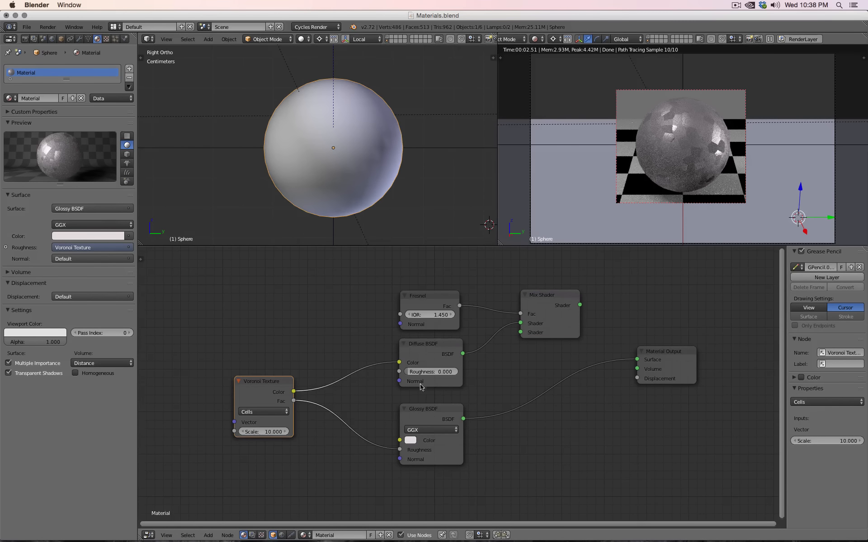
shift+click(434, 350)
click(265, 387)
key(x)
click(432, 413)
key(x)
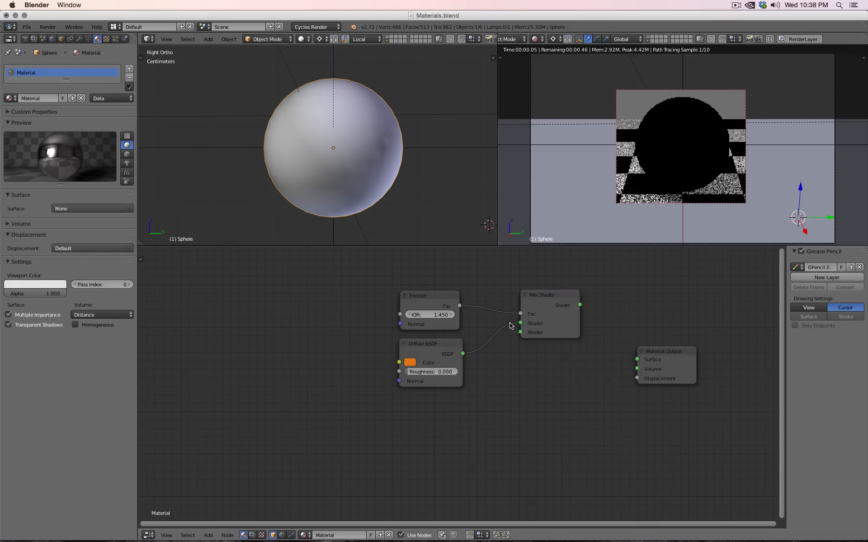
click(538, 307)
key(x)
click(452, 301)
key(x)
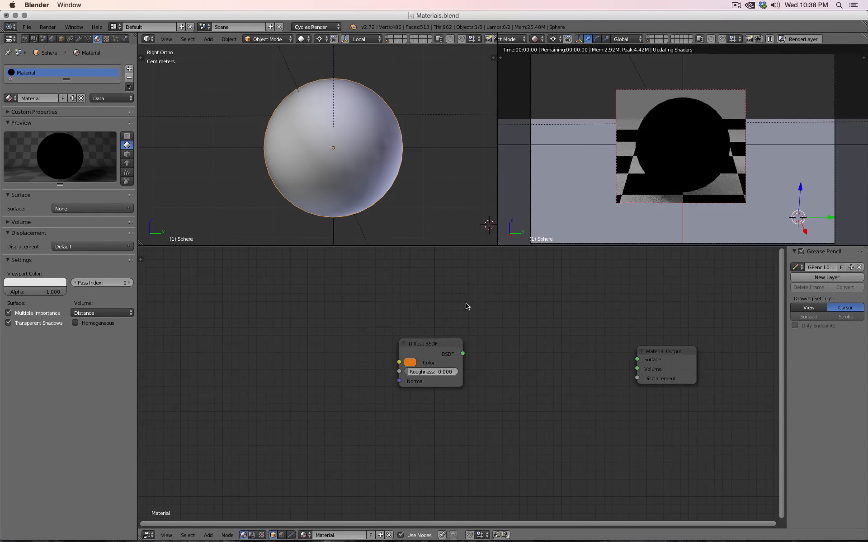
click(420, 346)
key(x)
- Add a Translucent BSDF node and link it to the Material Output surface
key(shift+a)
mouse_move(423, 355)
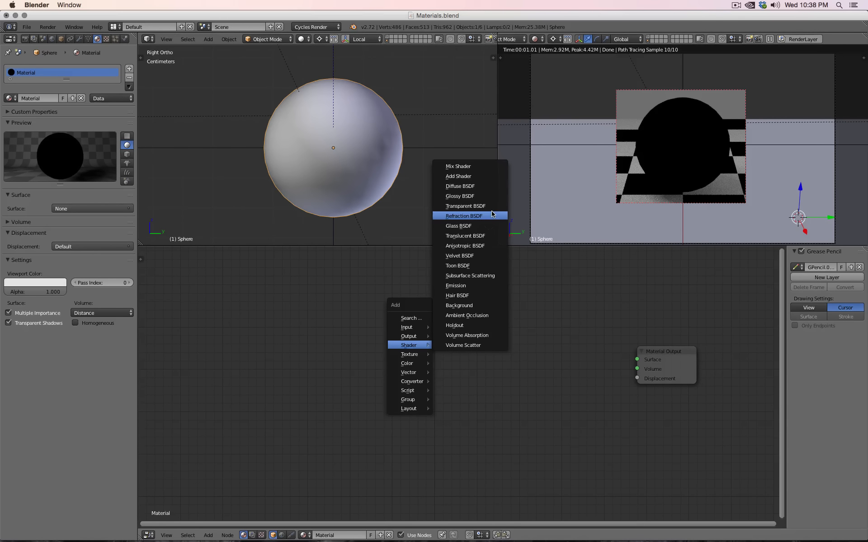
click(485, 235)
click(457, 370)
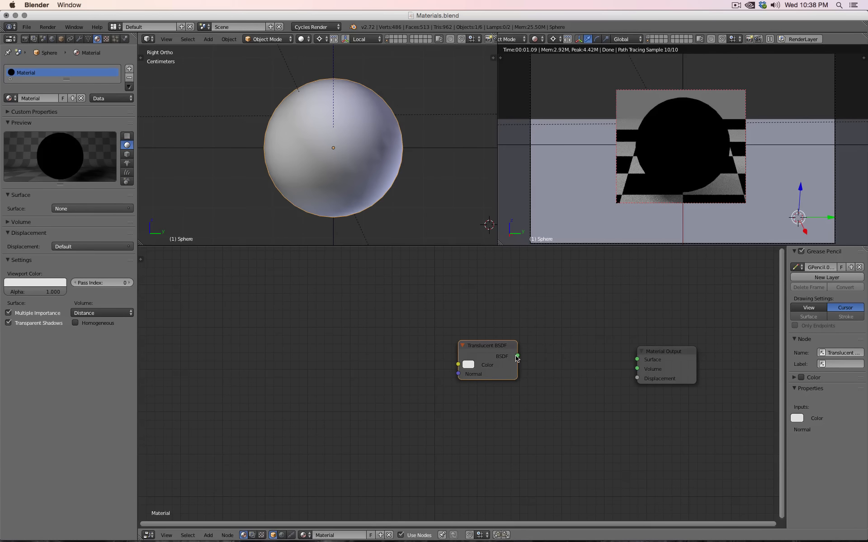
drag(517, 356, 637, 359)
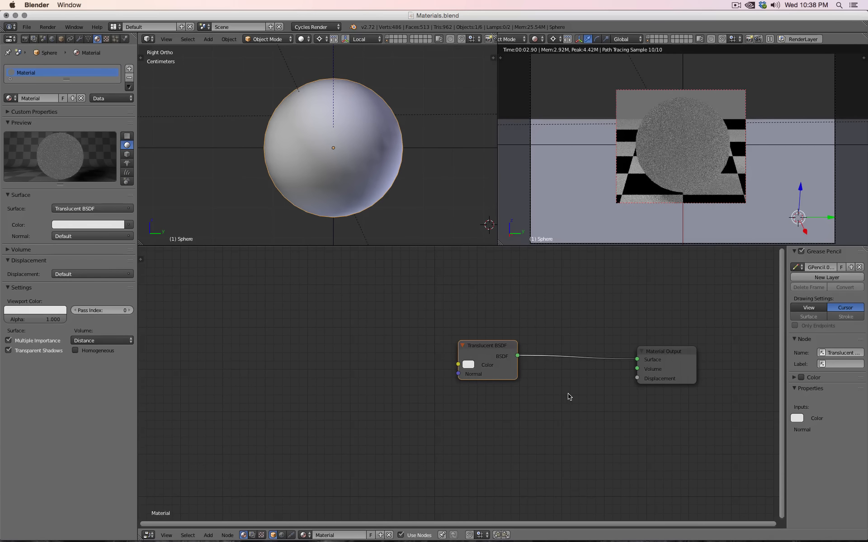
- Add a Diffuse BSDF below the Translucent BSDF and link it to the Material Output surface for comparison
key(shift+a)
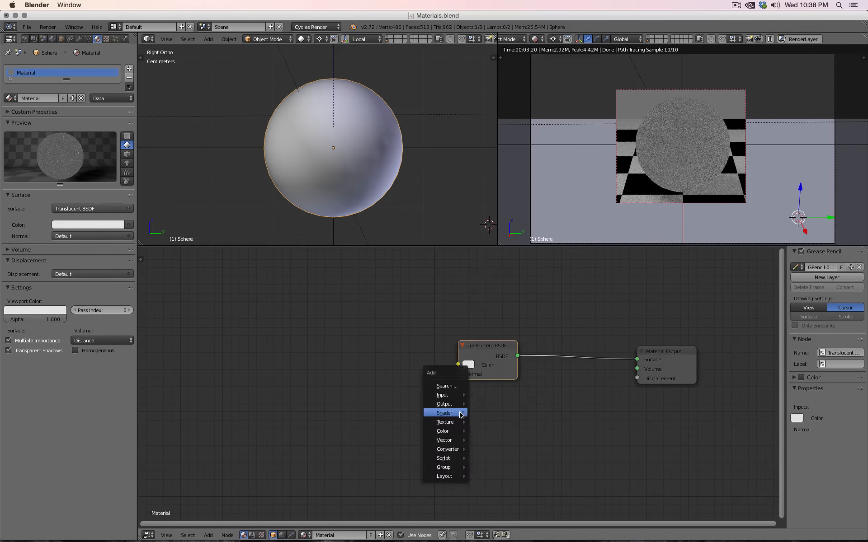
mouse_move(461, 413)
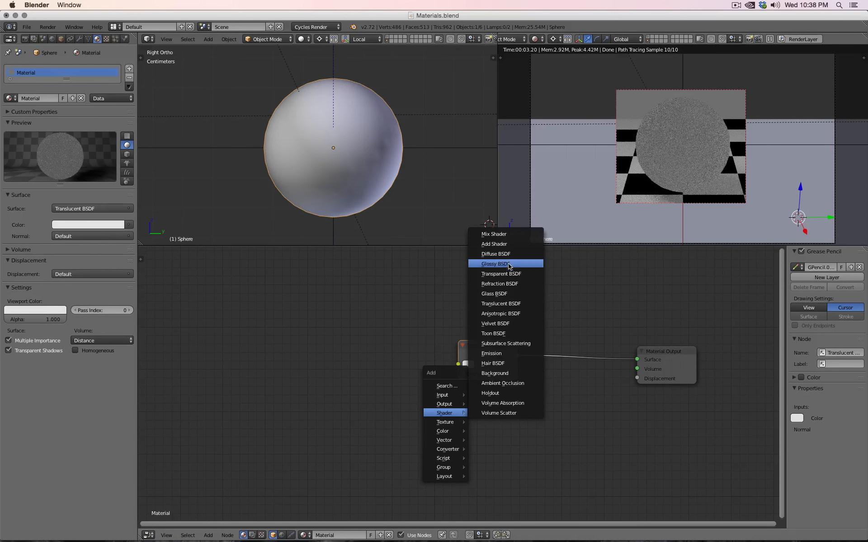
click(496, 254)
click(524, 412)
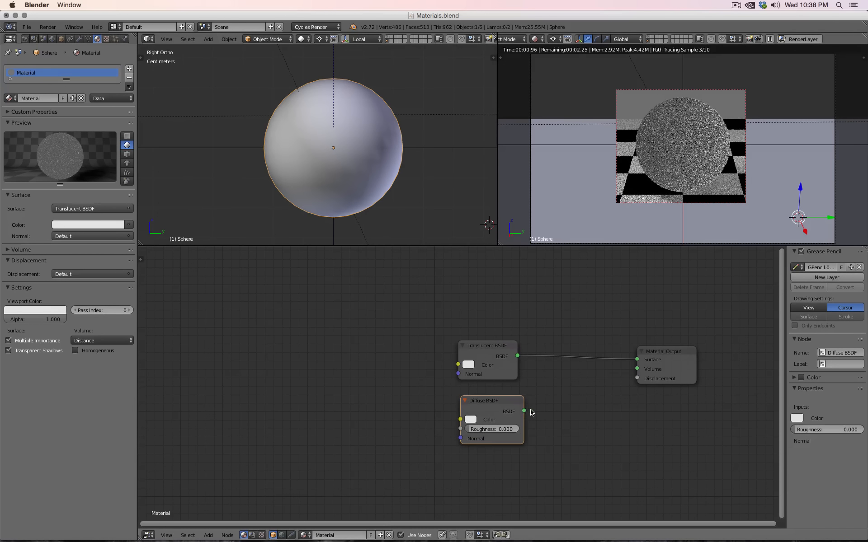
drag(524, 411, 637, 360)
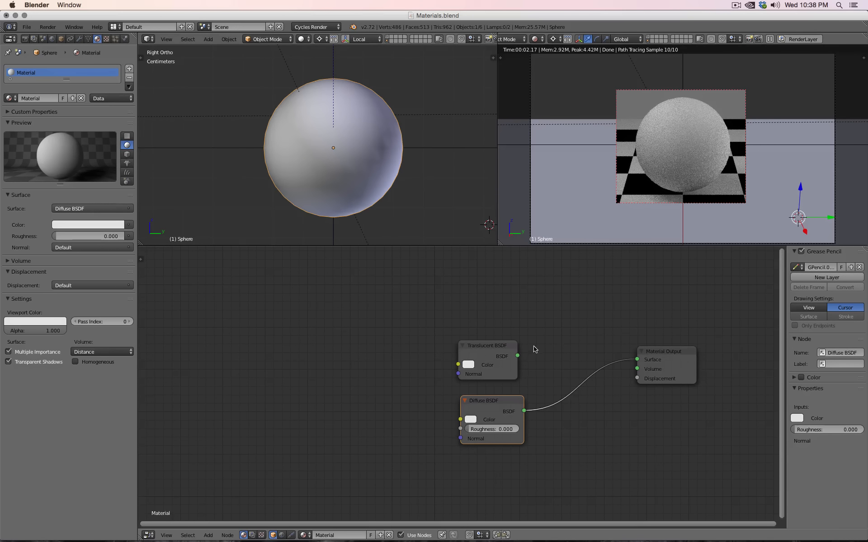
- Reconnect the Translucent BSDF to the Material Output surface and delete the Diffuse BSDF node
drag(517, 355, 651, 360)
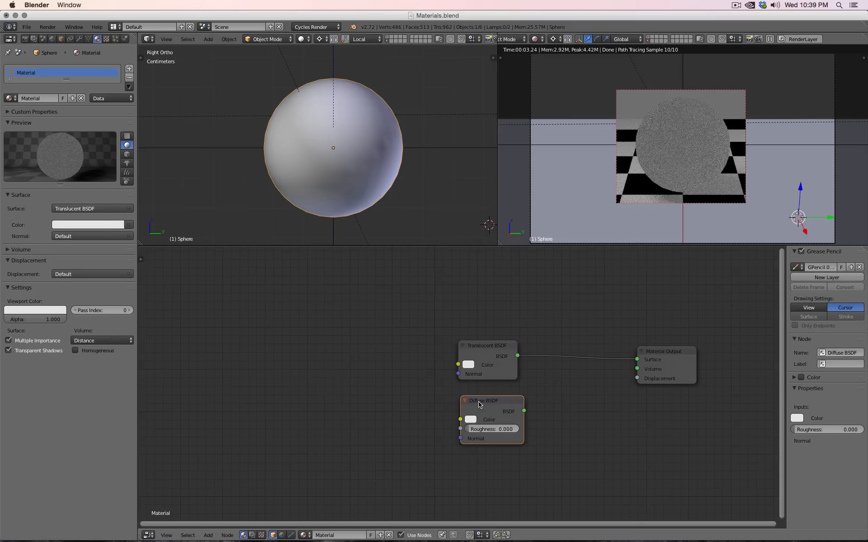
key(x)
- Add a Glossy BSDF node below the Translucent BSDF
key(shift+a)
mouse_move(472, 417)
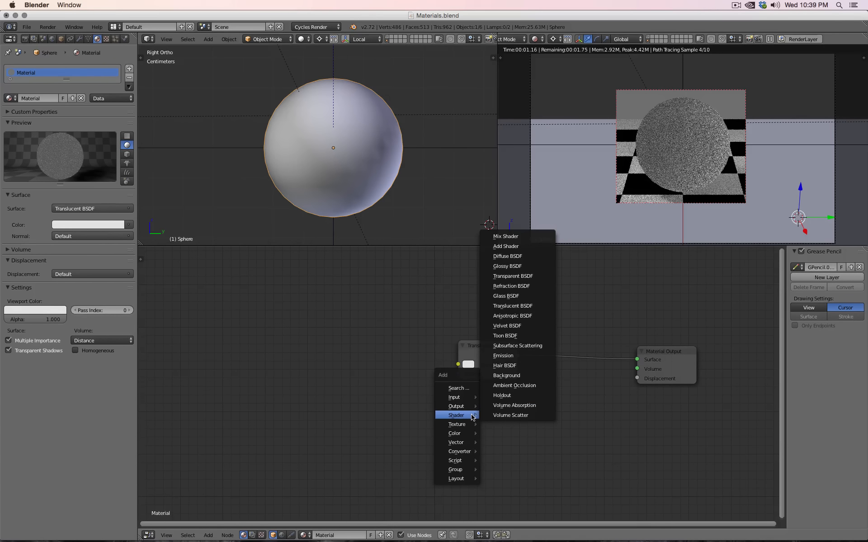
click(507, 267)
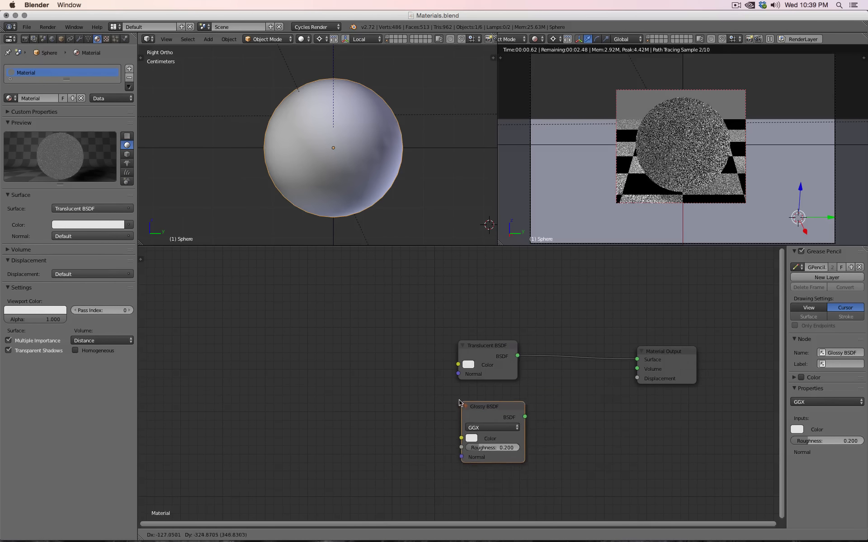
click(459, 402)
- Move the Material Output farther from the shaders and set the Translucent BSDF color to orange (R 0.800, G 0.393, B 0.095)
key(Home)
drag(558, 364, 633, 359)
click(353, 367)
drag(368, 306, 367, 291)
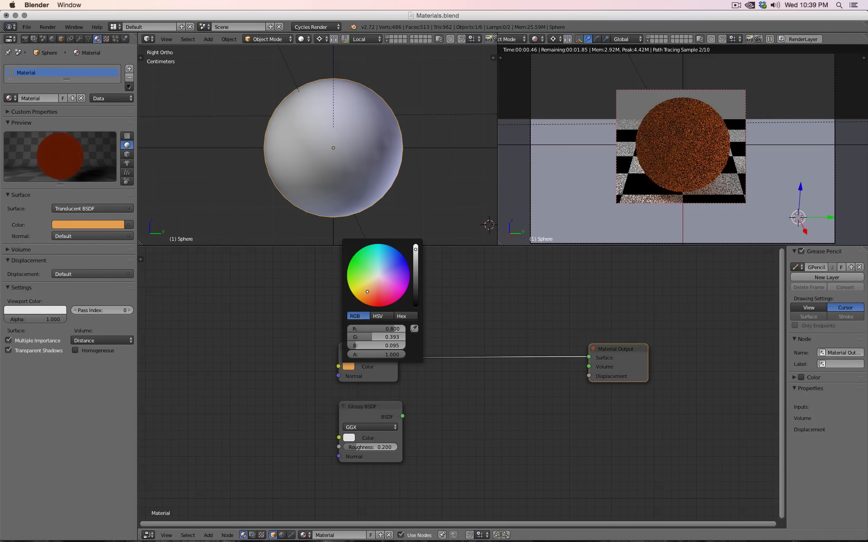
- Insert a Mix Shader between the Translucent BSDF and Material Output, and link the Glossy BSDF to its second shader input
key(shift+a)
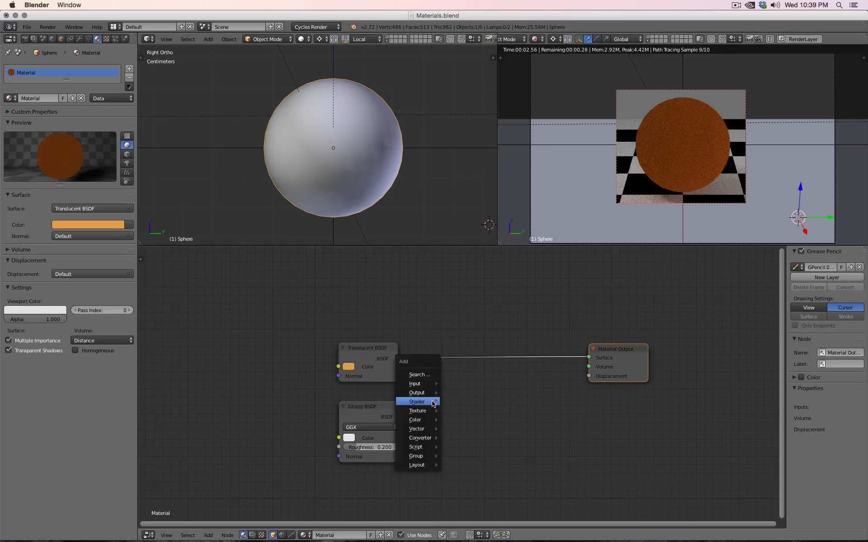
mouse_move(416, 401)
click(466, 223)
click(500, 357)
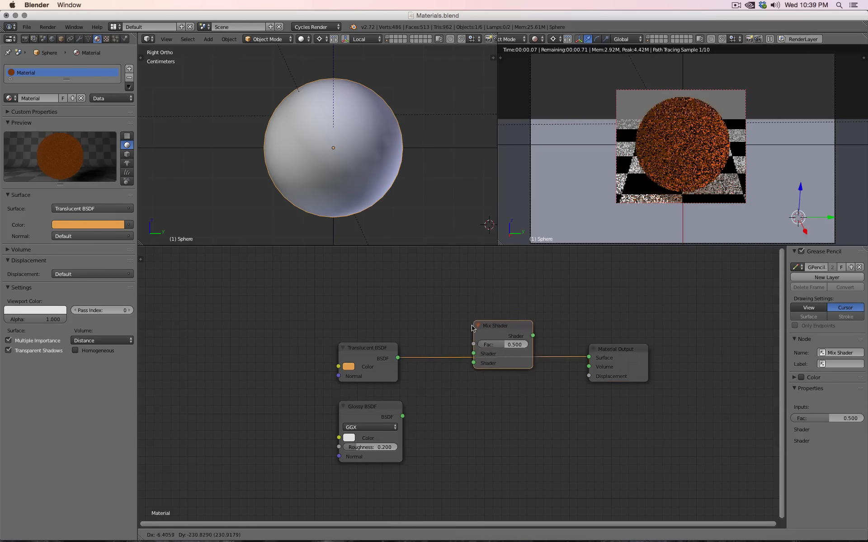
drag(402, 416, 470, 377)
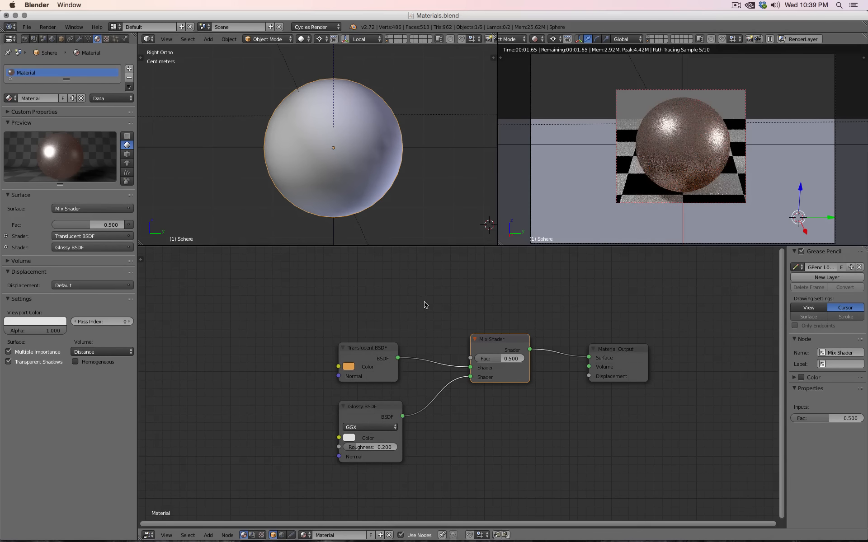
- Add a Fresnel node above the shaders and link its Fac output to the Mix Shader factor
key(shift+a)
mouse_move(411, 284)
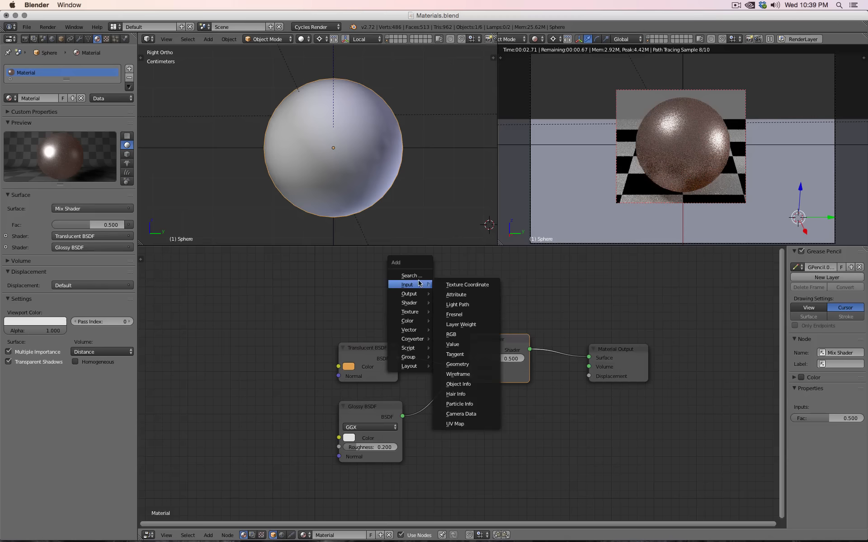
click(456, 315)
drag(408, 285, 471, 359)
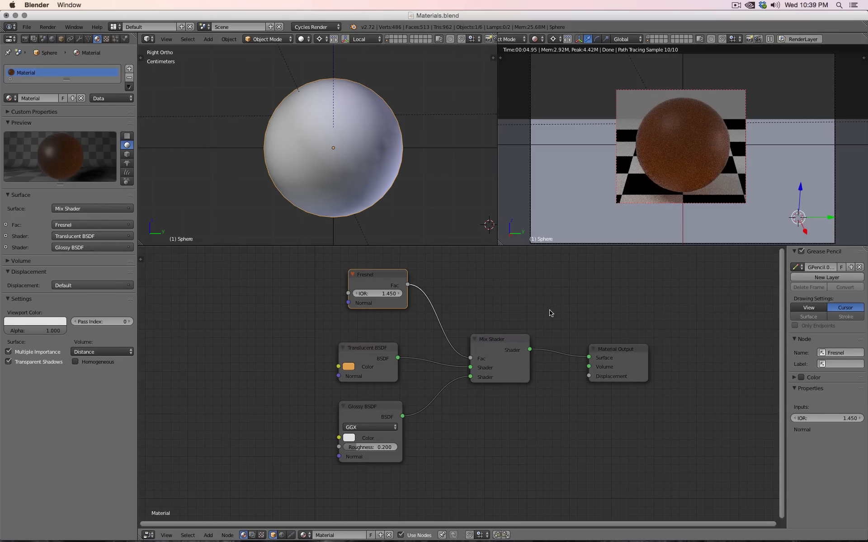
- Disconnect the Mix Shader from the Material Output and link a new Glass BSDF to the surface instead
drag(604, 354, 671, 337)
ctrl+right_drag(572, 312, 572, 381)
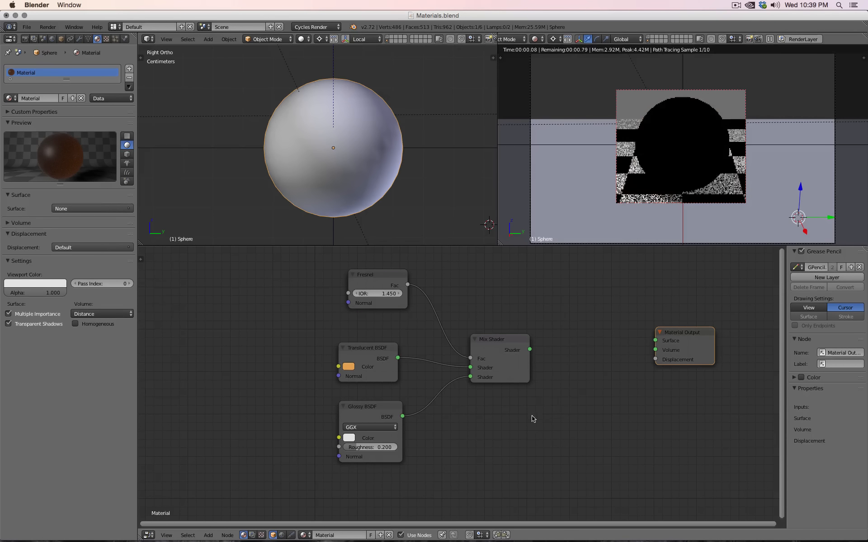
key(shift+a)
mouse_move(515, 438)
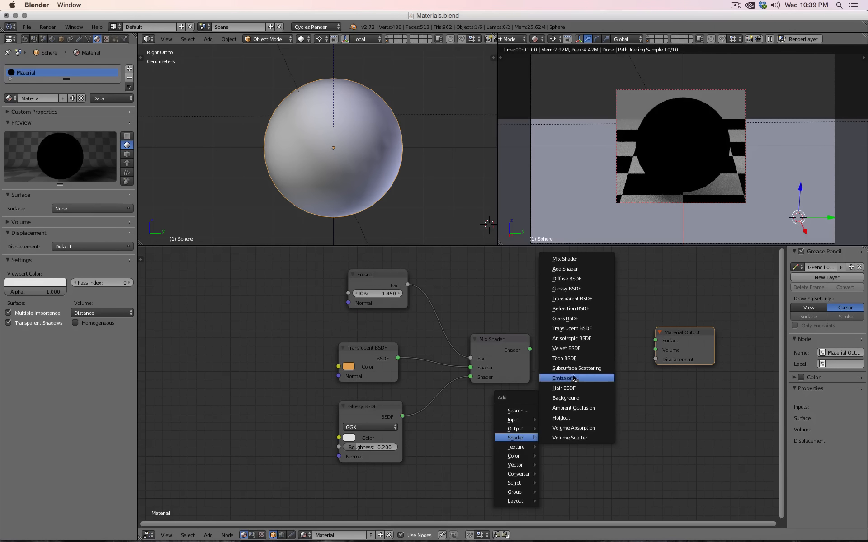
click(570, 318)
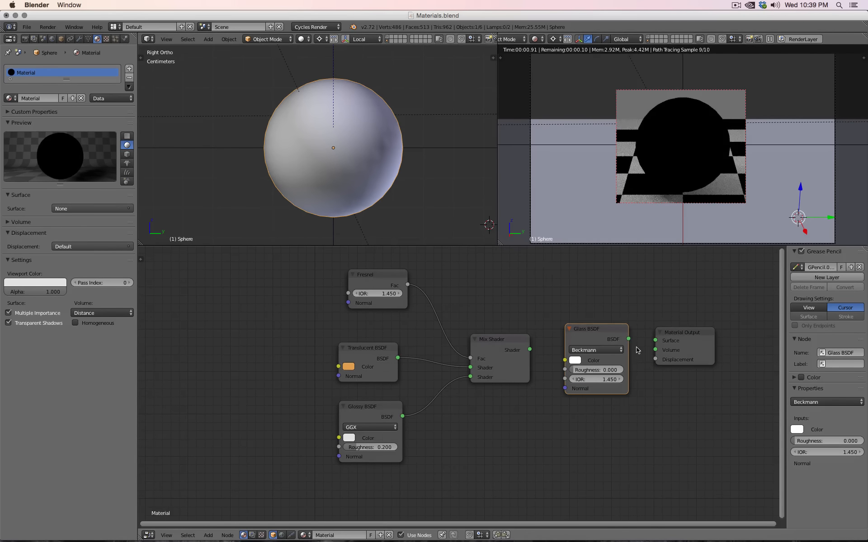
drag(629, 339, 655, 341)
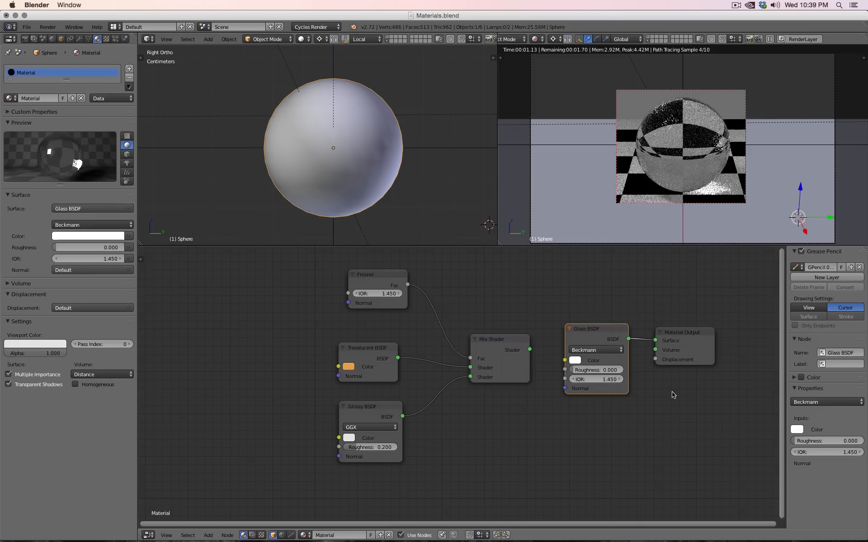
- Set the Glass BSDF color to a light orange and its roughness to 0.1
click(578, 364)
click(594, 304)
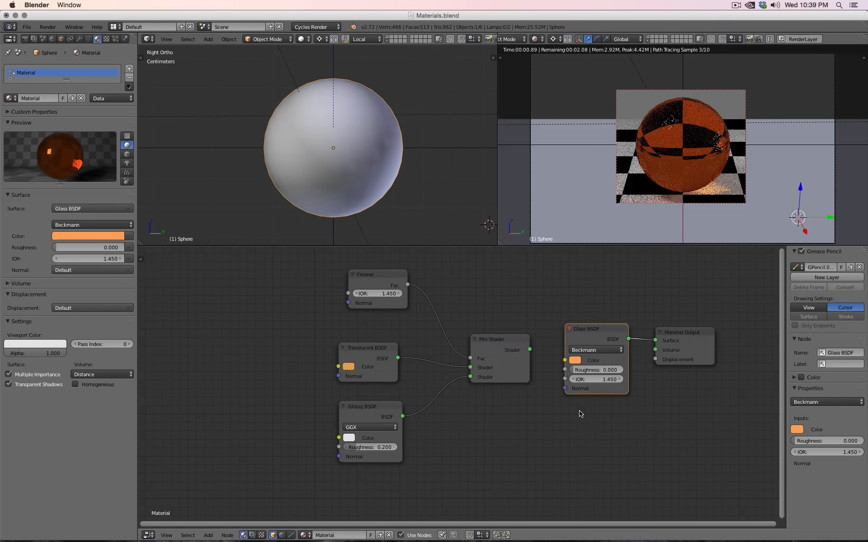
click(589, 370)
key(BackSpace)
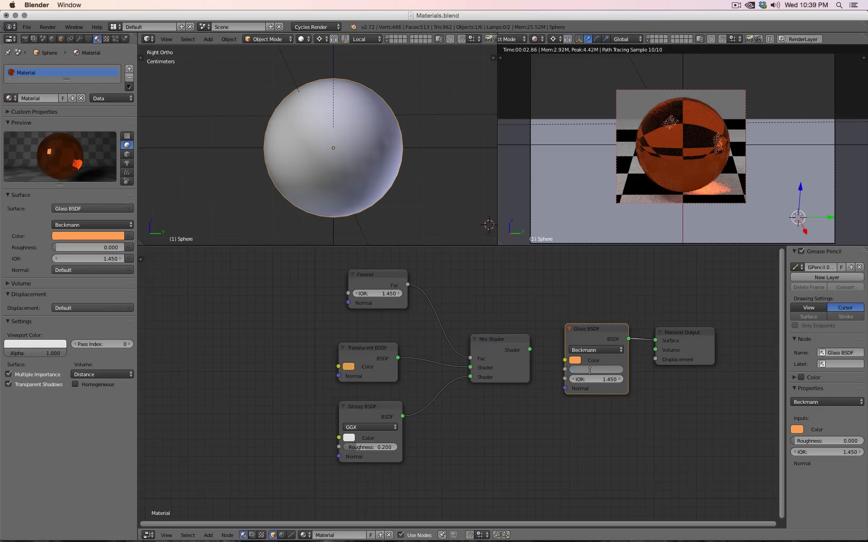
text(0.1)
key(Return)
- Set the Glass BSDF's roughness to 0
click(590, 370)
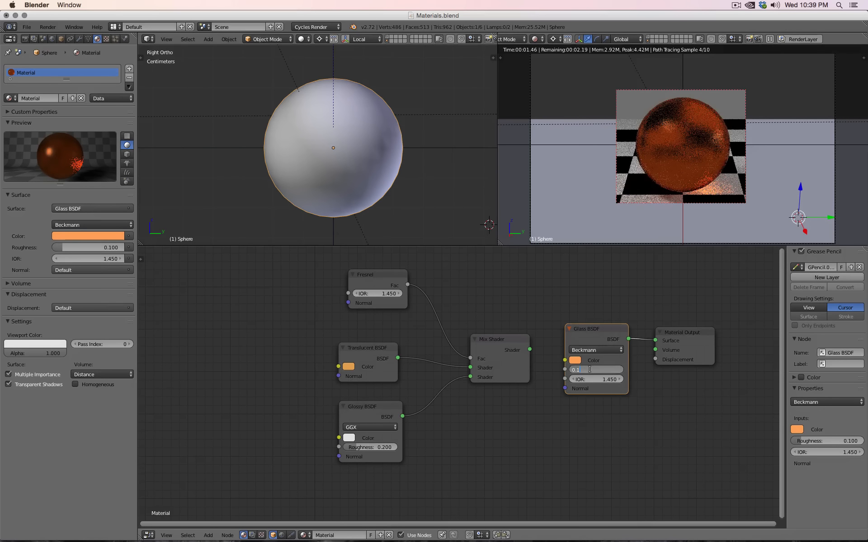
key(BackSpace)
text(0)
key(Return)
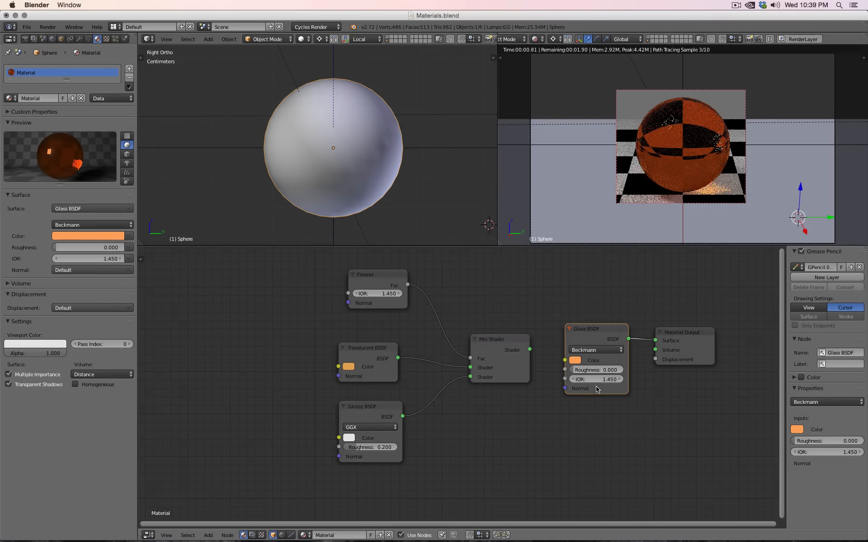
- Test the Glass BSDF's IOR at 1.1 and 2, and return it to 1.45
click(592, 380)
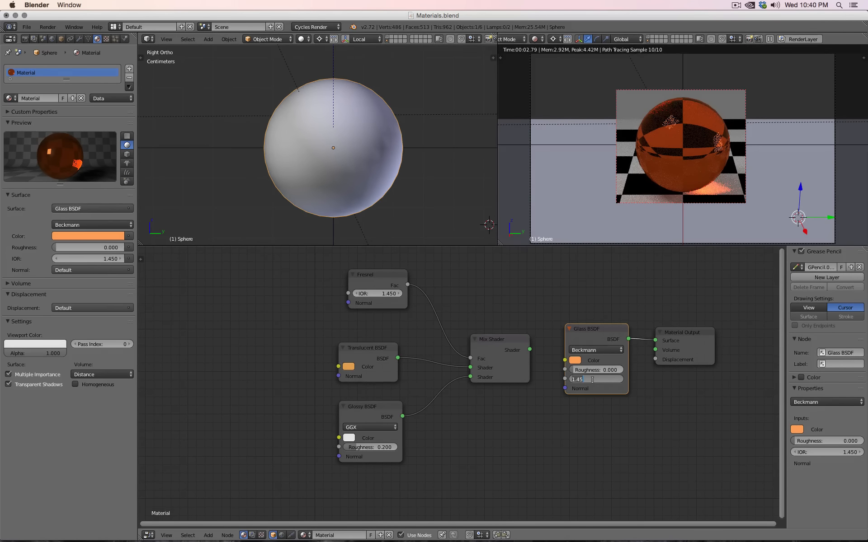
text(1.1)
key(Return)
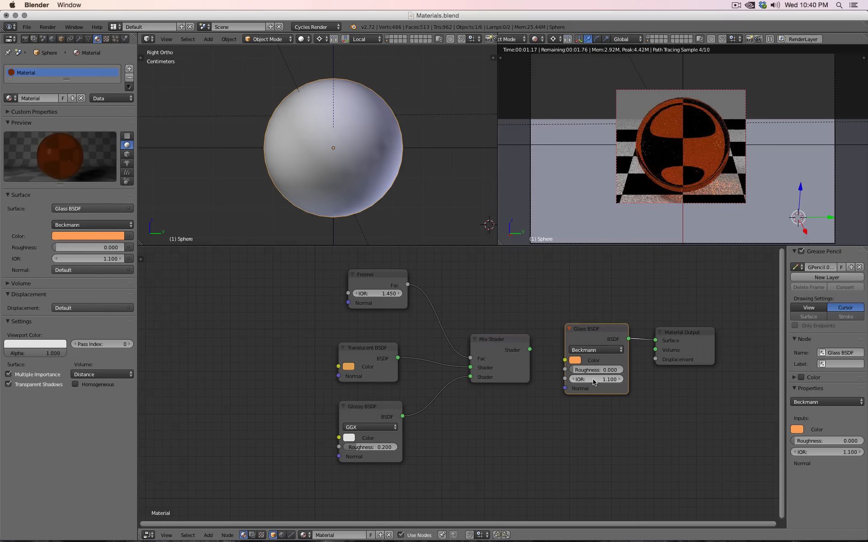
click(592, 380)
text(2)
key(Return)
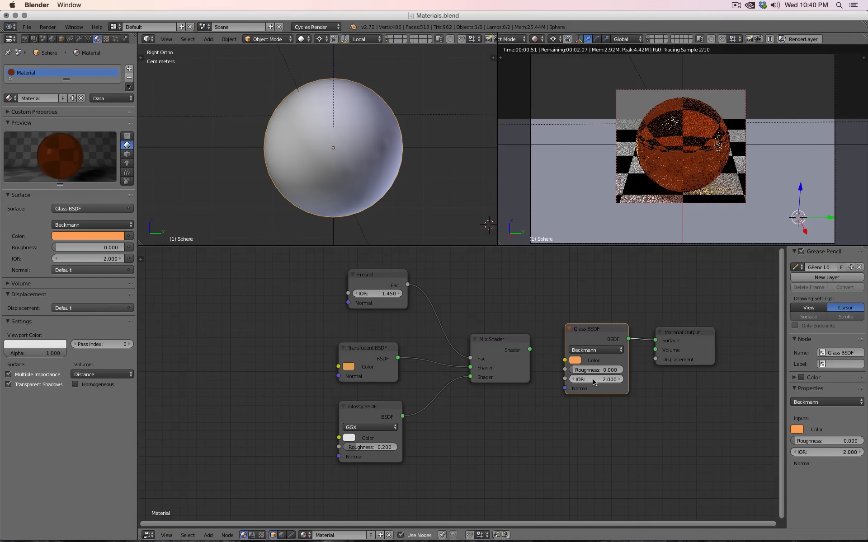
click(593, 380)
text(1.45)
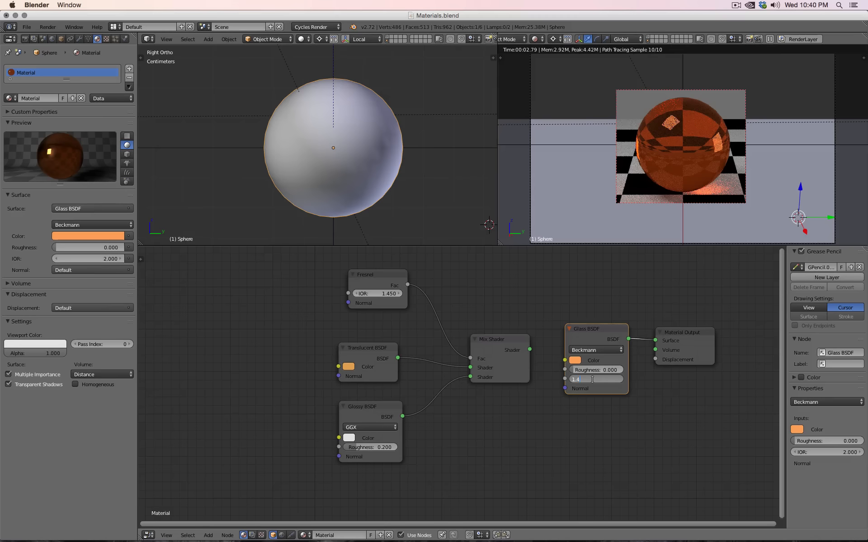
key(Return)
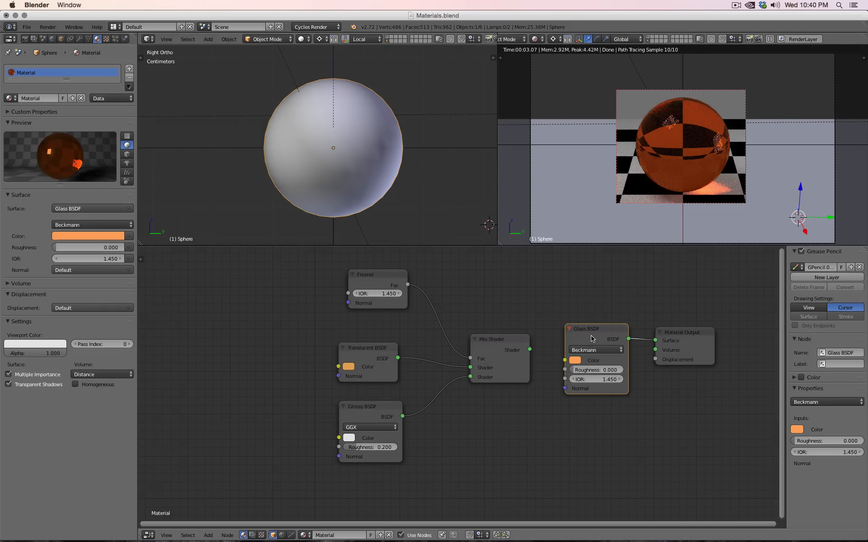
- Replace the Glass BSDF with a Transparent BSDF linked to the surface, and pick a bluish tint for its color
key(x)
key(shift+a)
mouse_move(556, 395)
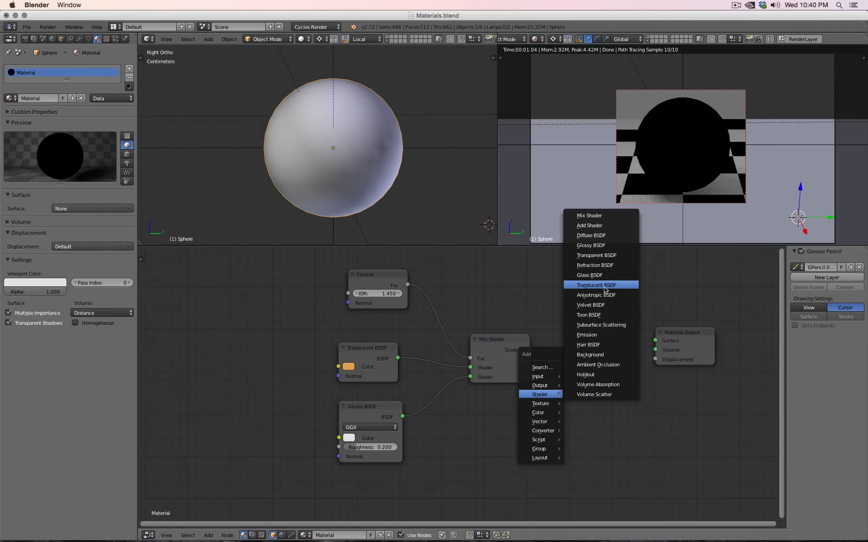
click(610, 258)
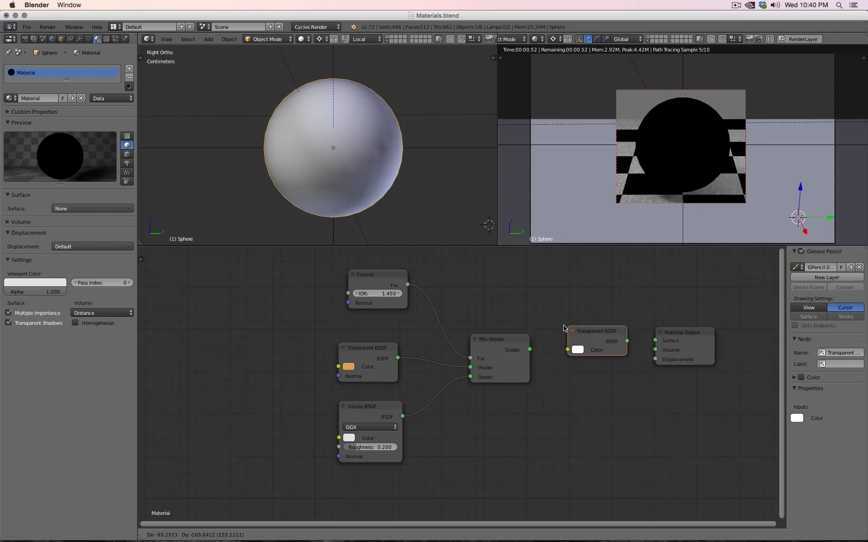
click(581, 334)
drag(619, 339, 655, 340)
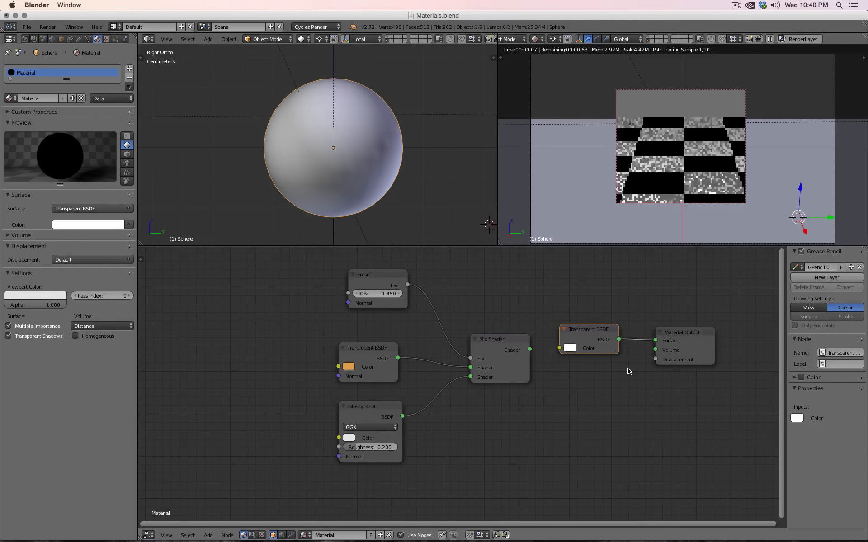
click(571, 346)
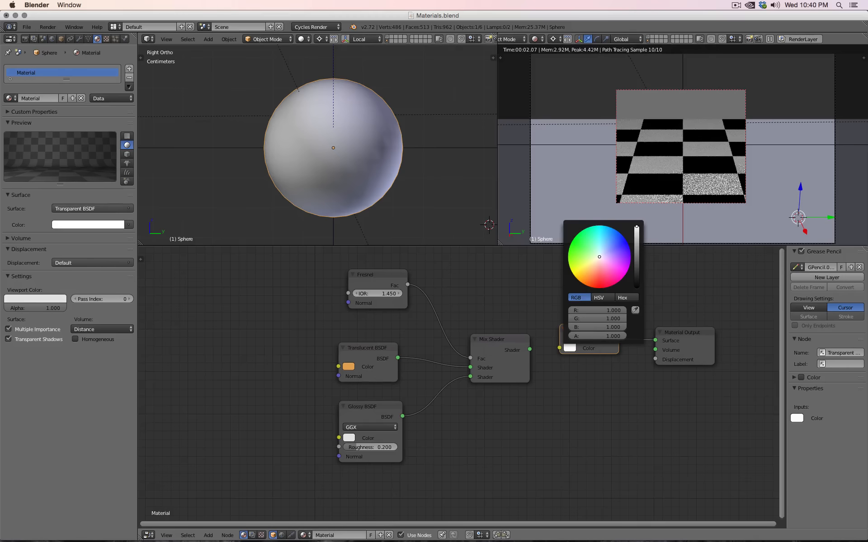
click(621, 247)
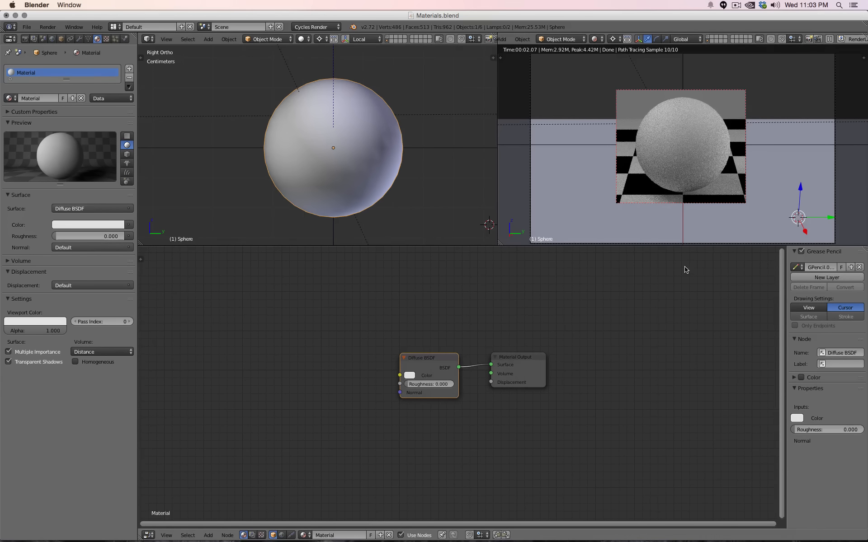
- Spread the Material Output and Diffuse BSDF nodes apart, and delete the Diffuse BSDF
drag(530, 363, 611, 353)
drag(438, 364, 378, 351)
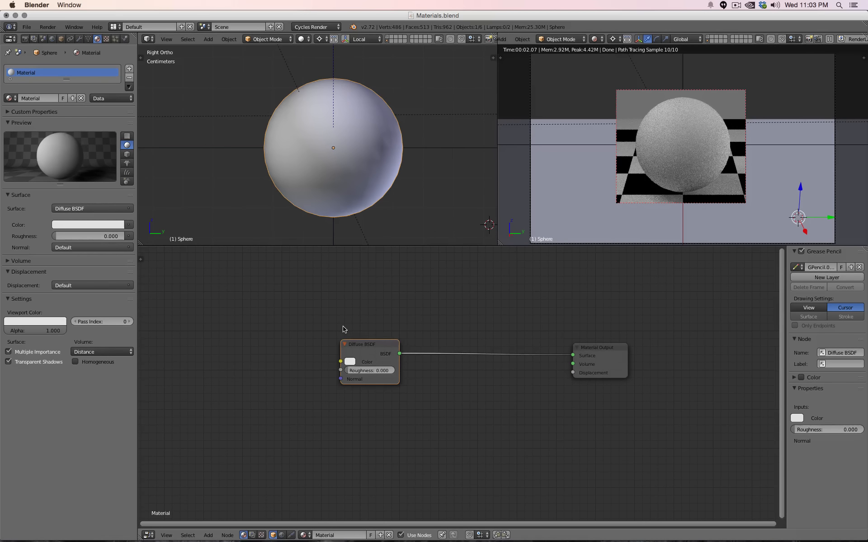
key(x)
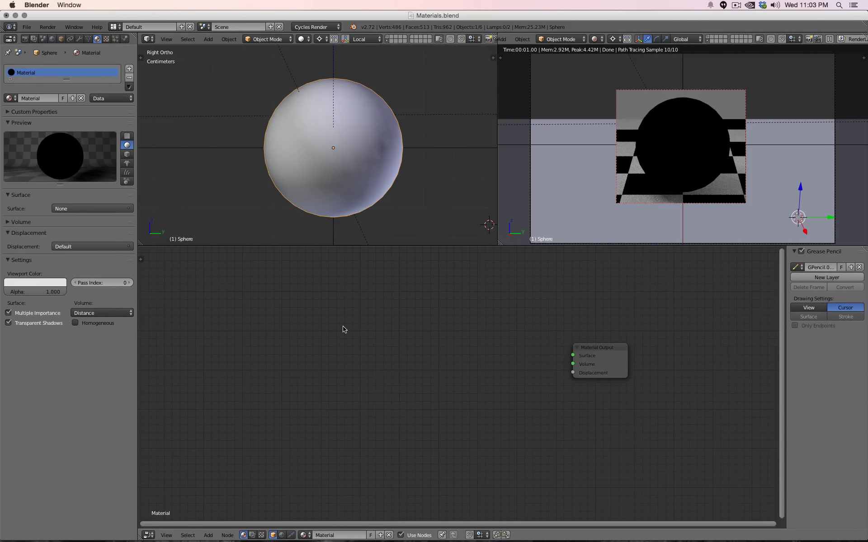
- Add a Glossy BSDF node and place a duplicate of it directly below
key(shift+a)
mouse_move(338, 311)
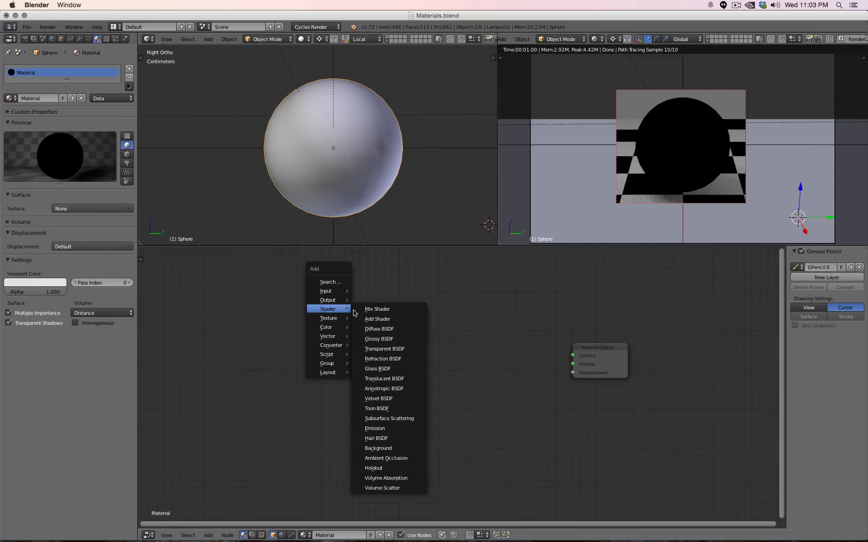
click(396, 338)
click(387, 337)
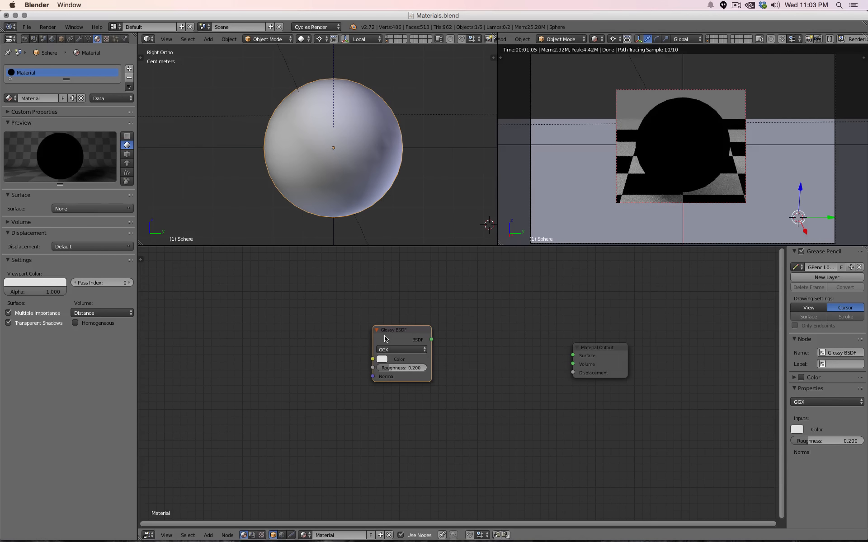
key(shift+d)
click(390, 408)
- Add a Mix Shader, link both Glossy BSDFs to its shader inputs, and link its output to the material surface
key(shift+a)
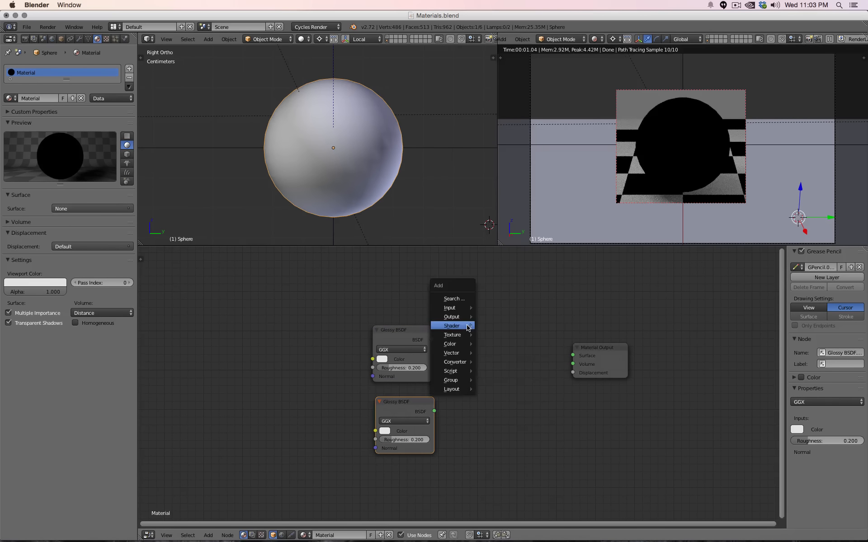
mouse_move(467, 328)
click(501, 326)
click(481, 363)
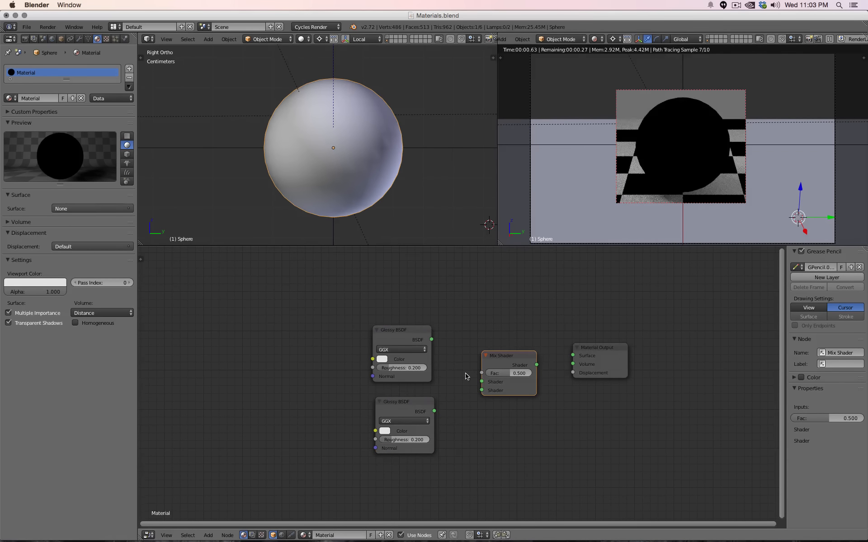
drag(434, 411, 481, 390)
drag(432, 339, 481, 382)
drag(536, 365, 572, 356)
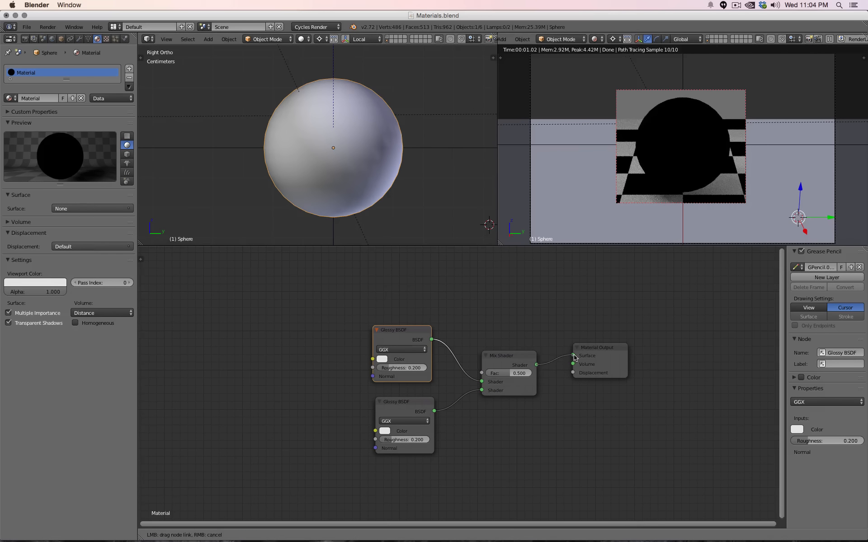
drag(513, 362, 522, 342)
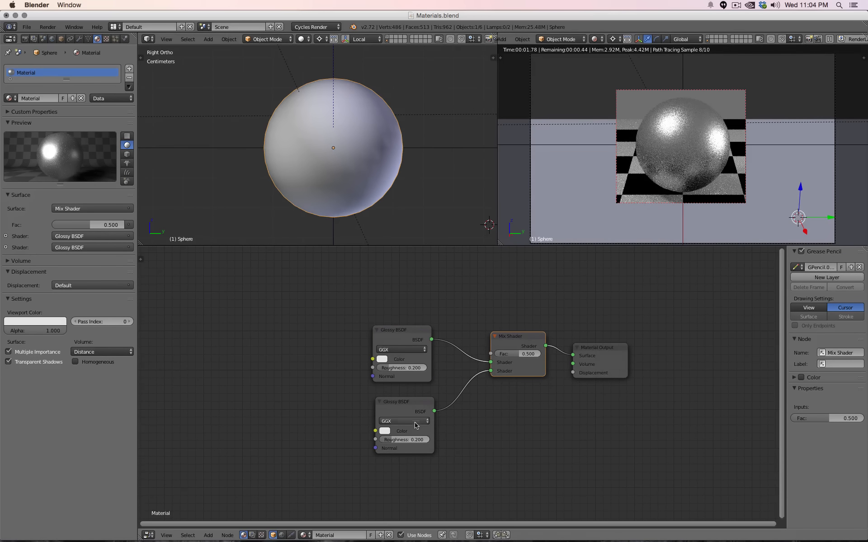
- Set the lower Glossy BSDF's roughness to 0, and try Mix Shader factors of 0 and 1 before returning to 0.5
drag(417, 442, 394, 442)
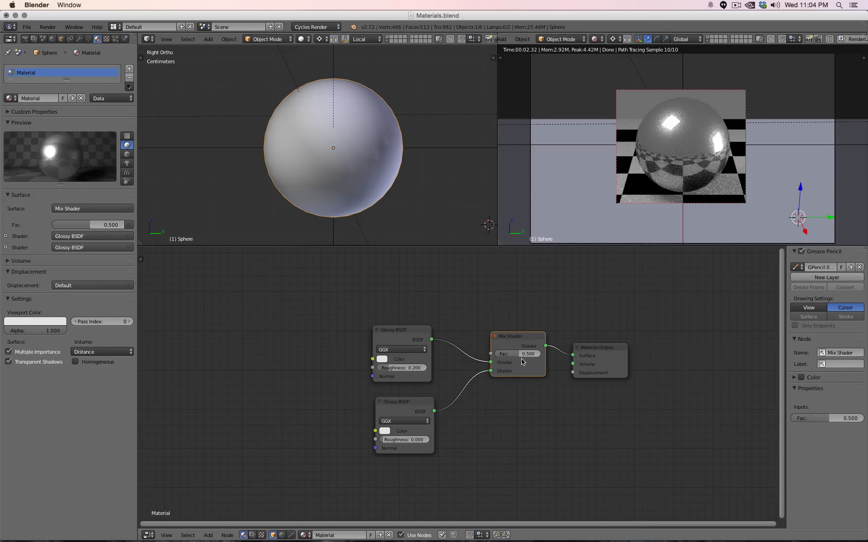
drag(522, 354, 497, 354)
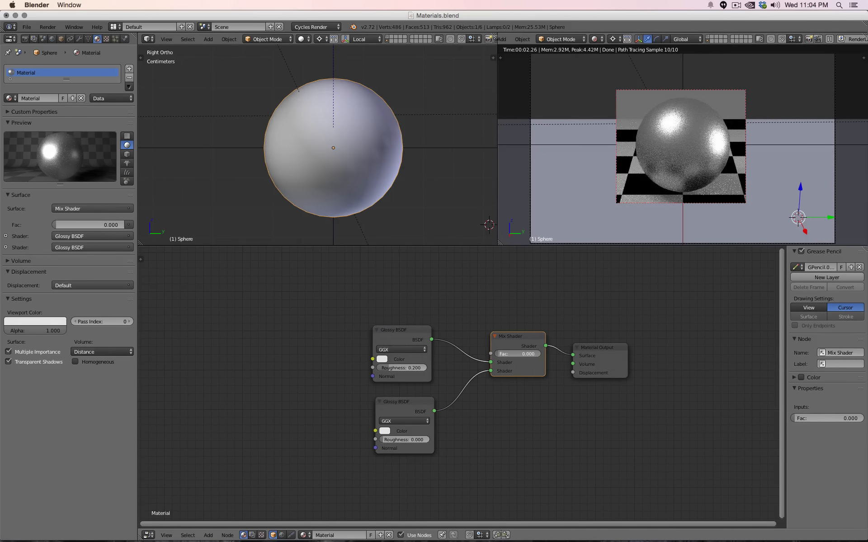
drag(521, 355, 571, 355)
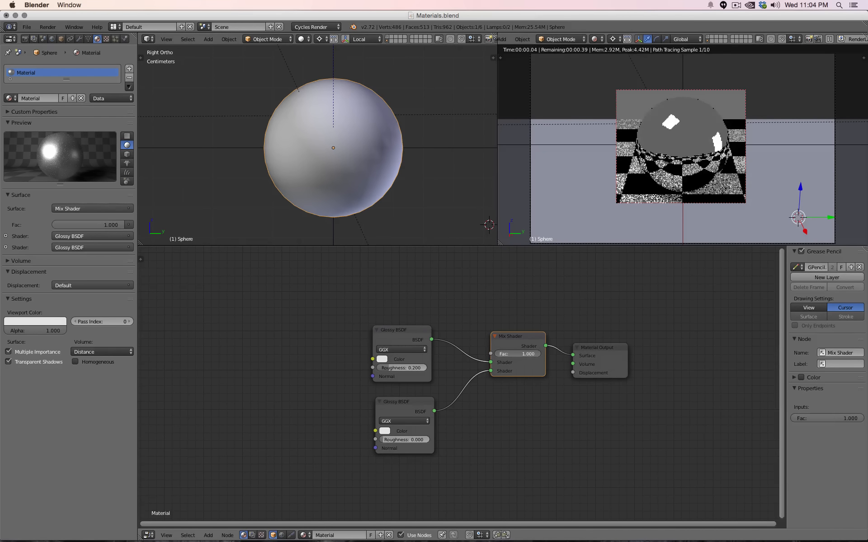
click(520, 355)
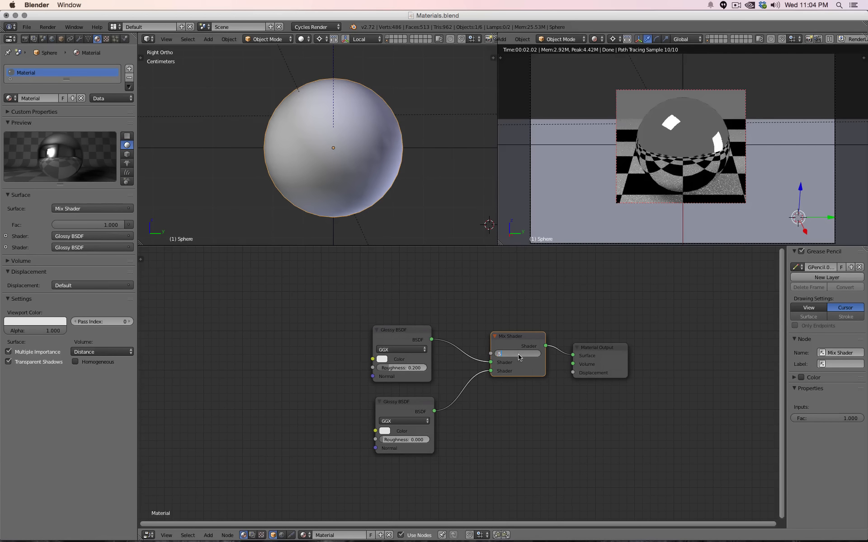
text(.5)
key(Return)
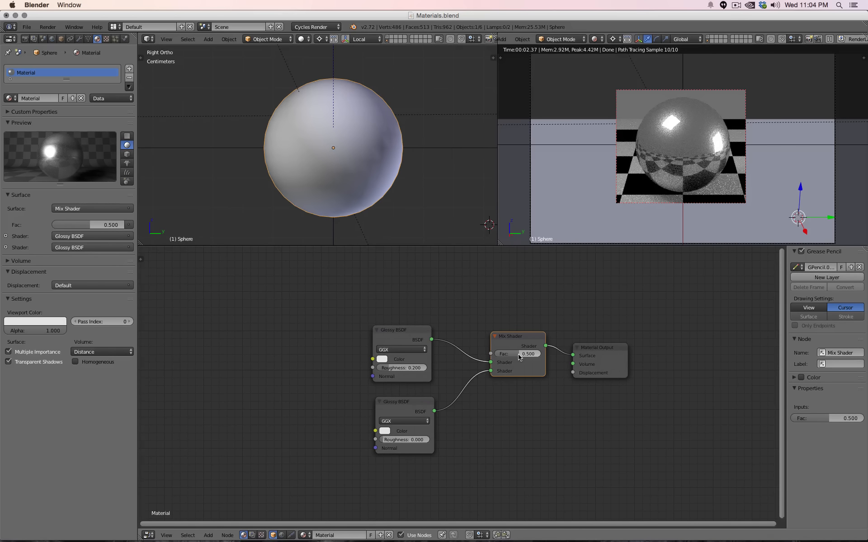
- Set the upper Glossy BSDF's color to a saturated blue
click(382, 359)
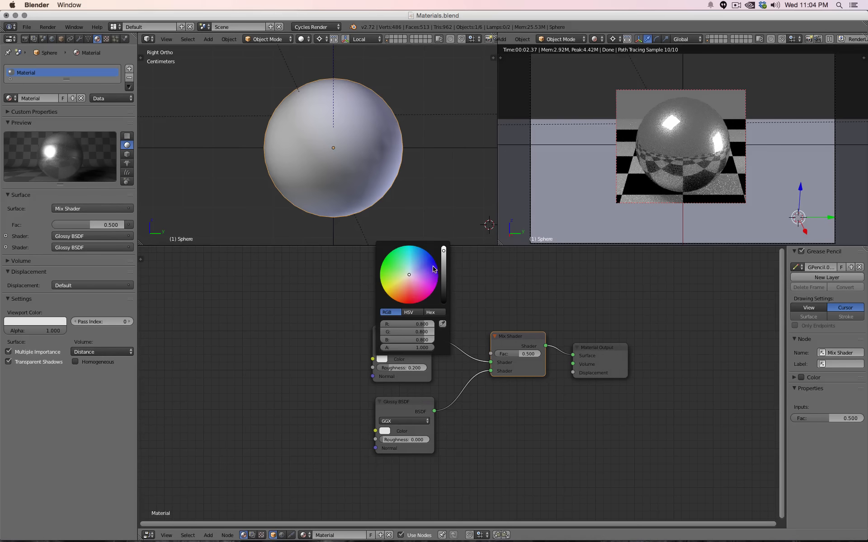
drag(428, 268, 422, 262)
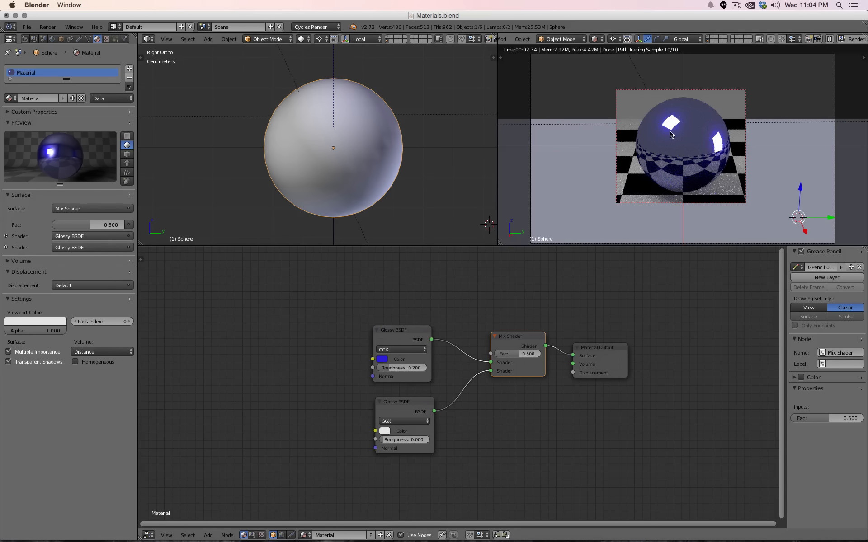
- Add a Fresnel node above the Glossy BSDFs and link its Fac output to the Mix Shader factor
key(shift+a)
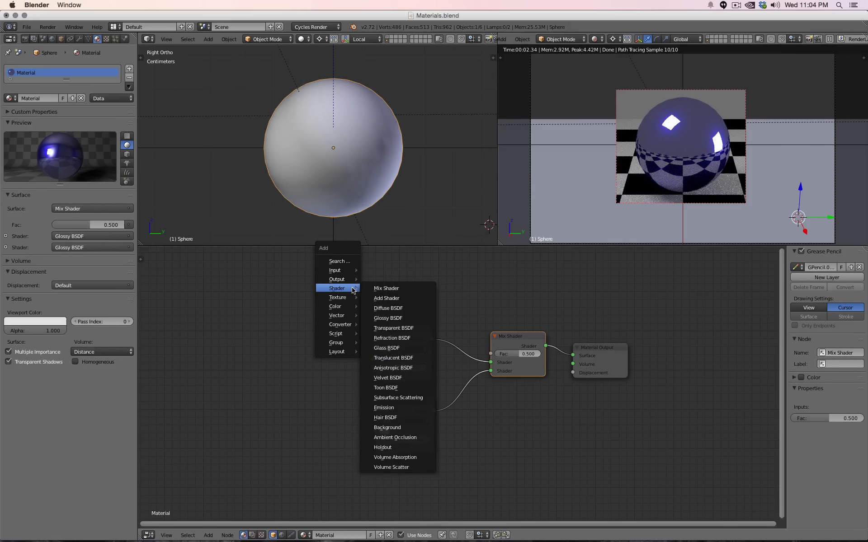
mouse_move(344, 270)
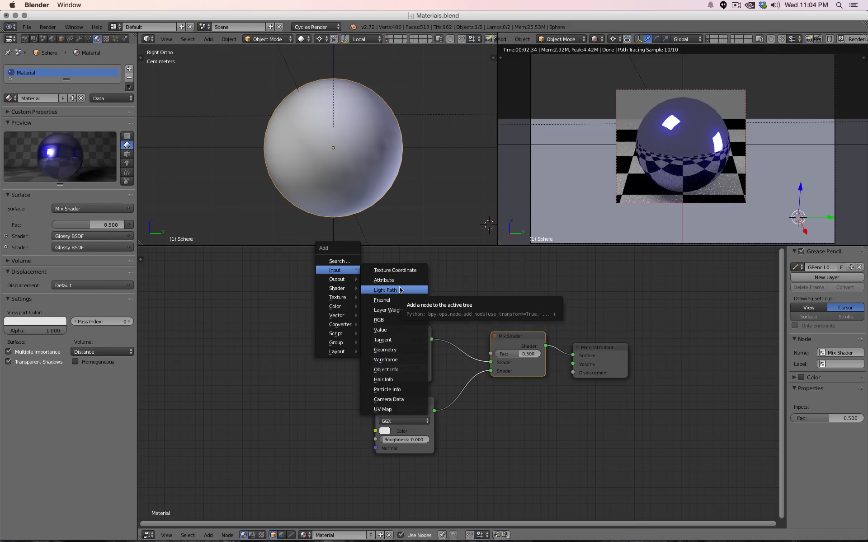
click(382, 300)
click(432, 292)
drag(432, 288, 491, 354)
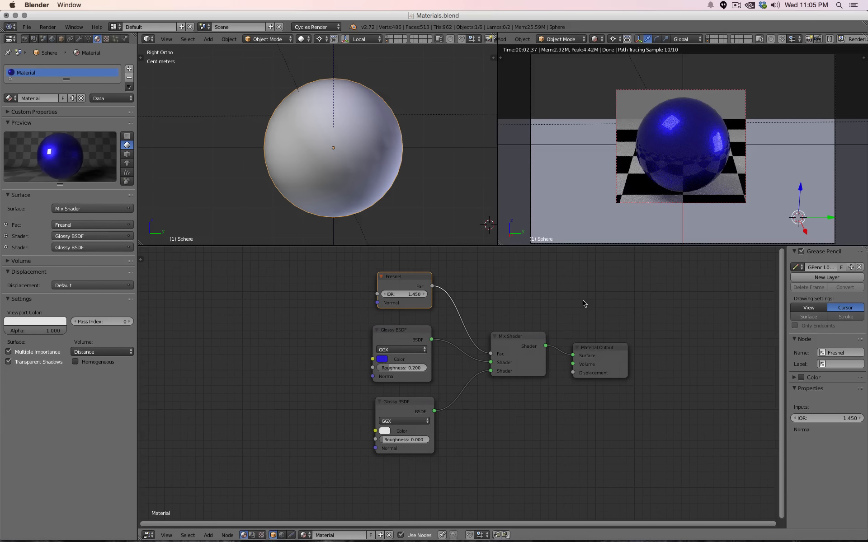
- Set the blue Glossy BSDF's roughness to 0.1, try 0.5 for comparison, and return it to 0.1
click(400, 367)
text(0.1)
key(Return)
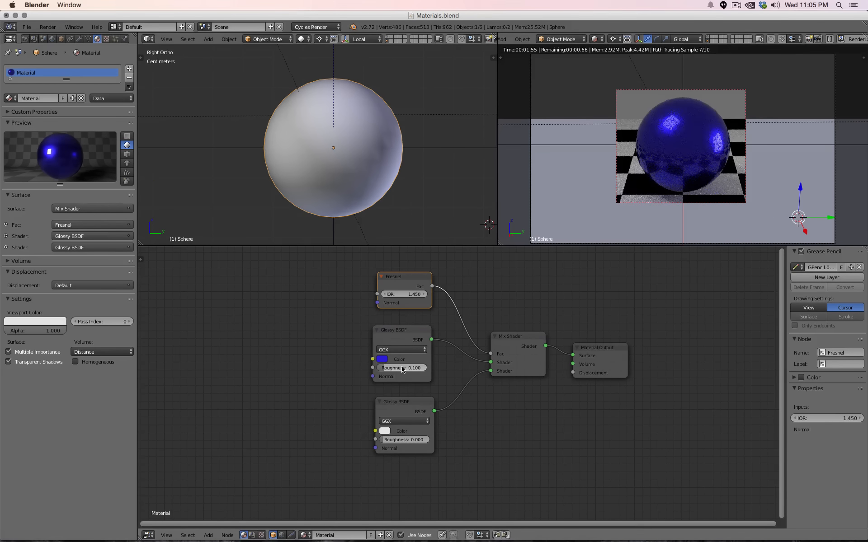
click(402, 367)
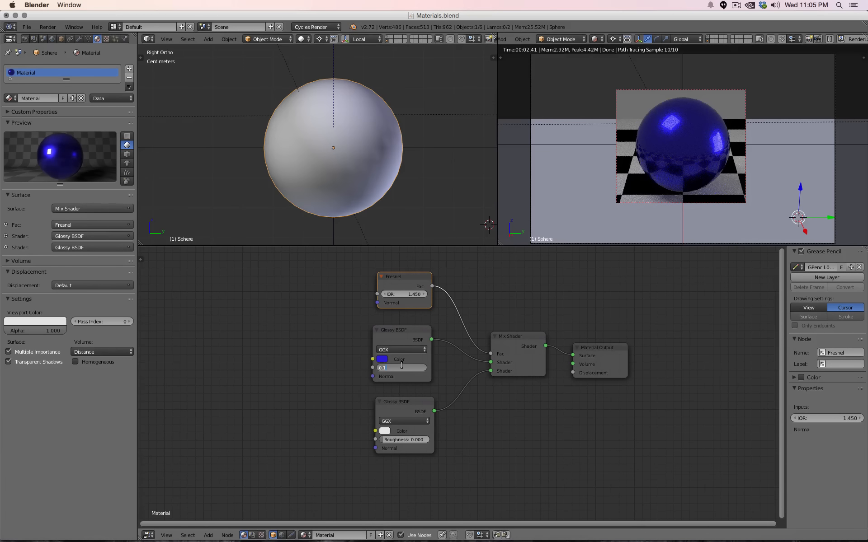
text(.5)
key(Return)
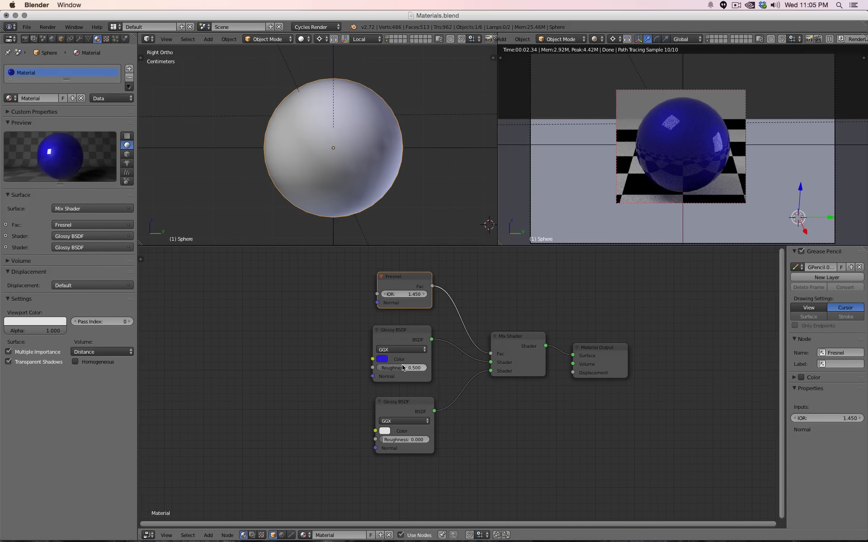
click(397, 367)
text(.1)
key(Return)
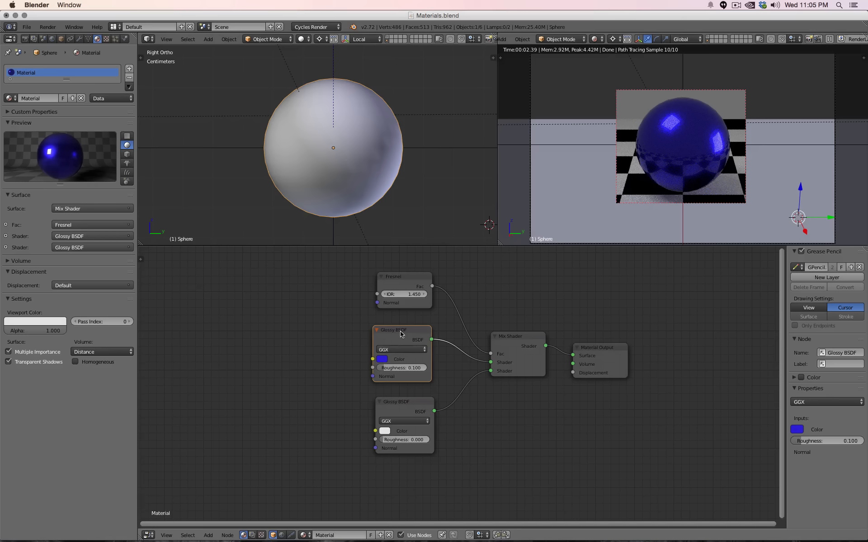
click(821, 403)
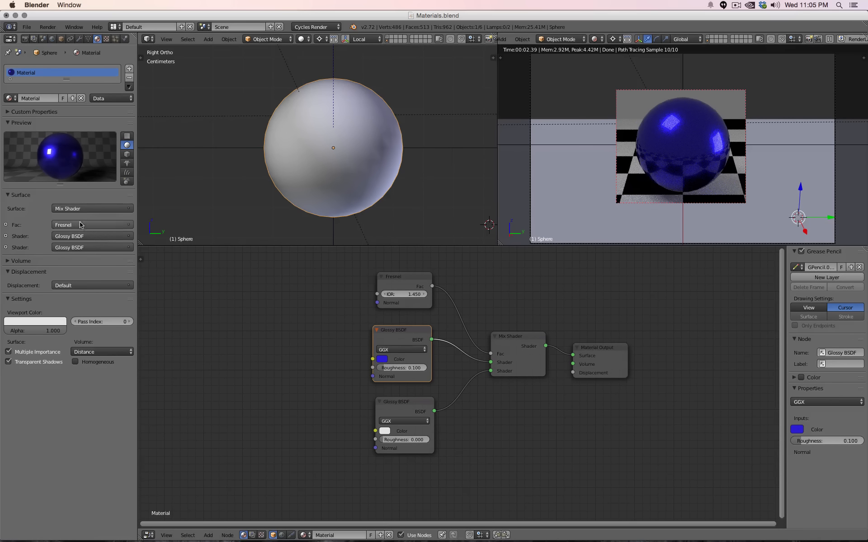
- Replace the blue Glossy BSDF with a Diffuse BSDF, line it up above the remaining Glossy BSDF and move the Material Output farther out
click(79, 236)
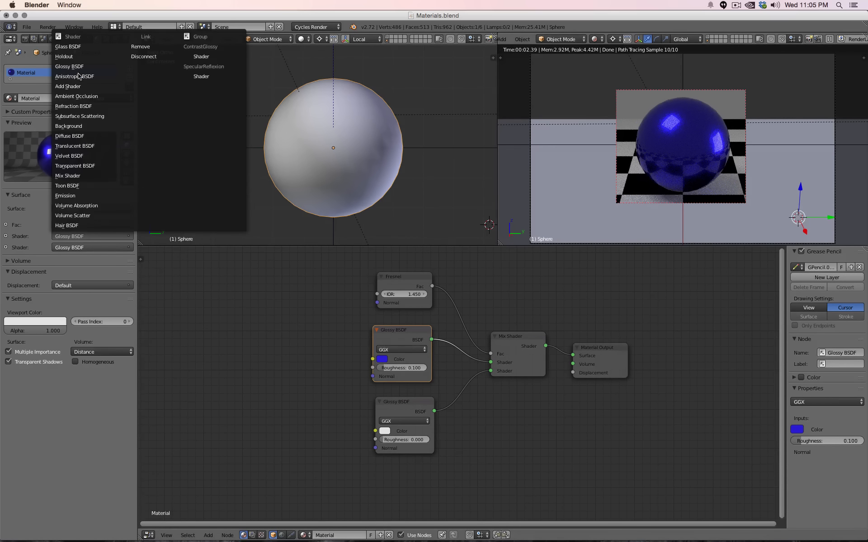
click(69, 135)
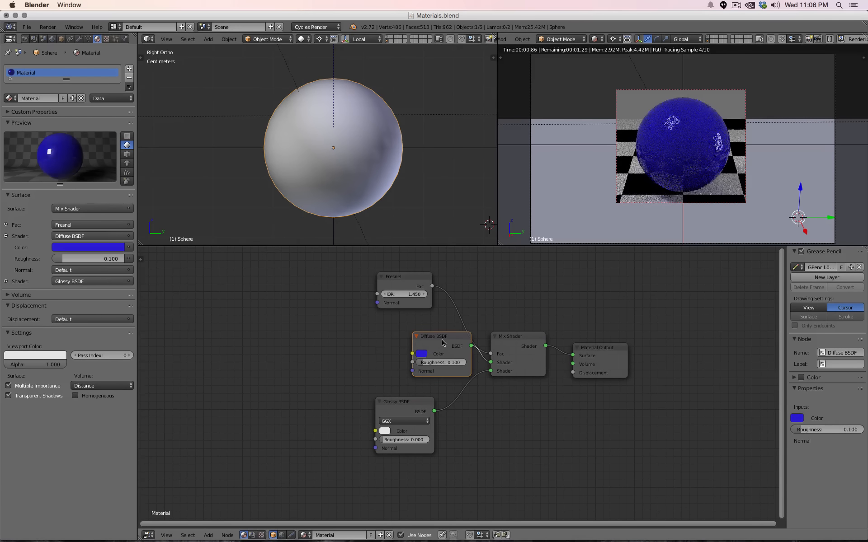
drag(451, 343, 394, 343)
click(374, 354)
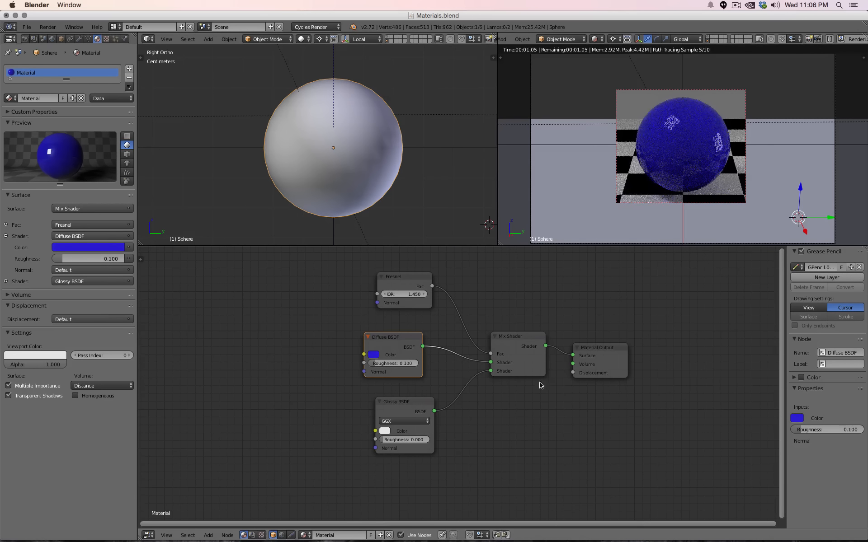
drag(604, 358, 647, 345)
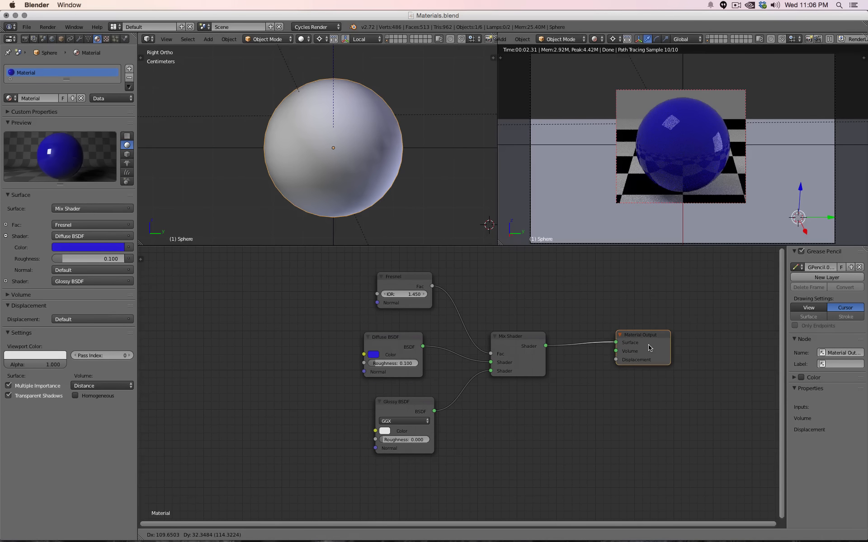
drag(391, 347, 403, 348)
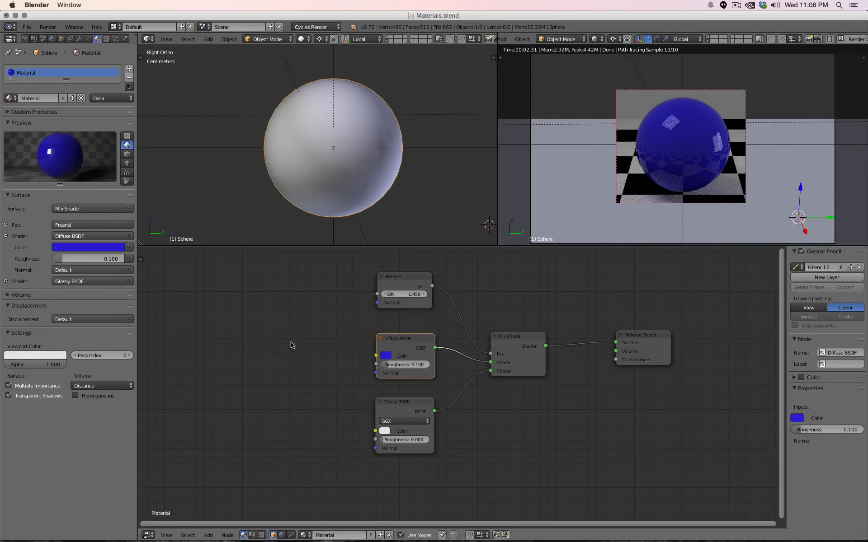
- Add a MixRGB node beside the Diffuse BSDF and link its Color output to the Diffuse color
key(shift+a)
mouse_move(270, 352)
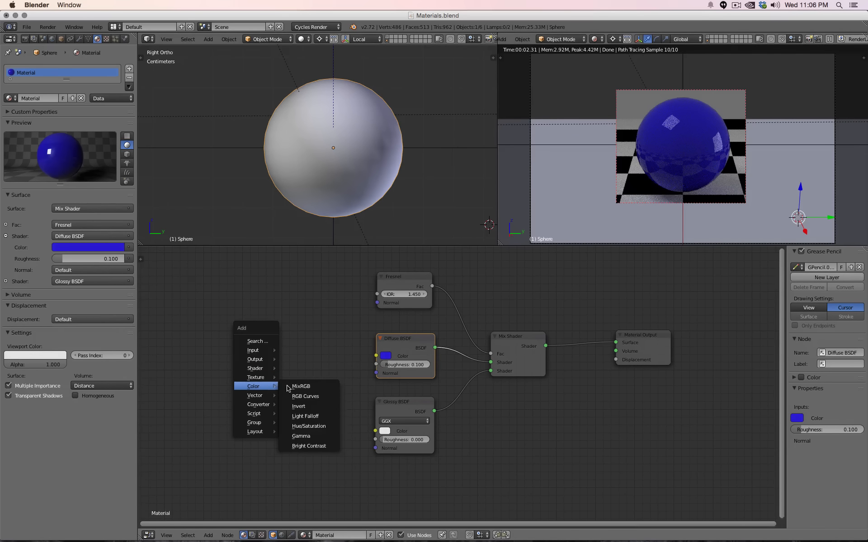
click(287, 387)
click(285, 345)
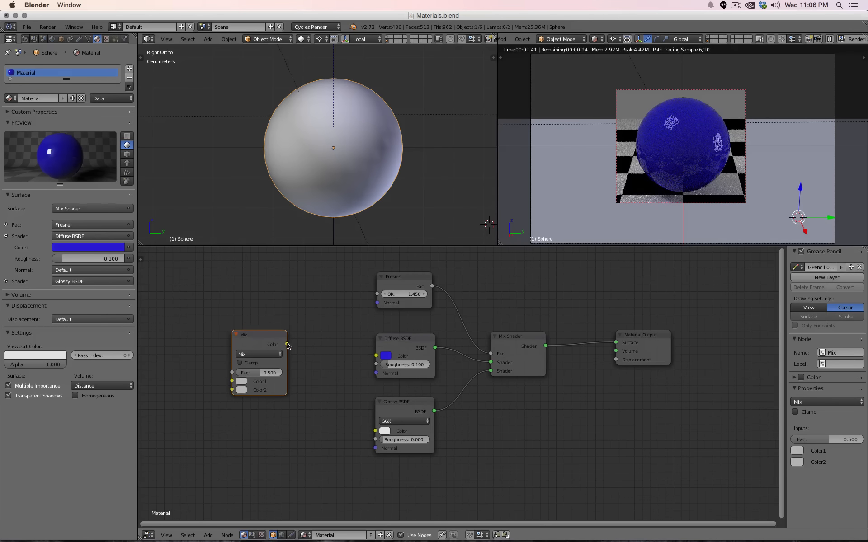
drag(286, 344, 375, 356)
- Set the Mix color node's Color1 to deep blue and Color2 to magenta, and raise its factor to 1
scroll(343, 364, left, 5)
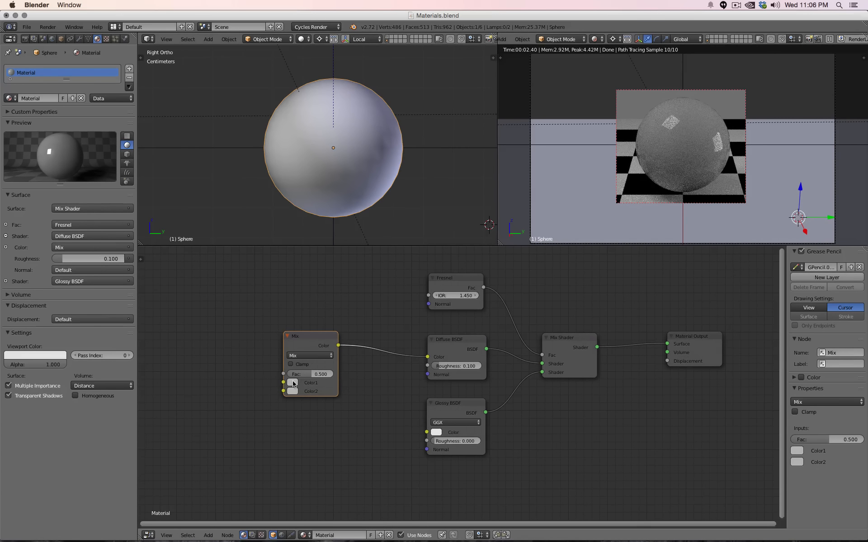
click(292, 383)
click(339, 290)
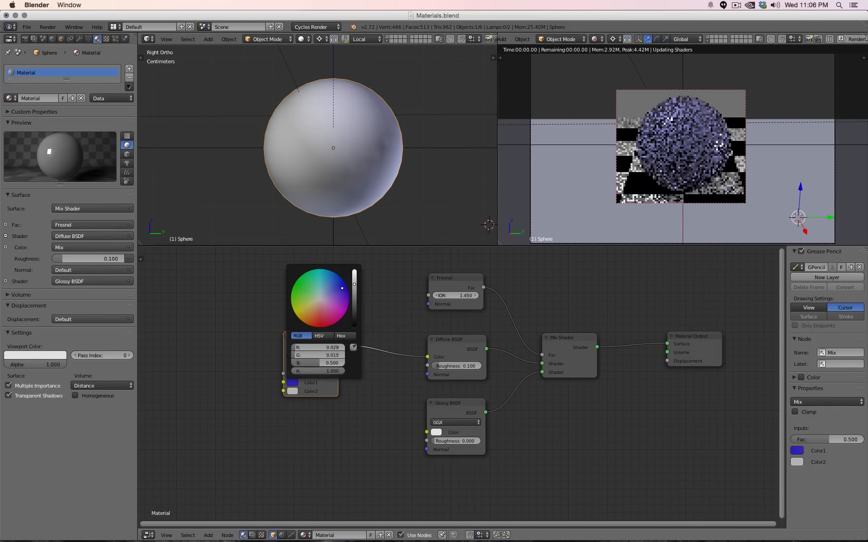
click(293, 390)
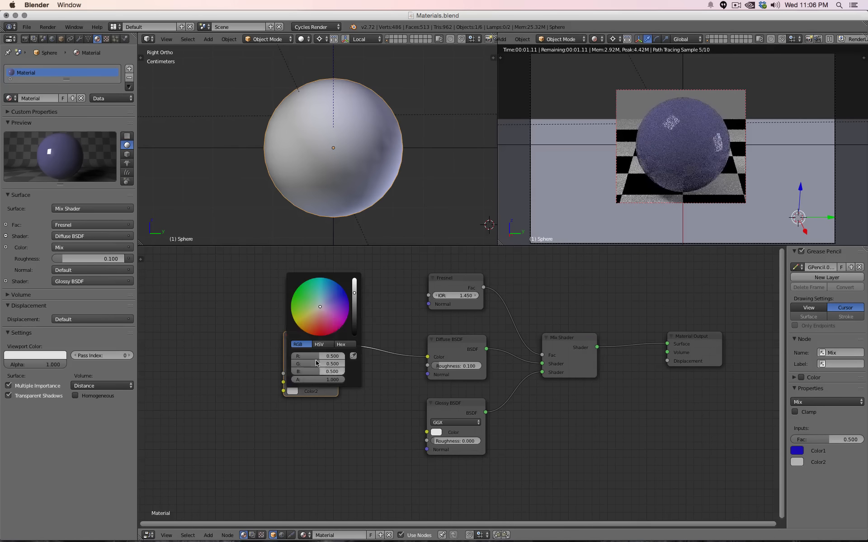
click(343, 325)
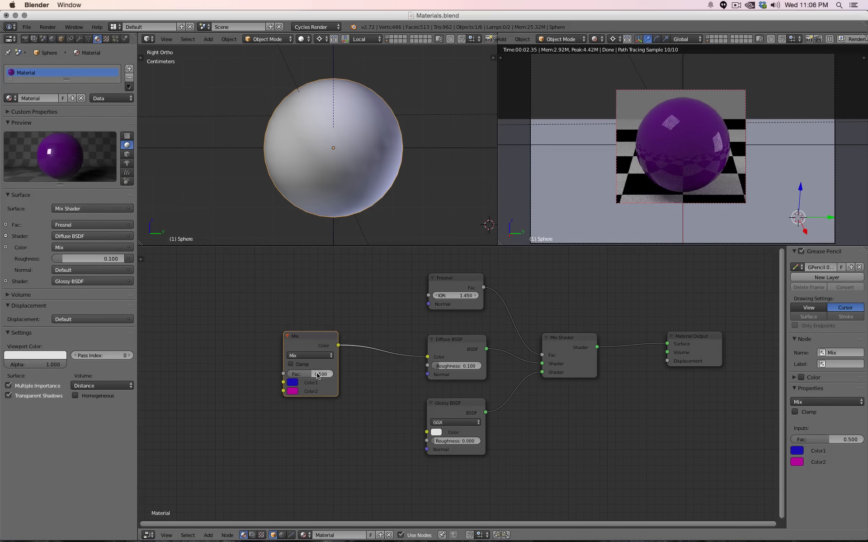
mouse_move(321, 373)
mouse_down()
mouse_move(289, 374)
mouse_move(334, 373)
mouse_up()
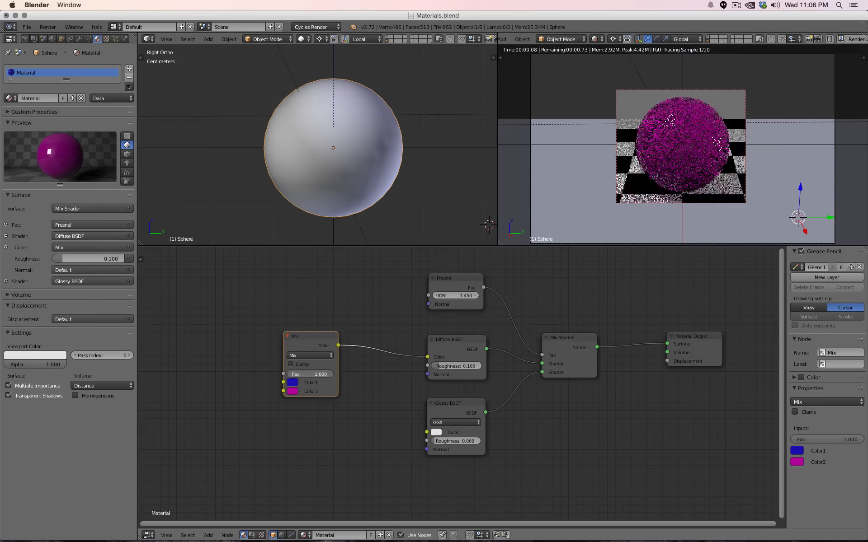
- Add a Layer Weight node before the Mix color node, set its blend to 0 and link Facing to the Mix factor
key(shift+a)
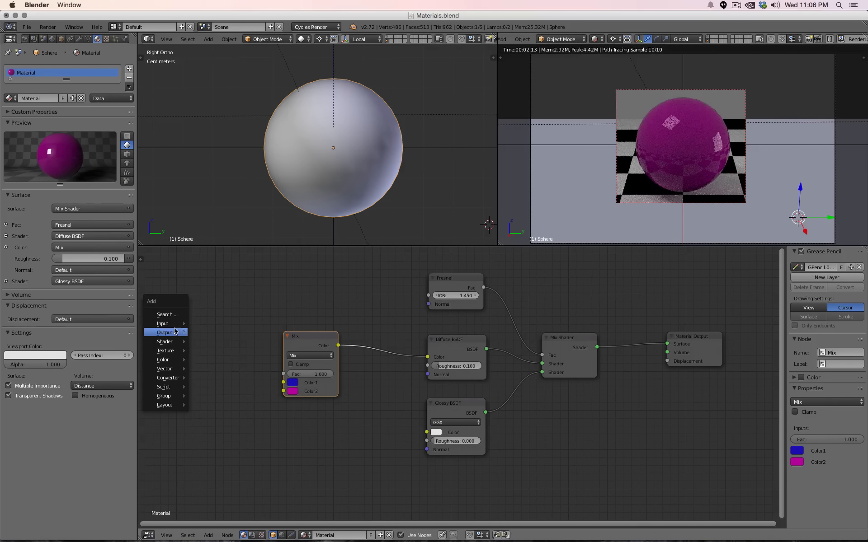
mouse_move(175, 328)
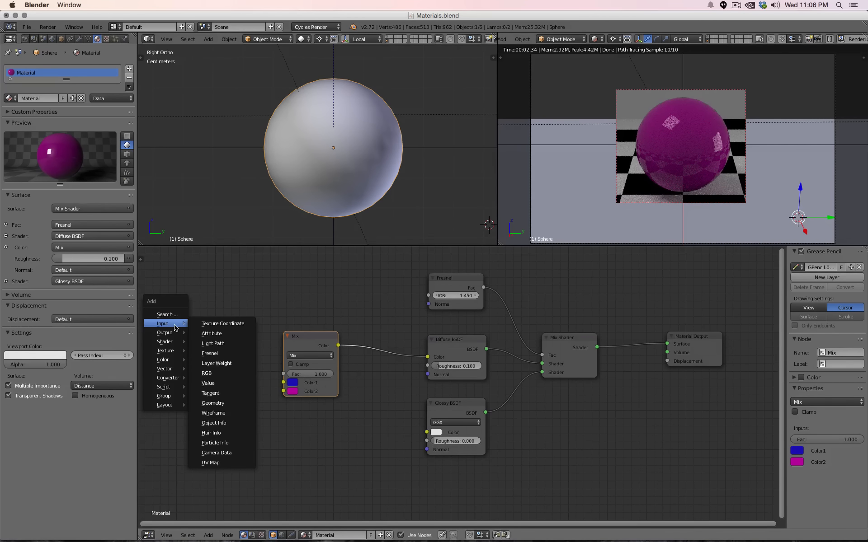
click(214, 363)
click(214, 367)
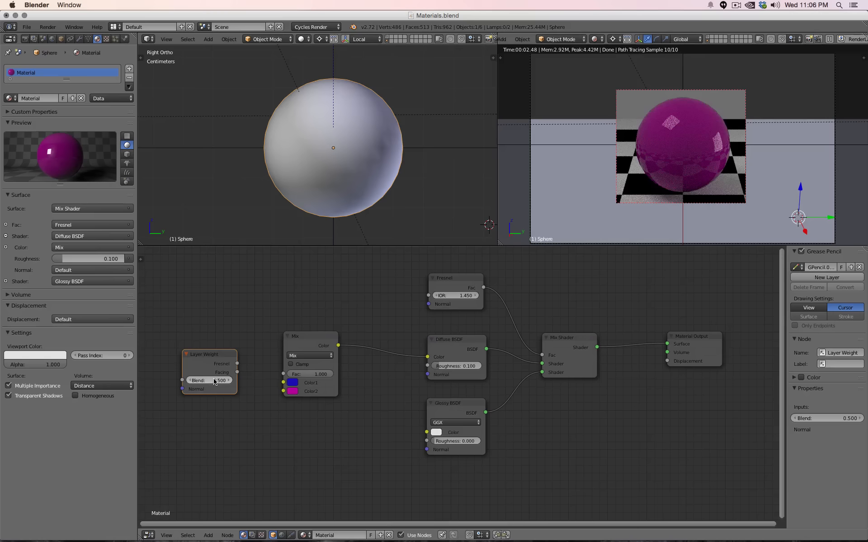
key(BackSpace)
drag(237, 371, 284, 374)
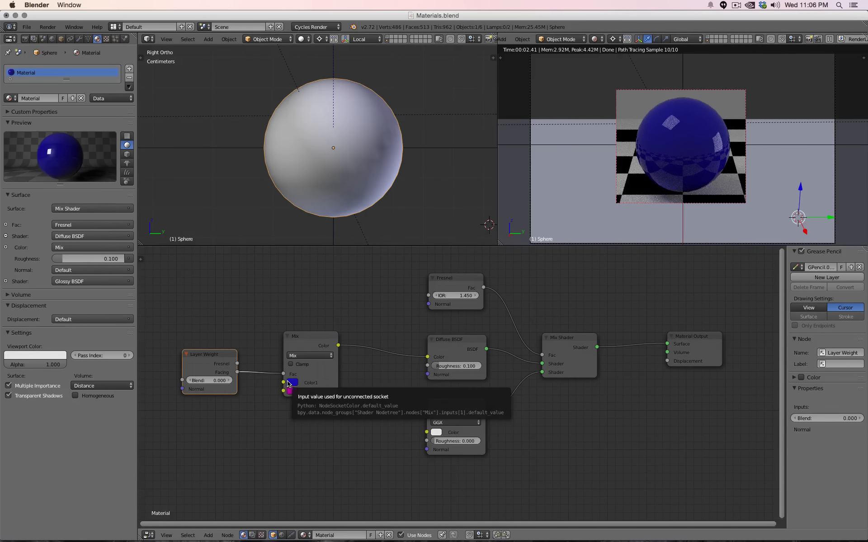
- Try Layer Weight blend values of 1 and 0.5 for comparison, and set the blend to 0.25
drag(212, 380, 235, 380)
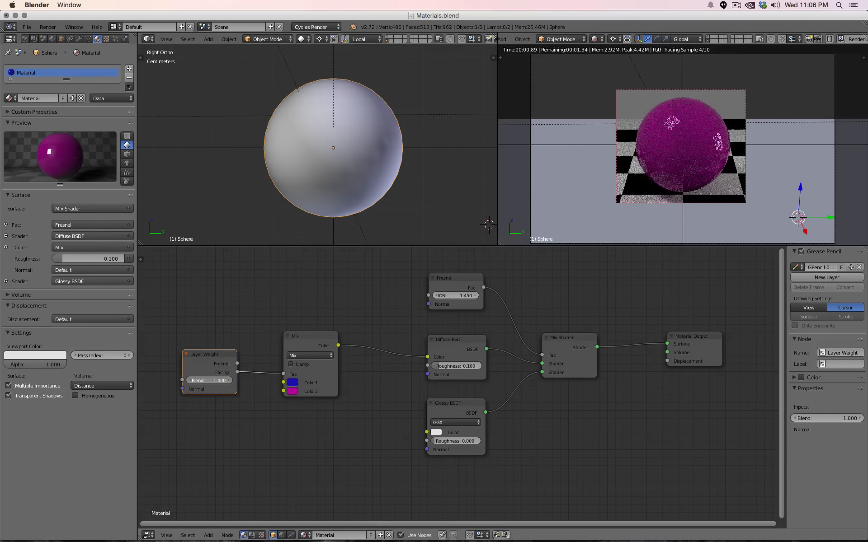
click(208, 378)
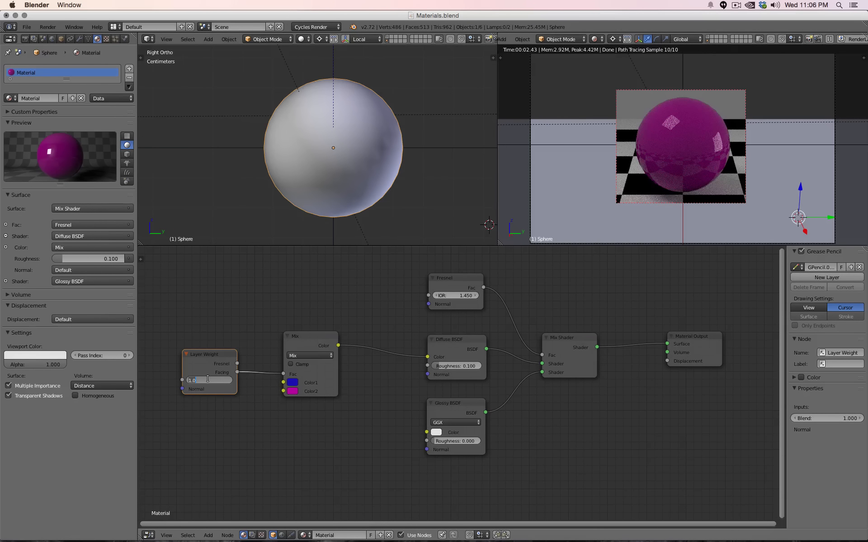
text(.5)
key(Return)
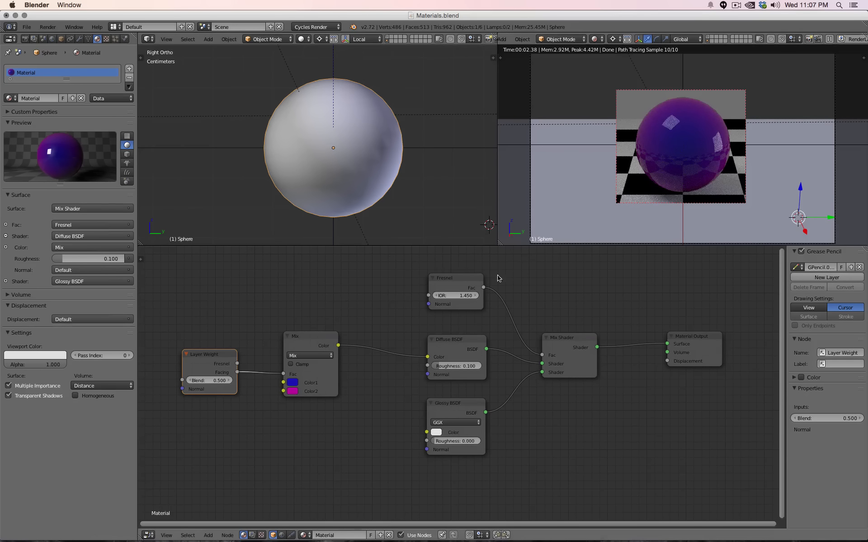
click(210, 380)
text(.25)
key(Return)
- Move the Material Output farther from the Mix Shader and set the Glossy BSDF's roughness to 0.2
middle_drag(589, 419, 571, 421)
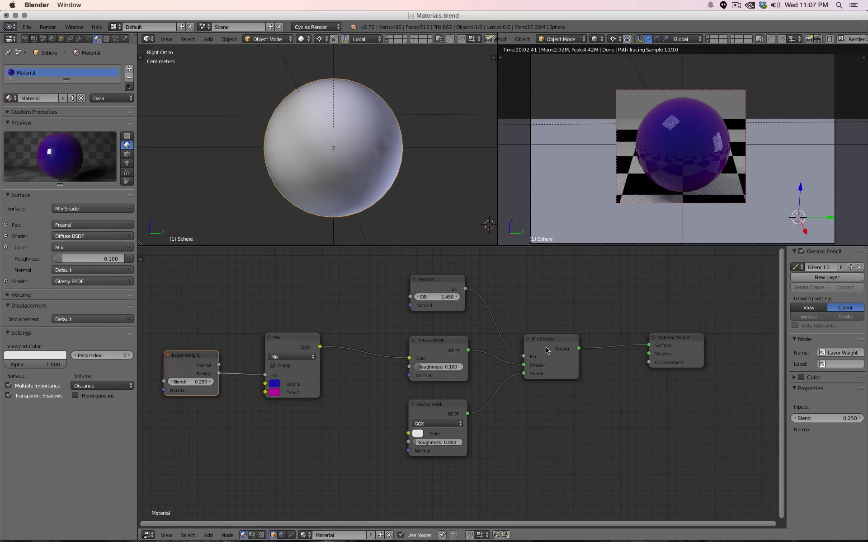
click(551, 348)
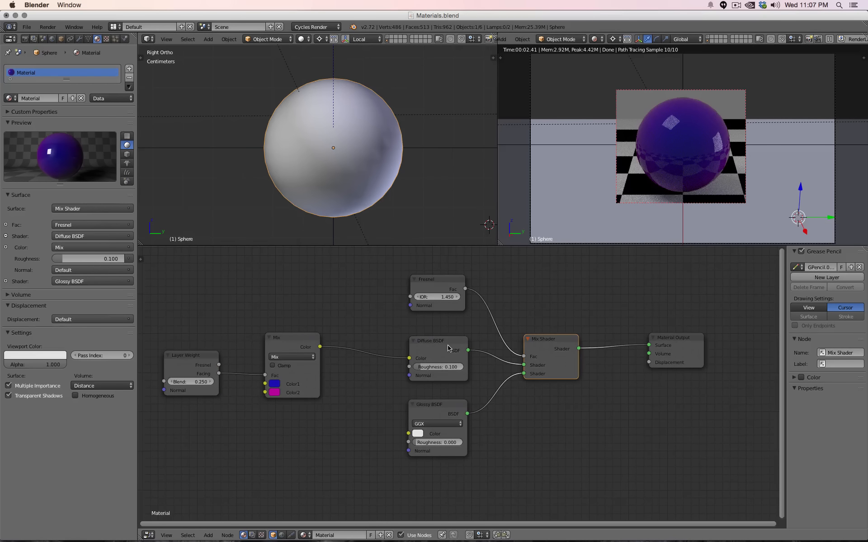
drag(682, 348, 735, 345)
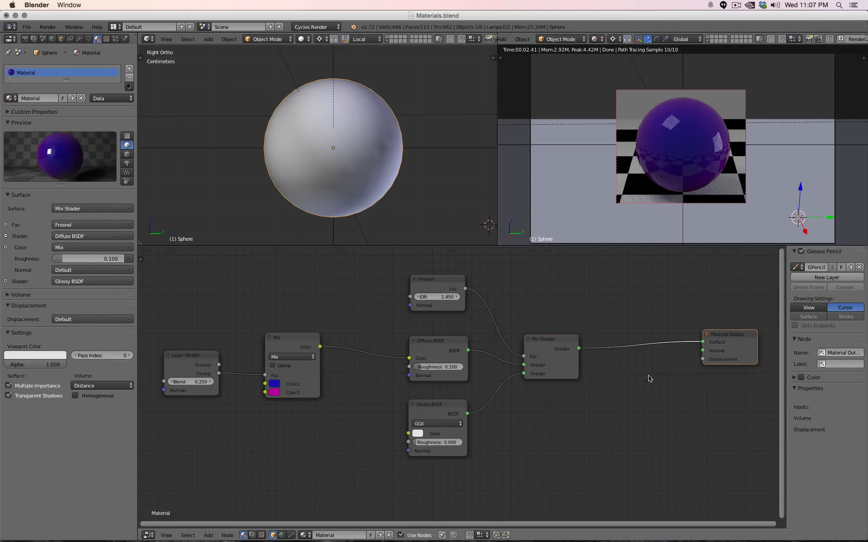
click(452, 443)
text(.2)
key(Return)
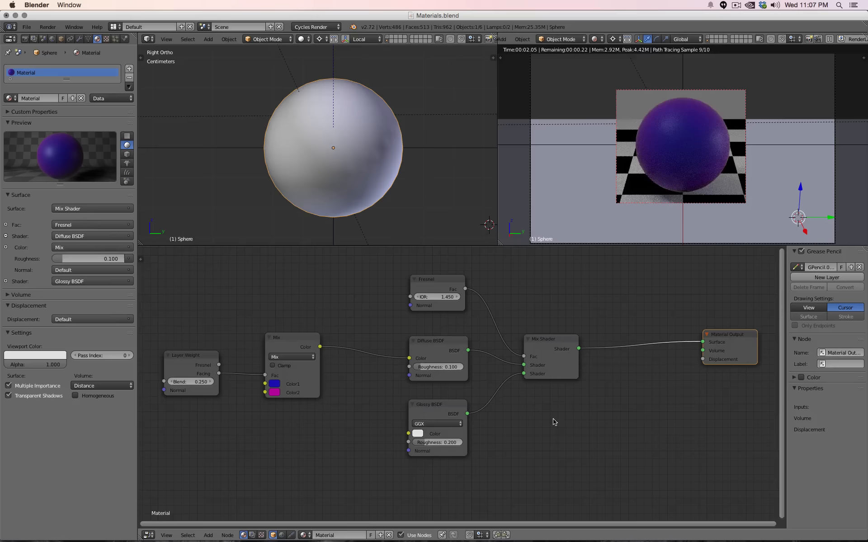
- Duplicate the Mix Shader and insert the copy on the link between the original and the Material Output
scroll(532, 413, right, 1)
scroll(532, 417, down, 1)
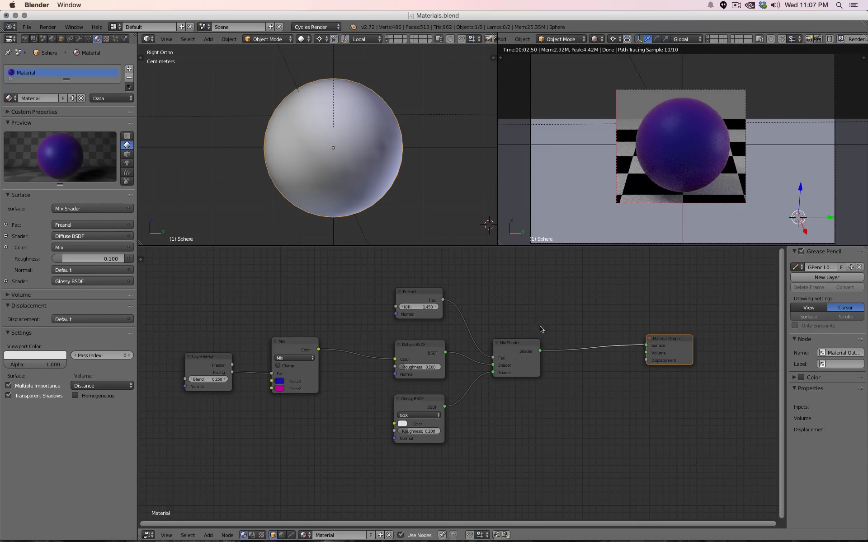
click(523, 349)
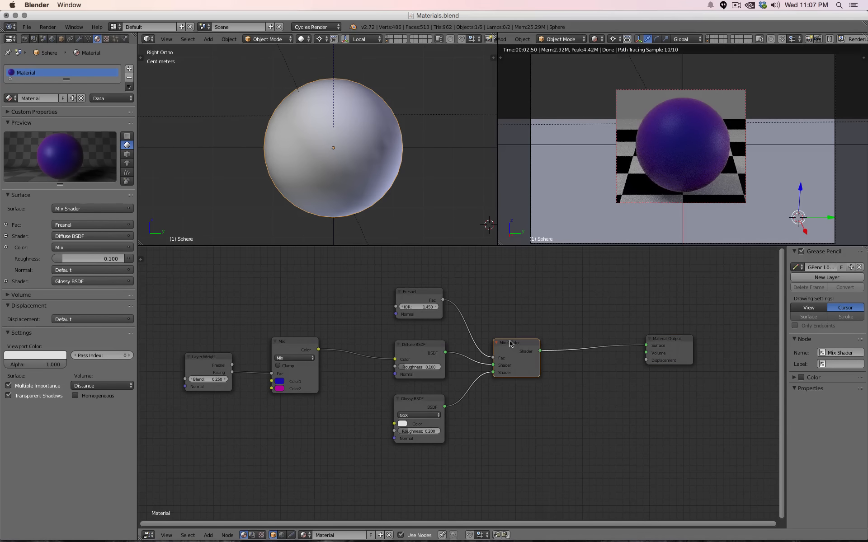
key(shift+d)
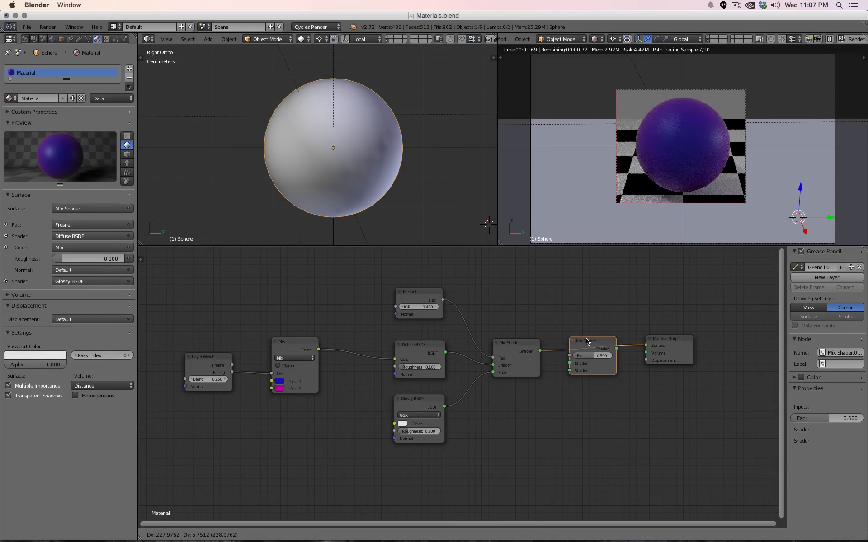
click(586, 341)
- Duplicate the Glossy BSDF, link the copy to the second Mix Shader's free Shader input and set its roughness to 0
click(417, 405)
key(shift+d)
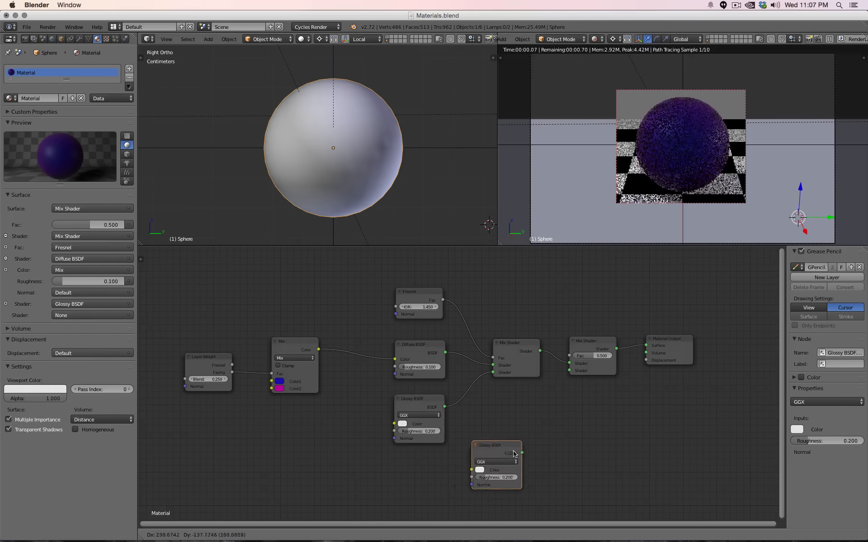
click(533, 421)
drag(541, 419, 570, 371)
drag(524, 444, 493, 444)
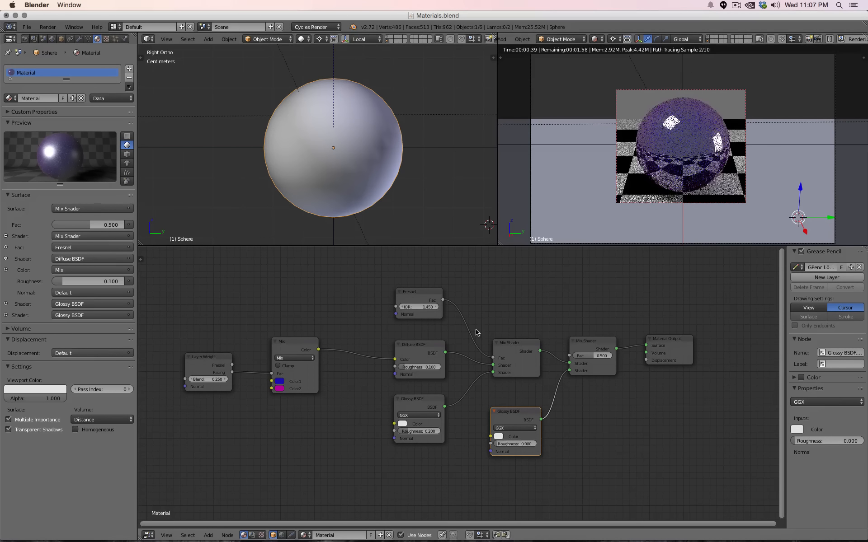
- Duplicate the Fresnel node and link the copy's Fac output to the second Mix Shader's factor
click(418, 295)
key(shift+d)
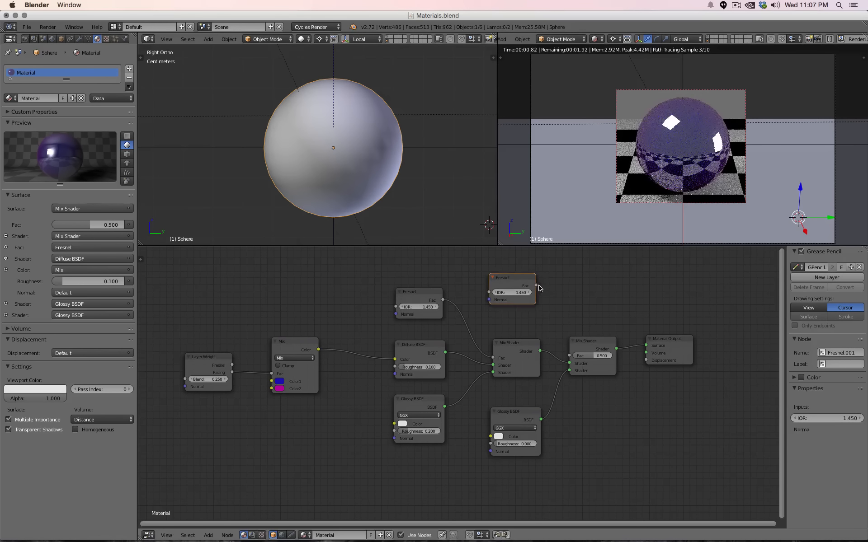
drag(536, 285, 570, 358)
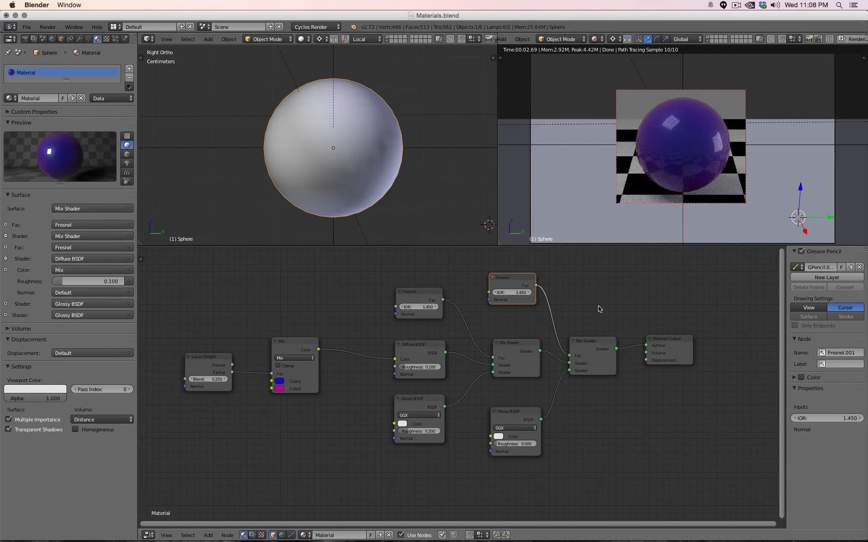
- Delete the Fresnel node driving the first Mix Shader and add a Voronoi Texture node above the Layer Weight and Mix color nodes
click(415, 301)
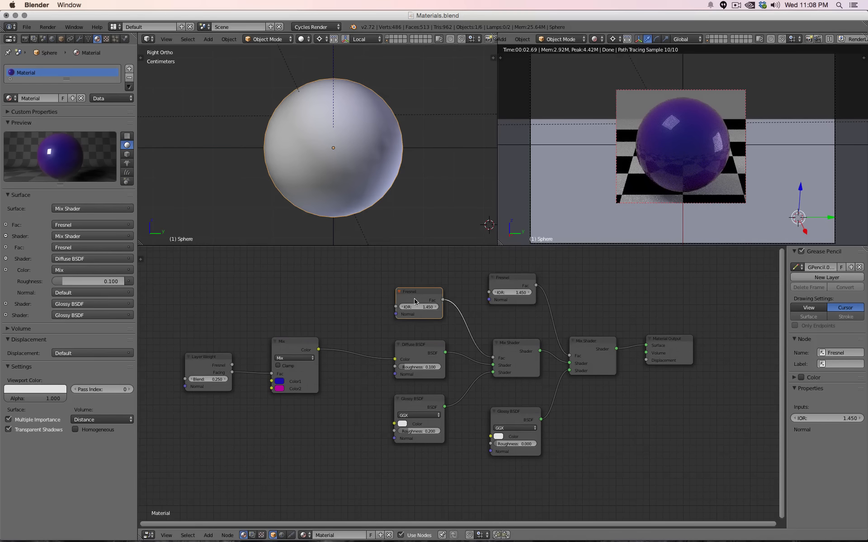
key(x)
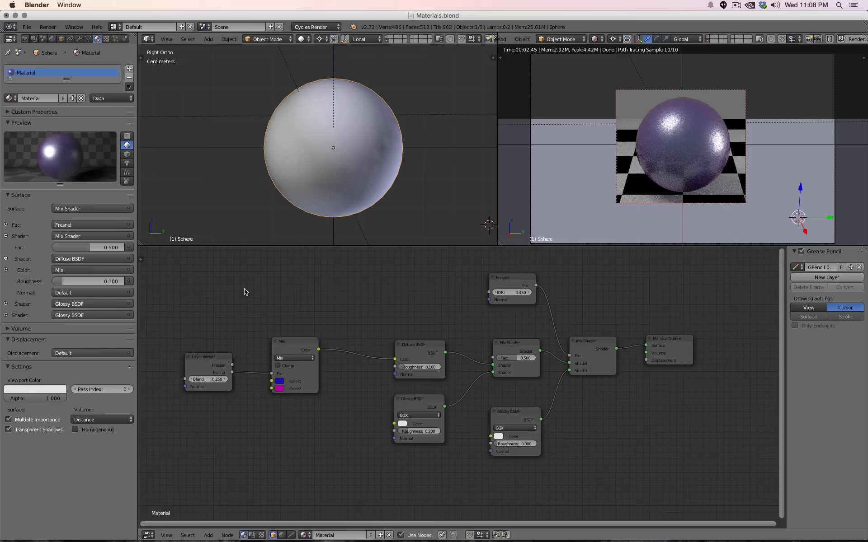
key(shift+a)
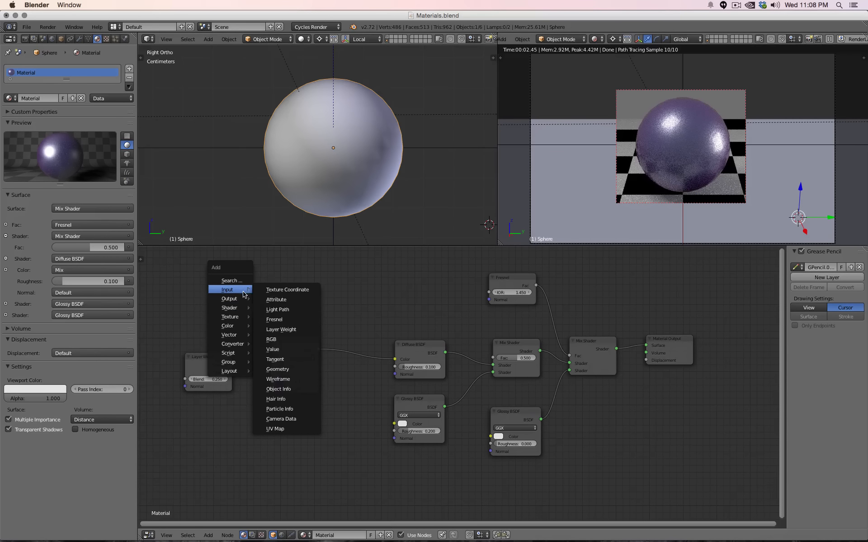
mouse_move(230, 316)
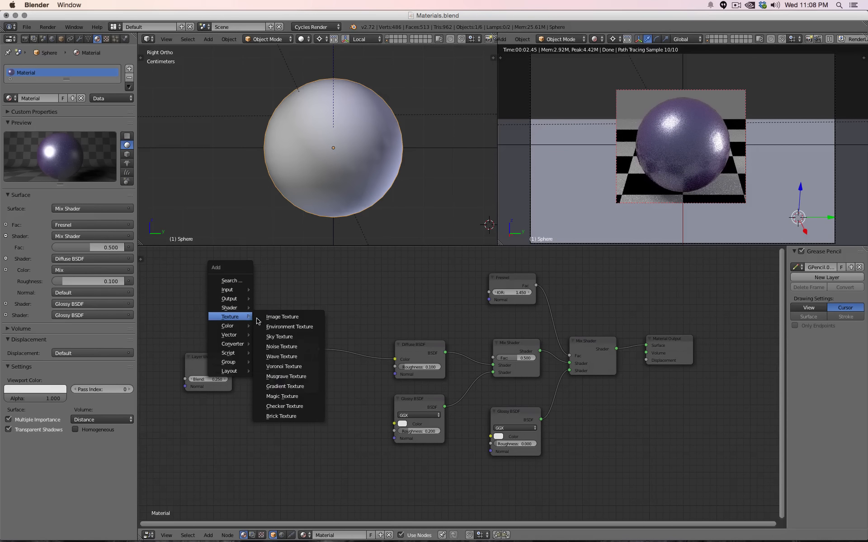
click(296, 370)
click(243, 284)
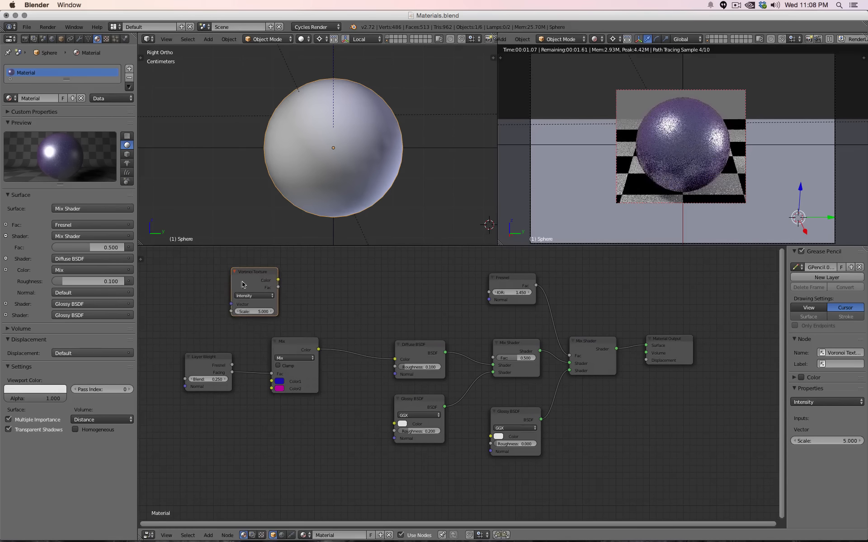
- Set the Voronoi Texture's coloring to Cells and its scale to 200
click(254, 295)
click(253, 284)
click(254, 311)
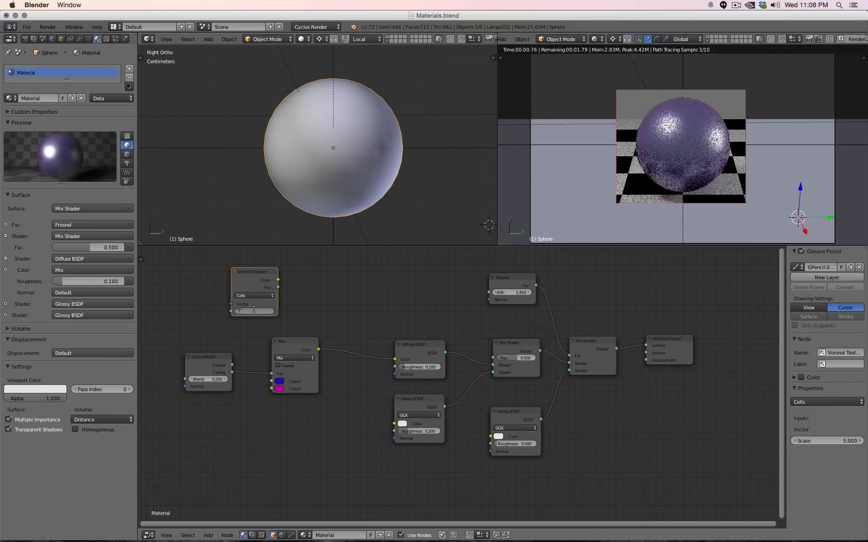
text(20)
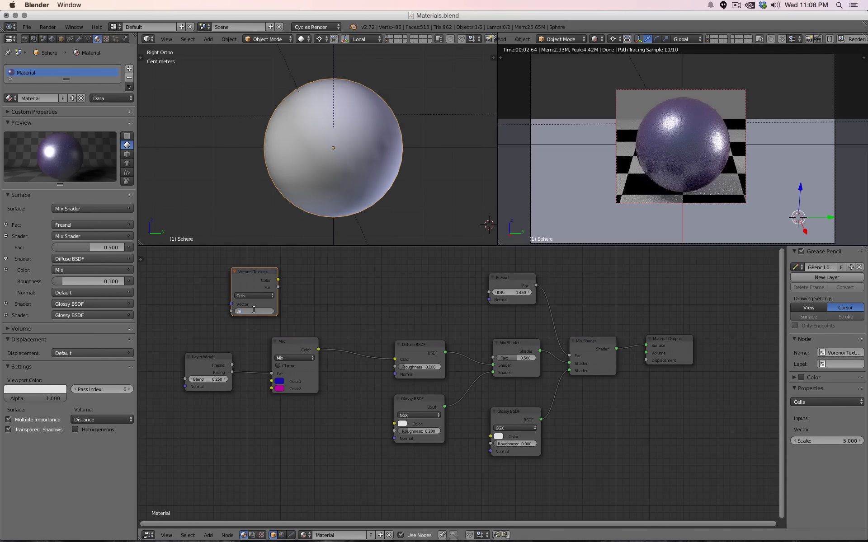
text(0)
key(Return)
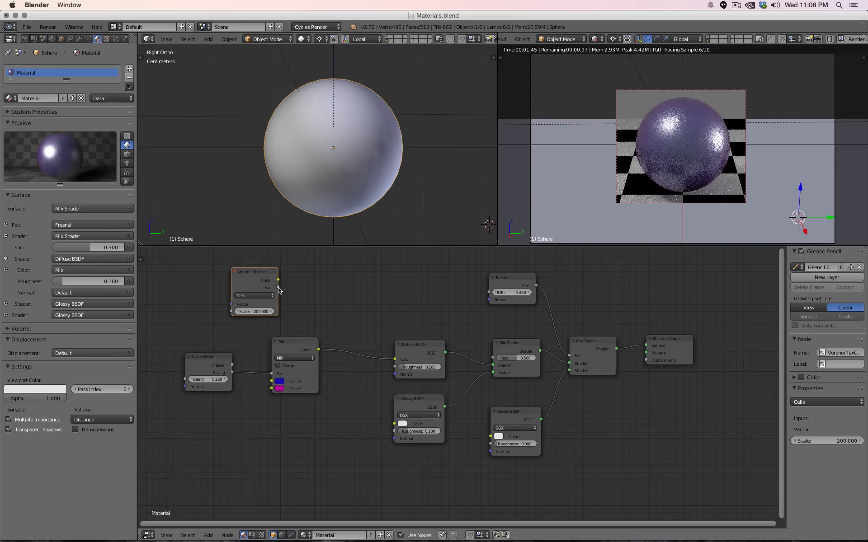
- Link the Voronoi Fac output to the first Mix Shader's factor and connect that Mix Shader directly to the Material Output's surface
drag(278, 288, 495, 359)
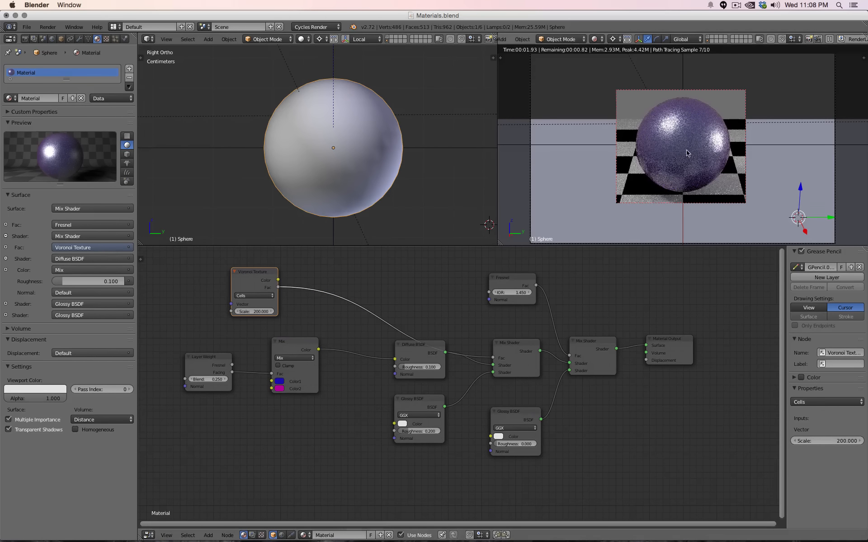
scroll(688, 149, up, 4)
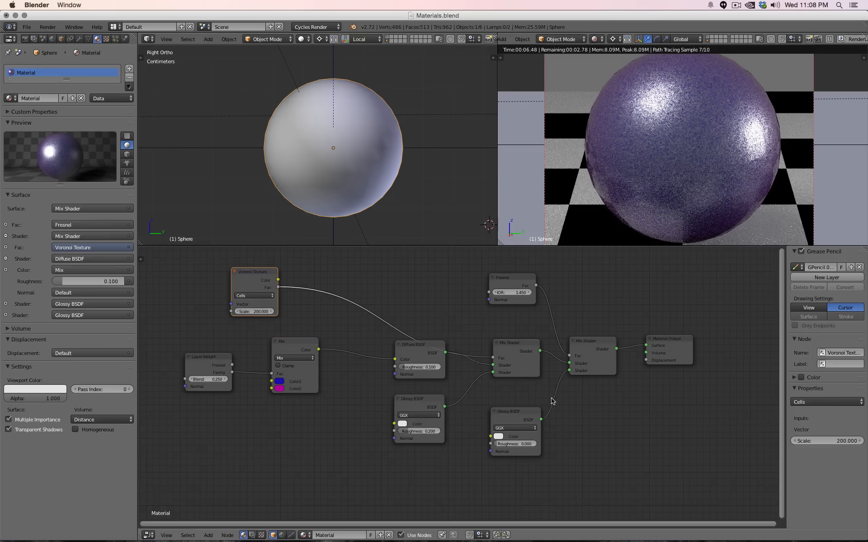
drag(544, 353, 650, 348)
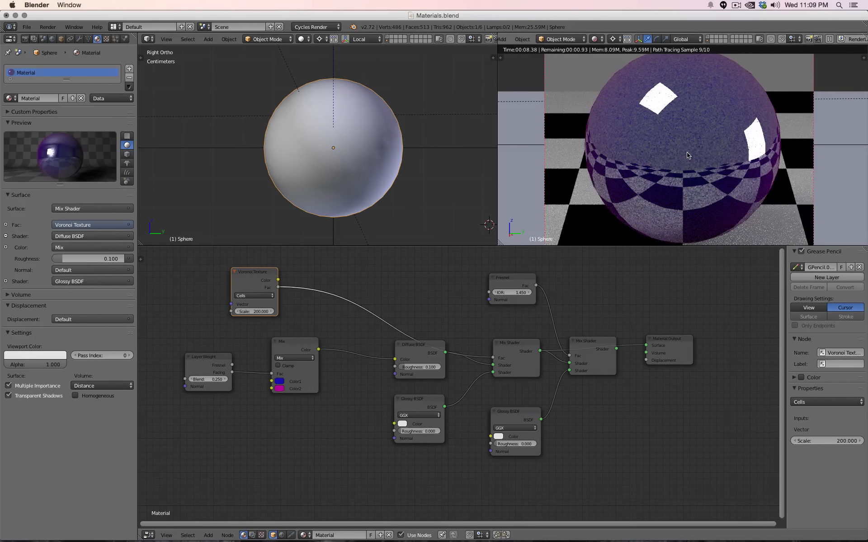
- Insert a Gamma node on the link between the Voronoi Texture and the first Mix Shader, with gamma set to 5
key(shift+a)
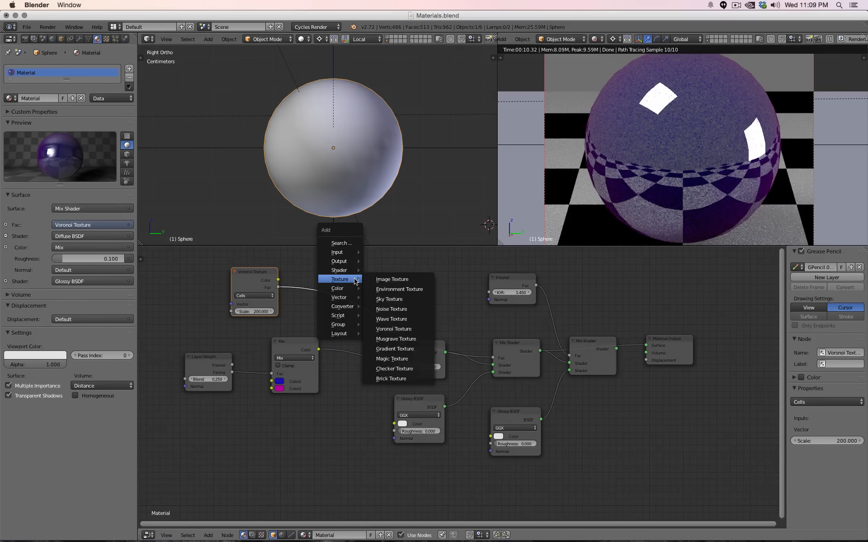
mouse_move(352, 289)
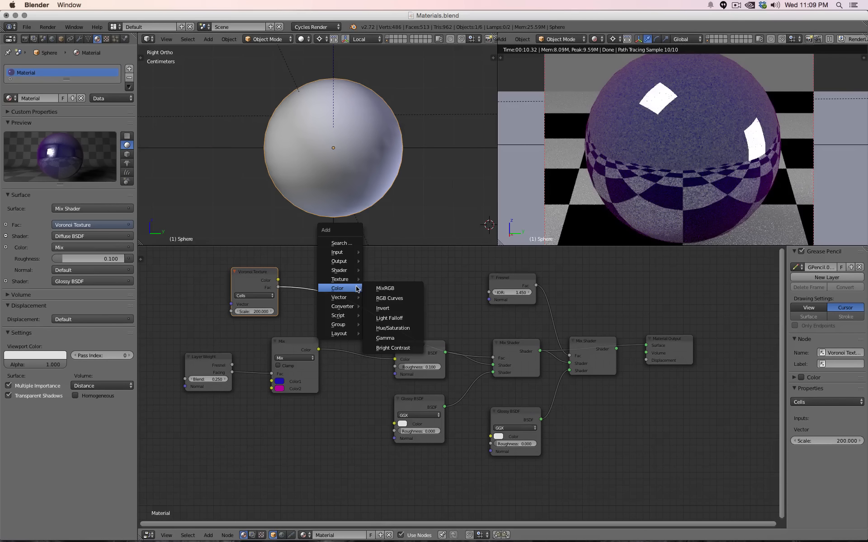
click(394, 342)
click(374, 322)
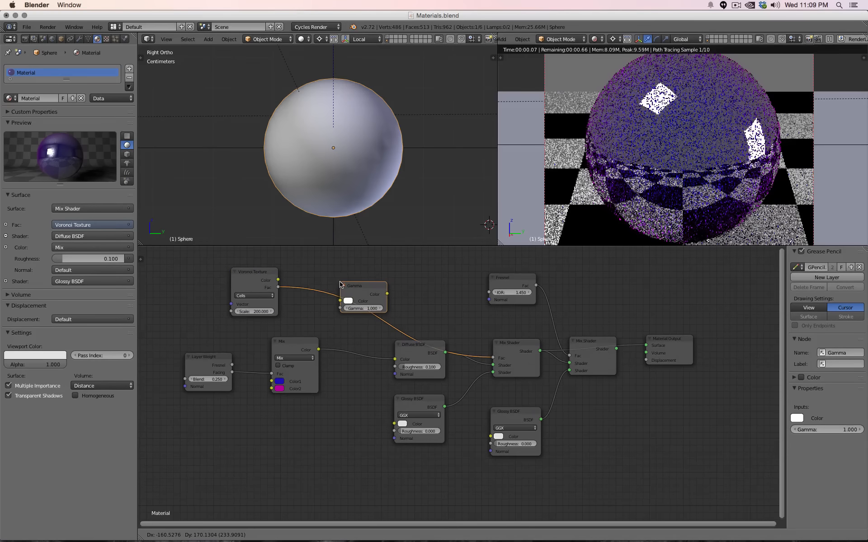
click(364, 308)
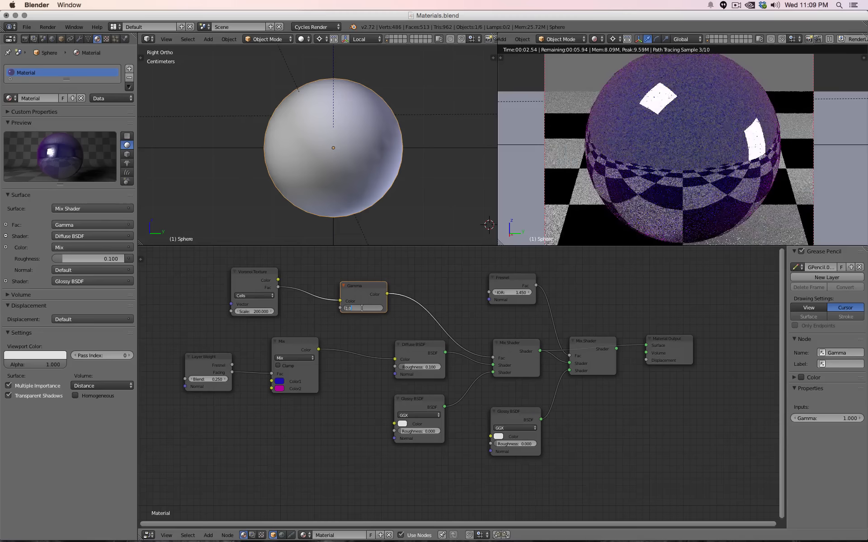
text(5)
key(Return)
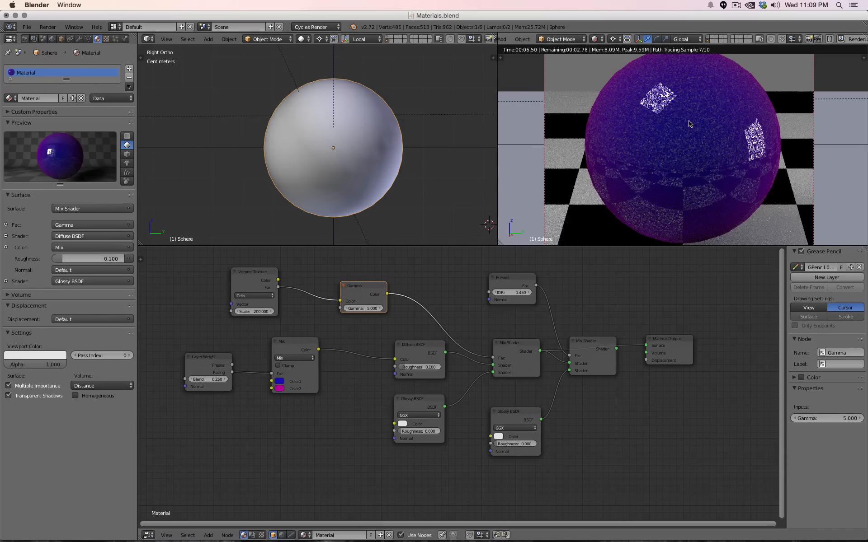
- Set the Voronoi Texture's scale to 400 and the first Glossy BSDF's roughness to 0.2
scroll(670, 155, down, 5)
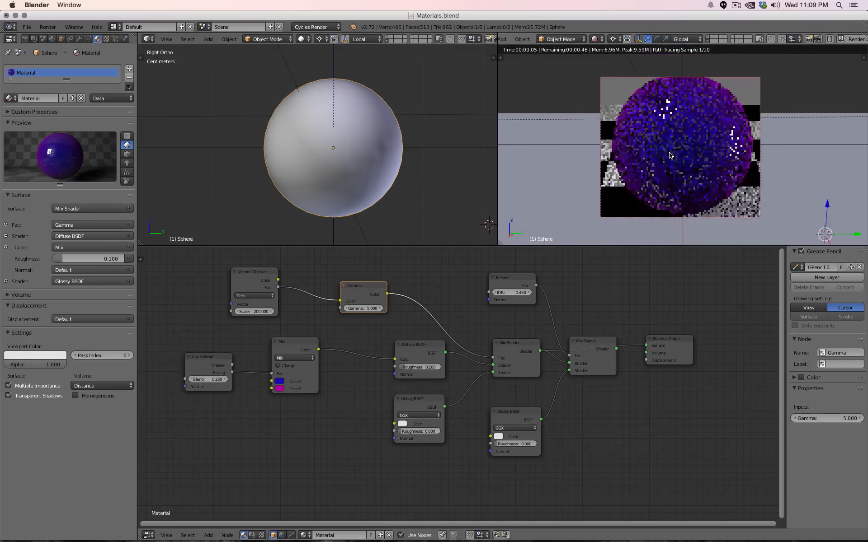
click(255, 312)
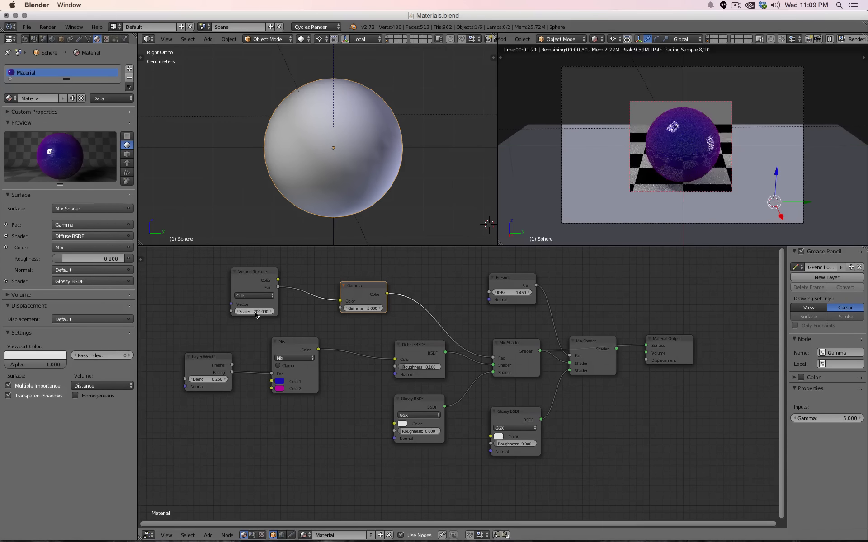
text(400)
key(Return)
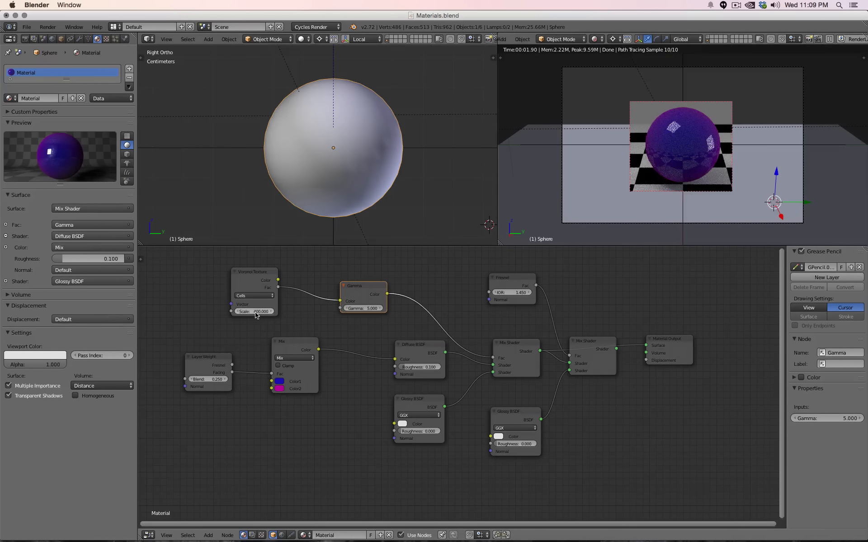
scroll(641, 182, up, 1)
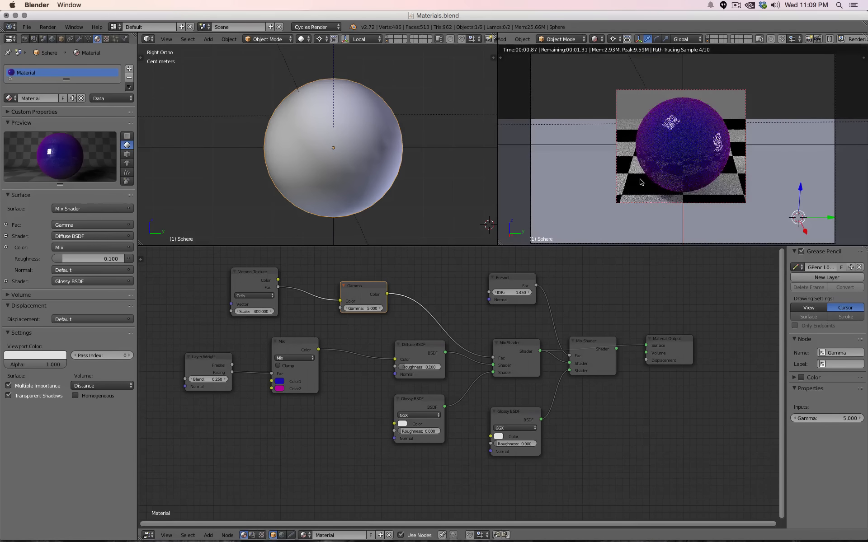
scroll(640, 182, up, 1)
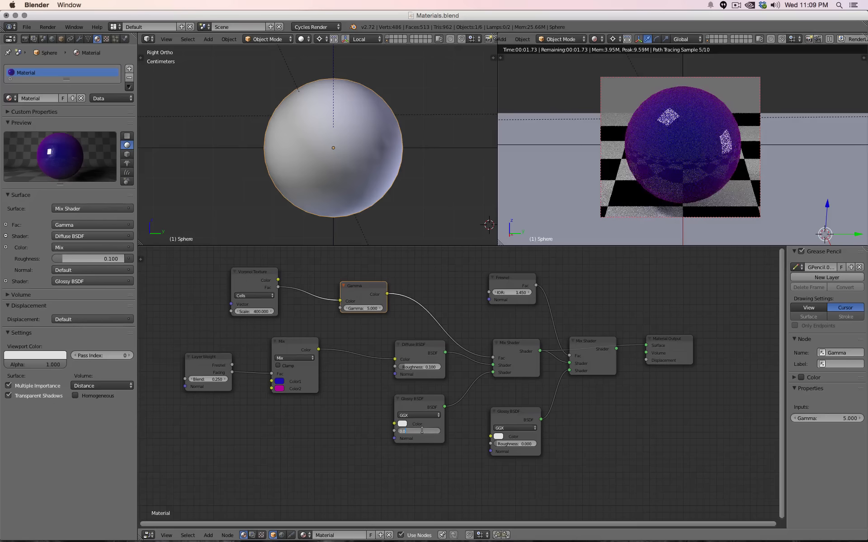
drag(423, 433, 429, 433)
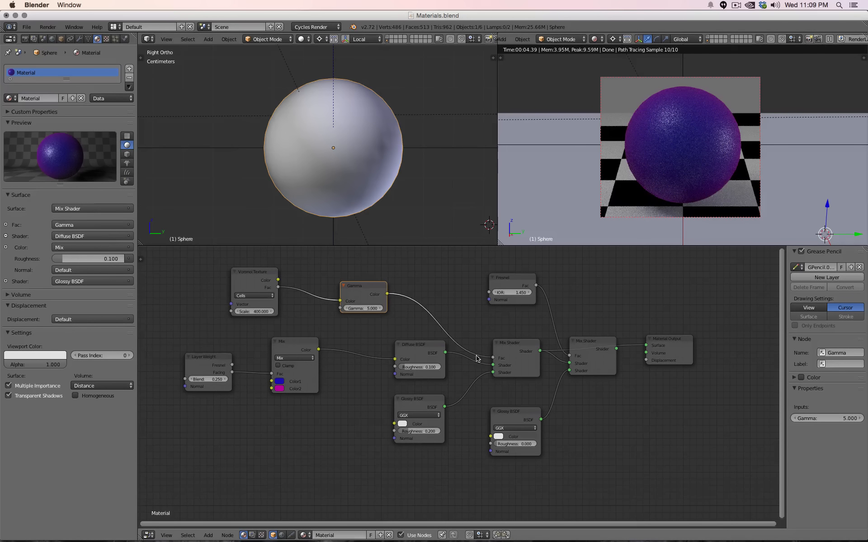
- Disconnect Gamma from the Mix Shader and preview the Voronoi color and the Gamma output through a duplicated Diffuse BSDF linked to the Material Output
drag(492, 358, 464, 330)
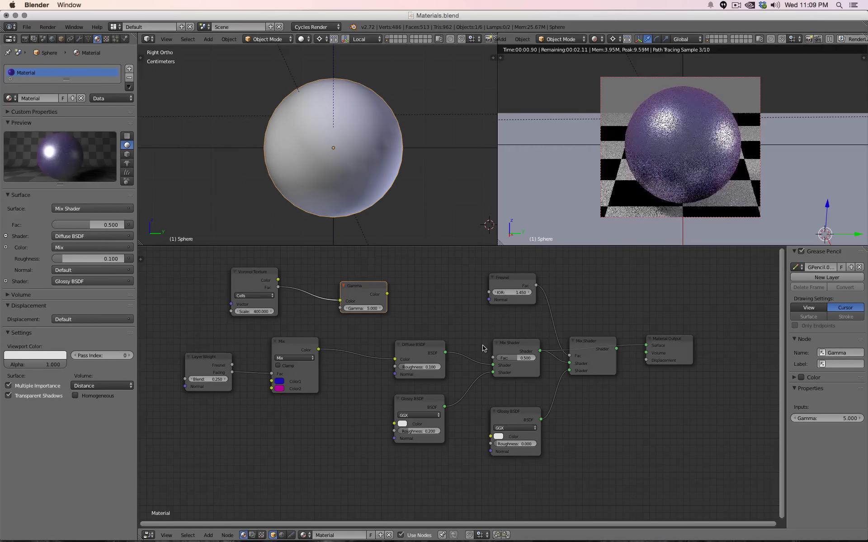
click(248, 280)
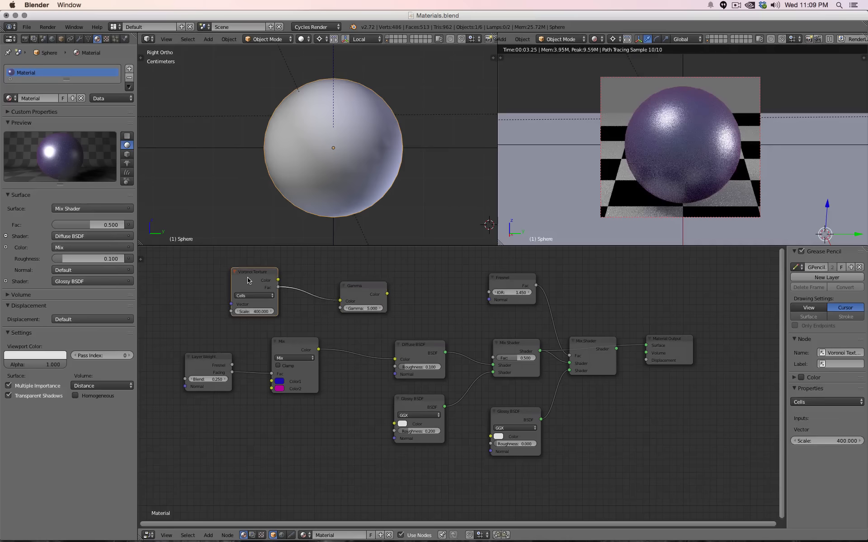
click(406, 348)
key(shift+d)
click(324, 456)
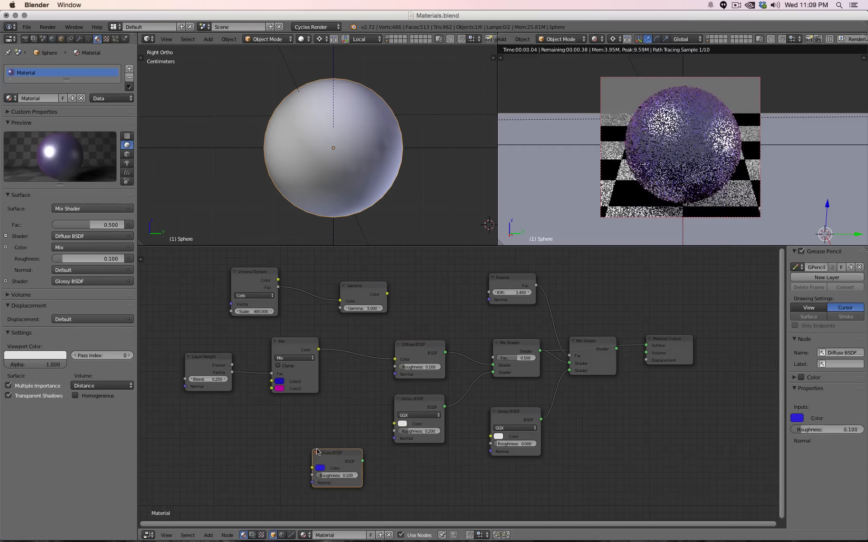
drag(278, 280, 647, 346)
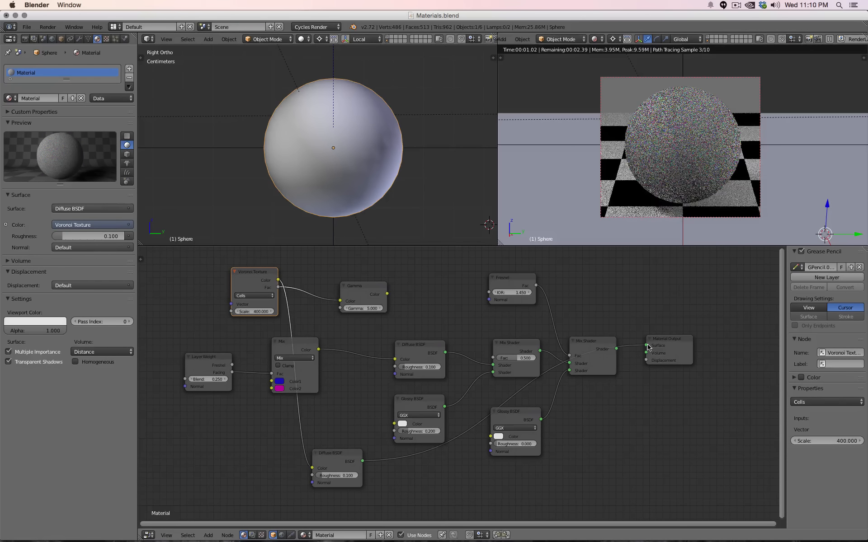
drag(387, 294, 313, 468)
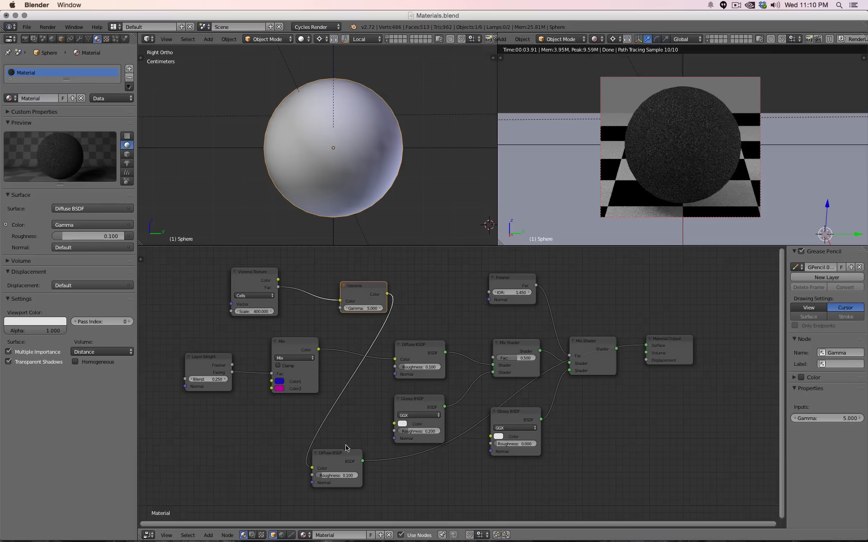
- Delete the duplicated Diffuse BSDF and relink Gamma to the first Mix Shader's factor and the second Mix Shader to the Material Output's surface
click(339, 458)
key(x)
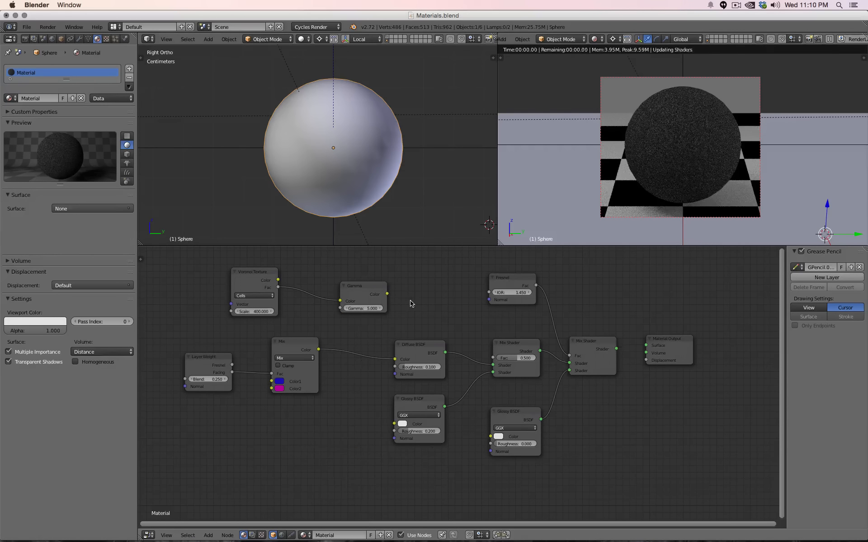
drag(387, 294, 492, 358)
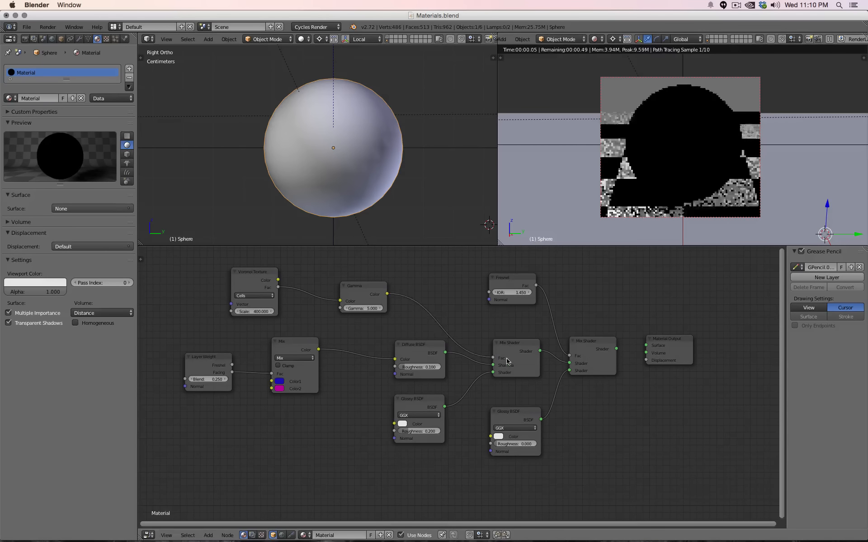
drag(616, 349, 646, 345)
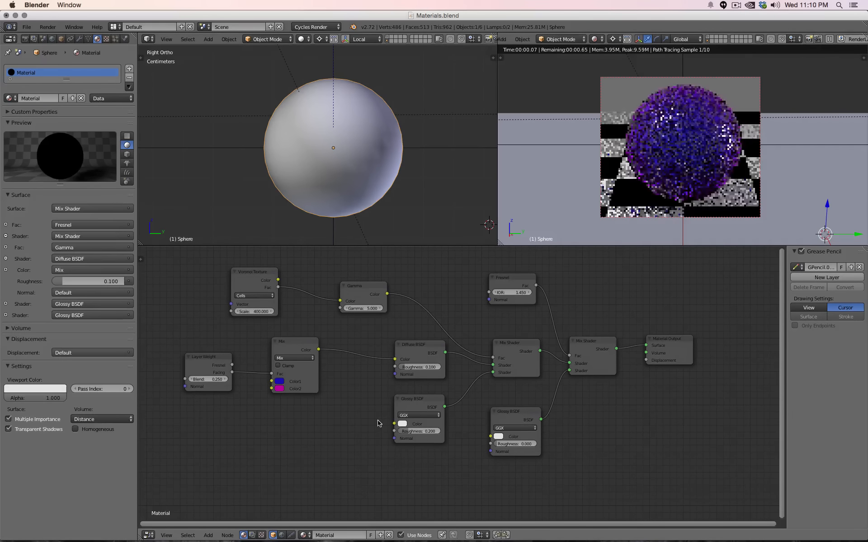
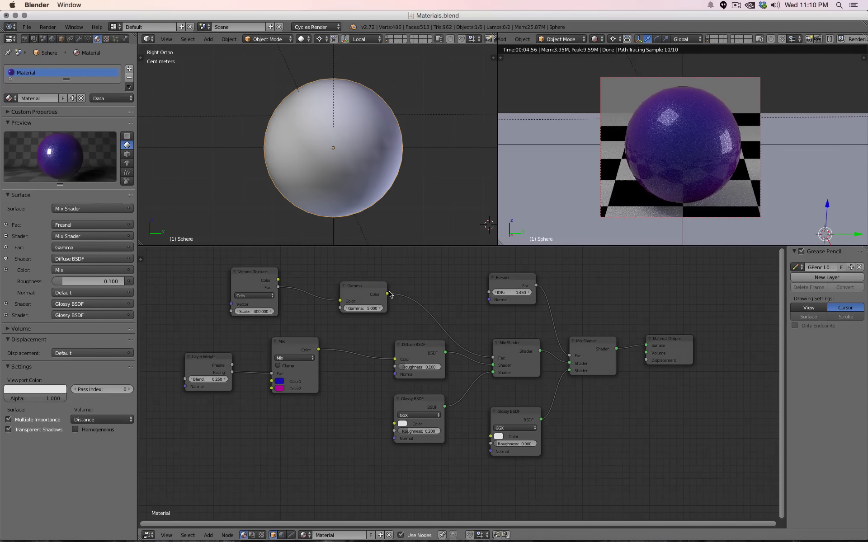
- Try Voronoi Texture scales of 600 and 20 to compare the flake size
click(241, 311)
text(600)
key(Return)
click(252, 311)
text(20)
key(Return)
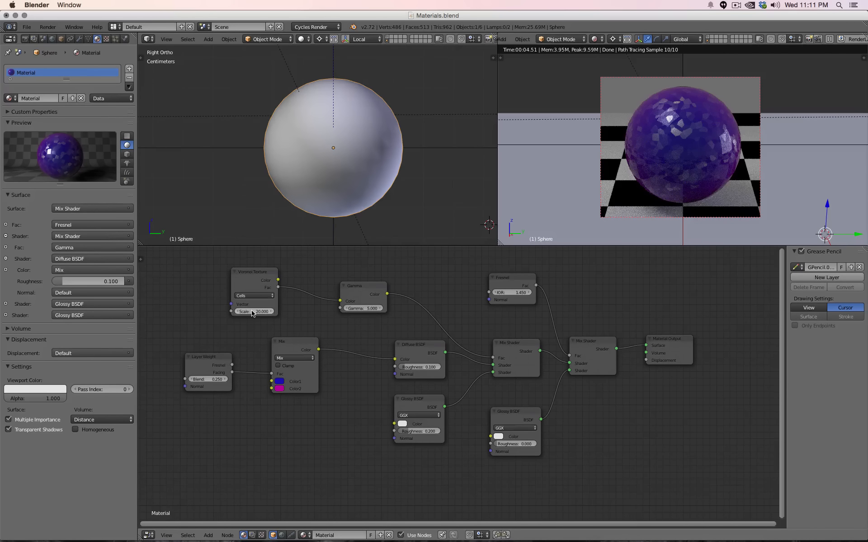
- Set the Voronoi Texture's scale to 500
click(251, 312)
text(500)
key(Return)
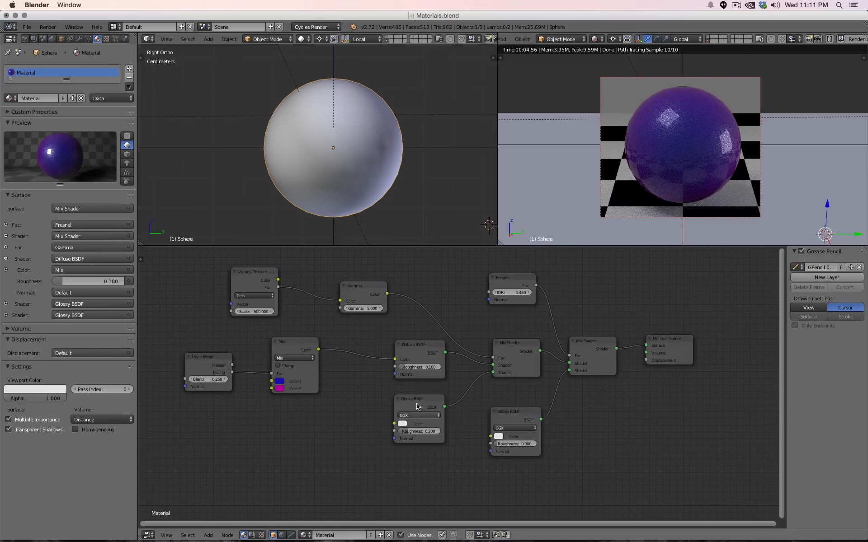
- Disconnect the Diffuse BSDF from the Mix color and the first Mix Shader, and link the Mix color to the first Glossy BSDF's color
ctrl+right_drag(367, 341, 366, 392)
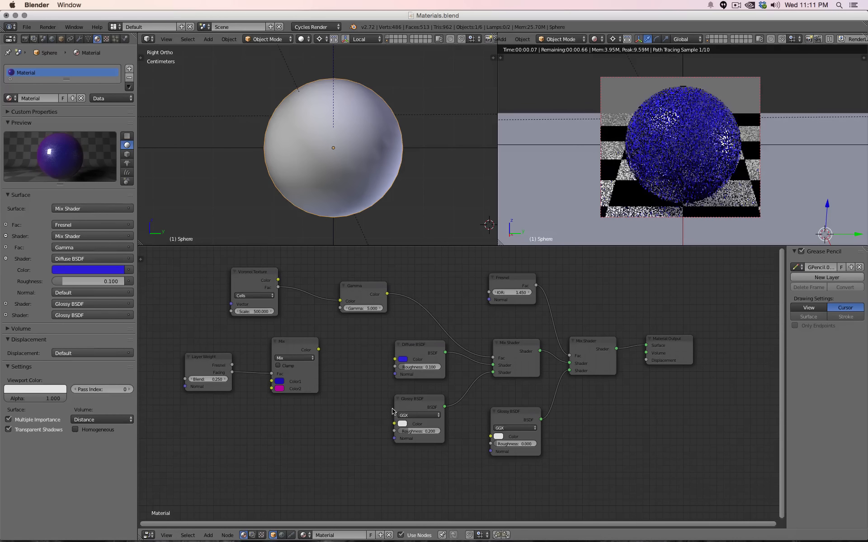
drag(493, 366, 475, 400)
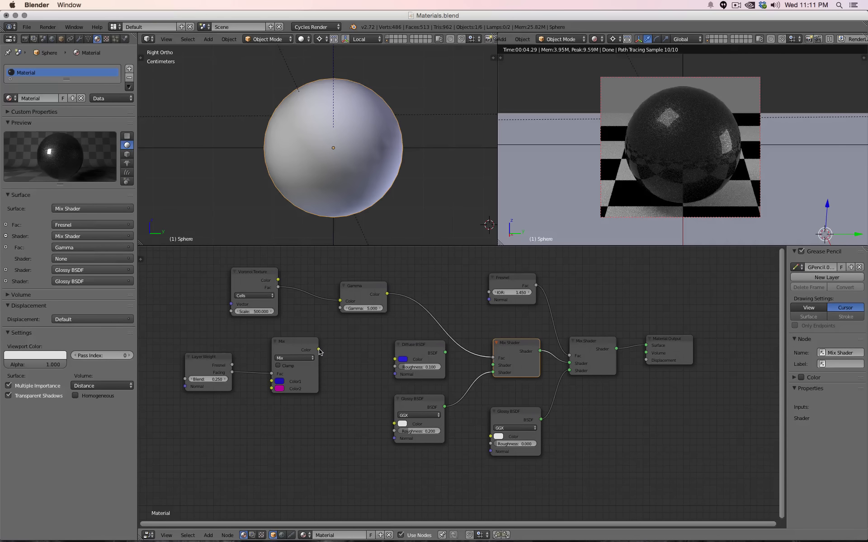
mouse_move(322, 350)
mouse_down()
mouse_move(396, 436)
mouse_move(394, 424)
mouse_up()
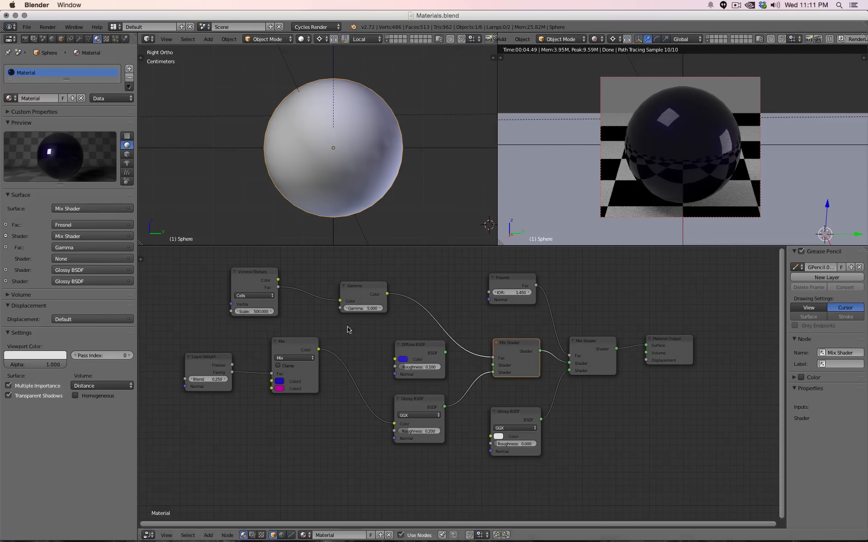
- Set the Layer Weight node's blend to 0.5
click(208, 378)
text(.5)
key(Return)
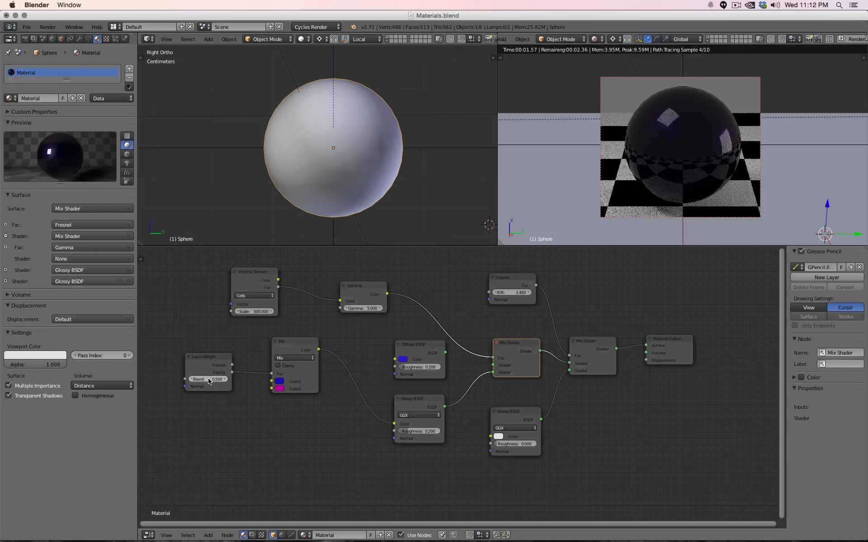
click(208, 379)
key(Return)
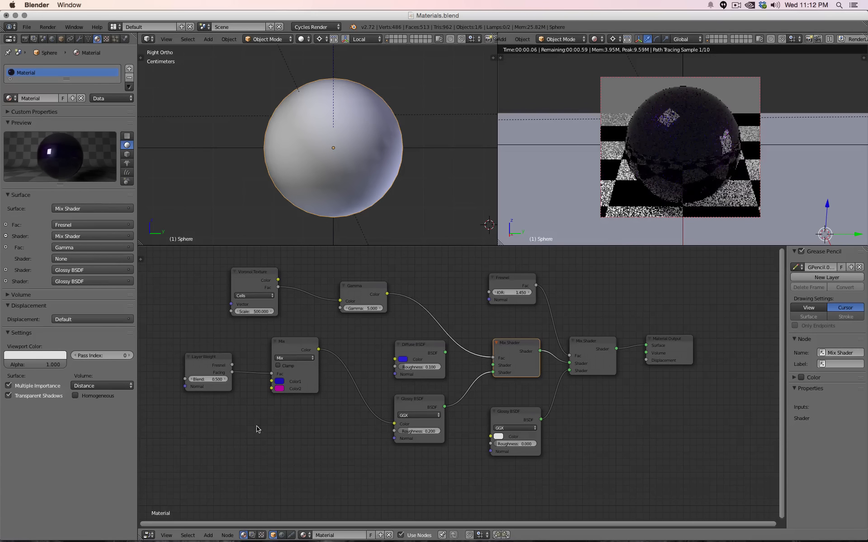
- Set the first Glossy BSDF's roughness to 0.4
click(419, 431)
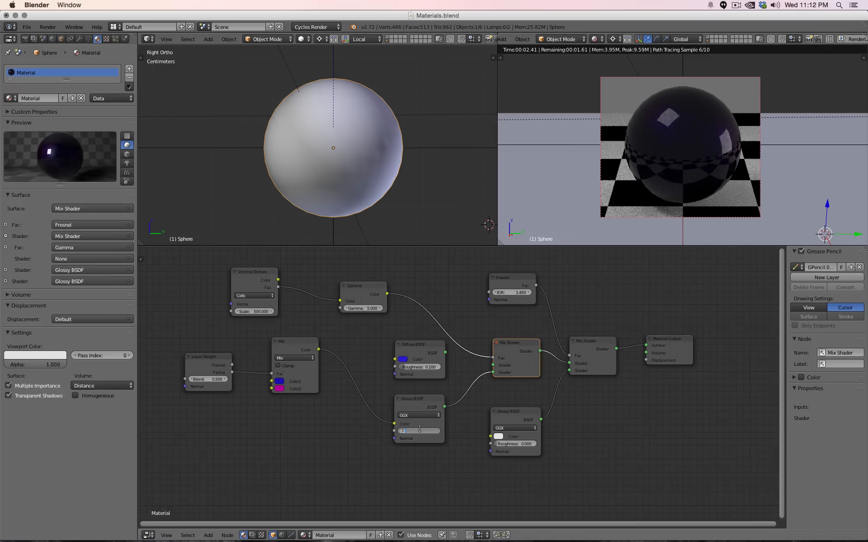
text(0.4)
key(Return)
- Disconnect Gamma from the first Mix Shader's factor, try a duplicate of the Fresnel node there, and unlink it
drag(493, 358, 470, 324)
click(515, 282)
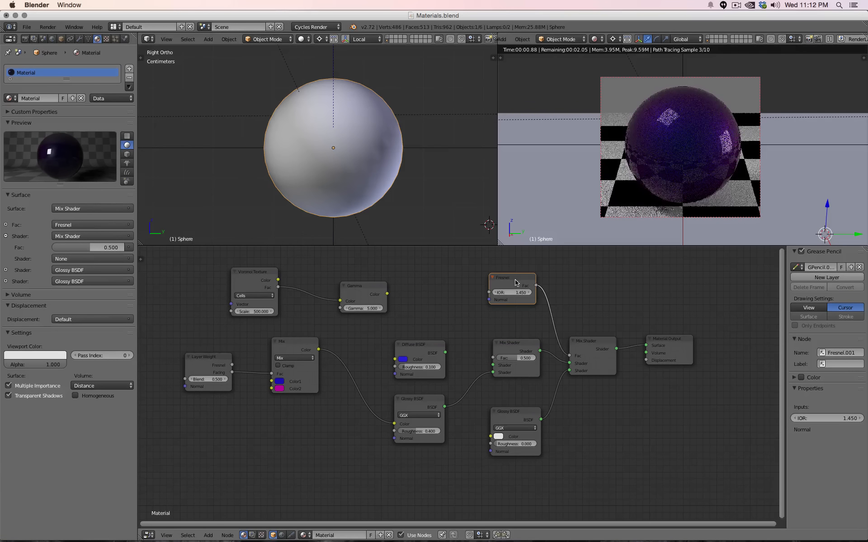
key(shift+d)
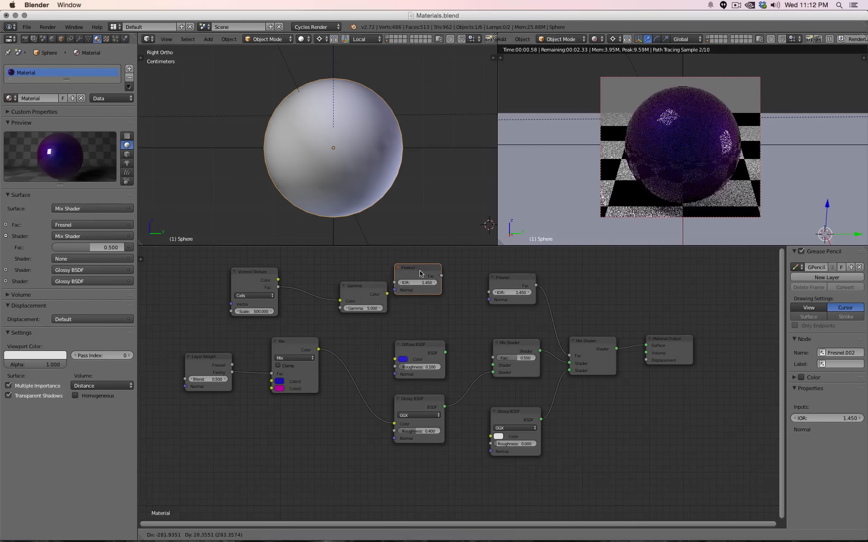
click(442, 276)
drag(444, 273, 491, 359)
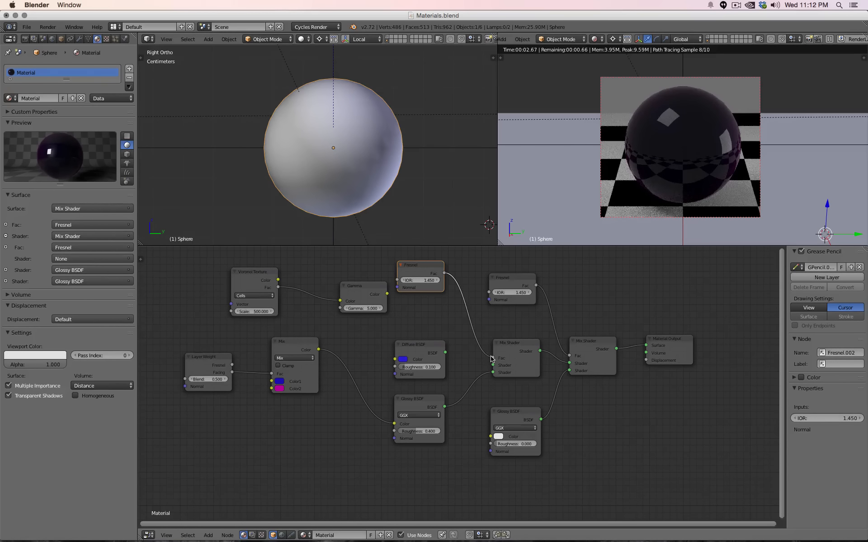
drag(492, 358, 471, 354)
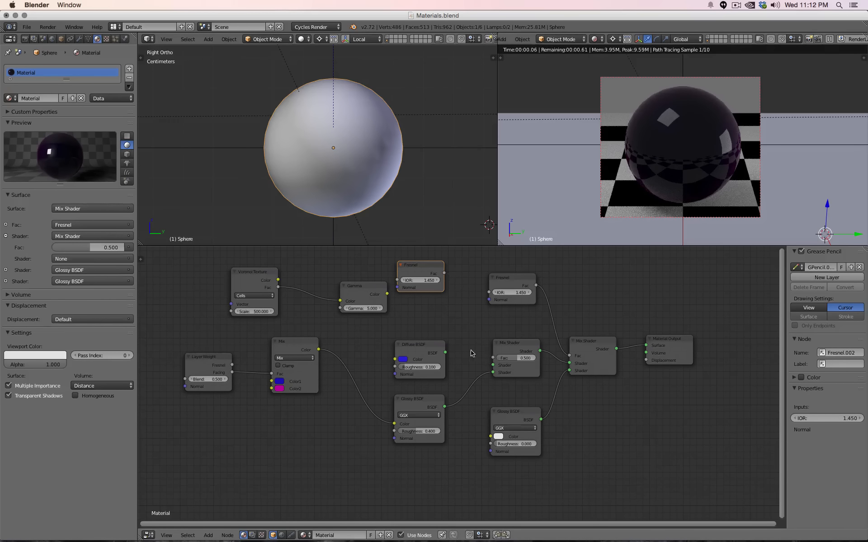
- Set the first Glossy BSDF's roughness to 0.2 and relink the Gamma color to the first Mix Shader's factor
click(419, 432)
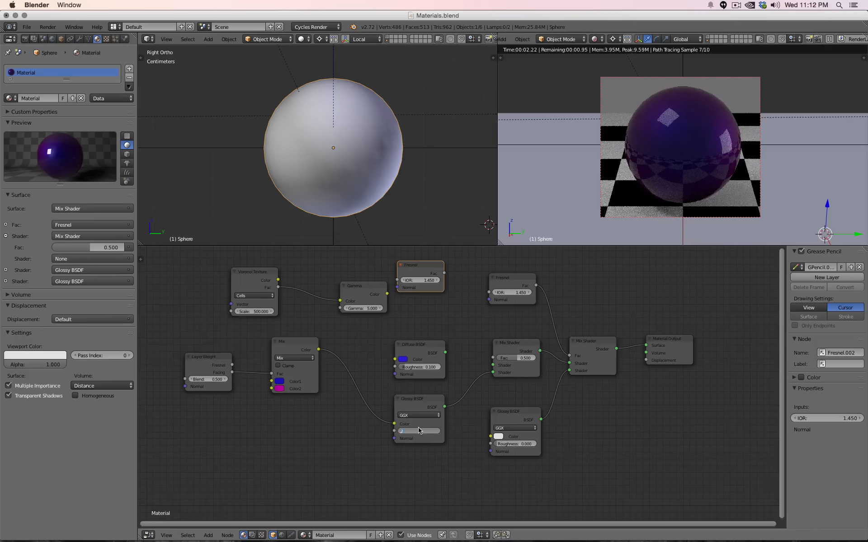
text(.2)
key(Return)
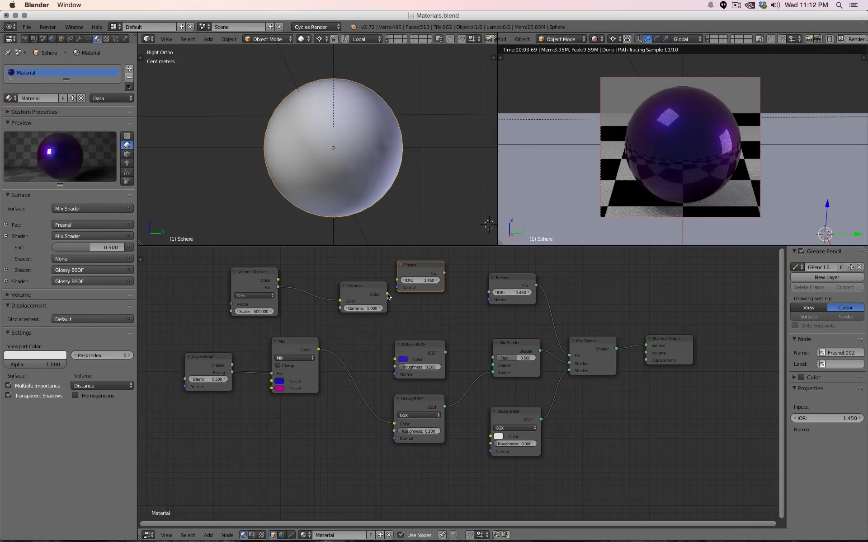
drag(388, 294, 493, 357)
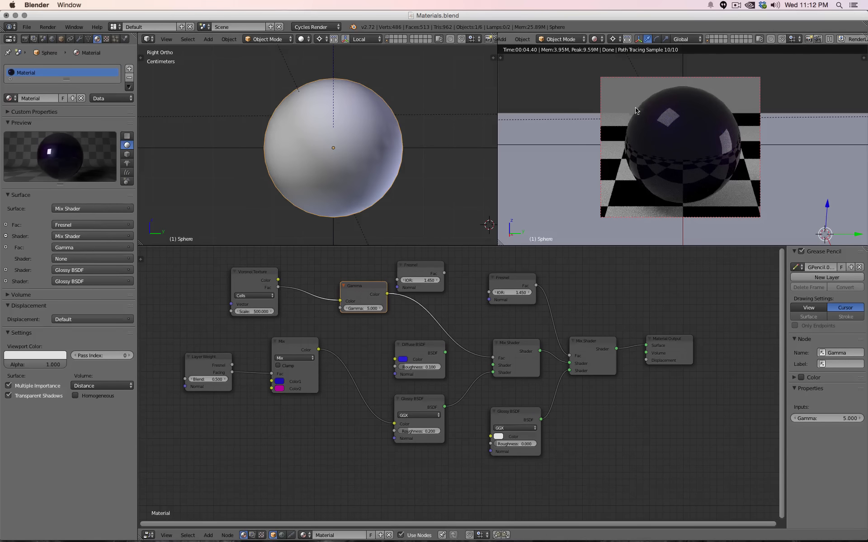
- Give the Diffuse BSDF a pale lavender color and link it to the first Mix Shader's upper shader input
drag(416, 355, 389, 347)
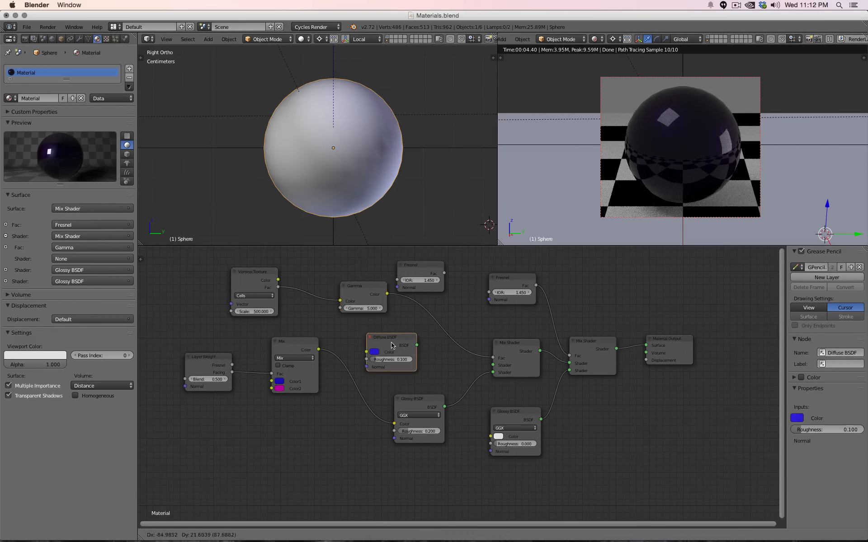
click(377, 352)
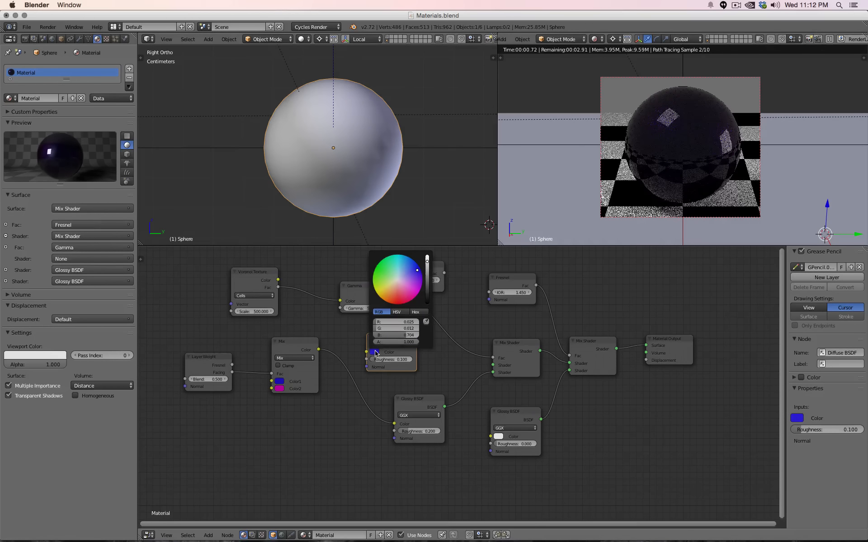
click(375, 352)
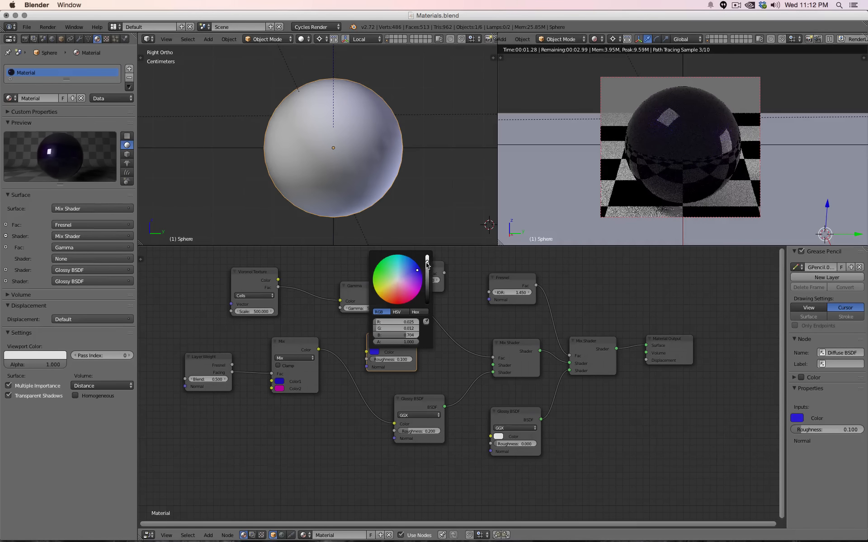
drag(397, 275, 399, 280)
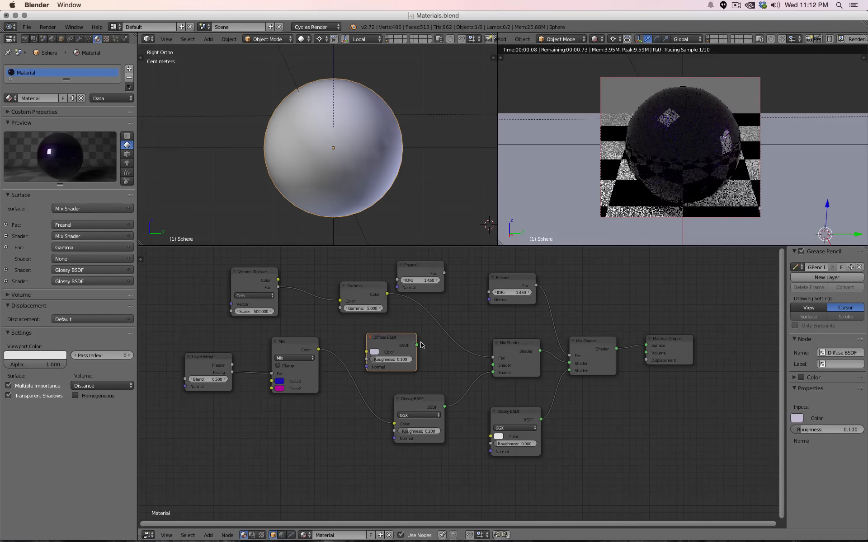
drag(416, 345, 493, 365)
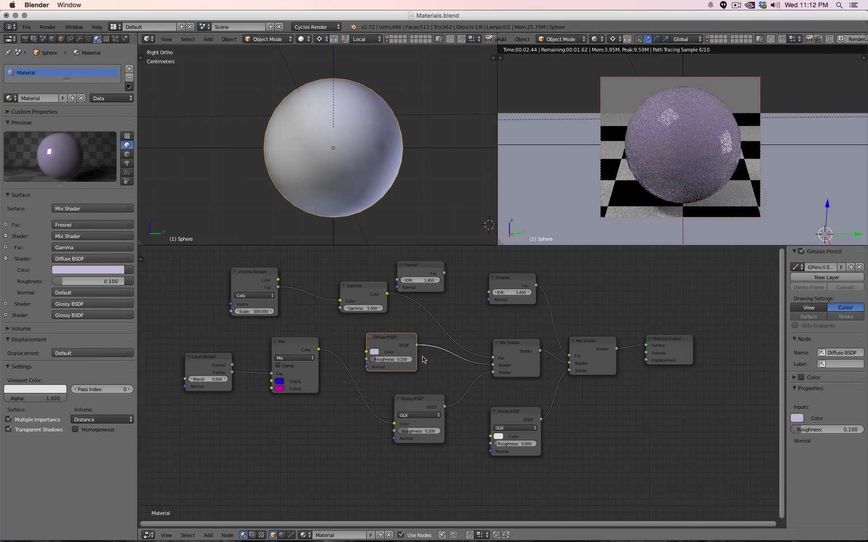
- Delete the Diffuse BSDF node and undo the deletion
key(x)
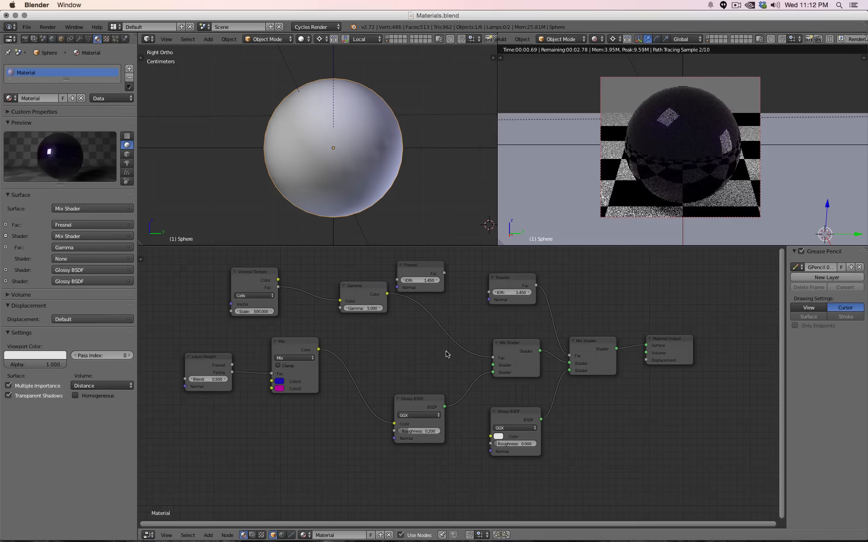
key(ctrl+z)
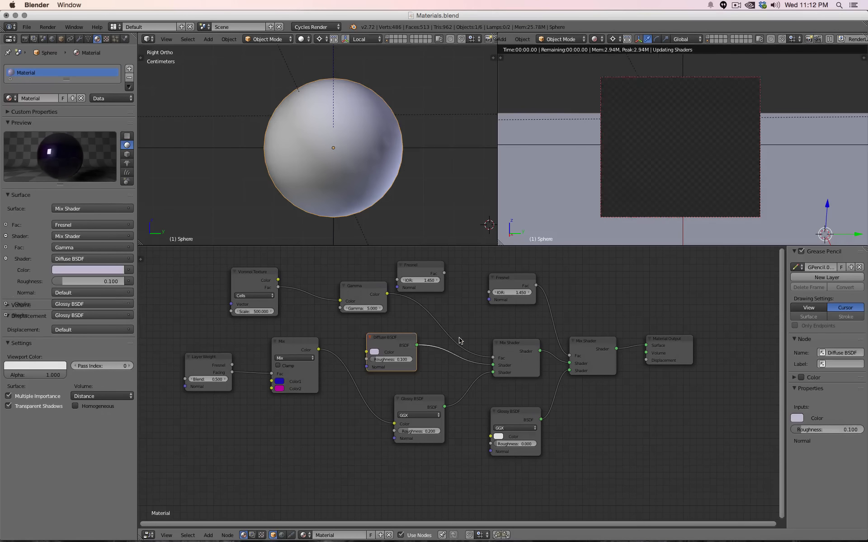
- Copy the Mix node's blue Color1 to the Diffuse BSDF's color, place that node above the first Glossy BSDF, and select the duplicated Fresnel
drag(280, 384, 419, 352)
click(423, 268)
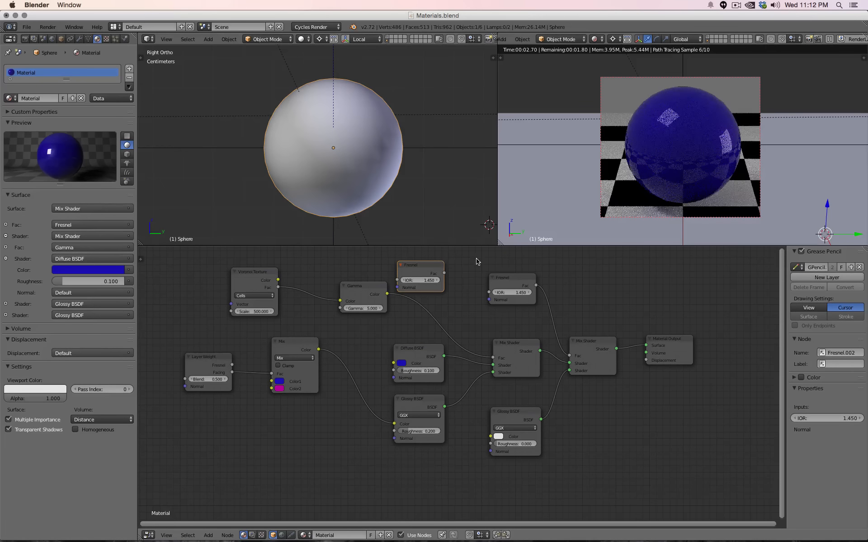
- Delete the unconnected Fresnel node and set the Layer Weight node's blend to 0.25
key(x)
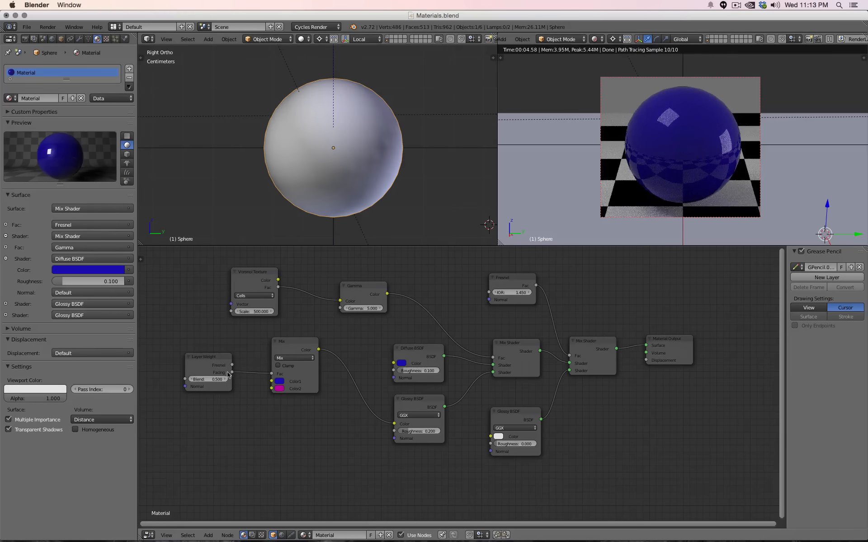
click(207, 379)
text(.25)
key(Return)
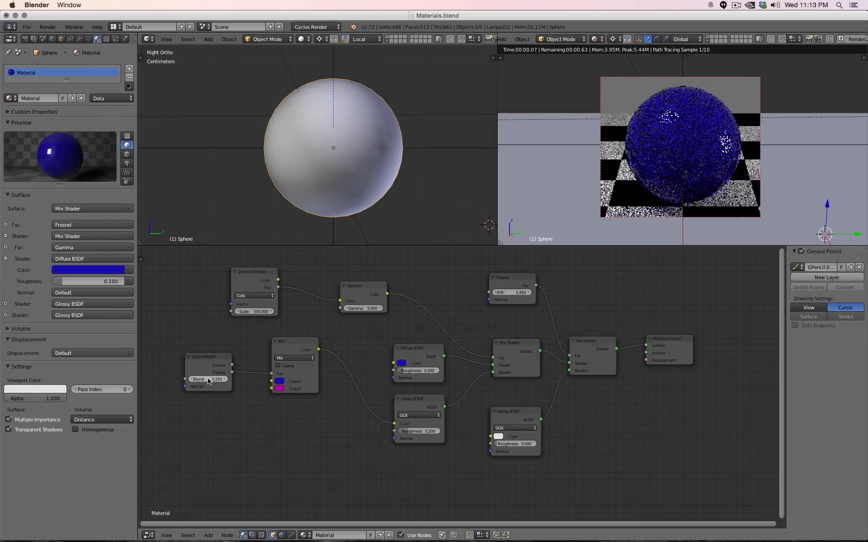
- Move the Layer Weight and Mix nodes together down beside the Glossy BSDF they feed
shift+click(285, 346)
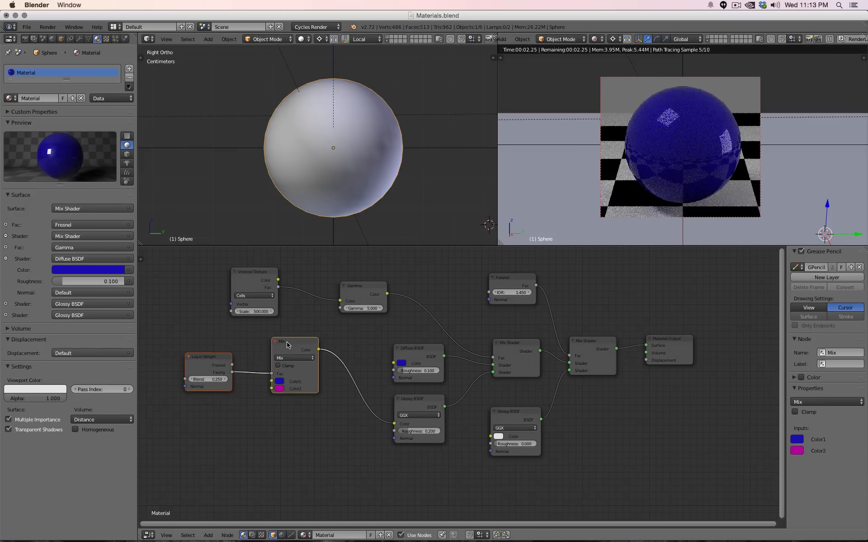
drag(285, 346, 280, 409)
shift+click(280, 409)
shift+click(280, 409)
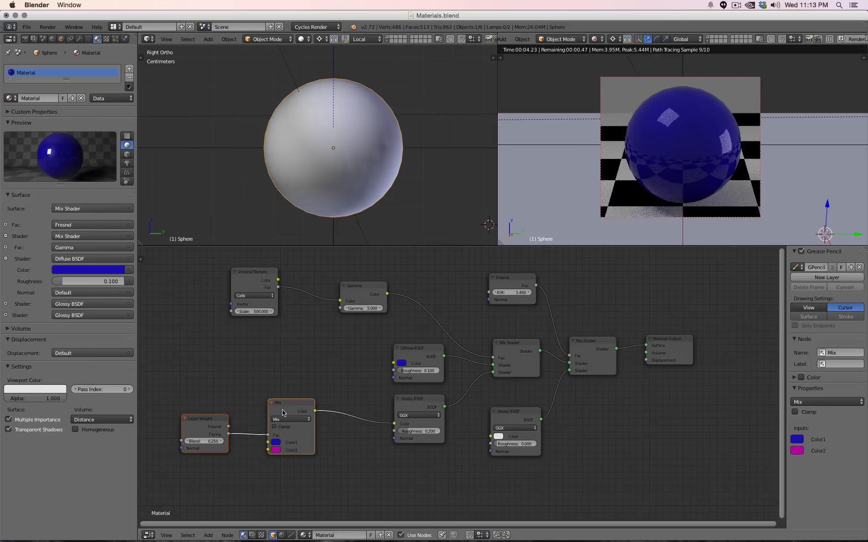
- Duplicate the Layer Weight and Mix pair above the originals and link the copied Mix's colour output to the Diffuse BSDF's colour
key(shift+d)
click(281, 343)
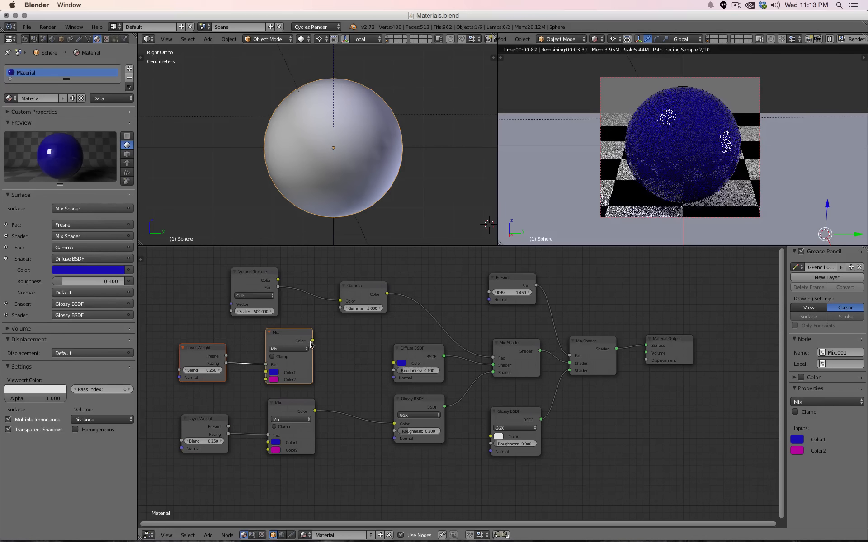
drag(312, 340, 393, 364)
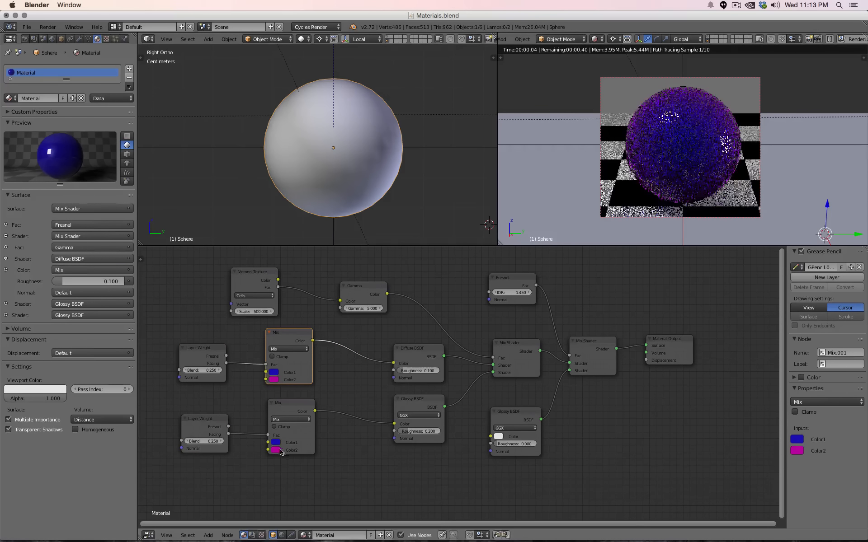
- Set the first colour of the lower Mix node, which feeds the Glossy BSDF, to green
click(274, 373)
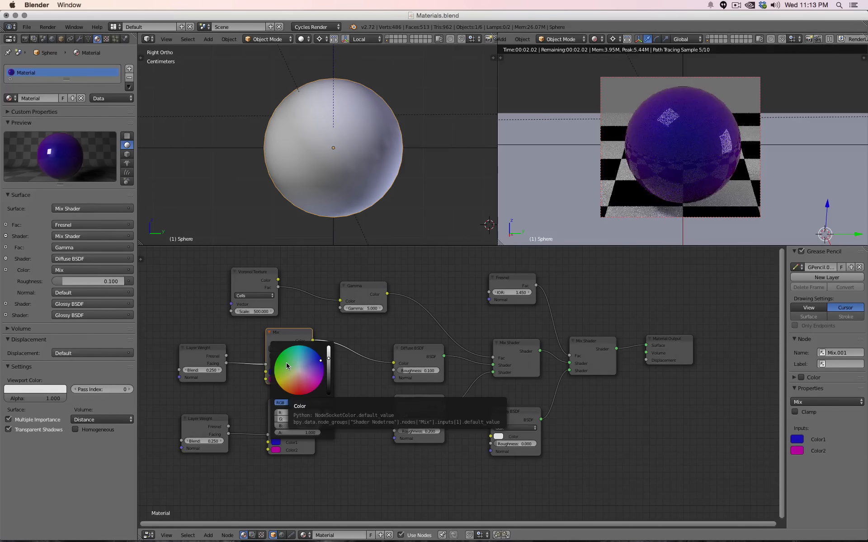
click(286, 366)
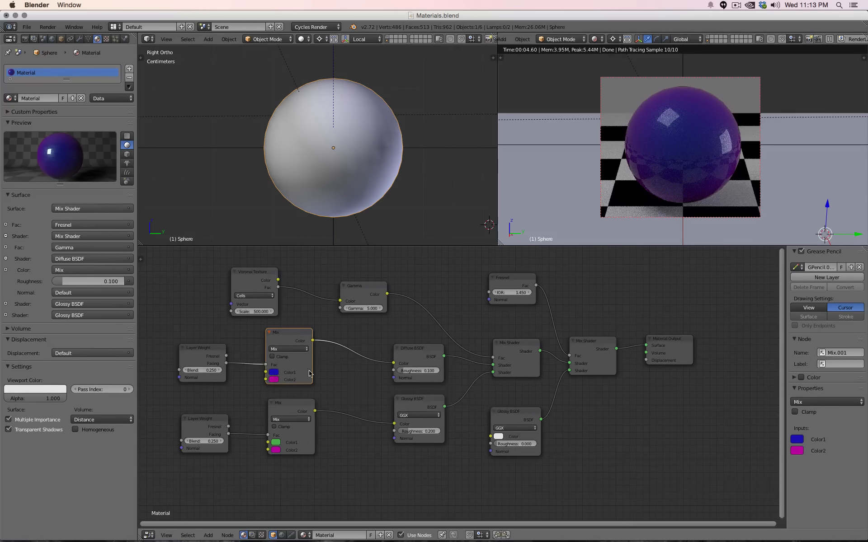
- Test roughness values of 0.4, 0.5 and 0 on the Glossy BSDF fed by the lower Mix node, finishing at 0.2
click(418, 431)
text(.4)
key(Return)
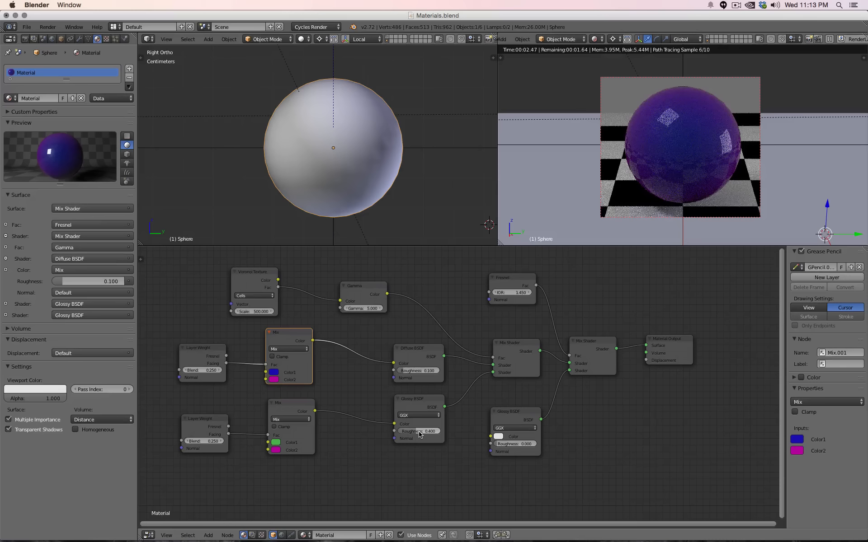
click(419, 432)
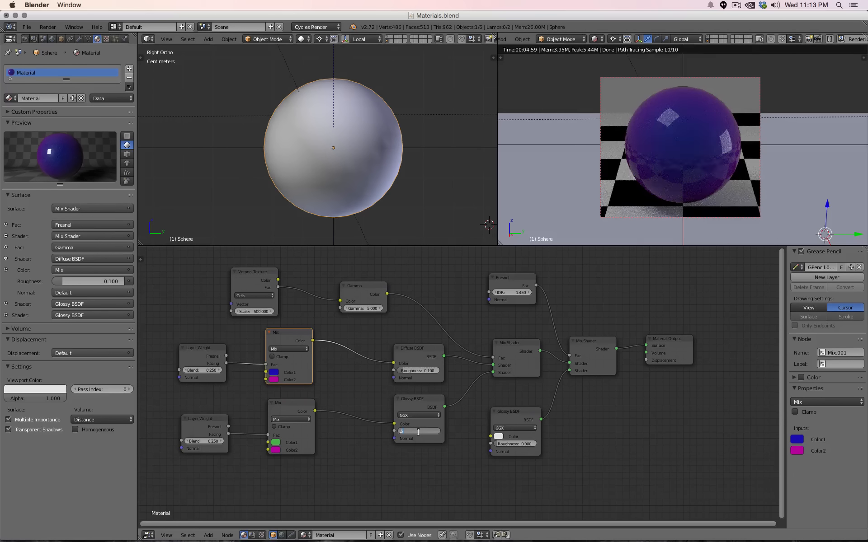
text(.5)
key(Return)
click(418, 432)
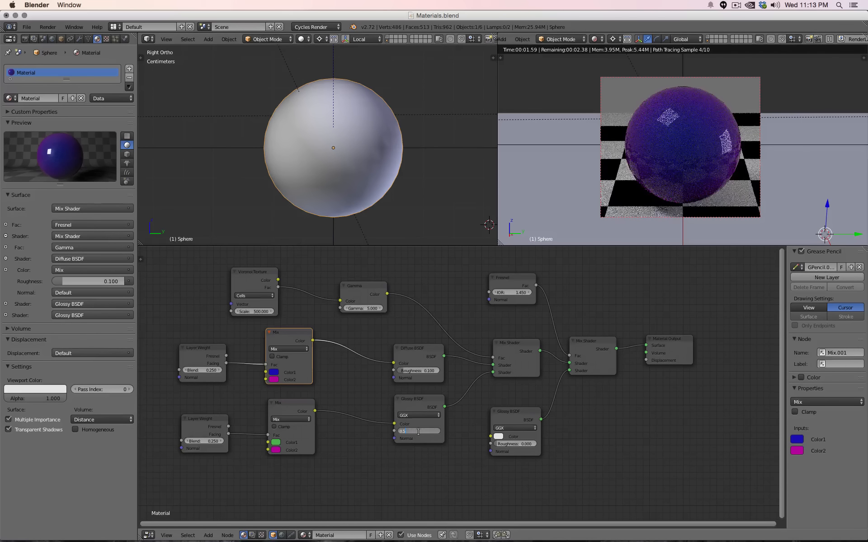
text(0.0)
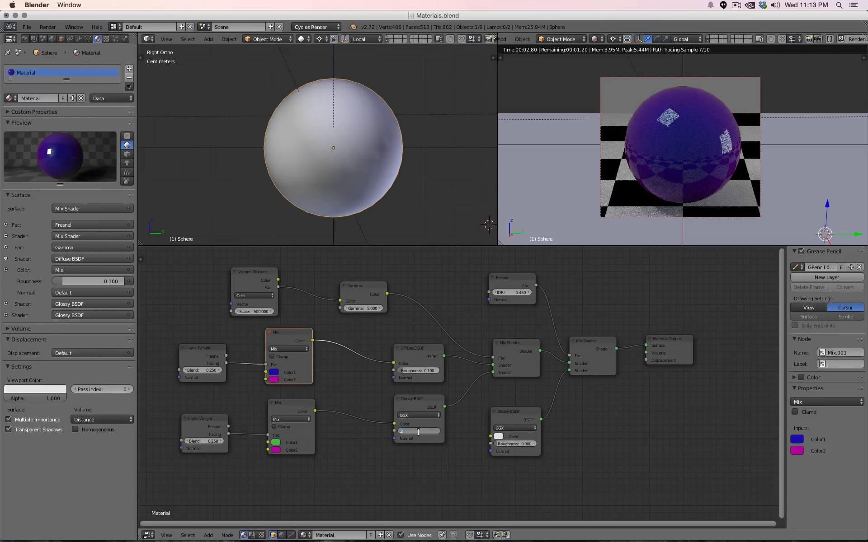
text(2)
key(Return)
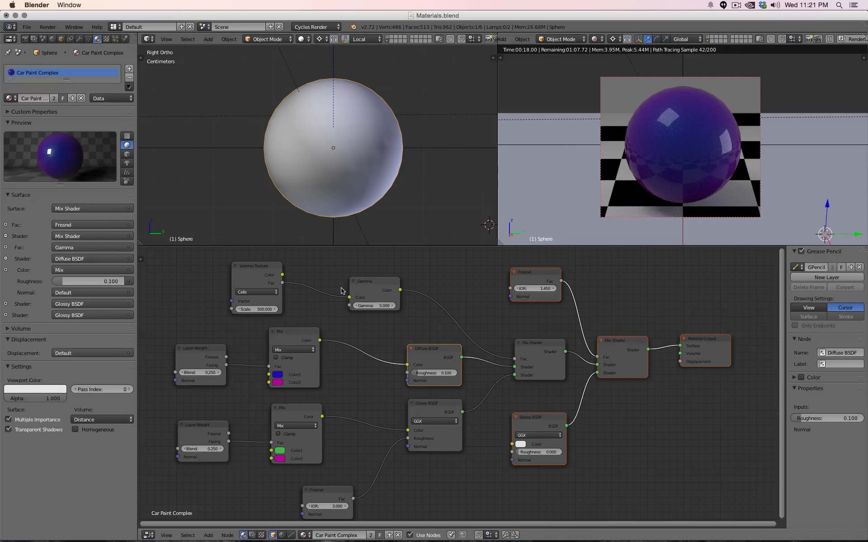
- Add a material slot to the sphere, remove the Car Paint Complex slot and create a new material in the remaining one
click(129, 69)
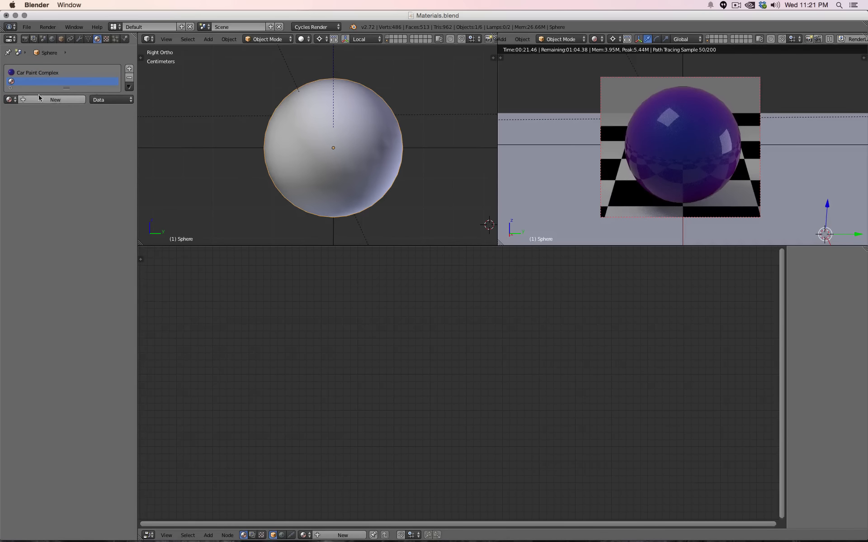
click(83, 73)
click(128, 78)
click(55, 98)
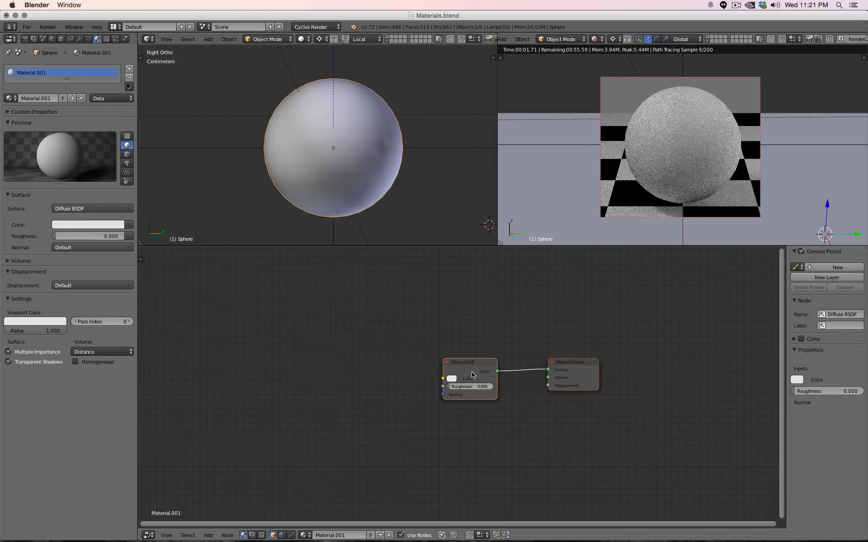
- Change the new material's surface shader from Diffuse BSDF to Glossy BSDF
drag(471, 371, 386, 347)
click(119, 207)
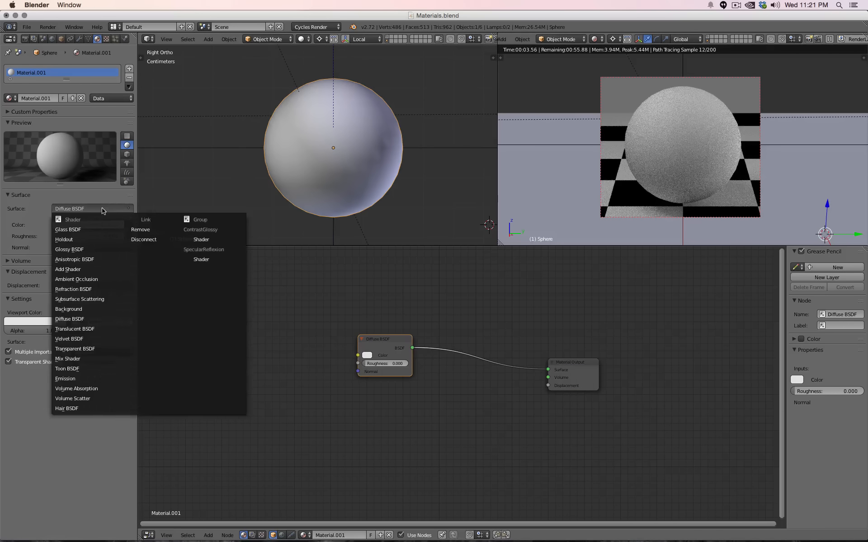
click(89, 247)
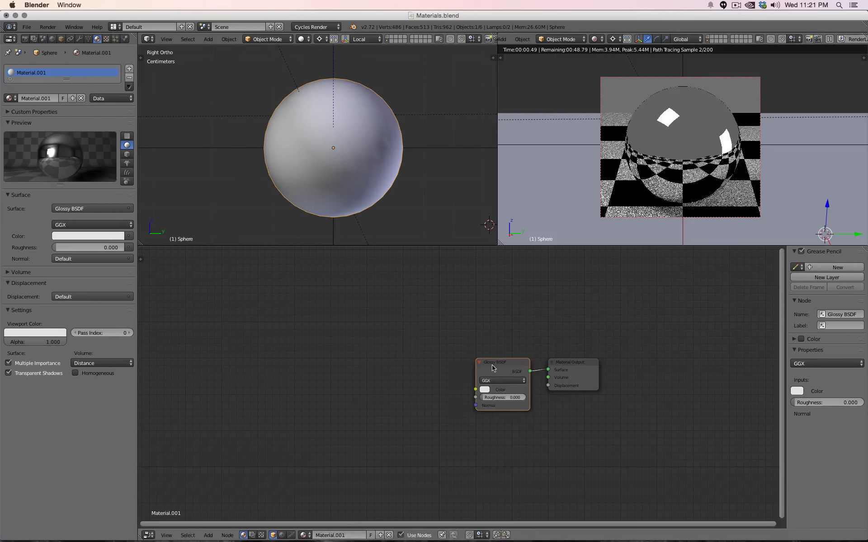
- Move the Glossy BSDF node farther from the Material Output and place a duplicate of it directly below
drag(483, 362, 361, 351)
key(shift+d)
click(395, 402)
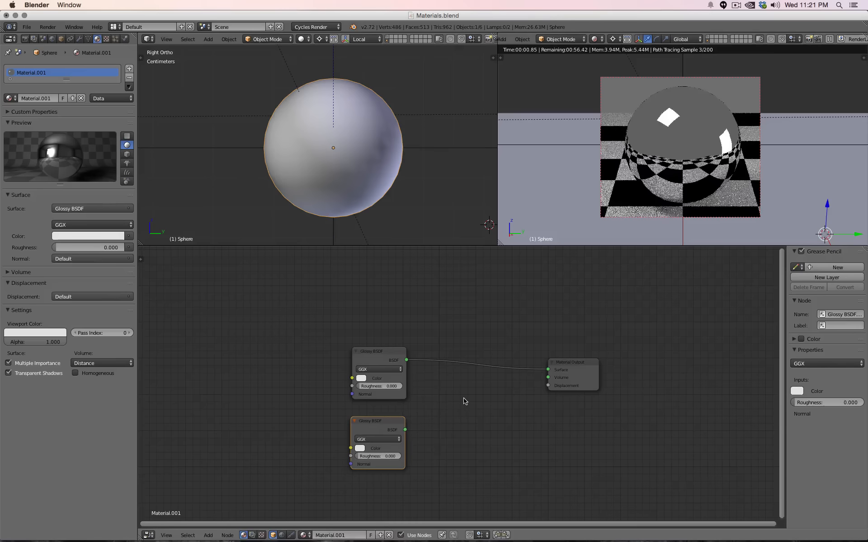
- Insert a Mix Shader between the upper Glossy BSDF and the Material Output, and link the lower Glossy BSDF to its second shader input
key(shift+a)
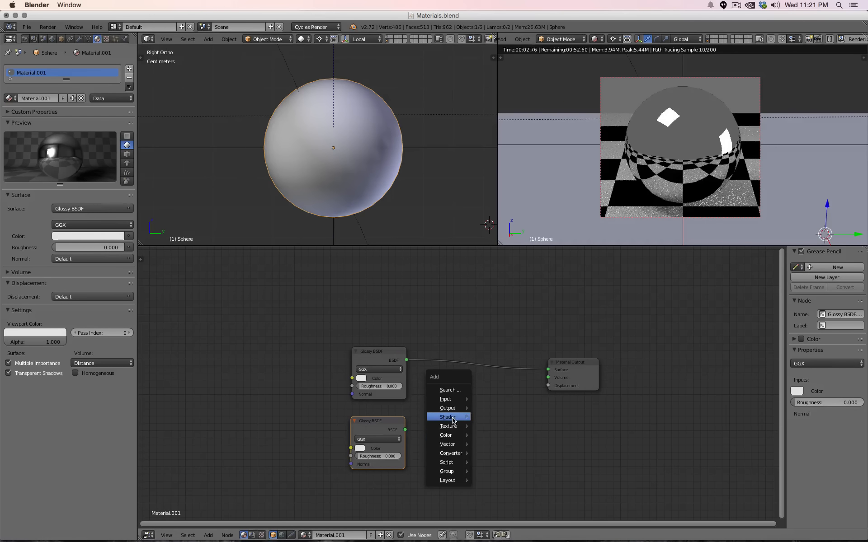
mouse_move(448, 417)
click(508, 237)
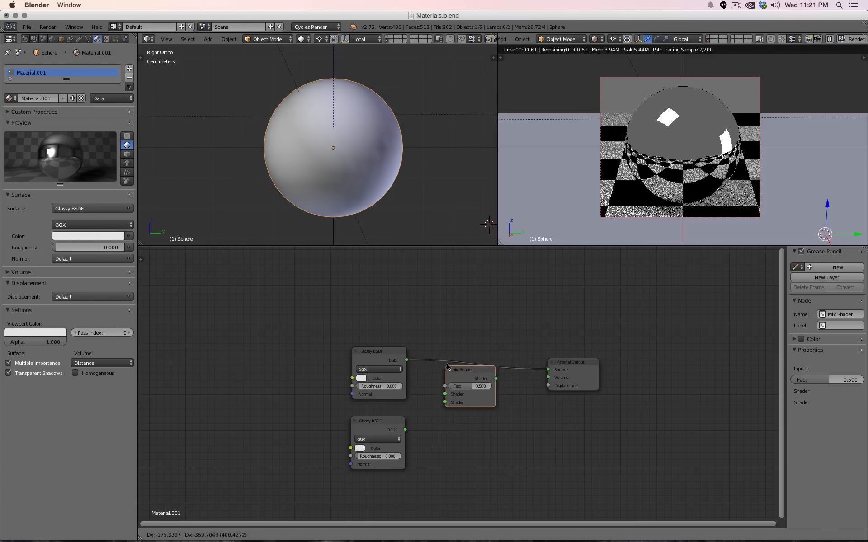
click(453, 362)
drag(405, 429, 456, 398)
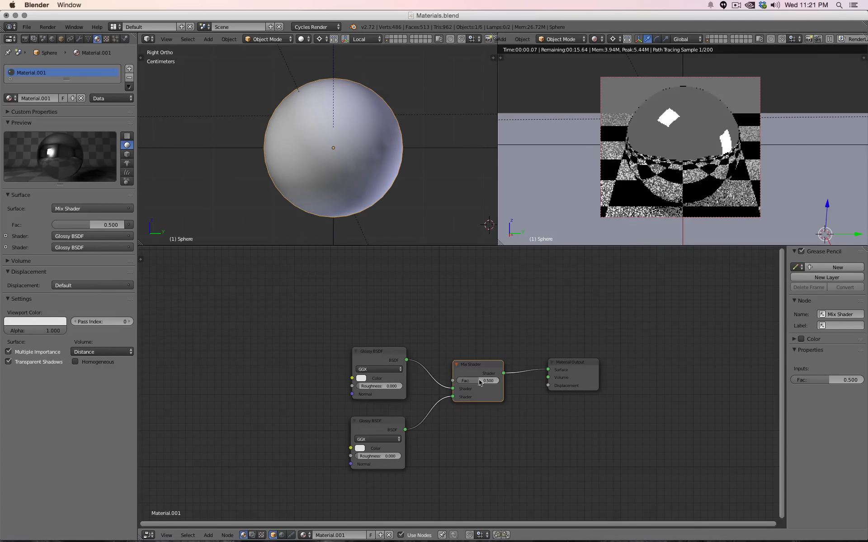
- Set the upper Glossy BSDF's colour to magenta, about R 0.772, G 0.009, B 0.800, and copy it to the lower Glossy BSDF
click(361, 378)
drag(387, 300, 409, 312)
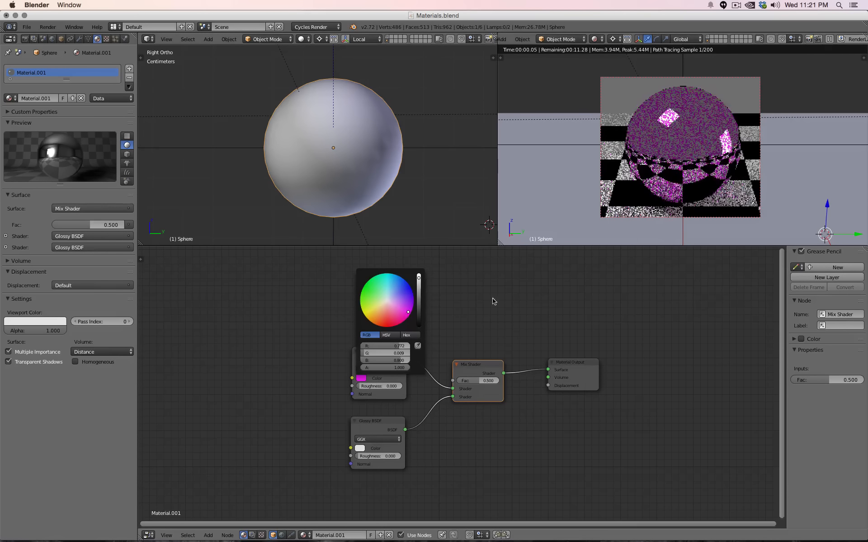
key(ctrl+c)
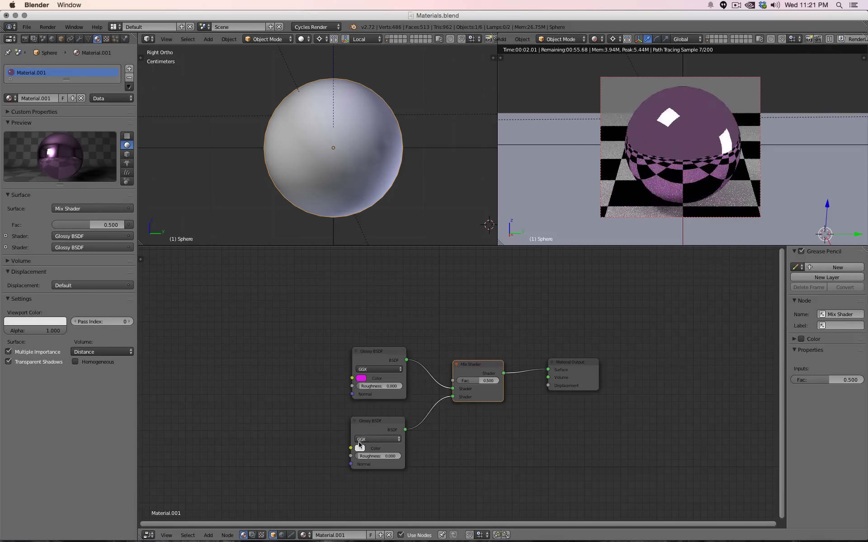
key(ctrl+v)
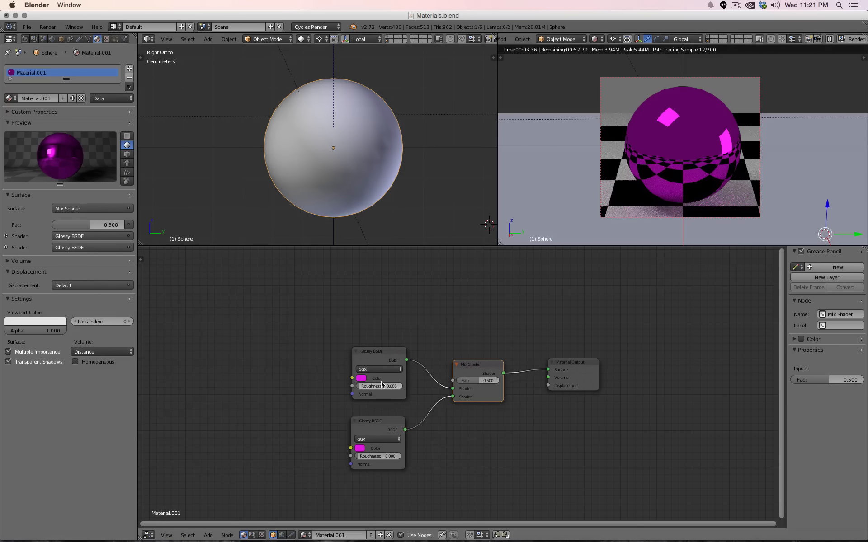
- Try roughness values of 0.25 and 0.5 on the lower Glossy BSDF
mouse_move(381, 388)
mouse_down()
mouse_move(393, 387)
mouse_move(379, 387)
mouse_up()
mouse_move(372, 460)
mouse_down()
mouse_move(388, 460)
mouse_move(381, 458)
mouse_up()
click(381, 457)
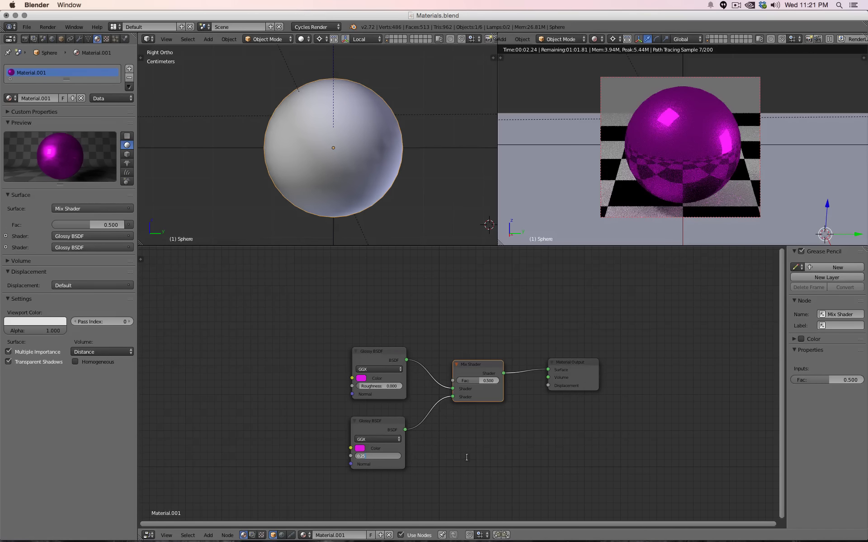
key(Return)
click(380, 457)
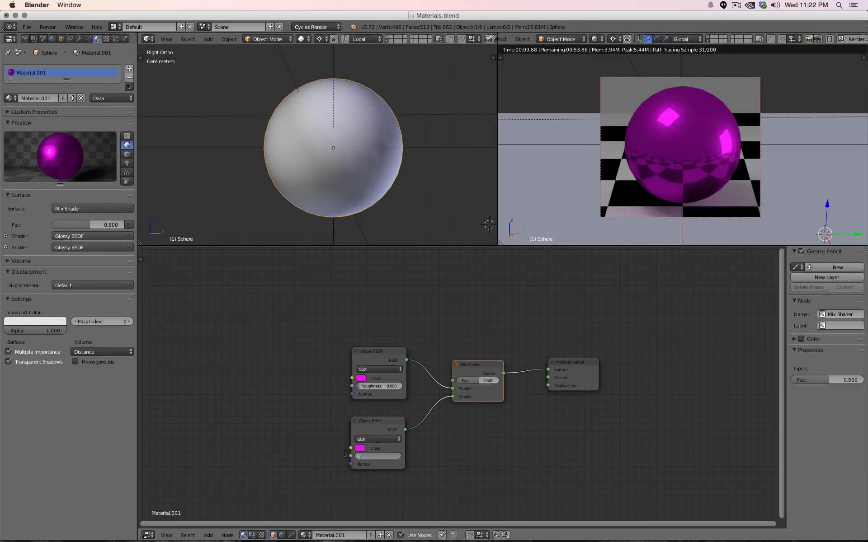
text(5)
key(Return)
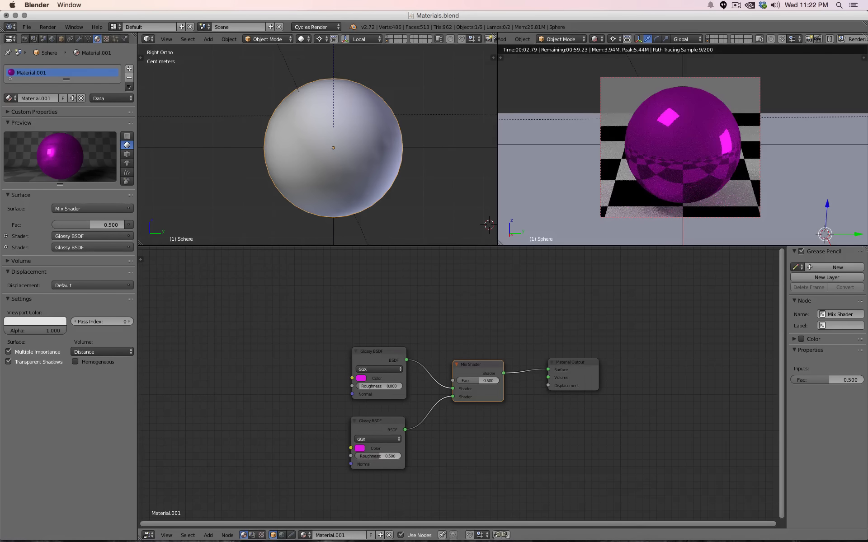
- Set the lower Glossy BSDF's roughness to 0.2
click(371, 454)
key(Return)
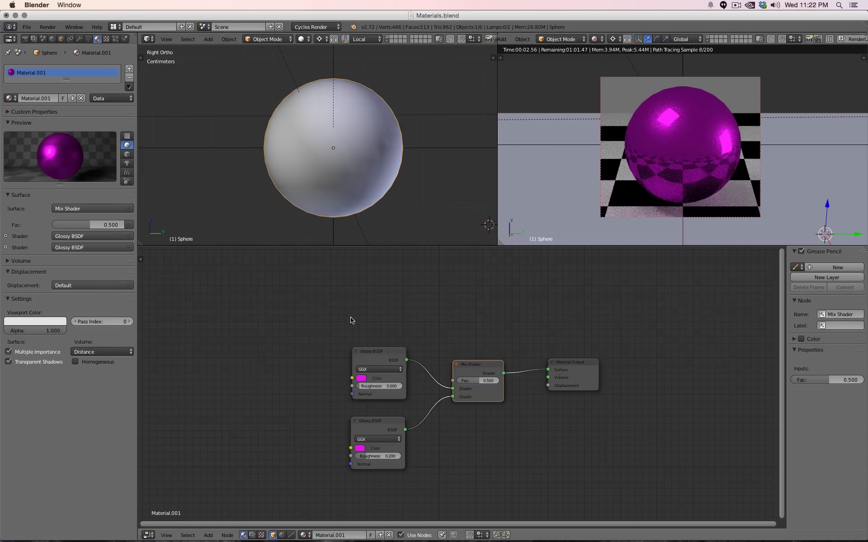
- Add a Fresnel node above the Glossy BSDF nodes and link its output to the Mix Shader's factor
key(shift+a)
mouse_move(352, 314)
mouse_move(352, 294)
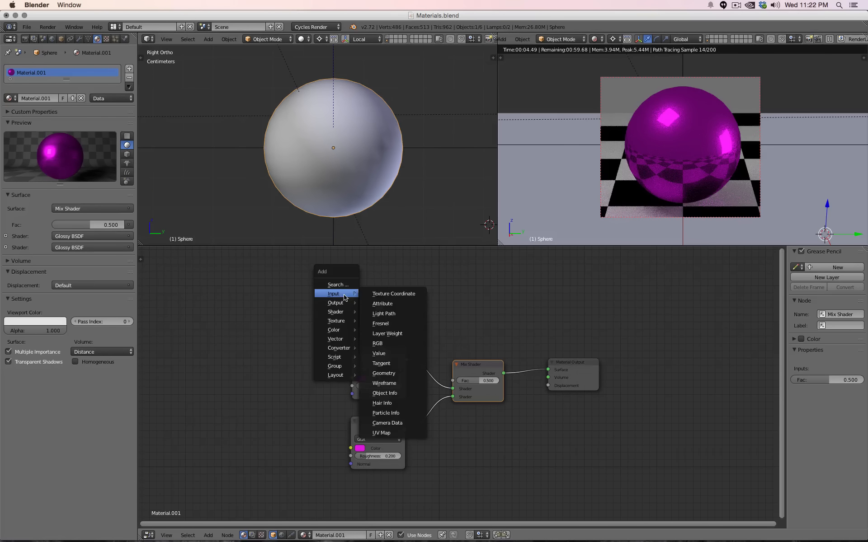
click(388, 325)
click(382, 289)
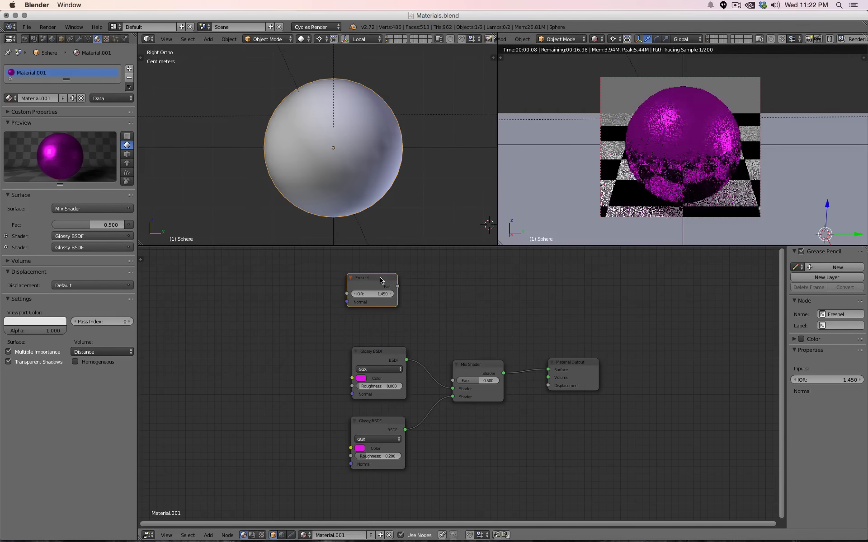
drag(397, 286, 453, 380)
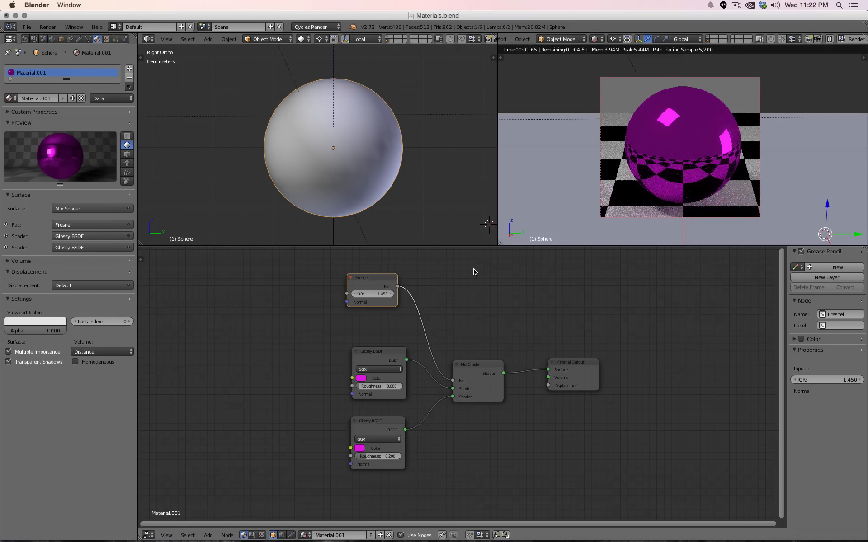
- Set the upper Glossy BSDF's roughness to 0.05 and lighten its colour to a paler magenta
click(380, 385)
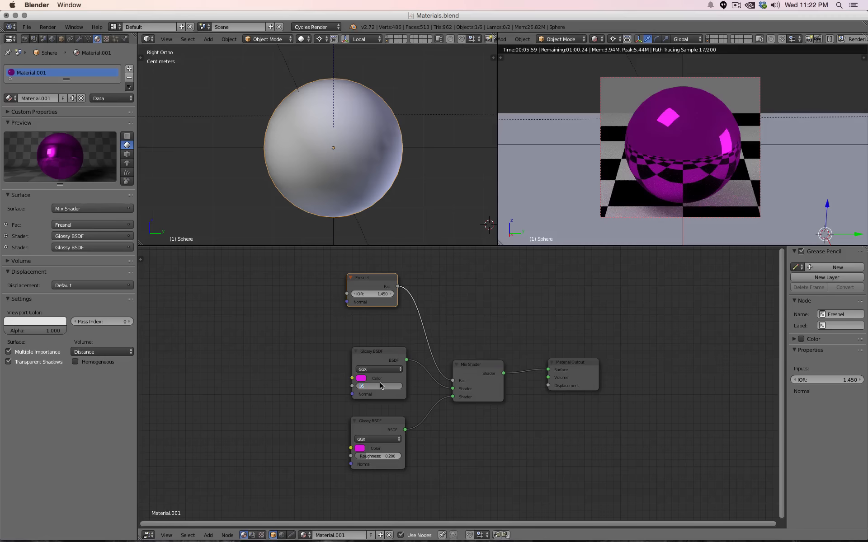
key(Return)
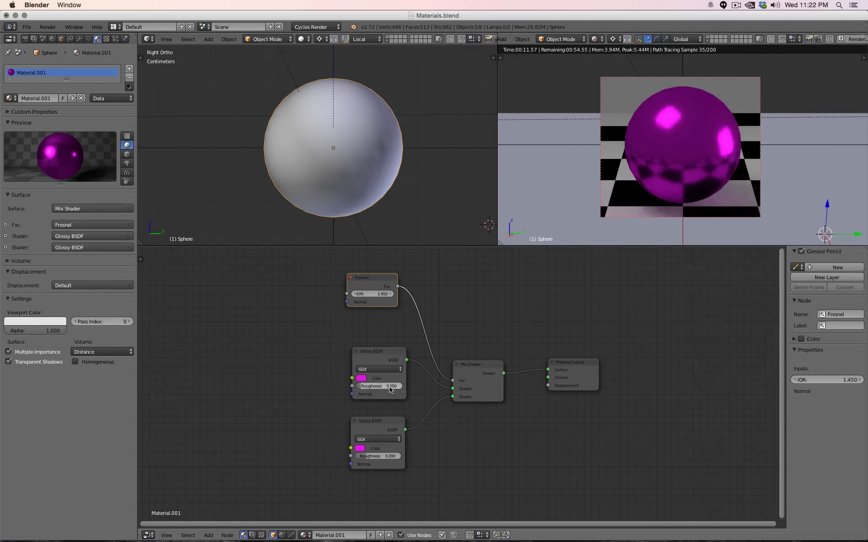
click(360, 379)
drag(399, 311, 396, 305)
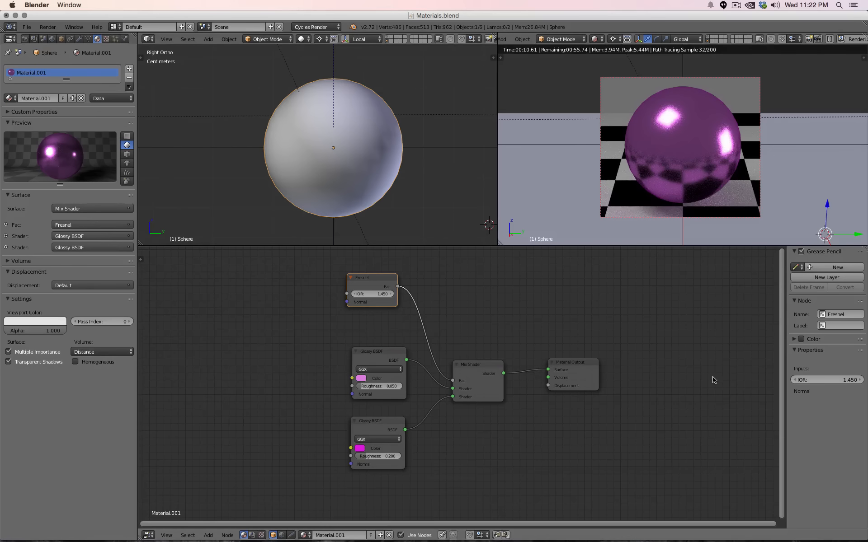
click(361, 378)
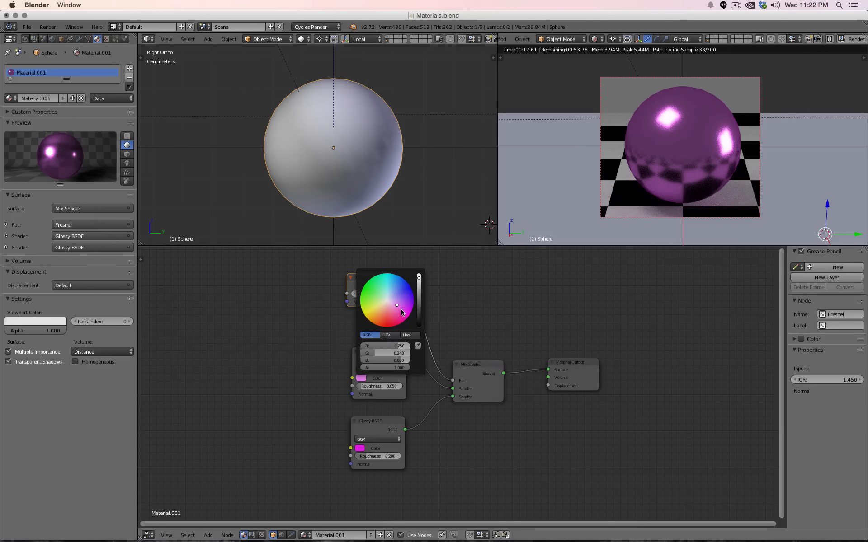
drag(401, 310, 404, 308)
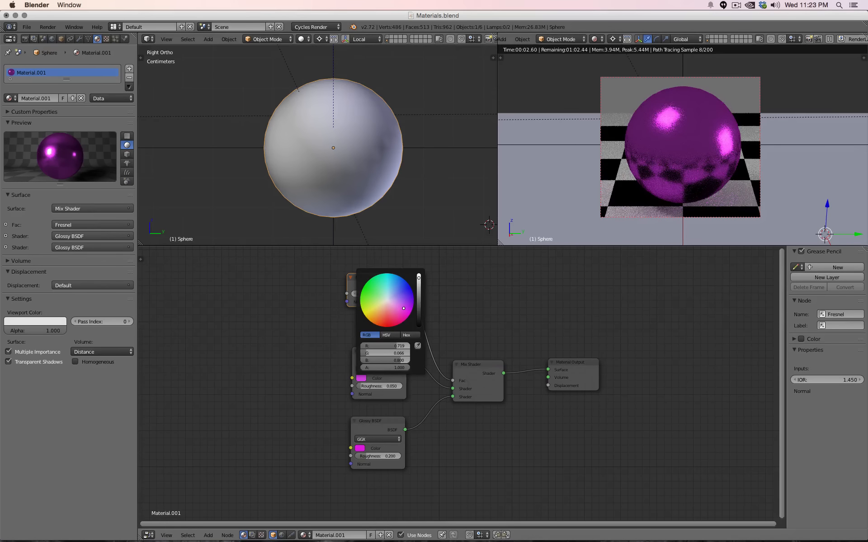
drag(403, 309, 399, 306)
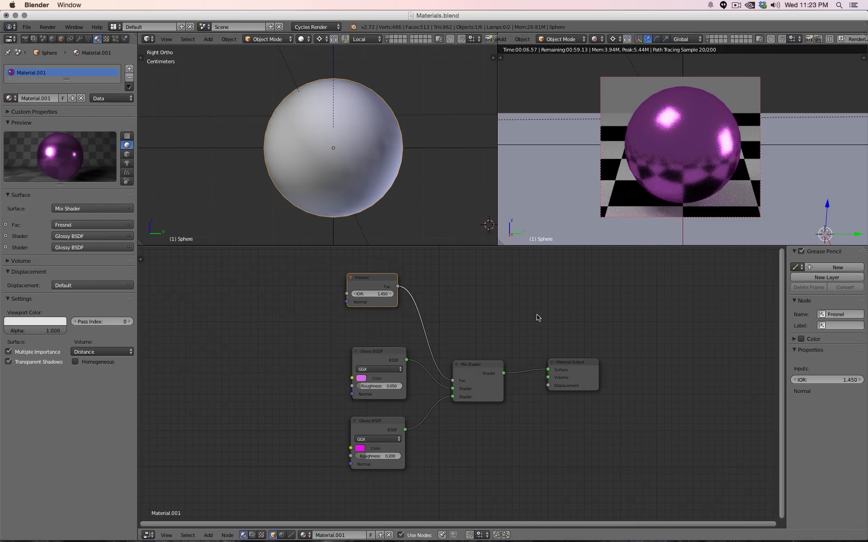
- Try roughness 0.1 on the upper Glossy BSDF and 0.3 on the lower one
click(385, 387)
text(0.1)
key(Return)
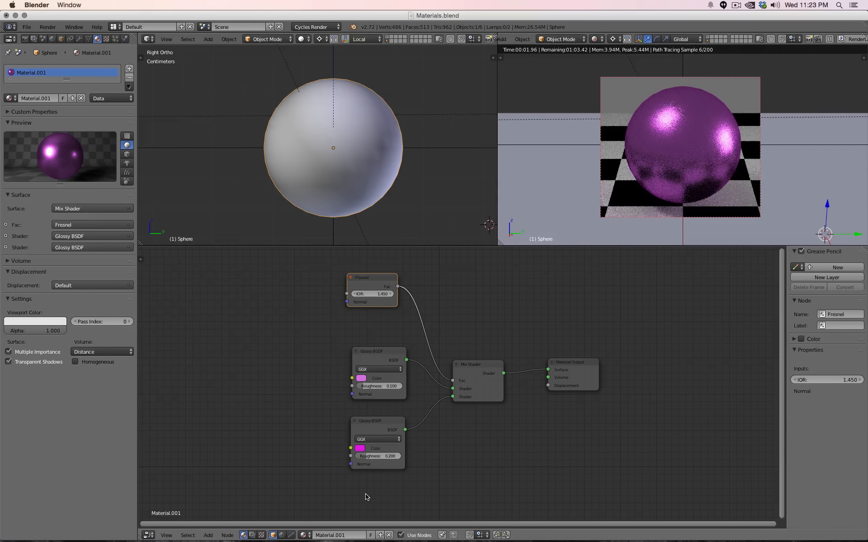
click(377, 456)
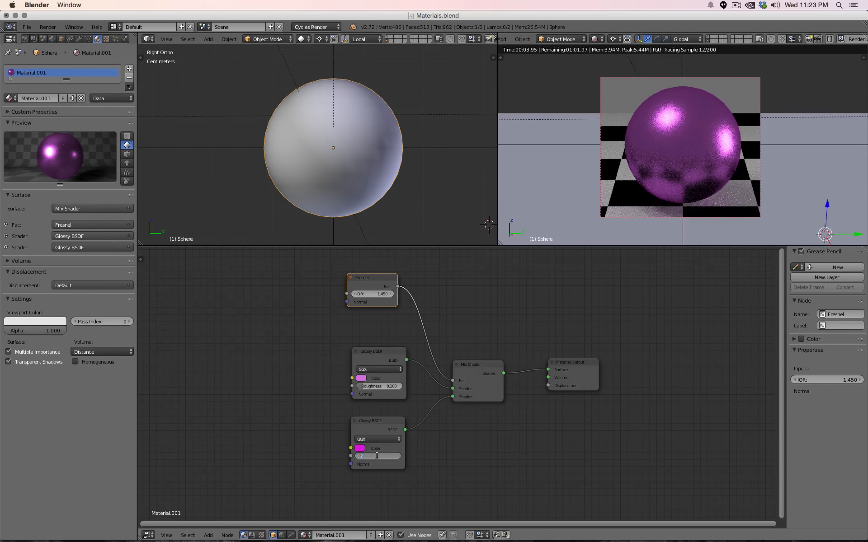
text(.3)
key(Return)
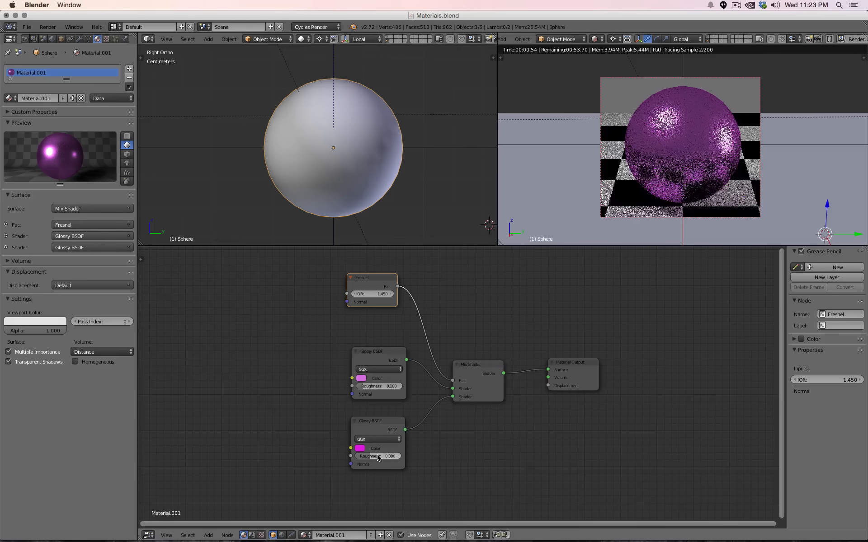
- Set the roughness to 0.4 on the lower Glossy BSDF and 0.2 on the upper one
click(379, 458)
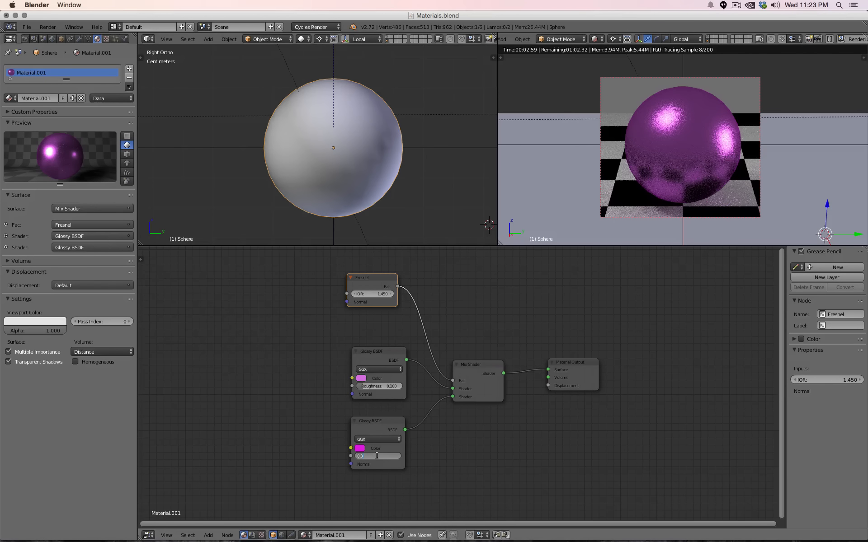
text(.4)
key(Return)
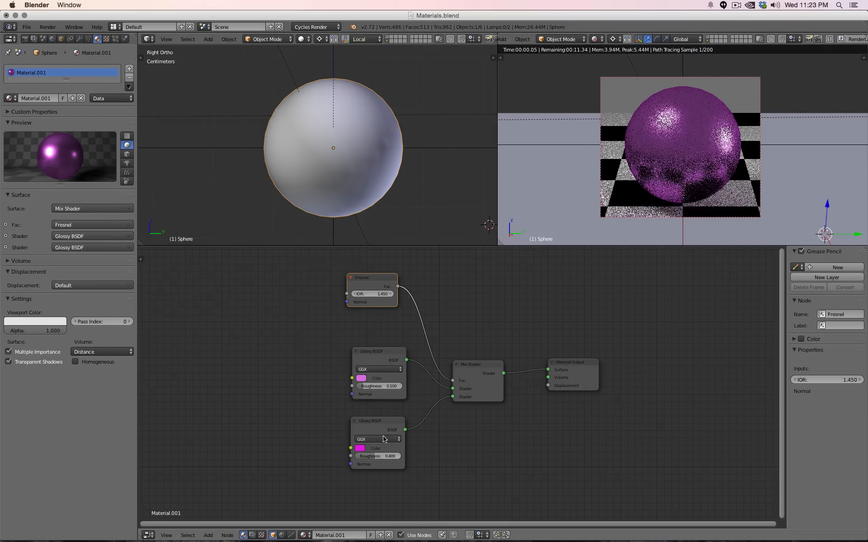
click(378, 385)
text(.2)
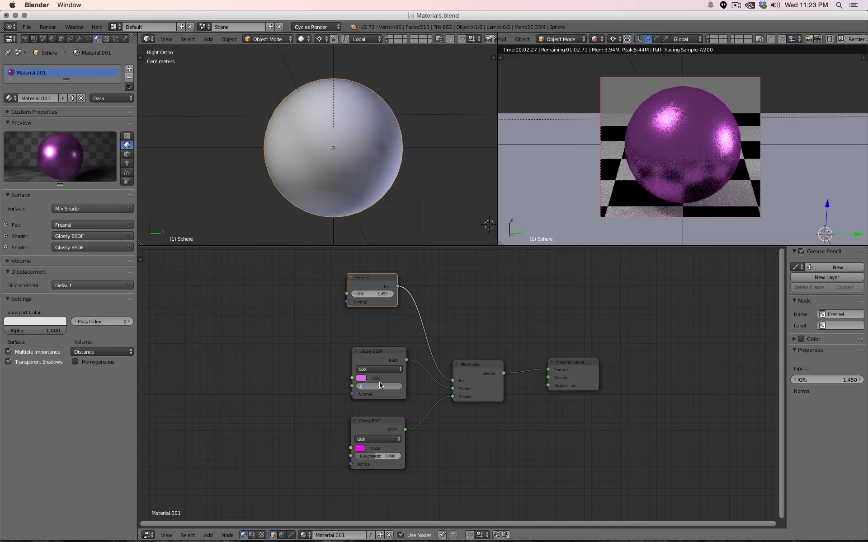
key(Return)
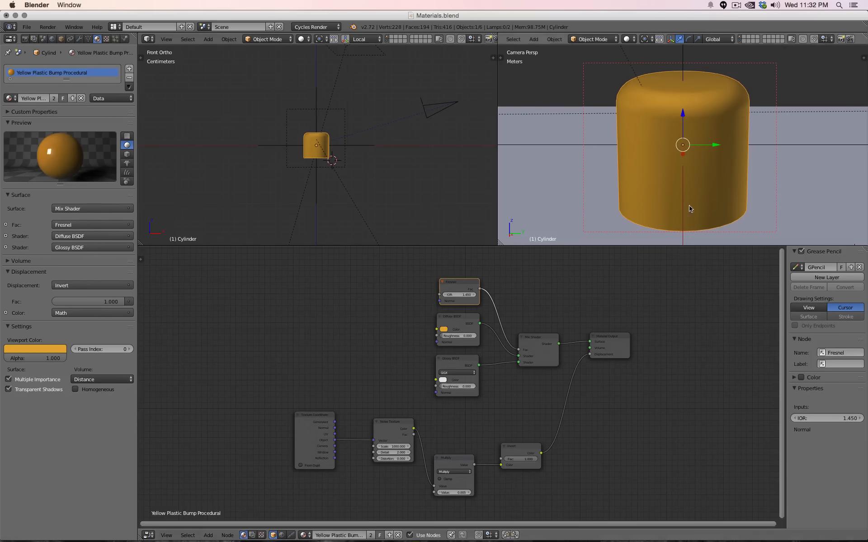
- Show the cylinder in rendered shading and assign it the existing Yrellow Plastic Bump Cylinder Img material
key(shift+z)
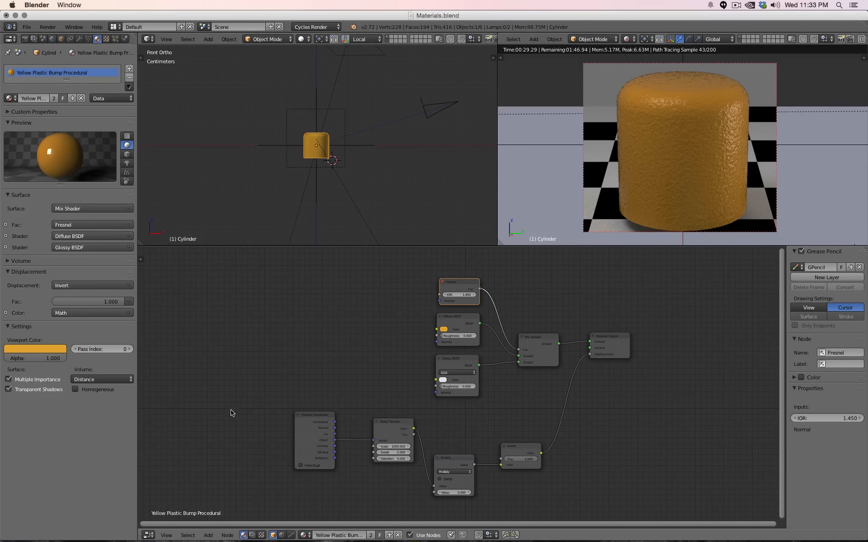
click(8, 99)
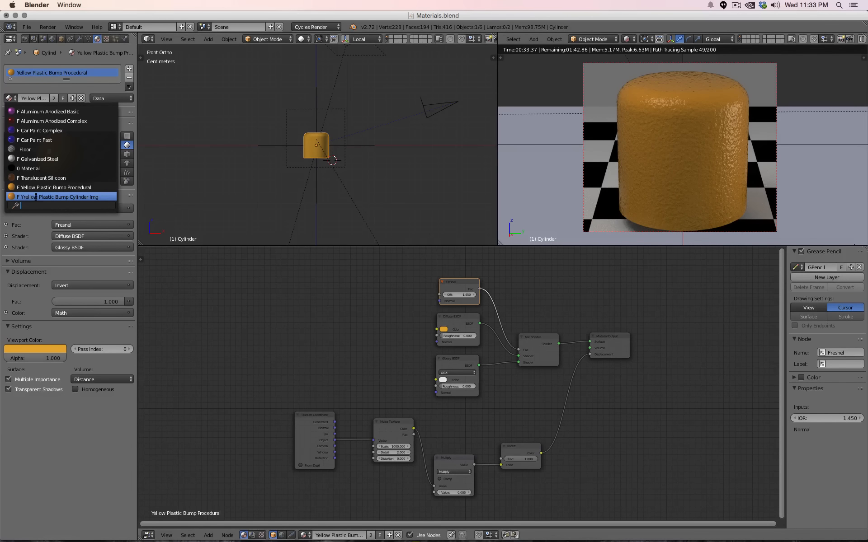
click(44, 197)
- Correct the misspelled material name to "Yellow Plastic Bump Cylinder Img"
double_click(27, 98)
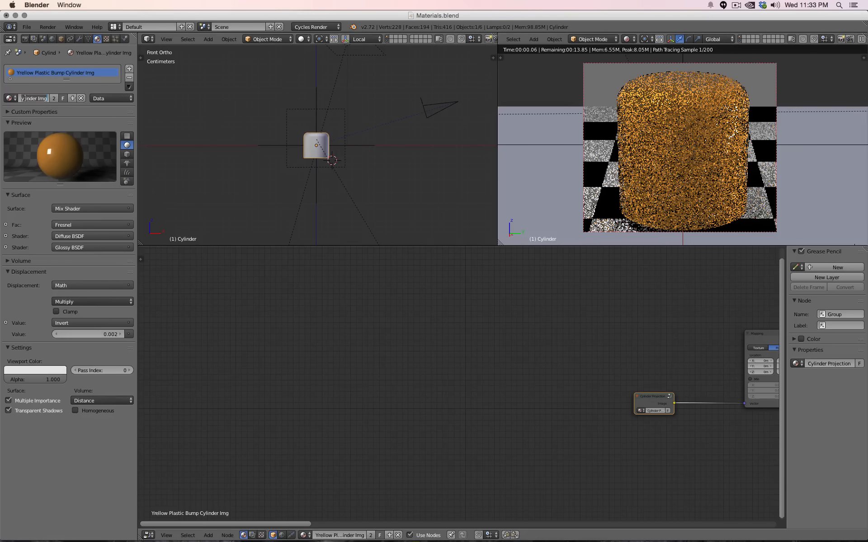
key(Left)
key(Left)
key(Left)
key(Left)
key(Left)
key(Left)
key(Left)
key(Left)
key(Left)
key(Left)
key(Left)
key(Left)
key(Left)
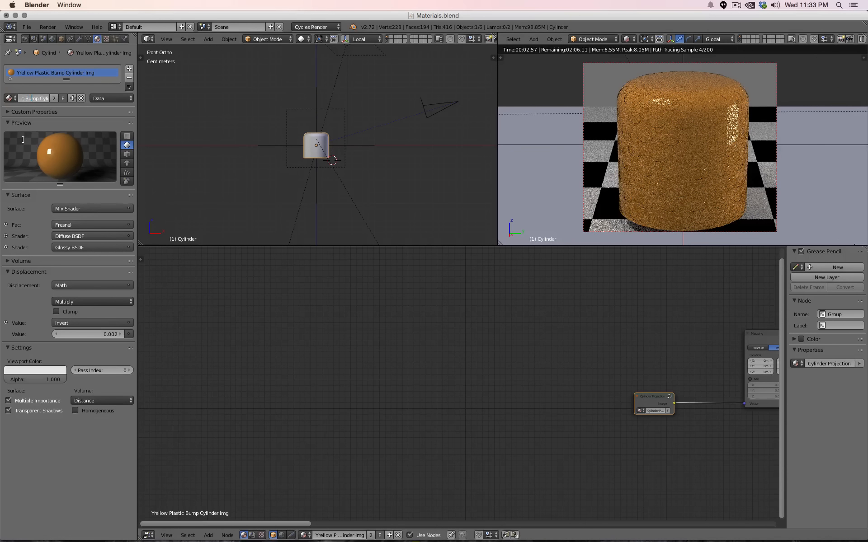
key(Left)
key(Left)
key(Left)
key(Left)
key(Left)
key(Left)
key(BackSpace)
key(Return)
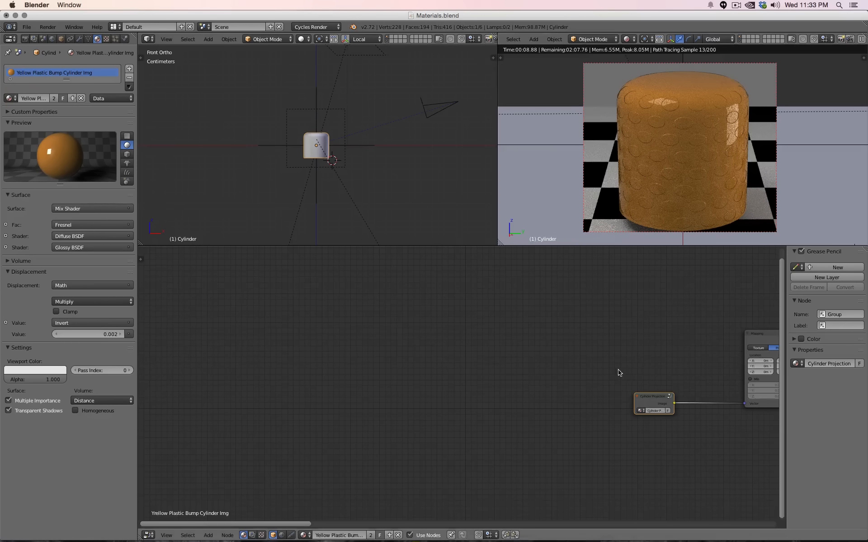
- Spread out the texture chain by moving the Cylinder Projection, Mapping and Image Texture nodes further from the shader nodes
middle_drag(618, 370, 229, 421)
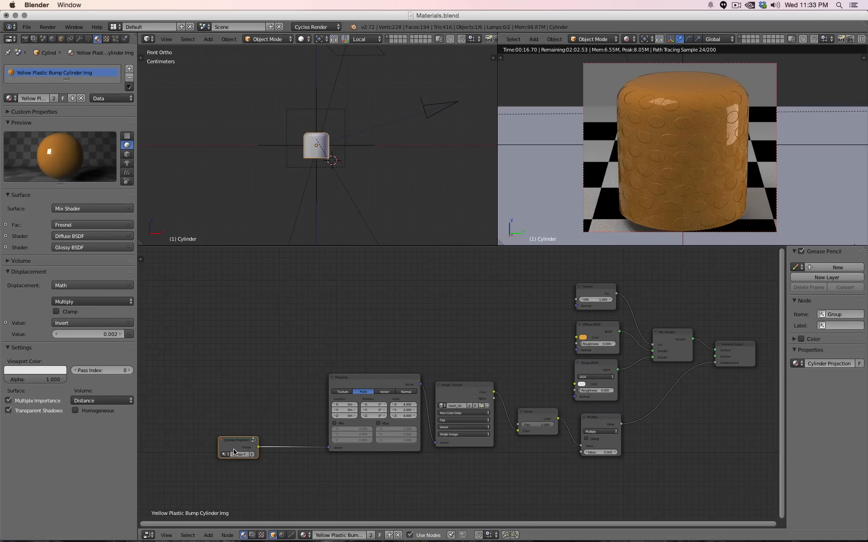
drag(244, 442, 191, 479)
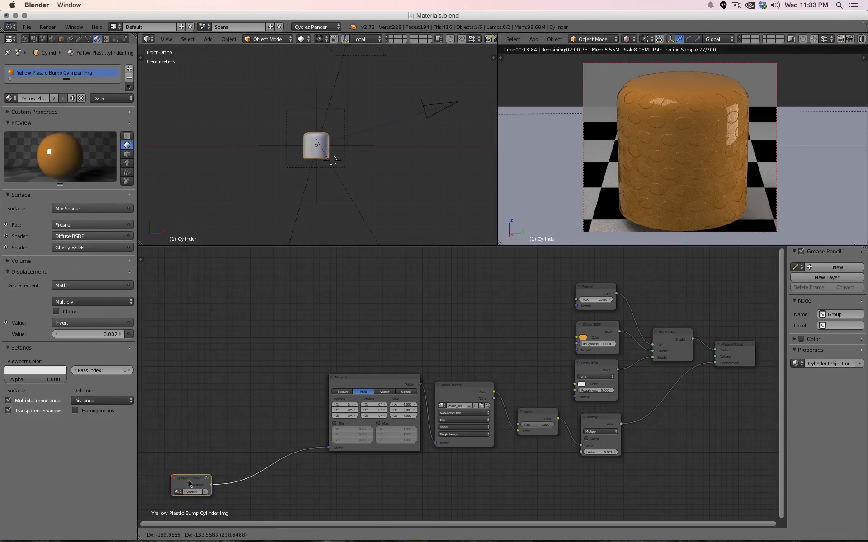
drag(385, 386, 331, 397)
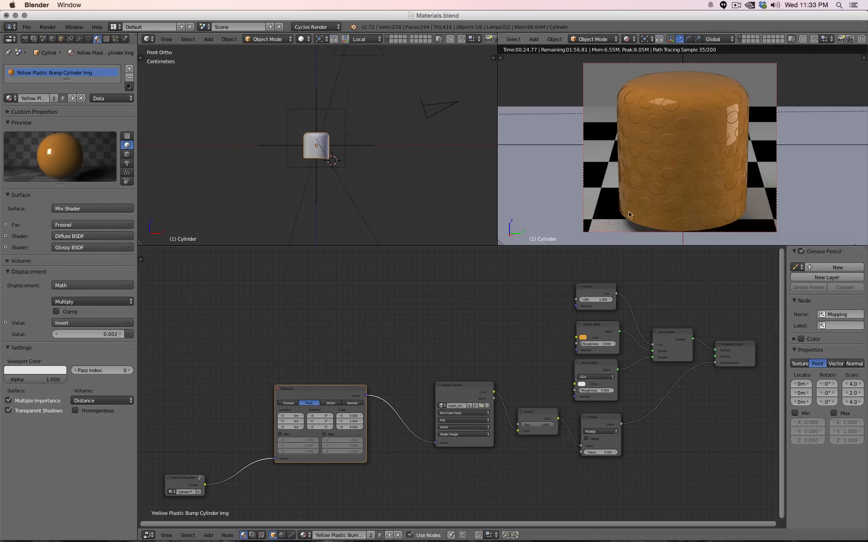
click(457, 393)
drag(457, 393, 419, 394)
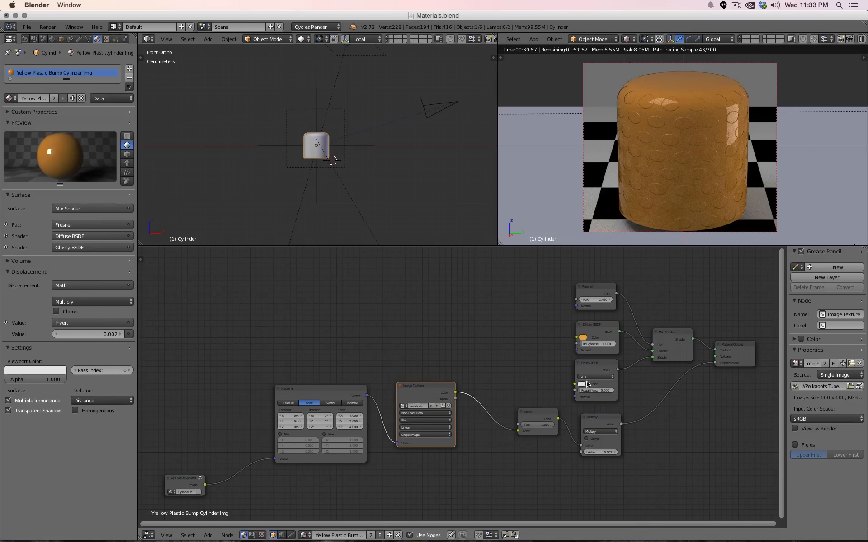
- Change the front-view 3D area to the UV/Image Editor to inspect the circular mesh texture
click(147, 40)
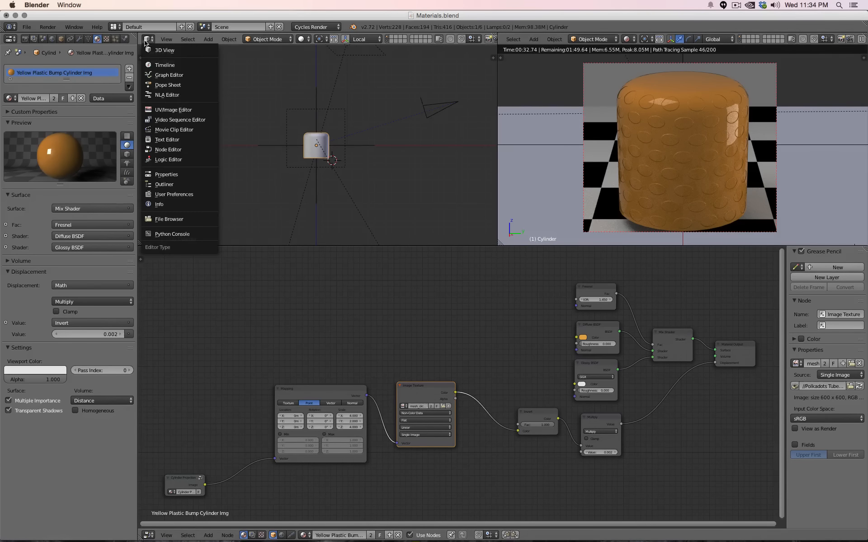
click(158, 110)
scroll(331, 131, up, 5)
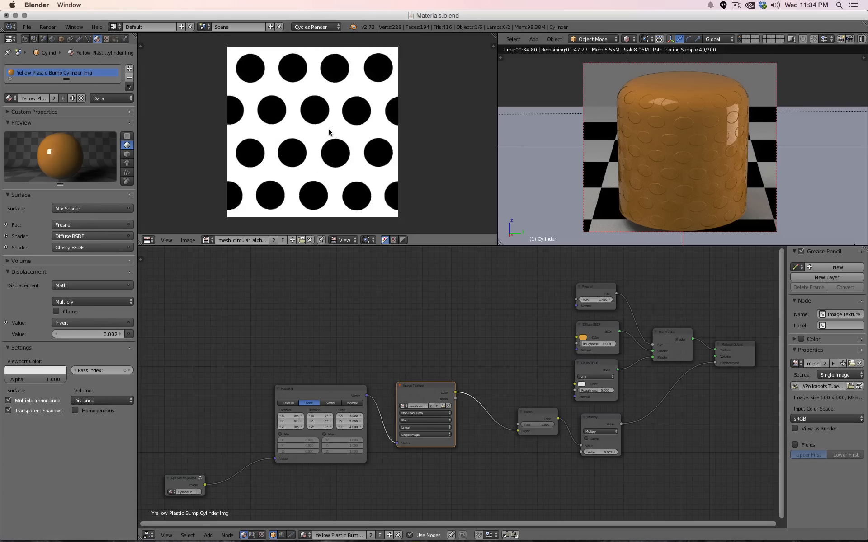
scroll(334, 130, down, 2)
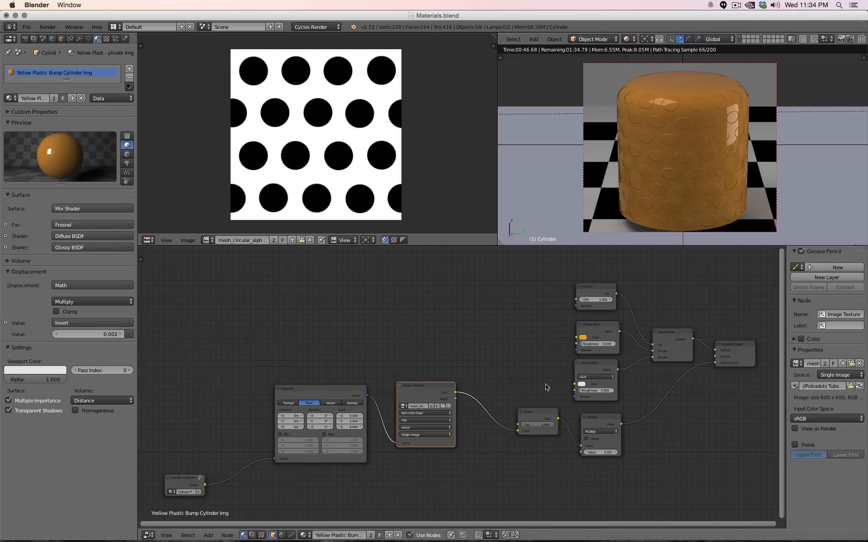
- Try mesh_hexagonal_alpha.jpg in the Image Texture node and display the same image in the image editor
scroll(465, 402, up, 1)
scroll(465, 402, up, 3)
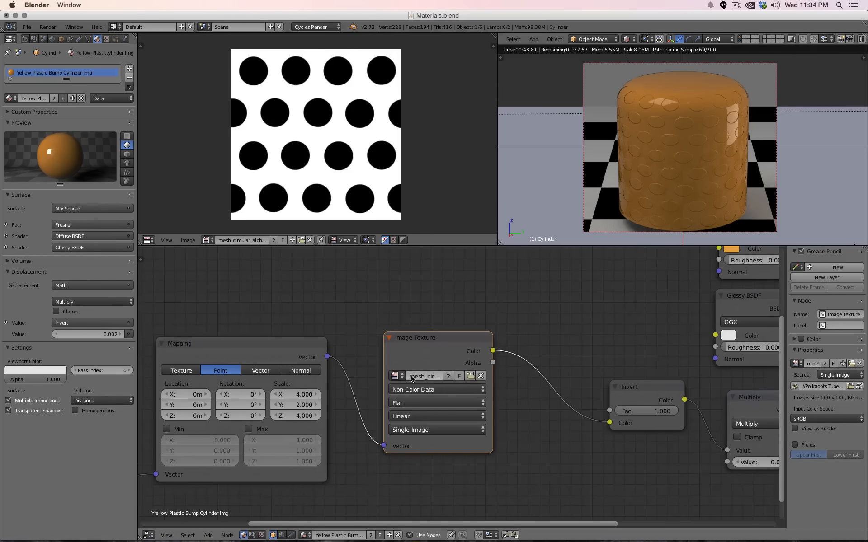
click(395, 376)
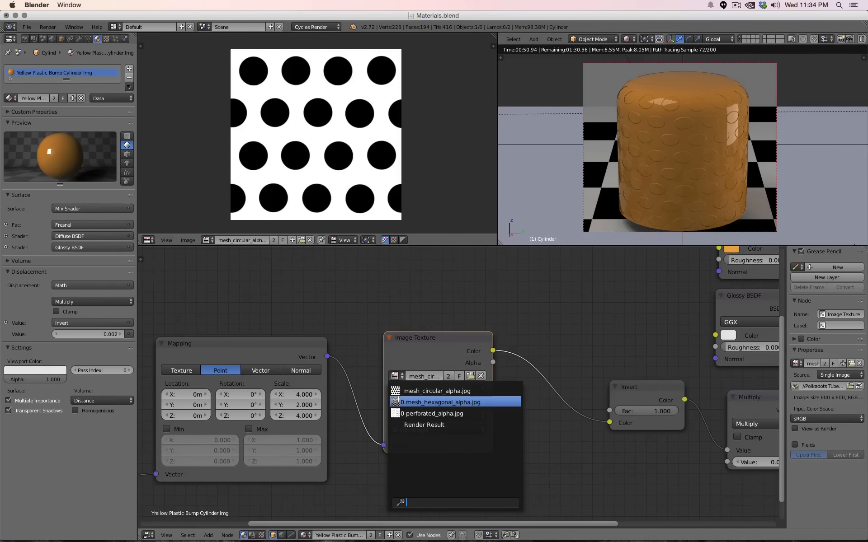
click(397, 402)
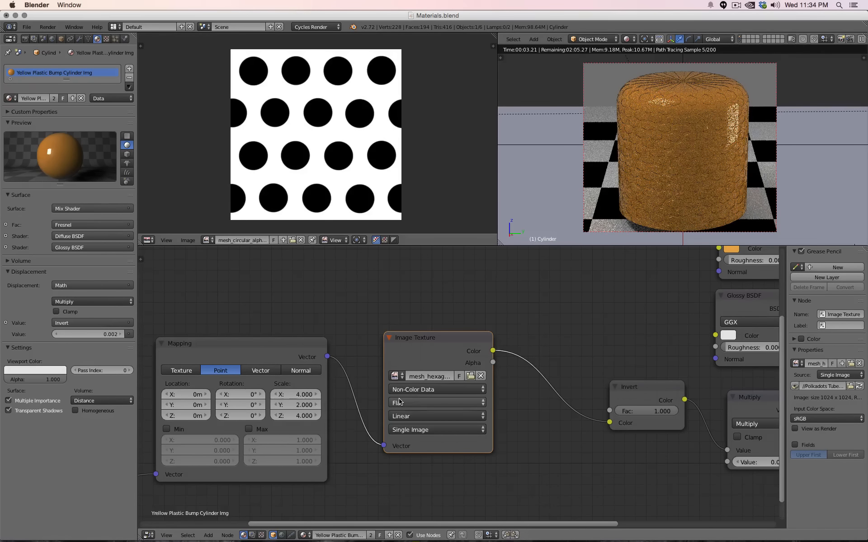
click(205, 240)
click(246, 263)
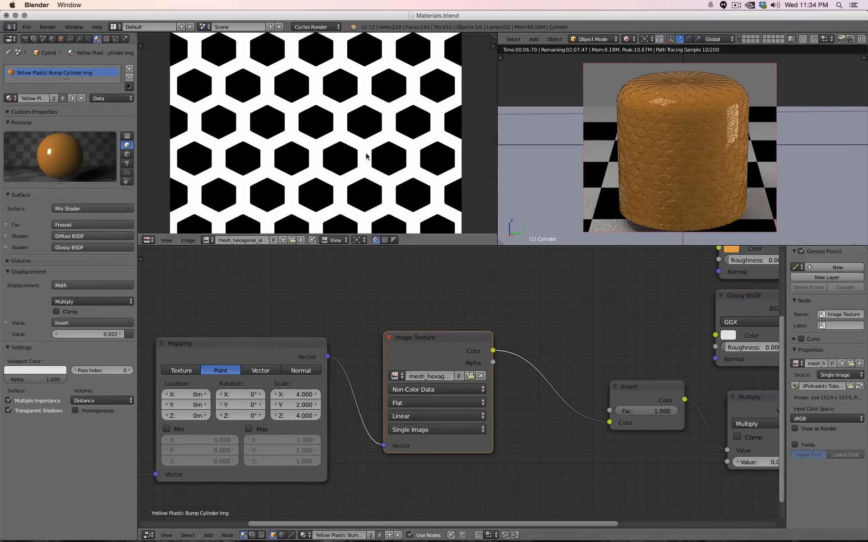
scroll(363, 139, down, 2)
- Switch the Image Texture node to perforated_alpha.jpg and return the camera view to solid shading
click(395, 376)
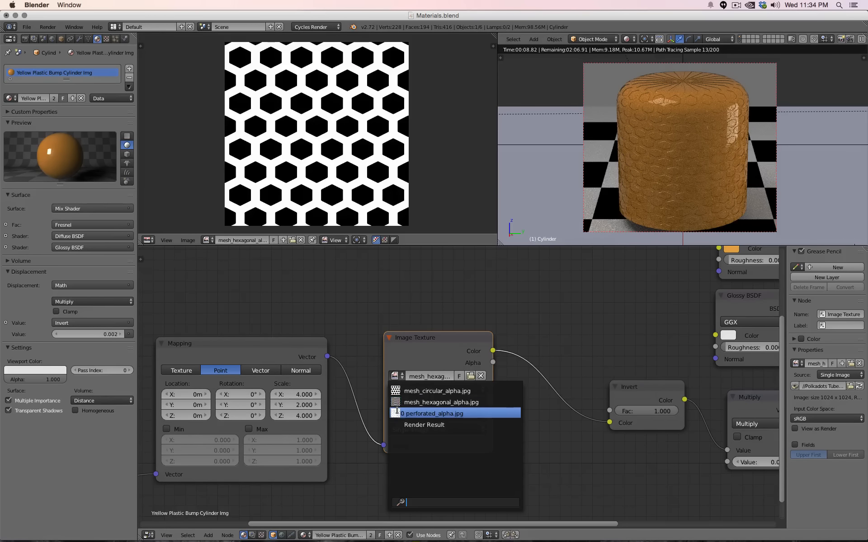
click(434, 413)
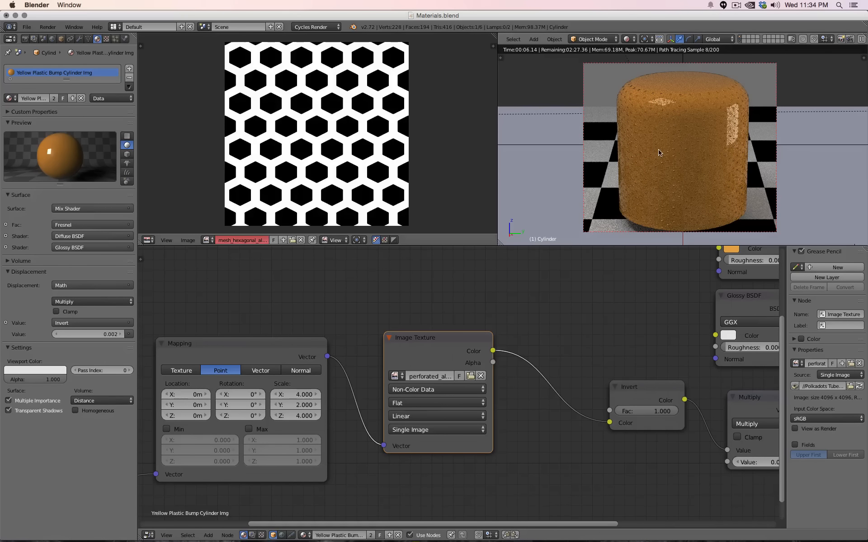
key(shift+z)
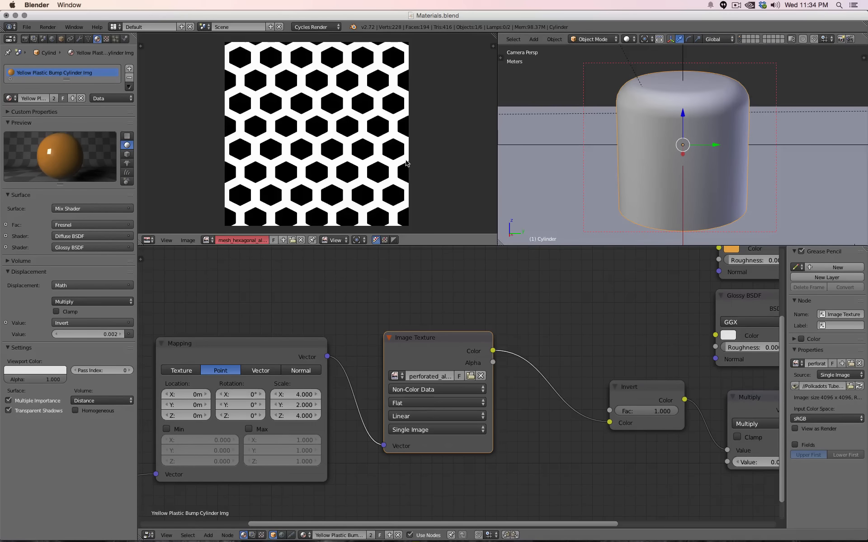
- Maximize the image editor and display mesh_circular_alpha.jpg in it
key(shift+space)
scroll(428, 186, up, 4)
scroll(429, 189, down, 1)
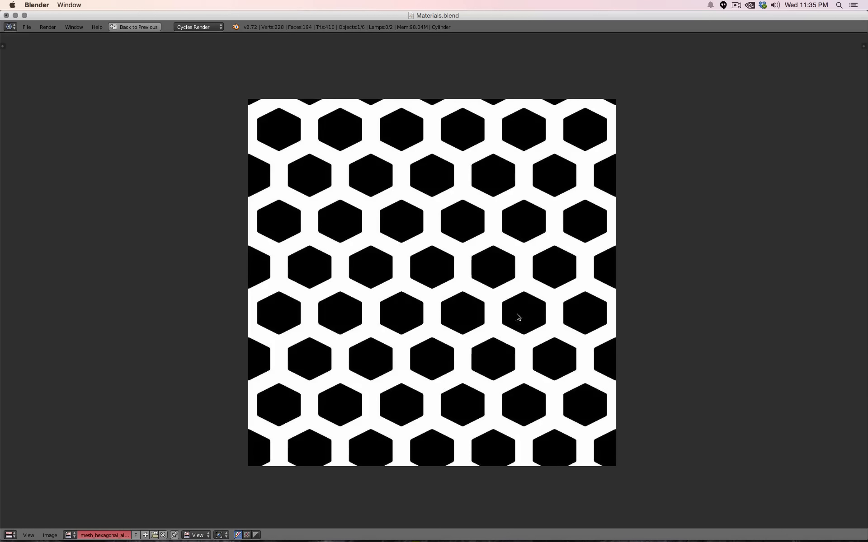
click(70, 536)
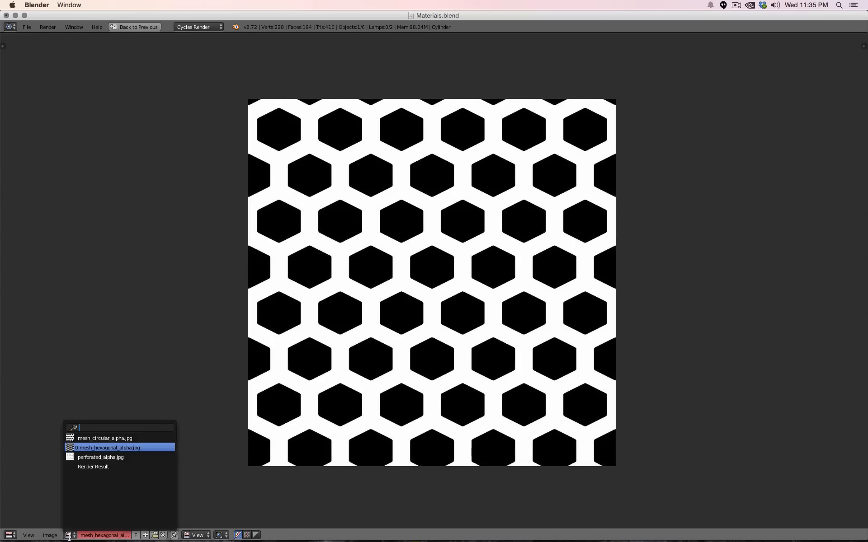
click(101, 437)
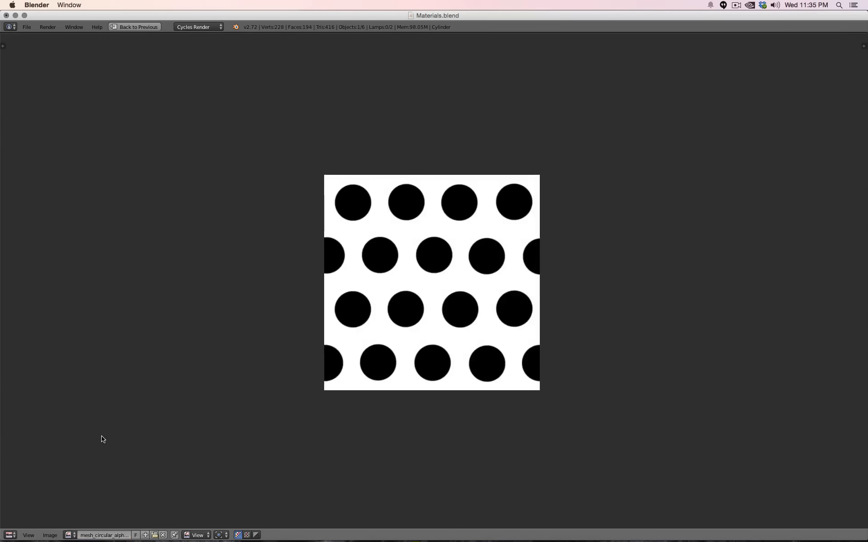
- Switch to Safari and browse the Google image results for seamless texture, previewing the interlocking pattern and the Metal category
scroll(213, 326, up, 2)
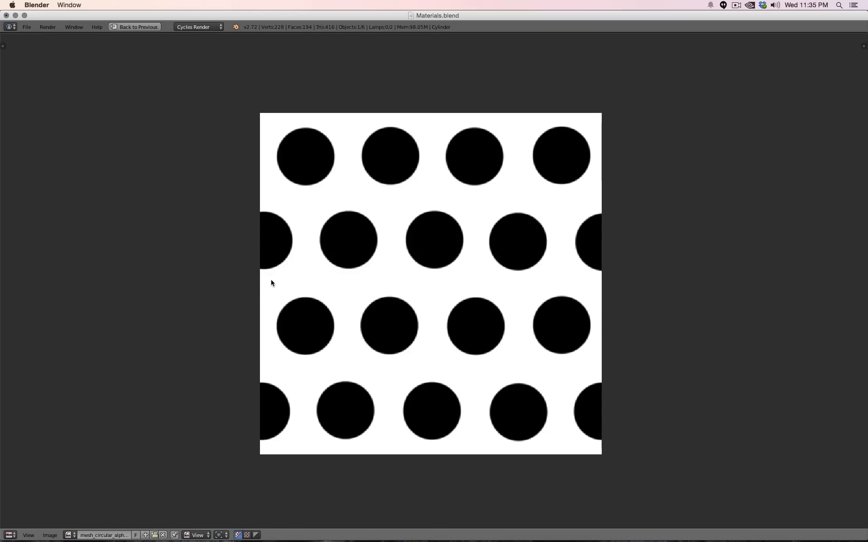
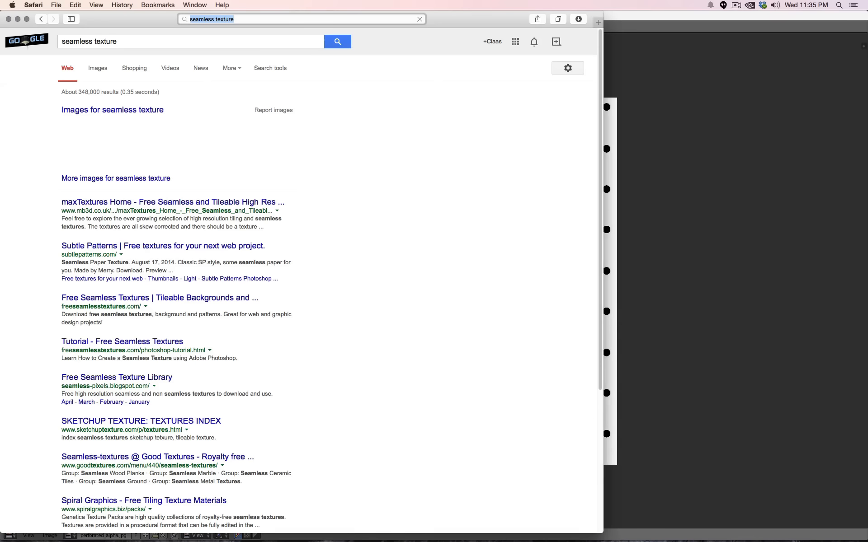
click(98, 69)
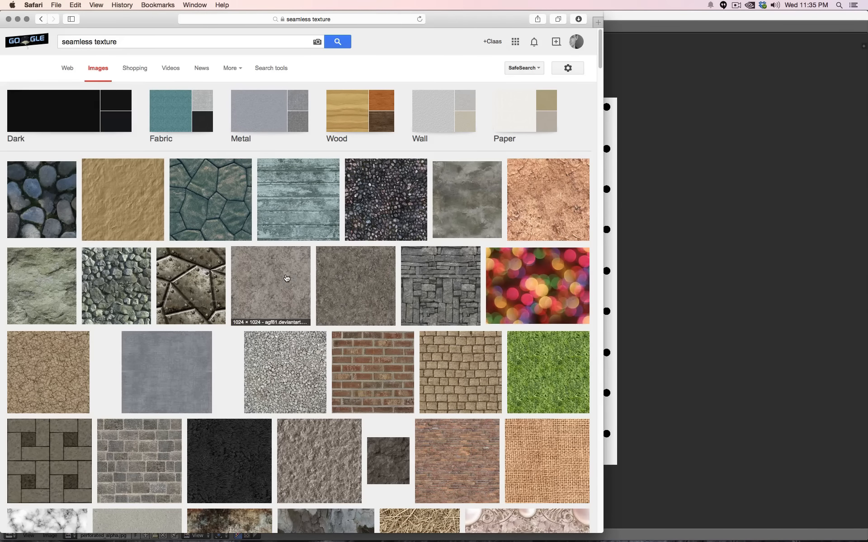
scroll(289, 298, down, 5)
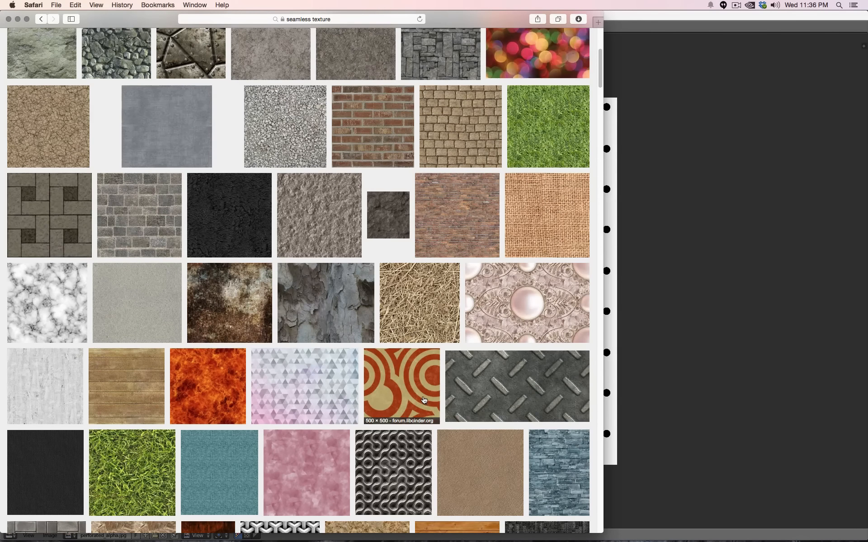
scroll(424, 400, down, 4)
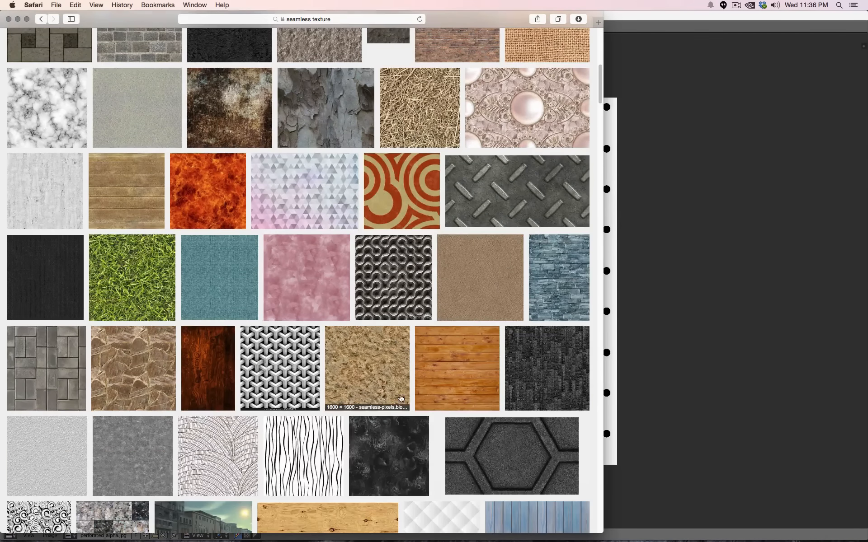
click(274, 375)
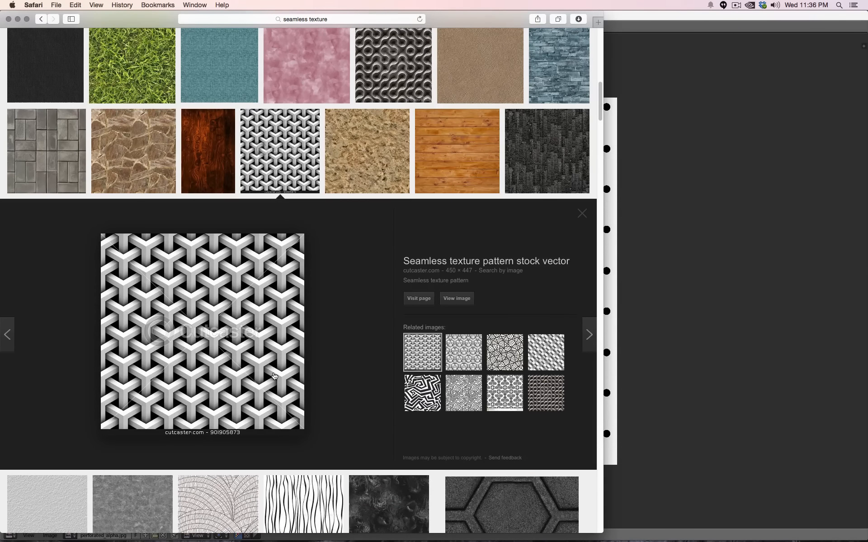
scroll(274, 376, down, 15)
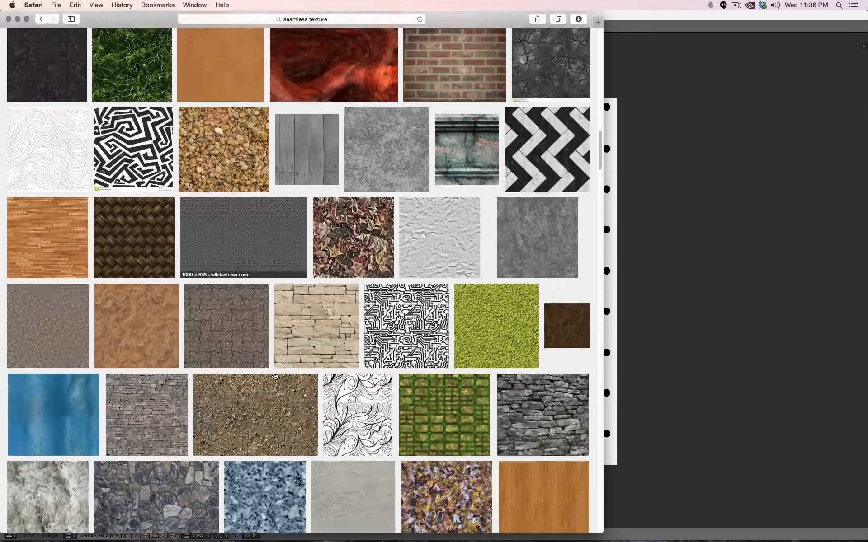
scroll(273, 376, up, 20)
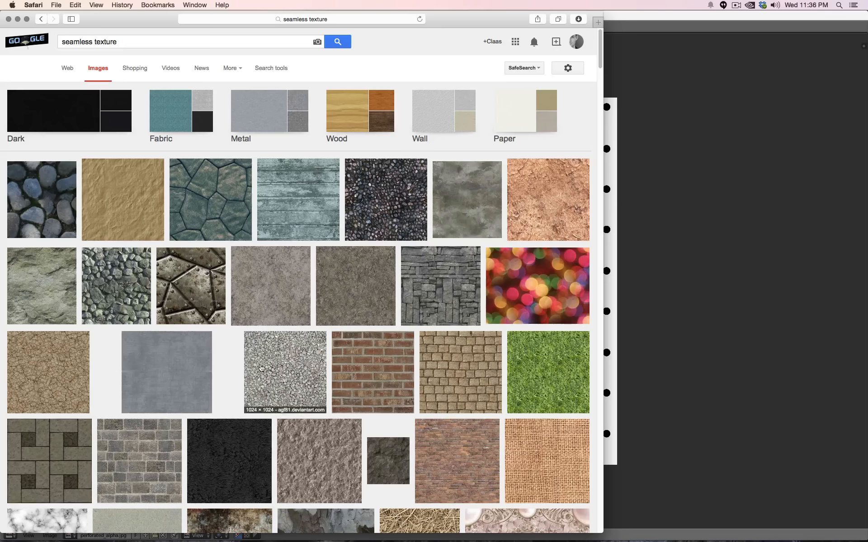
click(289, 111)
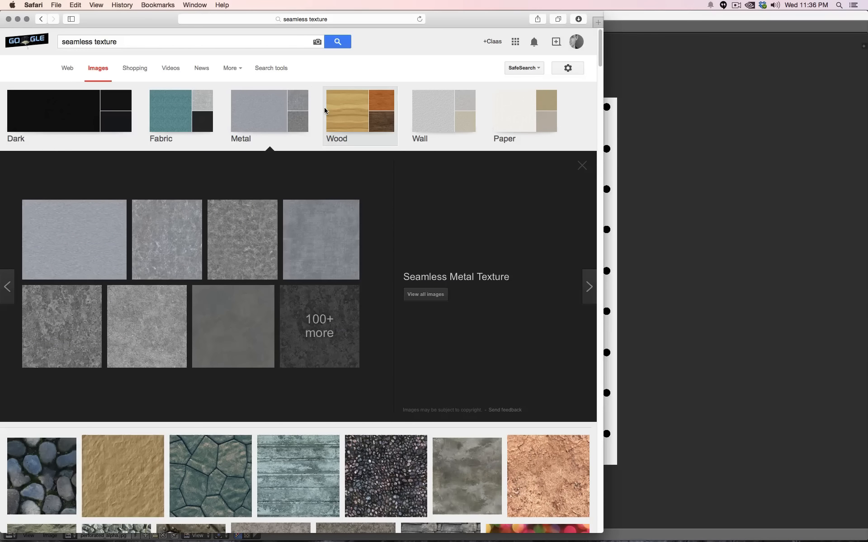
- Search Google Images for seamless metal pattern texture and open the full-size image of the "Light Metal Grid" patterns
click(138, 45)
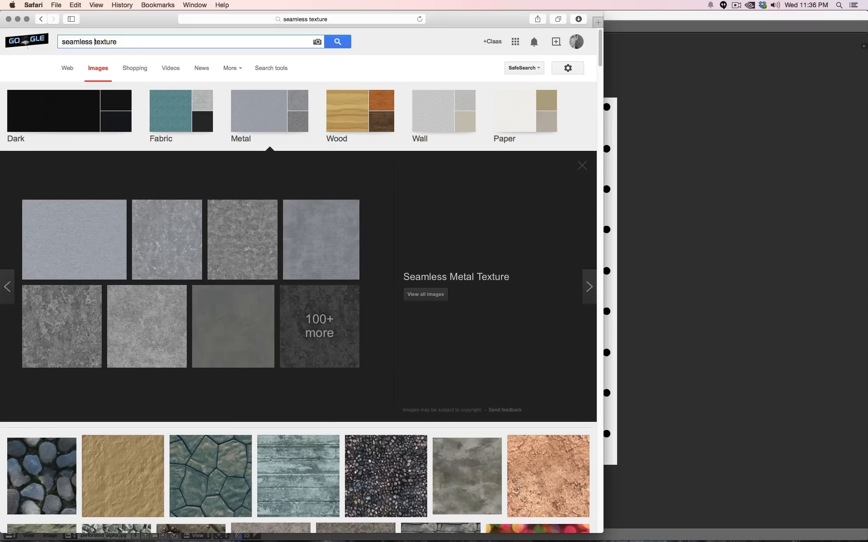
text(metal pattern)
key(Return)
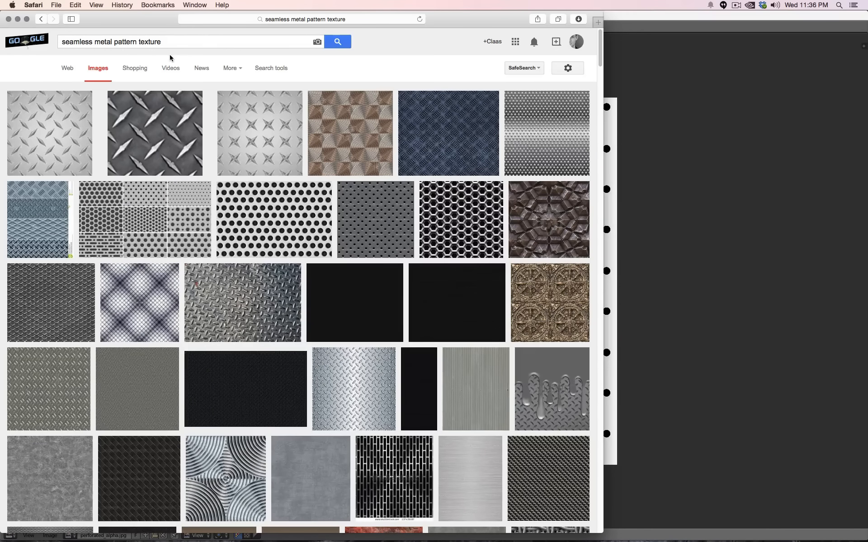
click(136, 226)
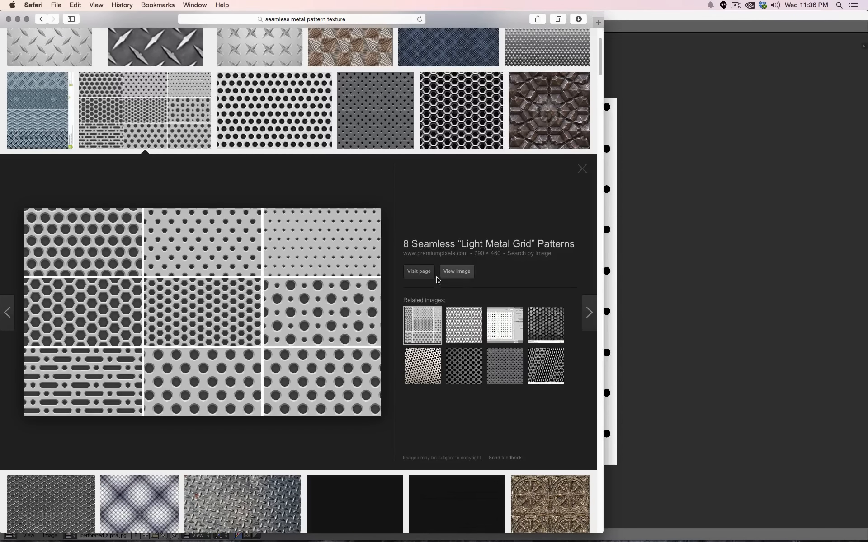
click(466, 274)
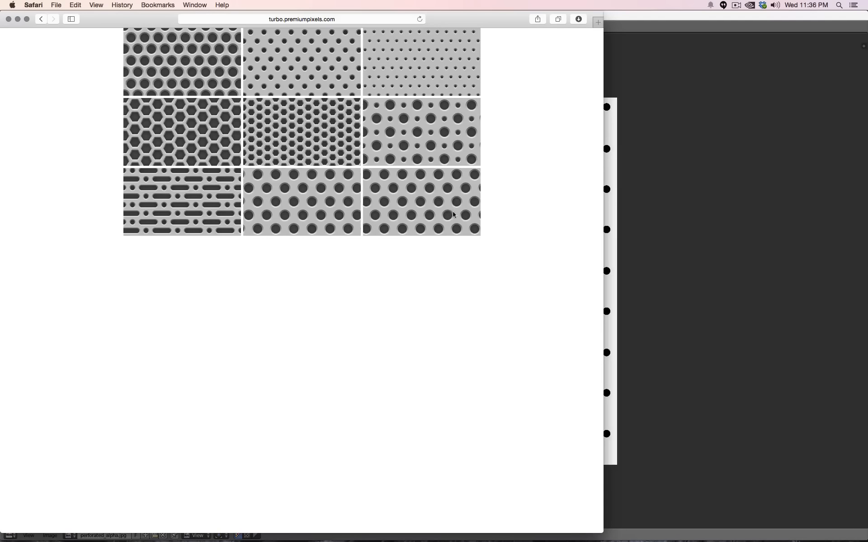
- Return to the image search results and browse the further seamless metal pattern textures
click(41, 19)
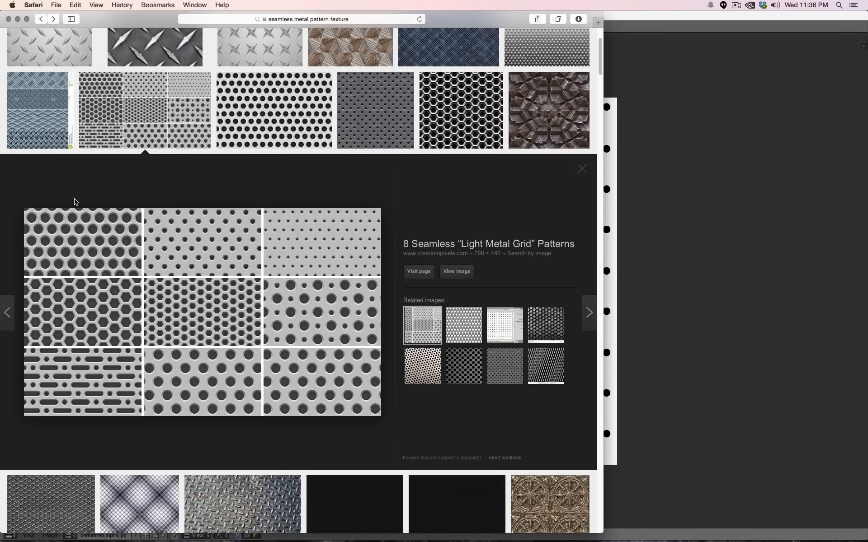
scroll(75, 202, down, 10)
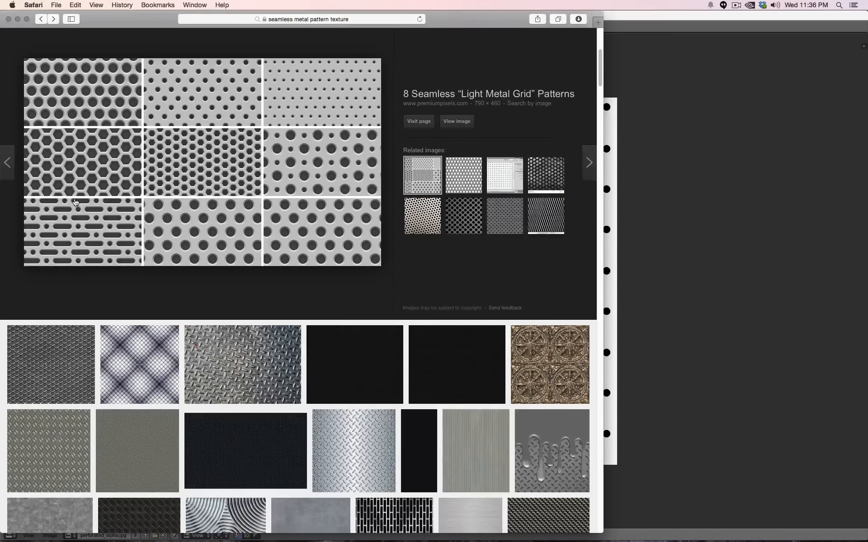
scroll(75, 202, down, 8)
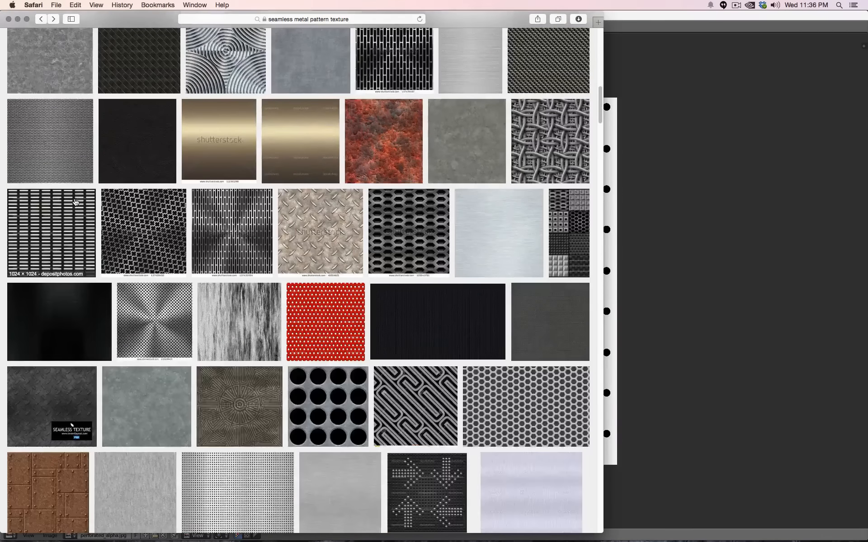
scroll(75, 202, down, 2)
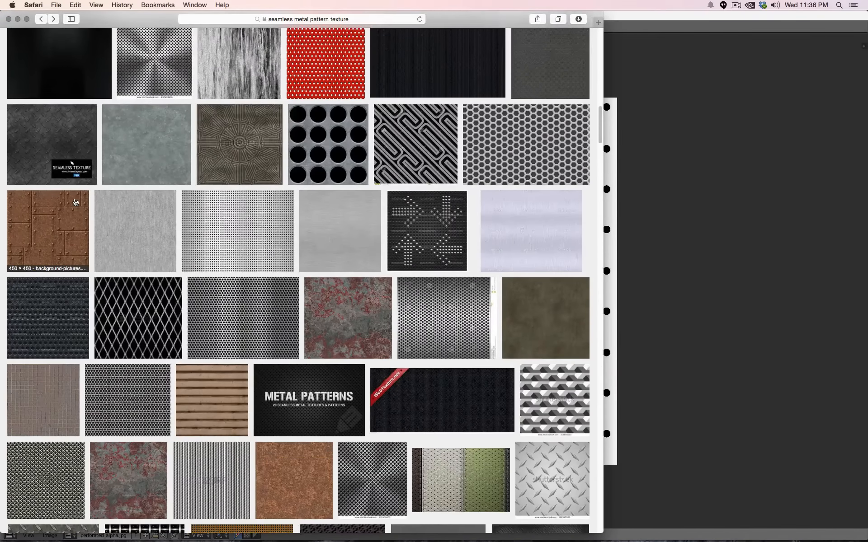
scroll(75, 202, down, 3)
scroll(75, 202, down, 5)
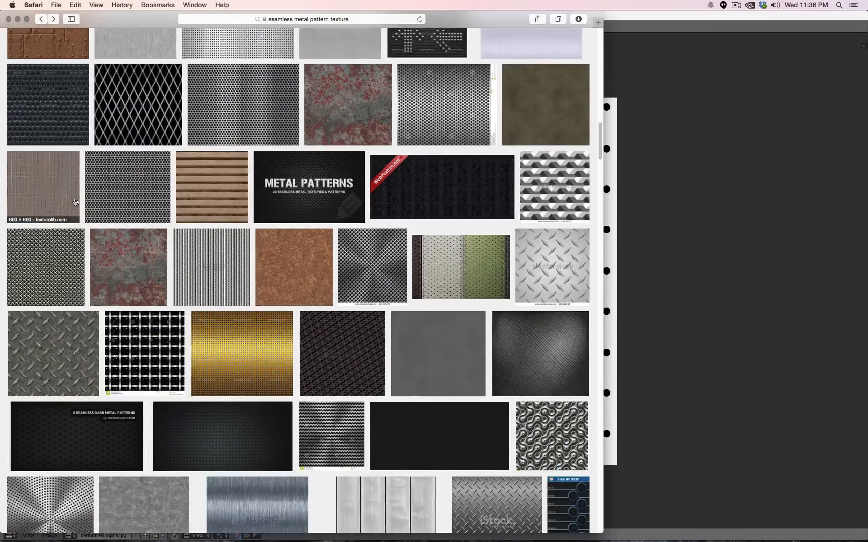
scroll(75, 202, up, 6)
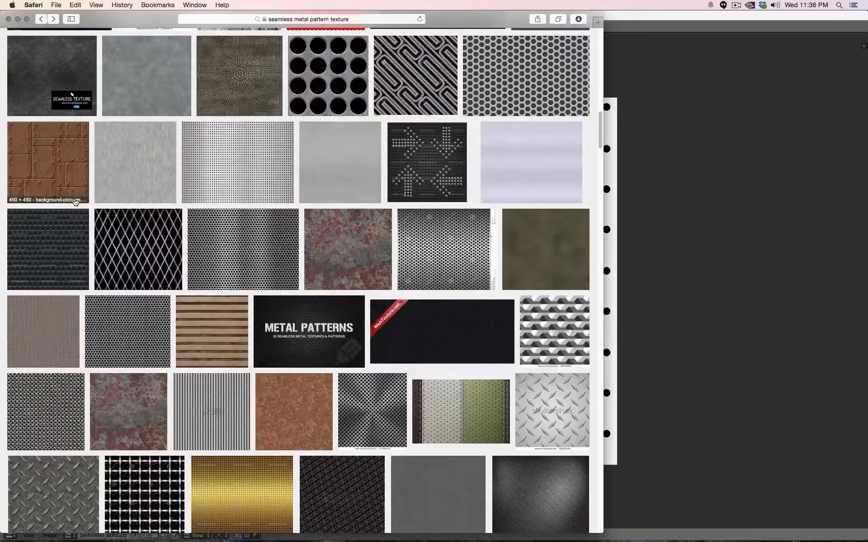
- Preview the Metal Mesh Pattern and Metal Grate images related to the "Light Metal Grid" result
click(75, 202)
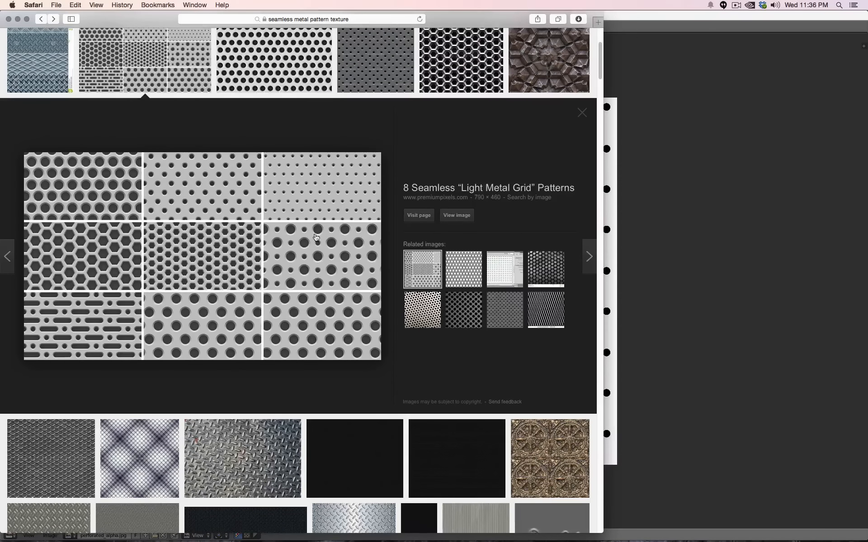
click(453, 267)
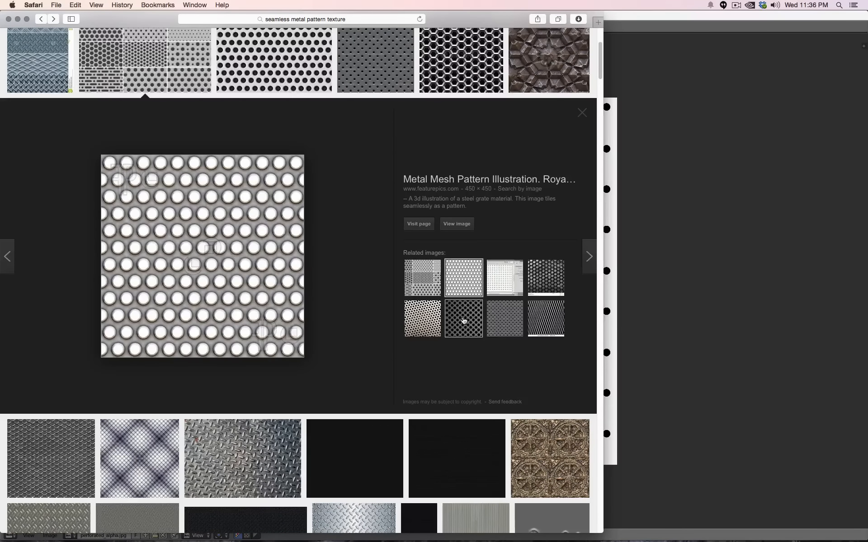
click(463, 321)
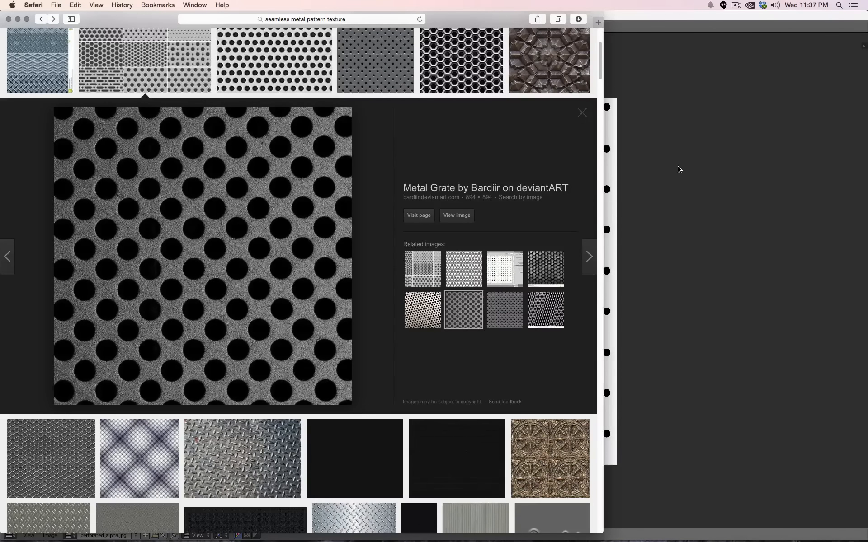
- Switch back to Blender, restore the multi-area layout, and display mesh_circular_alpha.jpg in the image editor
click(663, 198)
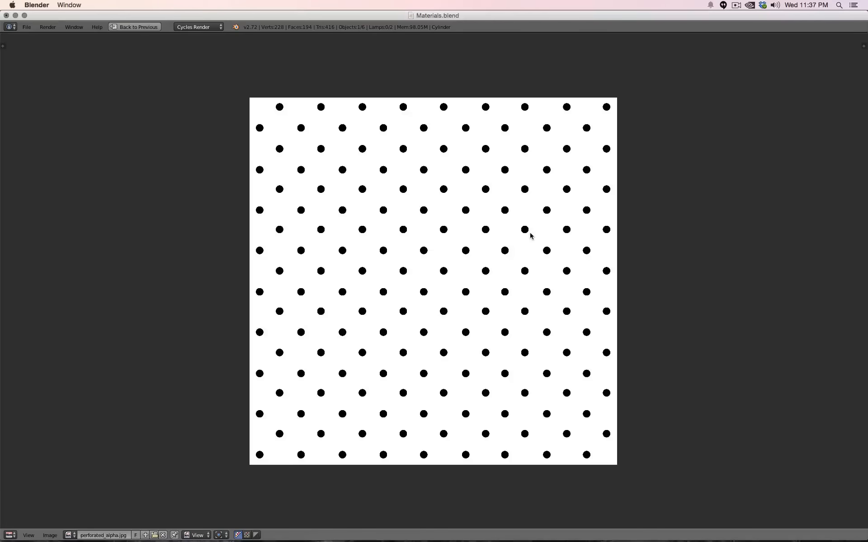
key(shift+space)
scroll(392, 154, down, 4)
scroll(391, 154, down, 1)
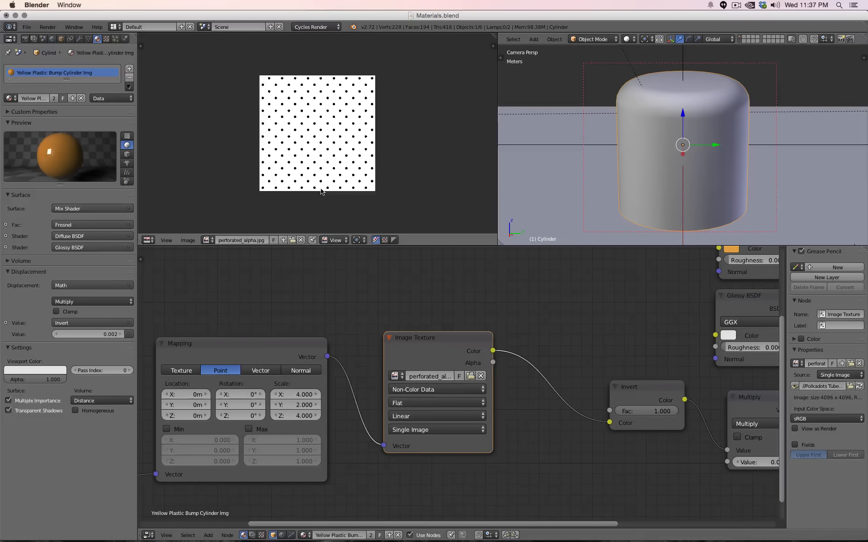
click(215, 240)
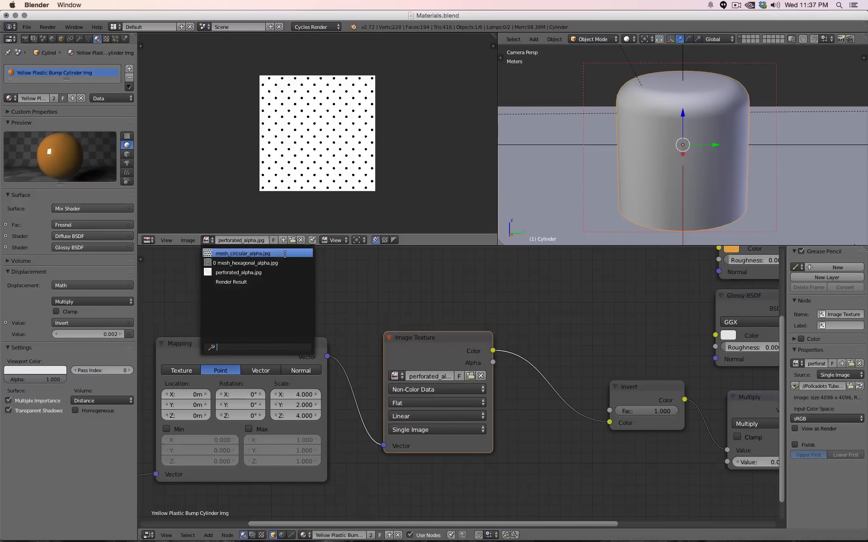
click(284, 254)
scroll(336, 154, up, 6)
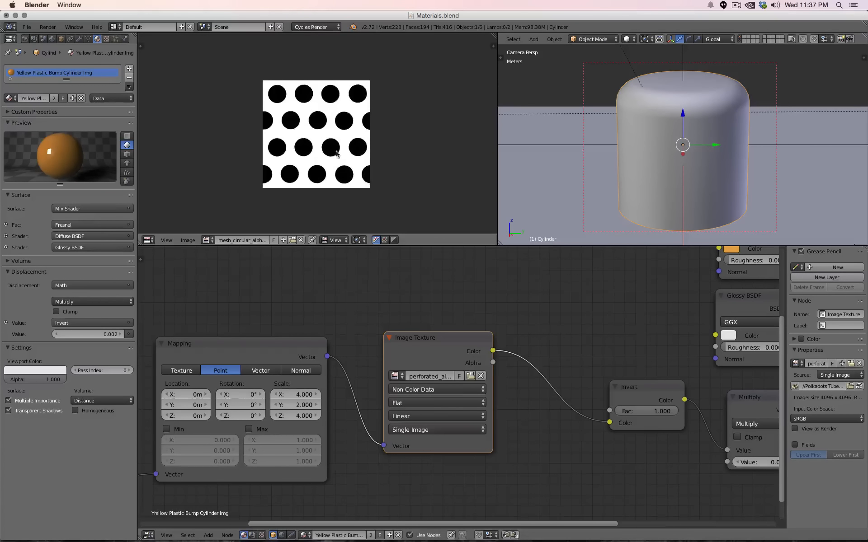
- Inspect the nodes inside the Cylinder Projection group that feeds the Mapping node, and return to the material's node tree
scroll(354, 291, down, 3)
scroll(336, 345, up, 1)
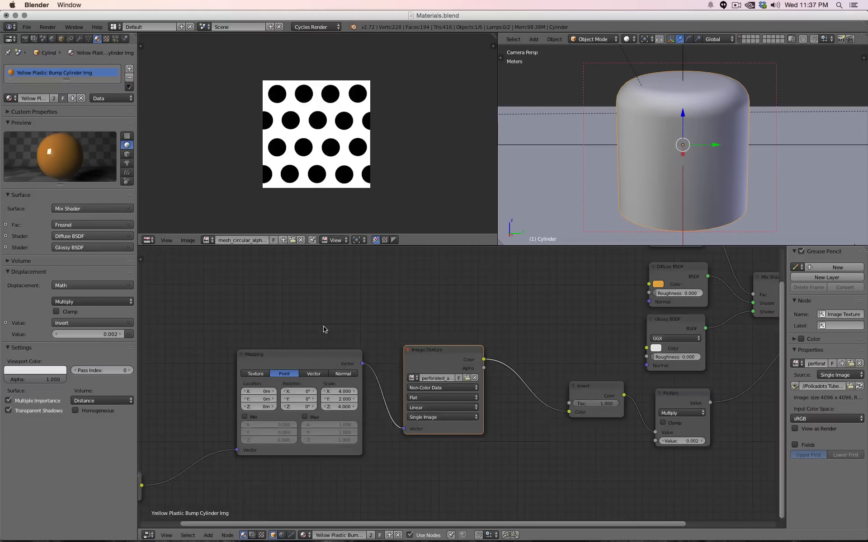
middle_drag(324, 329, 430, 300)
click(405, 331)
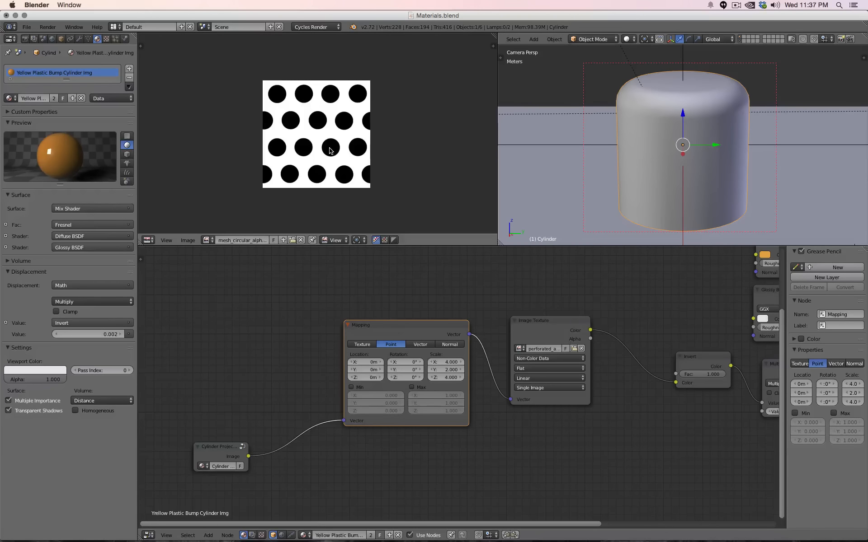
click(218, 450)
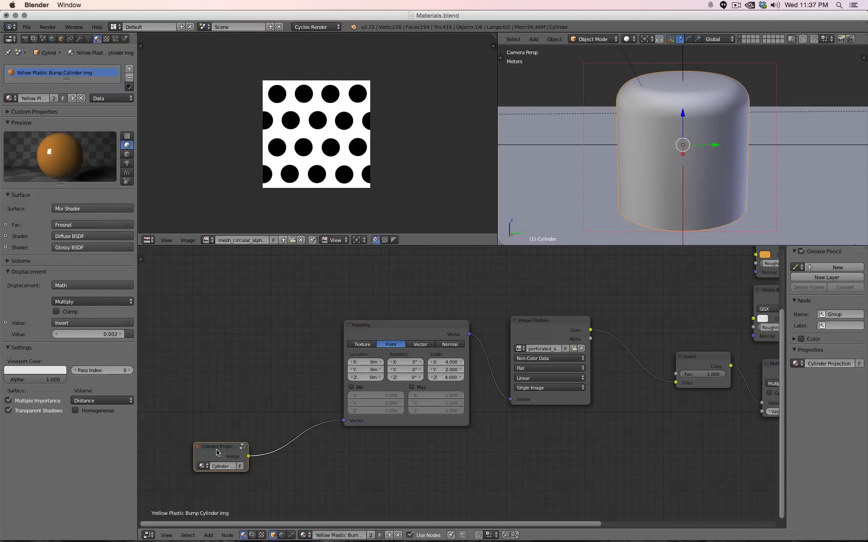
key(Tab)
key(Home)
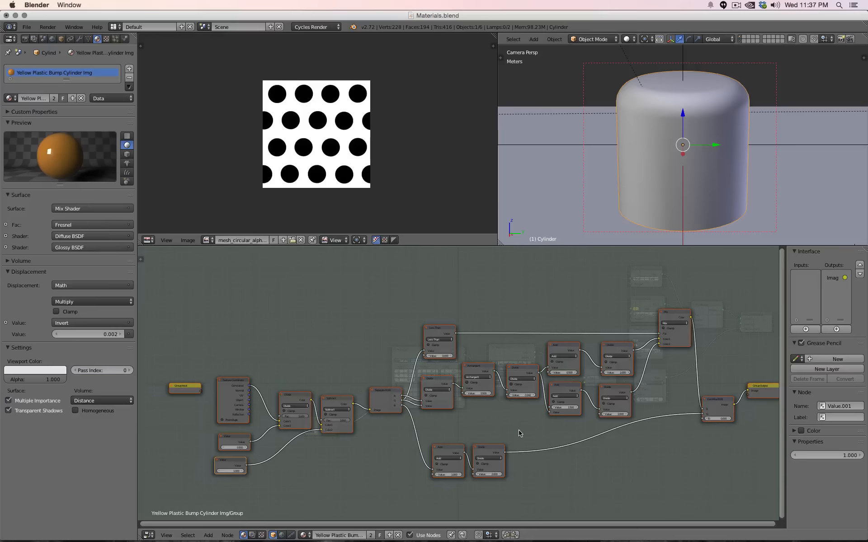
middle_drag(521, 424, 505, 402)
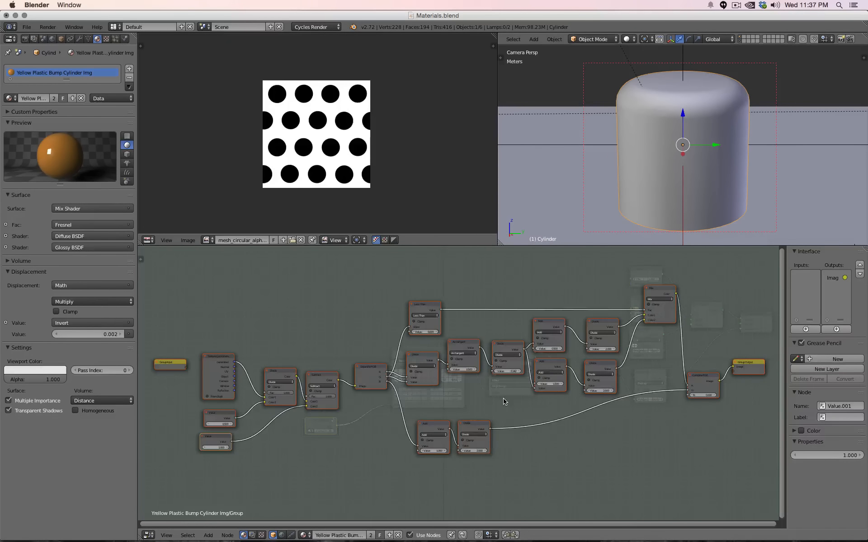
key(Tab)
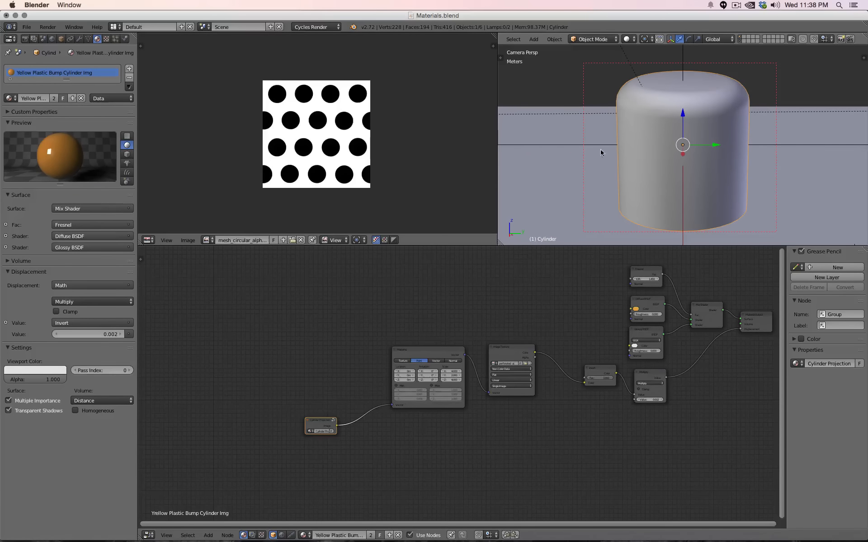
- Examine the inside of the Cylinder Projection group again, close it, and set the cylinder's 3D view to right orthographic
key(Tab)
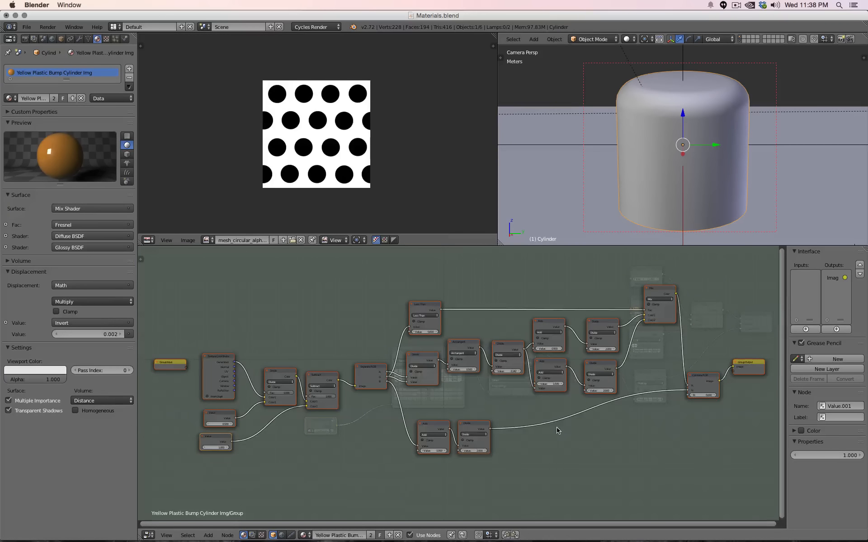
scroll(557, 430, up, 2)
scroll(557, 430, down, 1)
key(Tab)
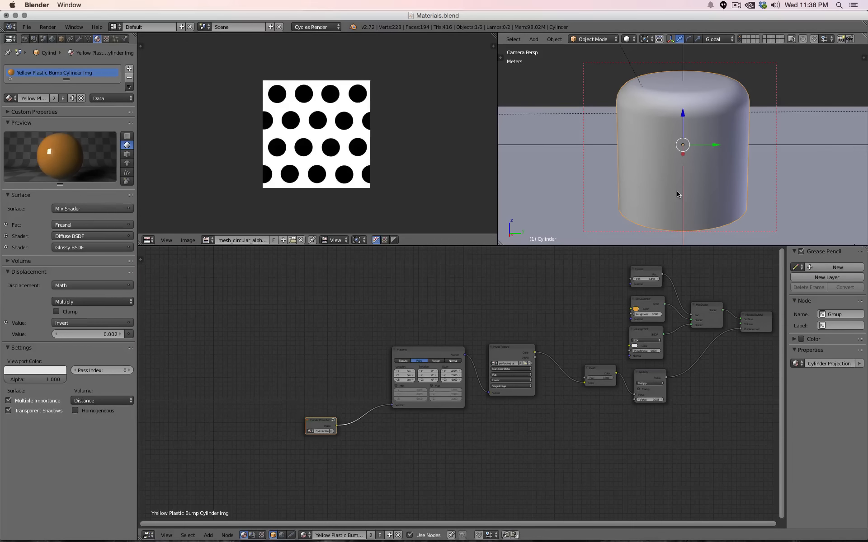
key(KP_3)
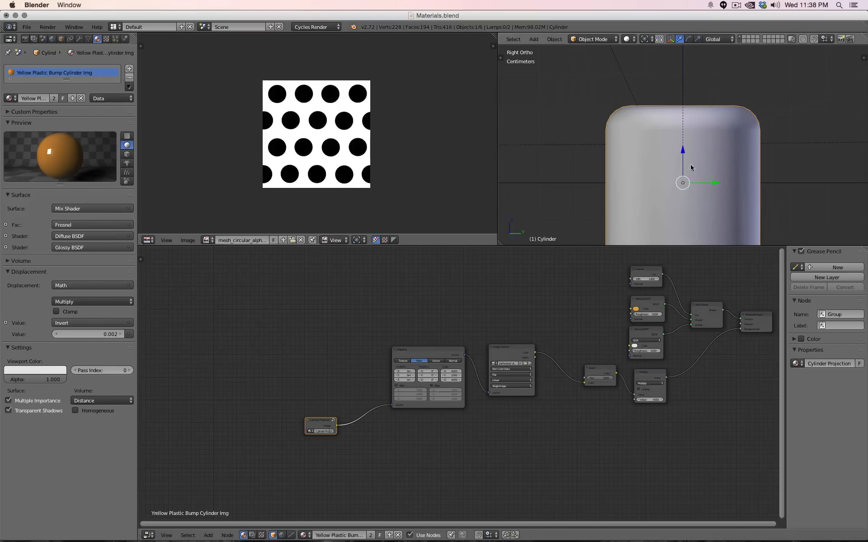
- Return to the camera view and add two horizontal loop cuts around the cylinder's side, one near the base and one around the middle
shift+middle_drag(726, 186, 716, 134)
scroll(713, 146, down, 3)
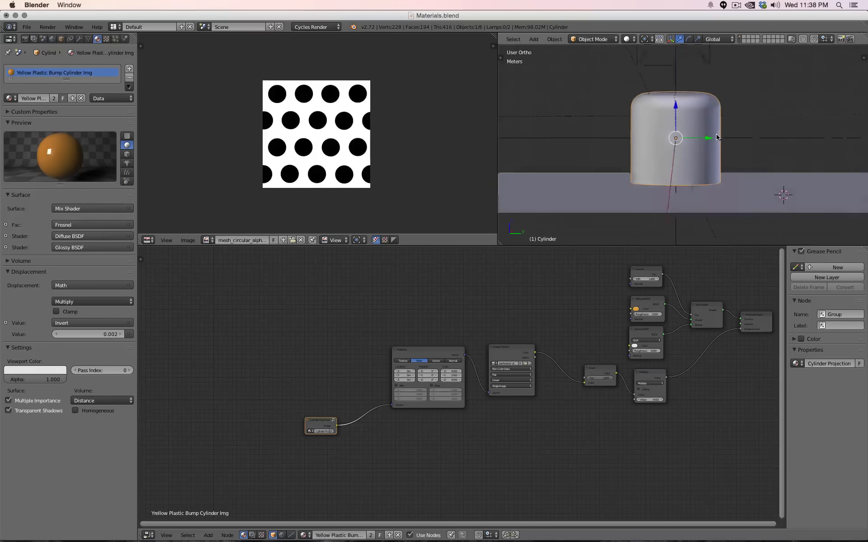
key(KP_0)
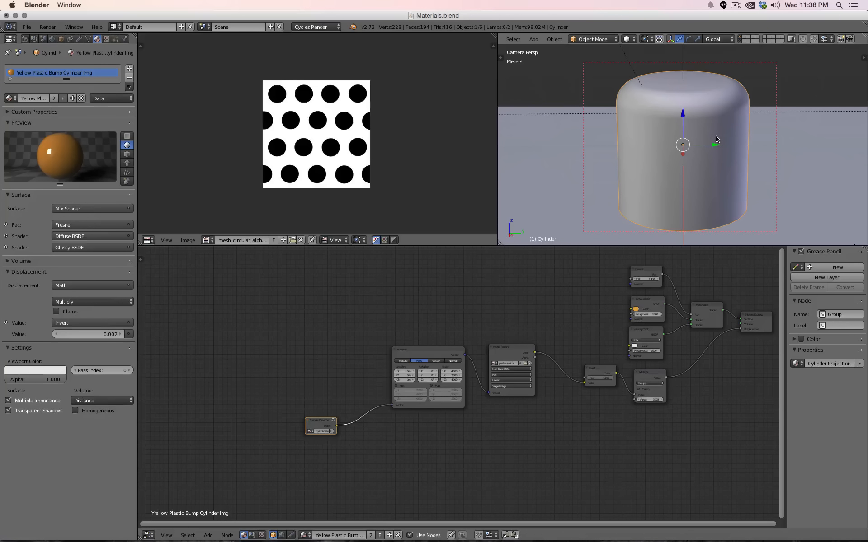
key(Tab)
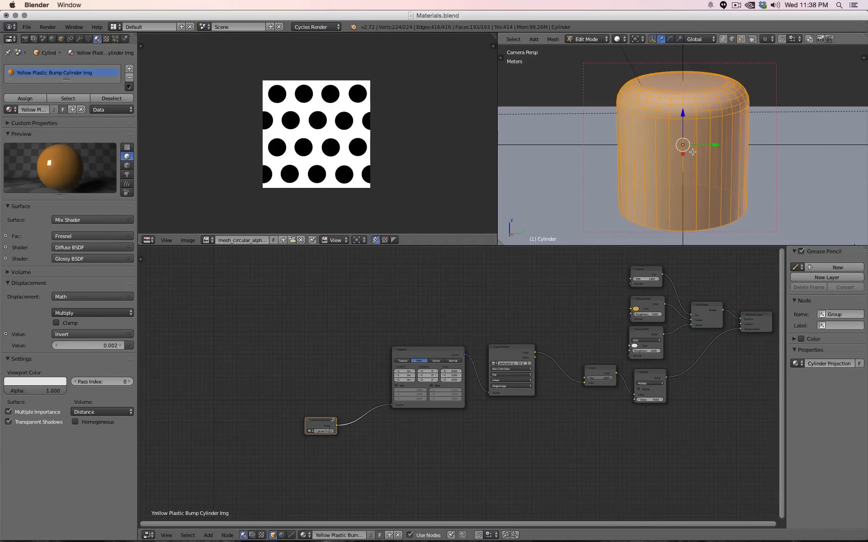
key(ctrl+r)
click(684, 135)
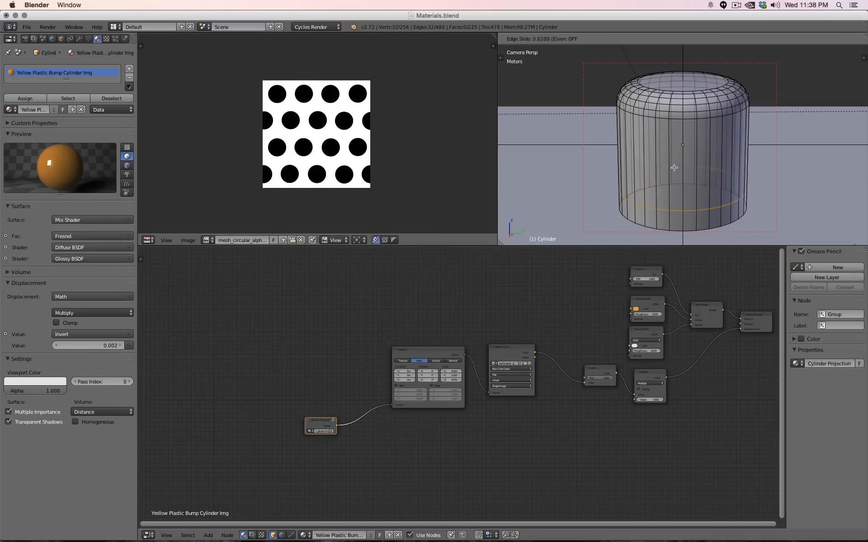
click(674, 166)
key(ctrl+r)
click(660, 156)
click(663, 156)
- Scale the middle edge loop inward to pinch the cylinder into an hourglass shape, and return to Object Mode
key(s)
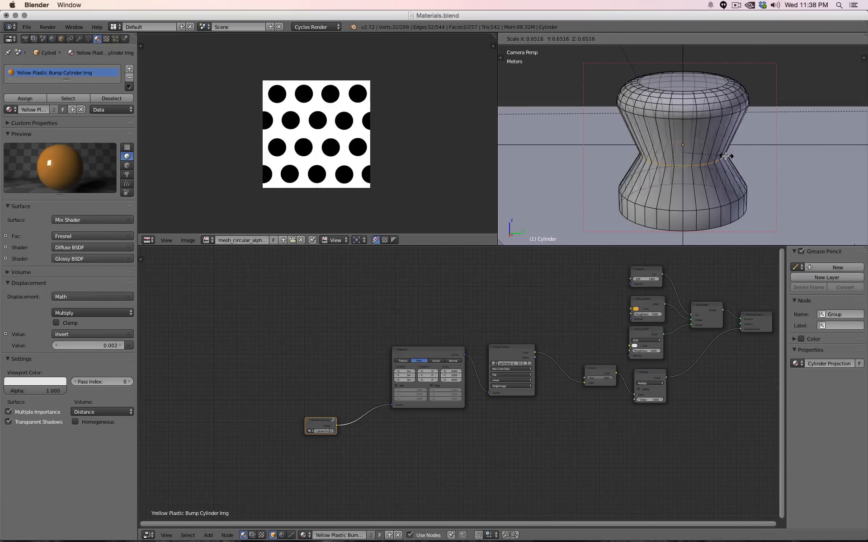
click(721, 171)
key(Tab)
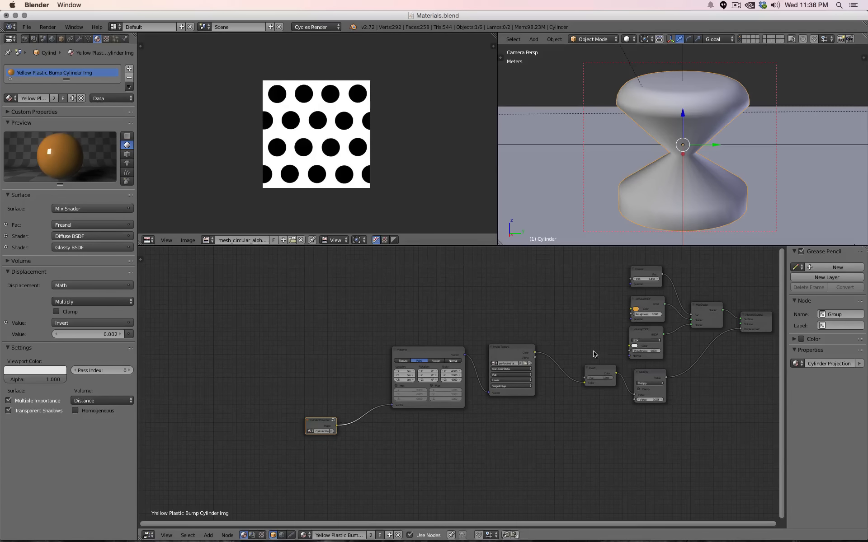
- Unlink the Multiply node from the Material Output's Displacement and connect the Image Texture's Color to the Diffuse BSDF's Color
scroll(603, 346, up, 2)
middle_drag(608, 327, 470, 380)
drag(731, 358, 669, 393)
drag(428, 392, 569, 327)
- Show the 3D view as a rendered preview and switch the Image Texture node to mesh_circular_alpha.jpg
key(shift+z)
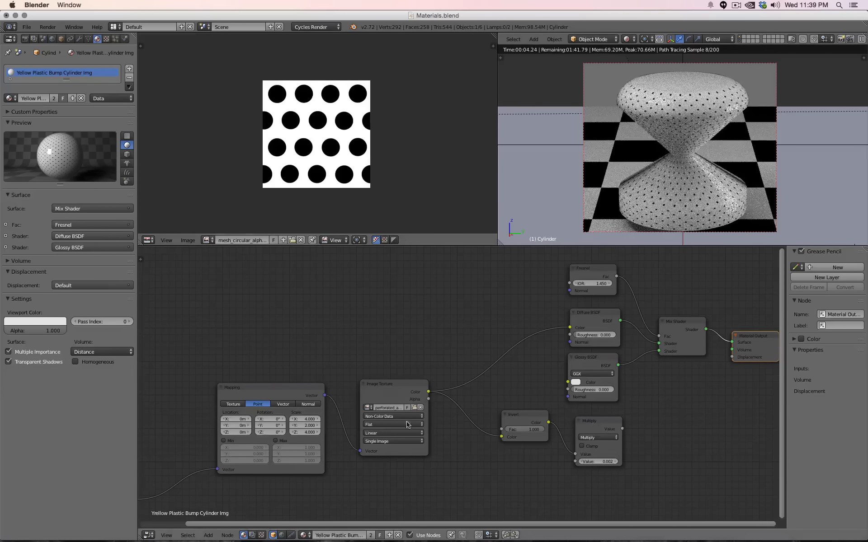
click(369, 408)
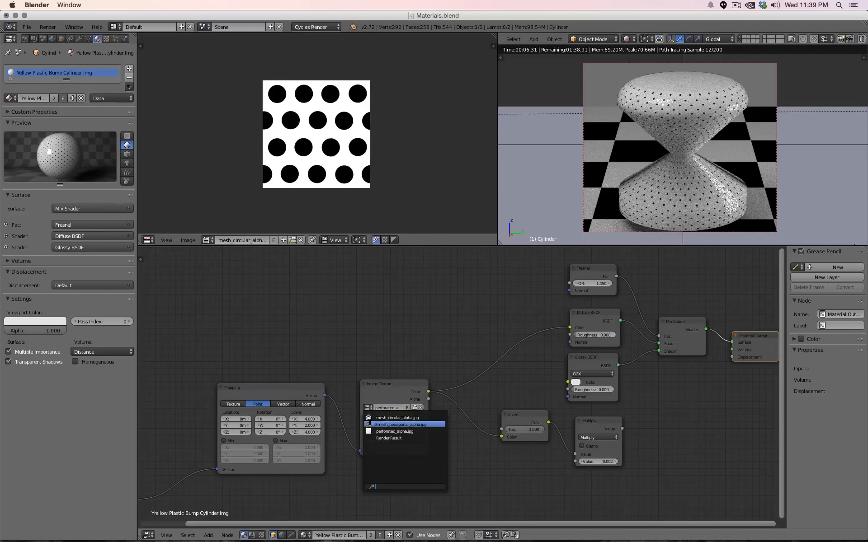
click(369, 418)
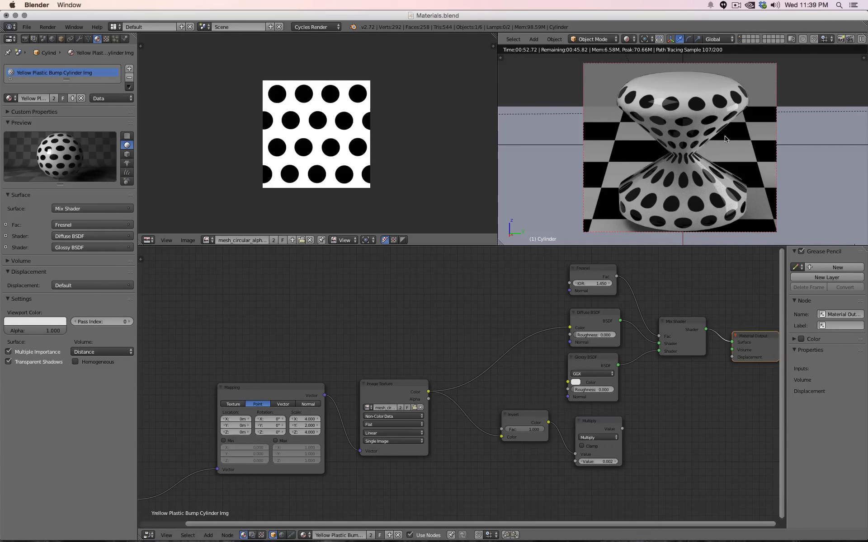
- Undo the scaling of the middle edge loop in Edit Mode and return to the rendered preview in Object Mode
key(Tab)
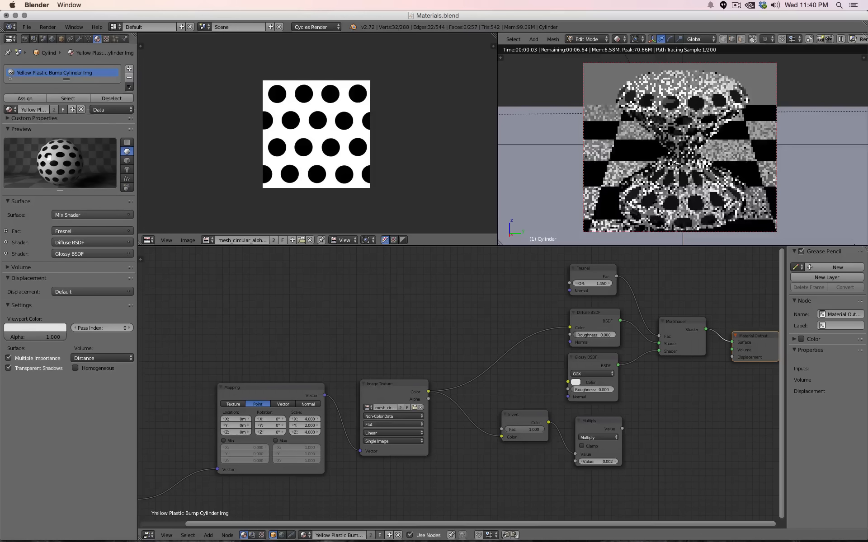
key(z)
key(ctrl+z)
key(Tab)
key(shift+z)
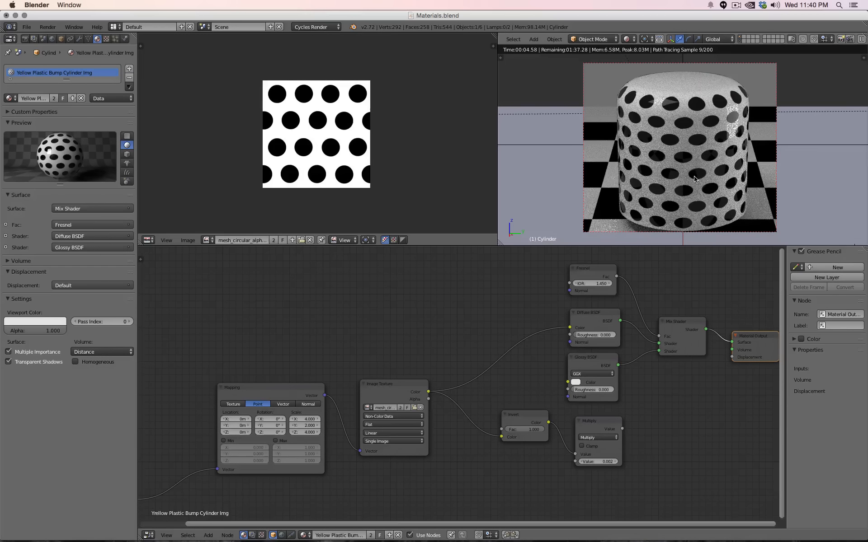
- From the front view, try different Y scale values on the Mapping node, including 3 and 1.5, to make the dots round
key(KP_1)
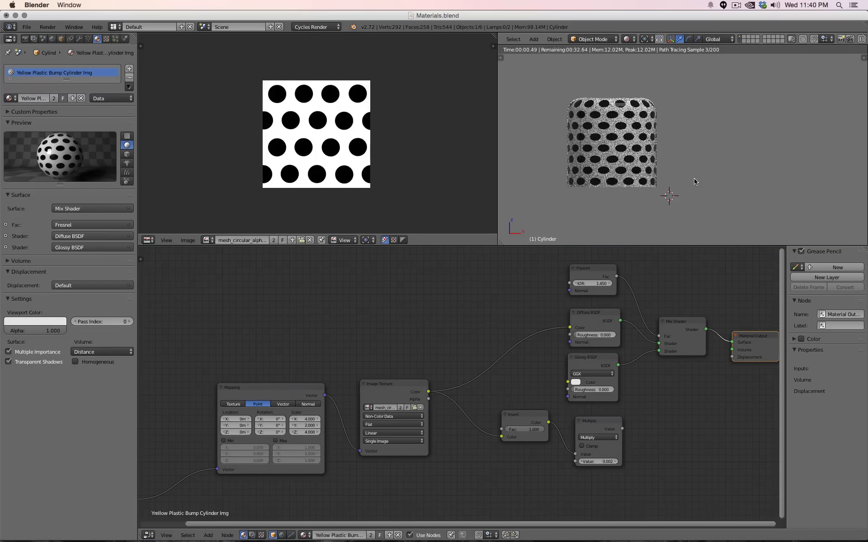
scroll(626, 141, up, 2)
scroll(626, 141, up, 3)
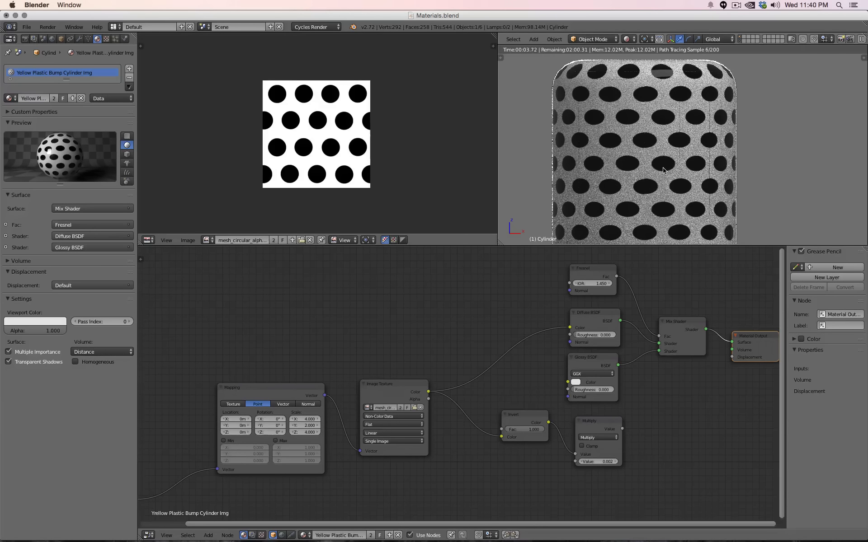
click(302, 432)
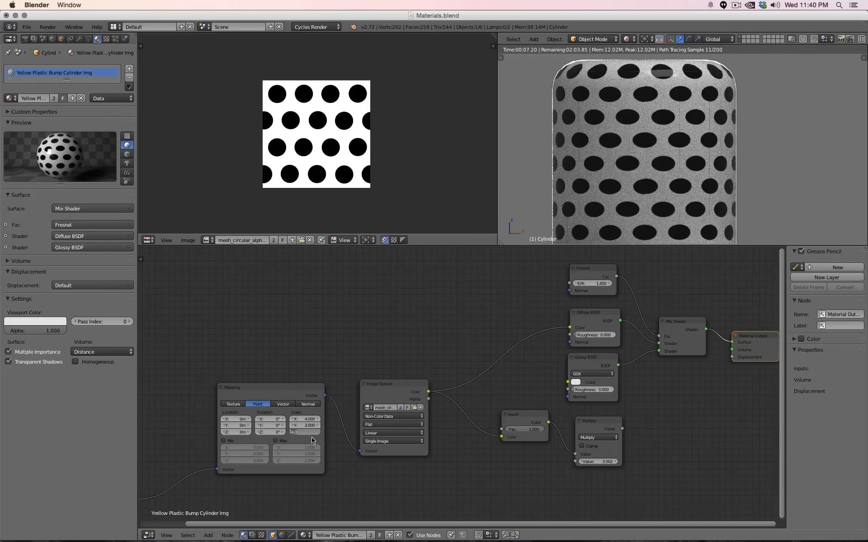
click(303, 425)
text(3)
key(Return)
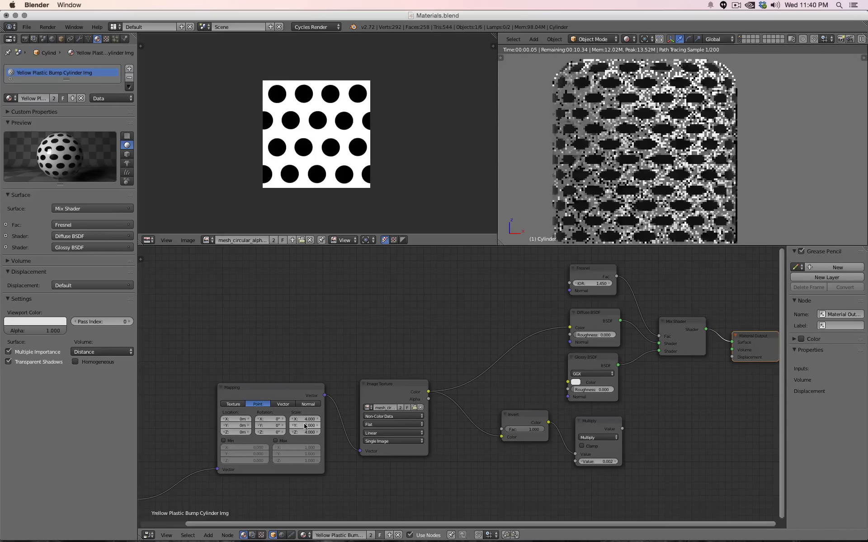
click(303, 424)
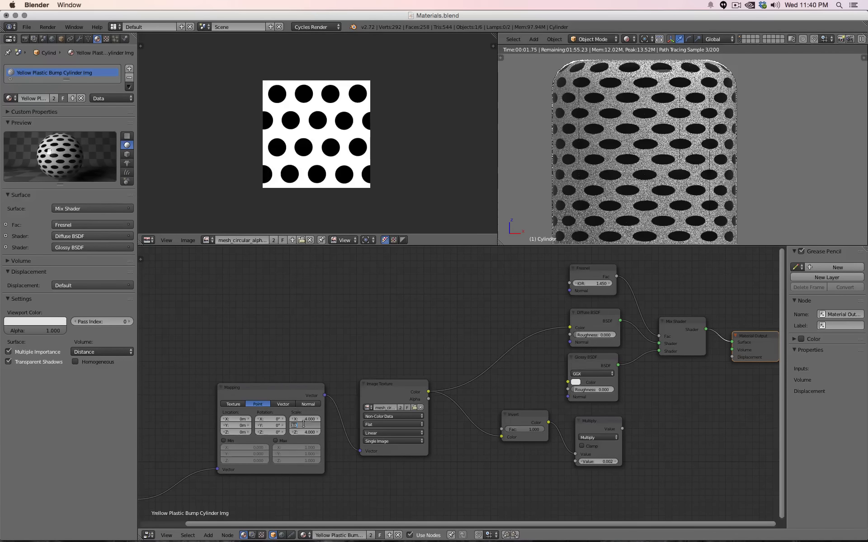
text(4)
key(Return)
click(304, 425)
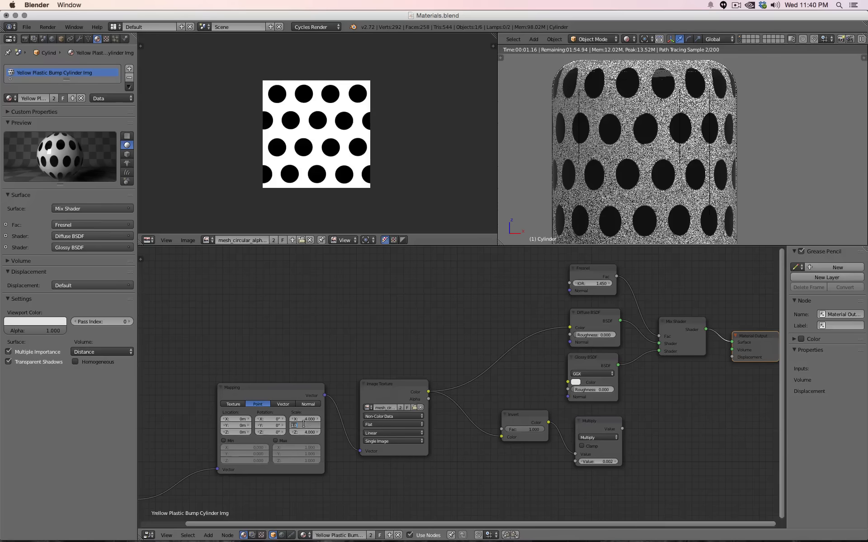
text(1.5)
key(Return)
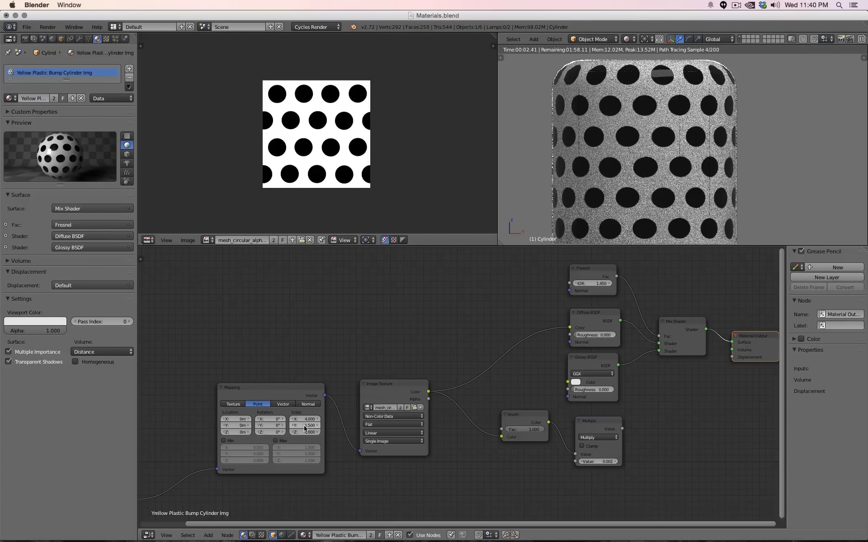
- Set the Mapping node's Y scale to 1.4, check the dots through the camera, and restore solid shading
click(304, 425)
text(1.)
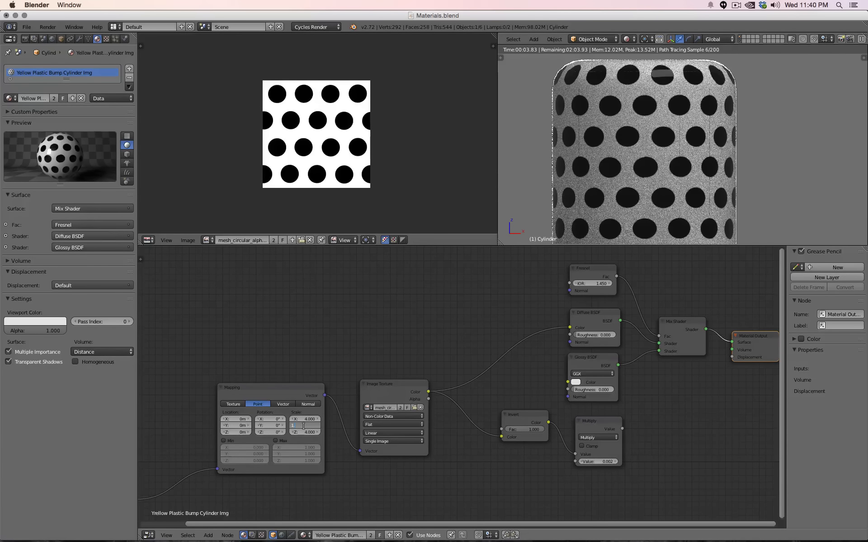
text(4)
key(Return)
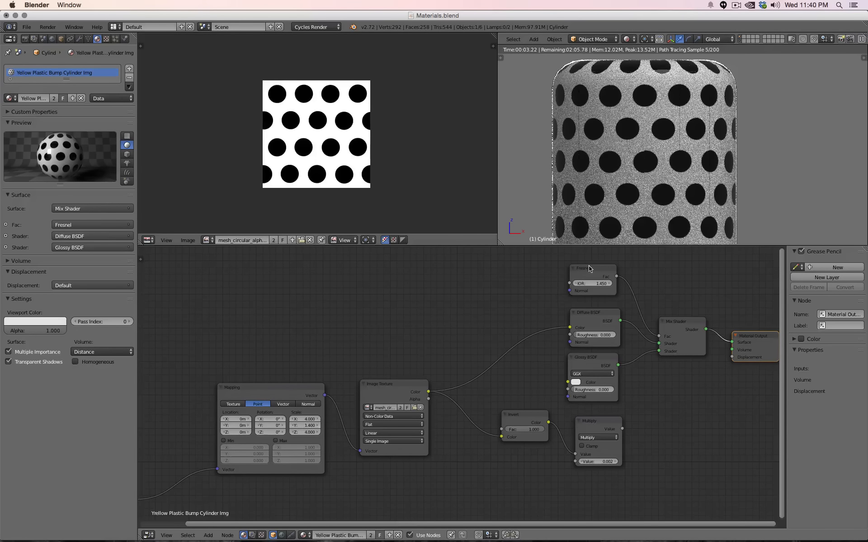
scroll(659, 218, down, 2)
key(KP_0)
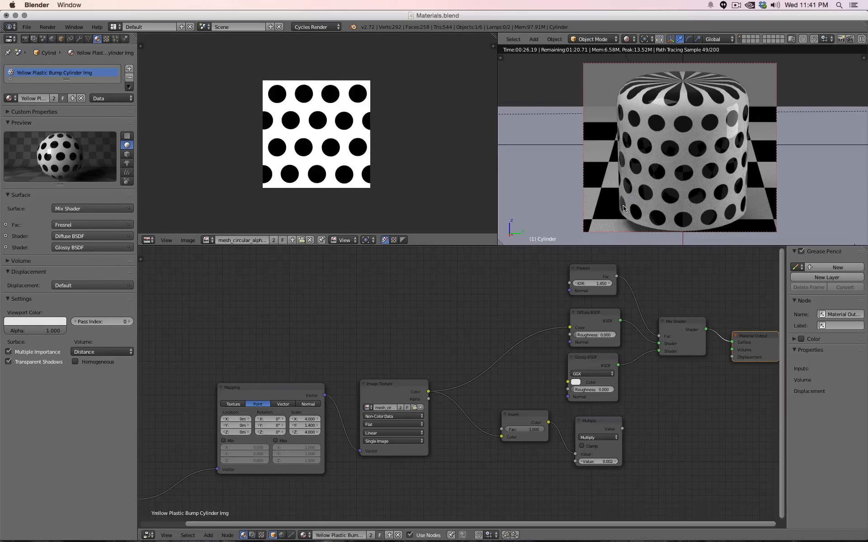
key(z)
key(z)
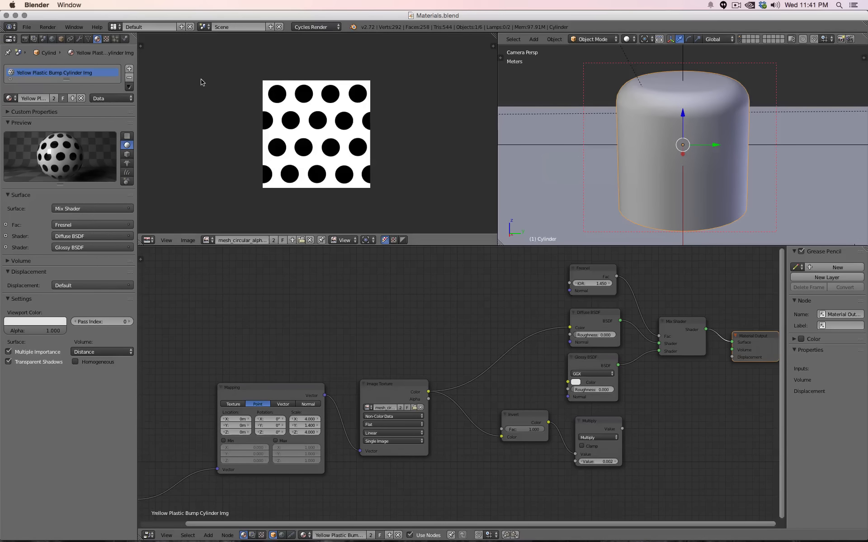
- Open Old School Utility Knife.blend and hide the red anodized metal body around the yellow grip
click(27, 27)
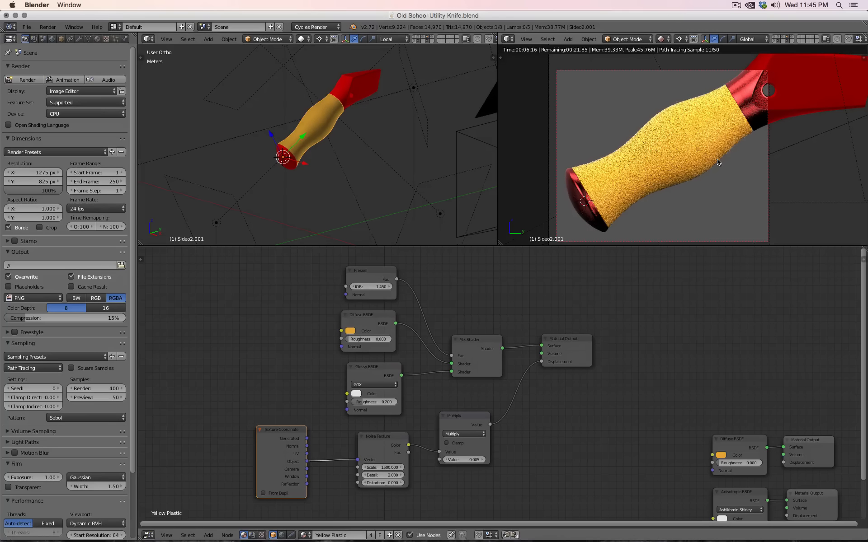
right_click(375, 93)
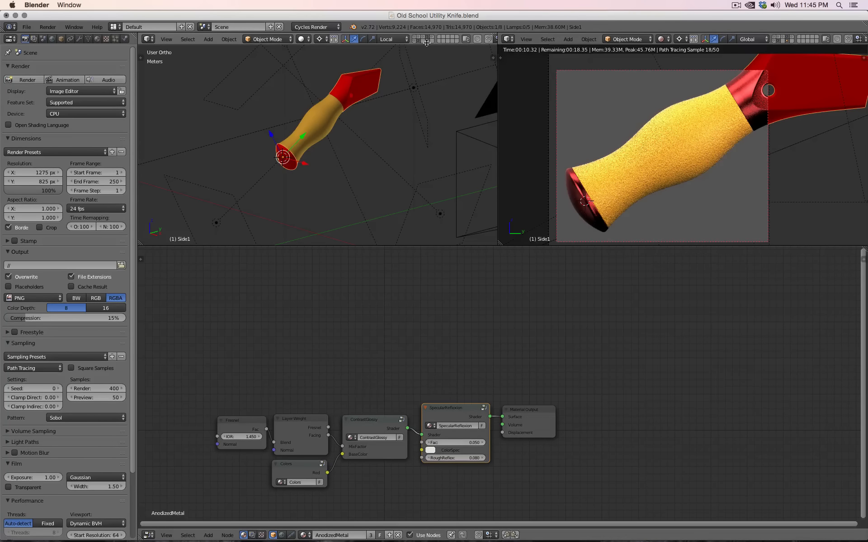
key(h)
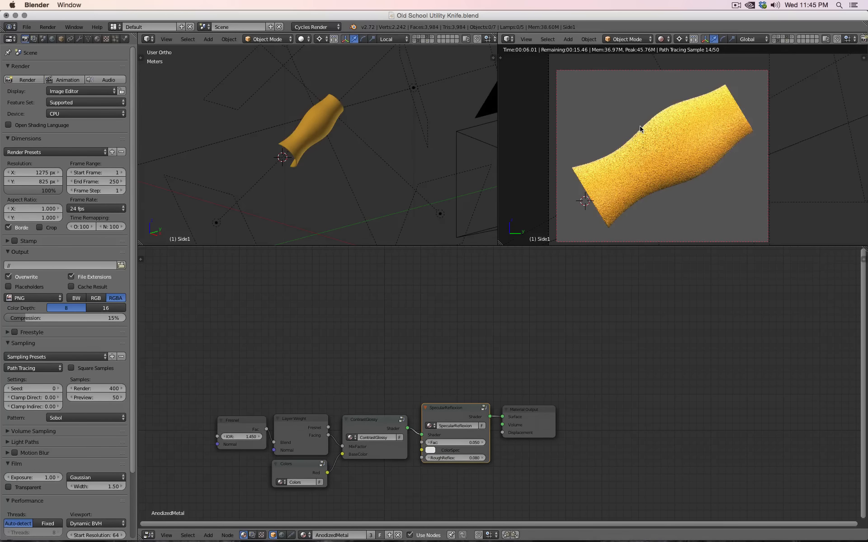
- Remove the Yellow Plastic material and its slot from the knife's grip, and show the camera view in wireframe
right_click(678, 132)
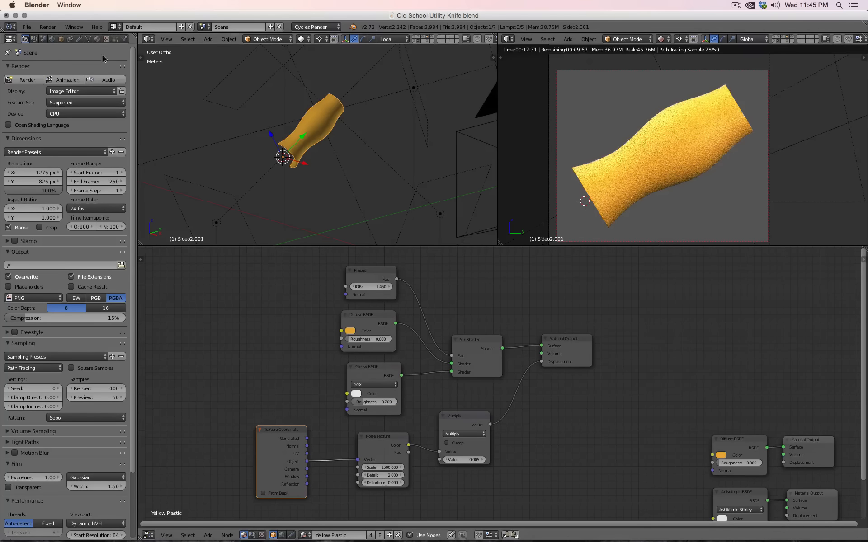
click(98, 39)
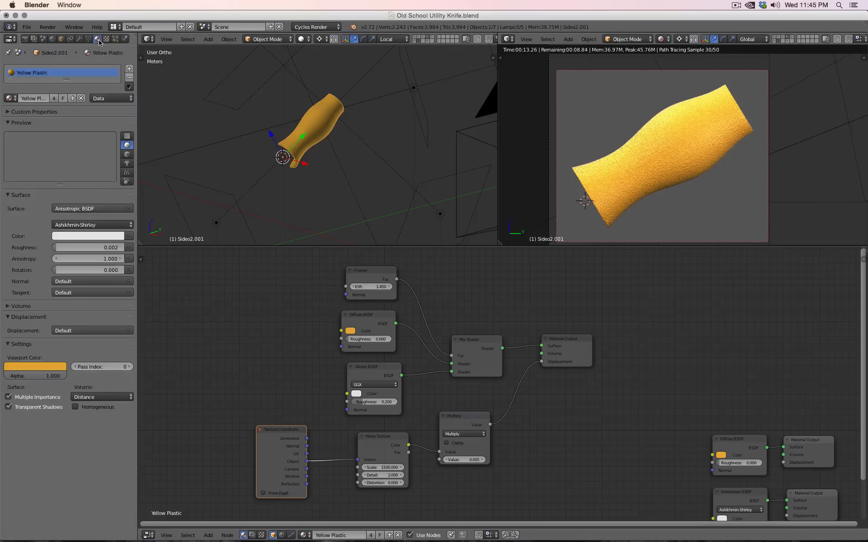
click(81, 98)
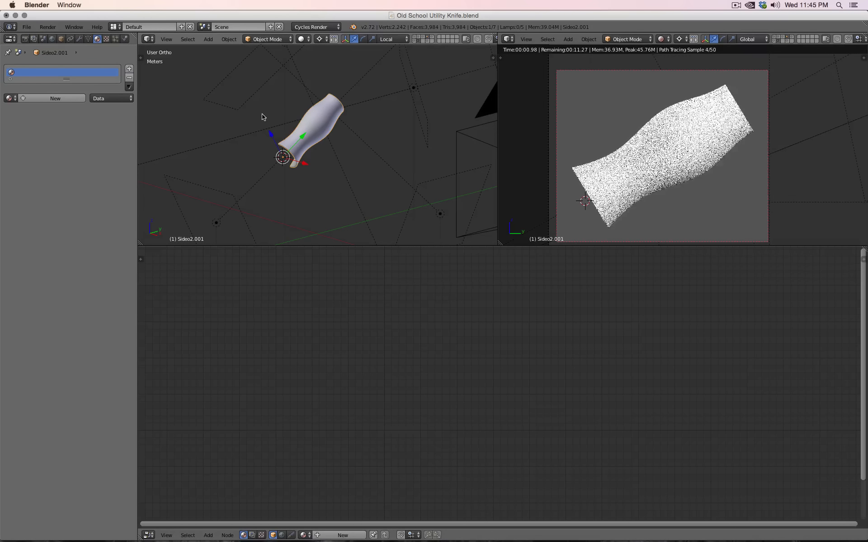
key(ctrl+z)
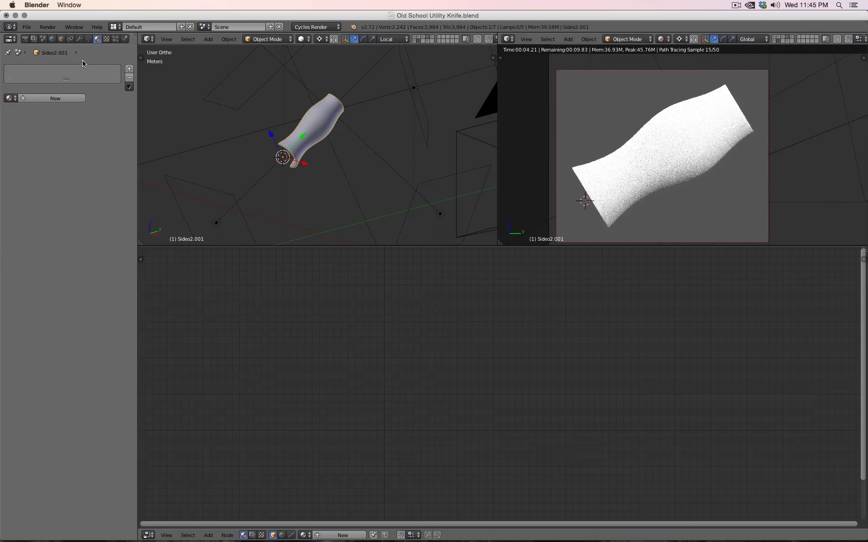
key(z)
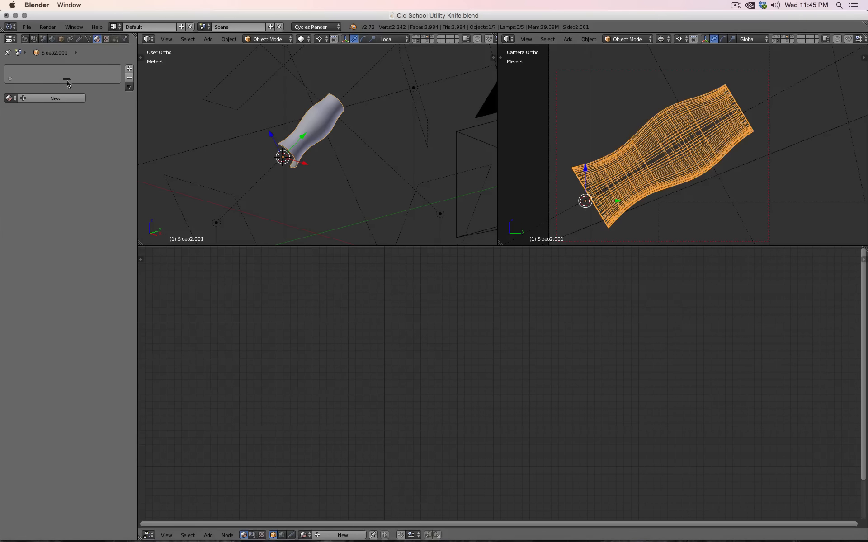
- Append the Yellow Plastic Bump Cylinder Img material from Materials.blend on the Desktop
click(26, 27)
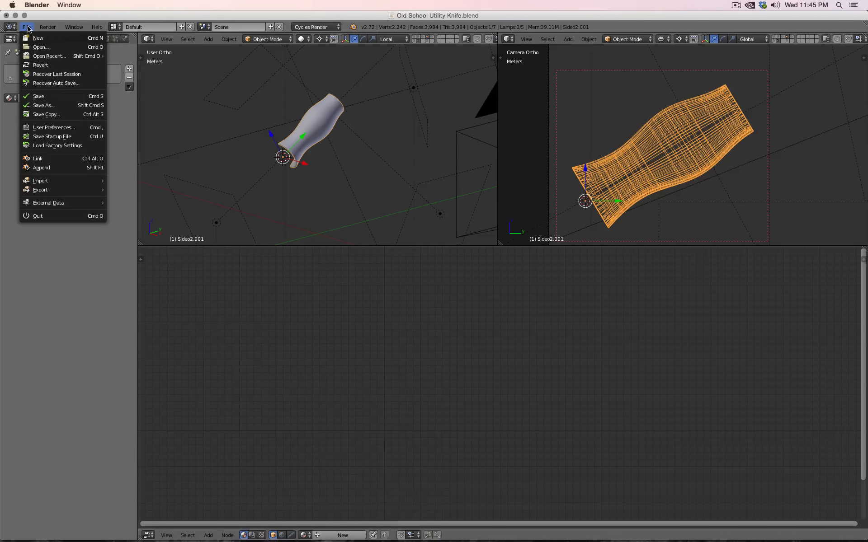
click(63, 168)
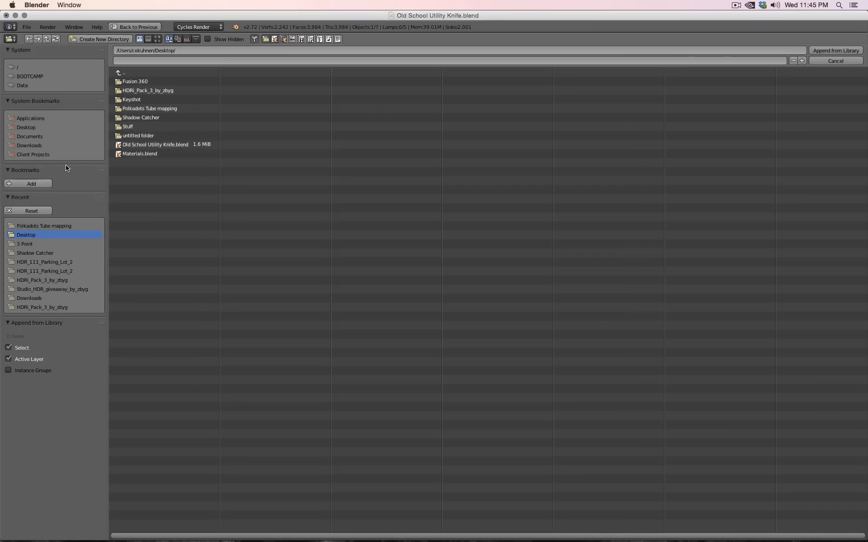
double_click(136, 155)
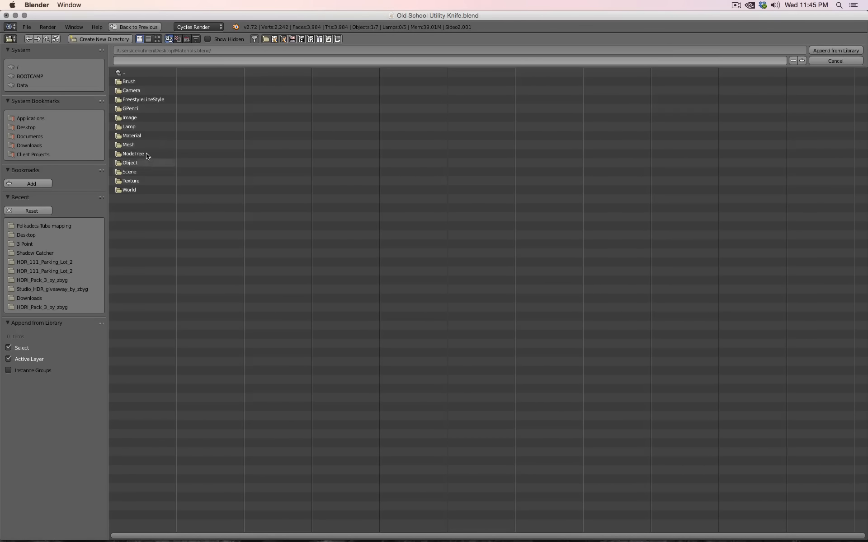
click(144, 138)
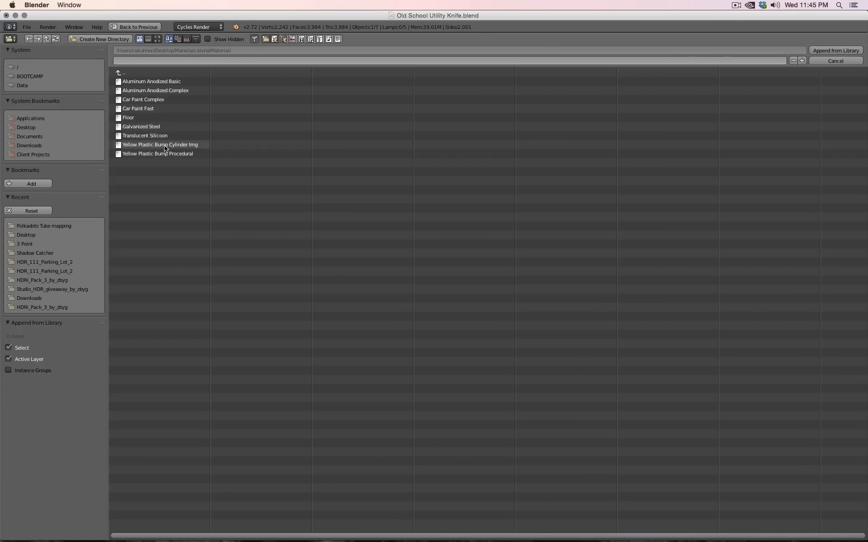
click(182, 146)
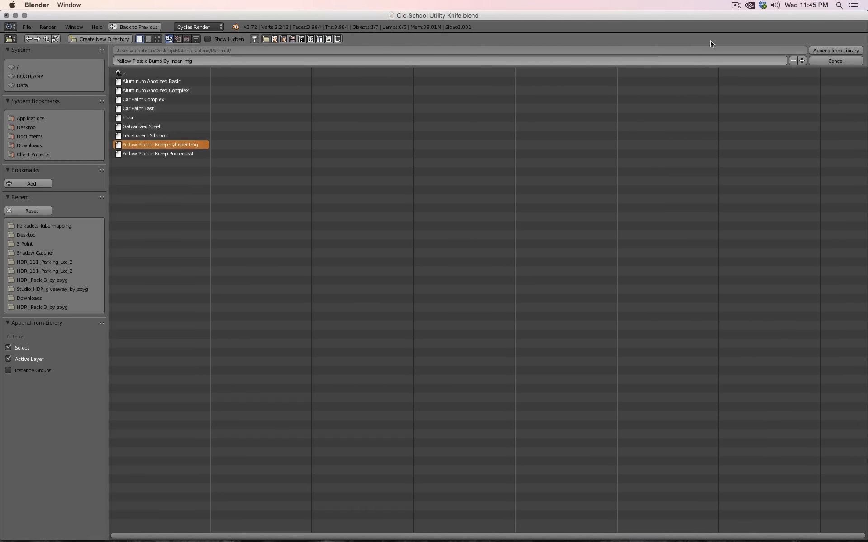
click(834, 50)
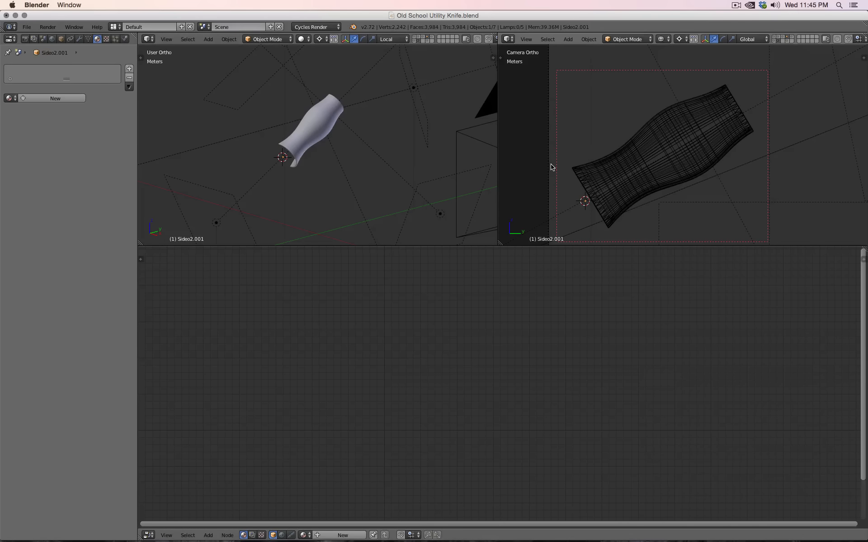
- Assign the Yellow Plastic Bump Cylinder Img material to the knife's grip and show the camera view rendered
right_click(648, 162)
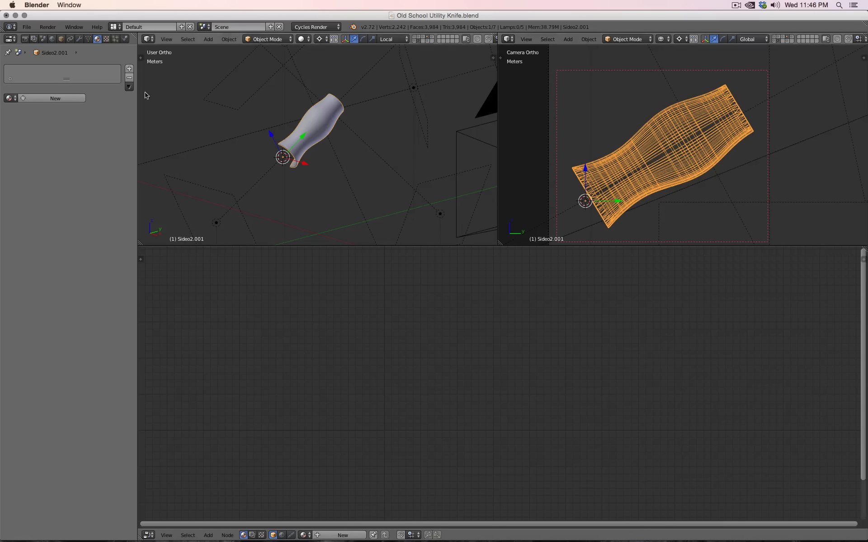
click(10, 98)
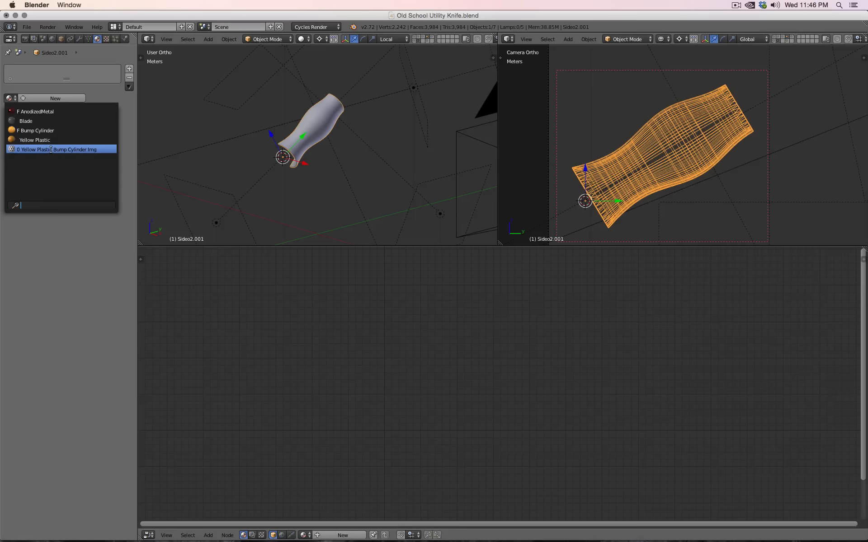
click(51, 150)
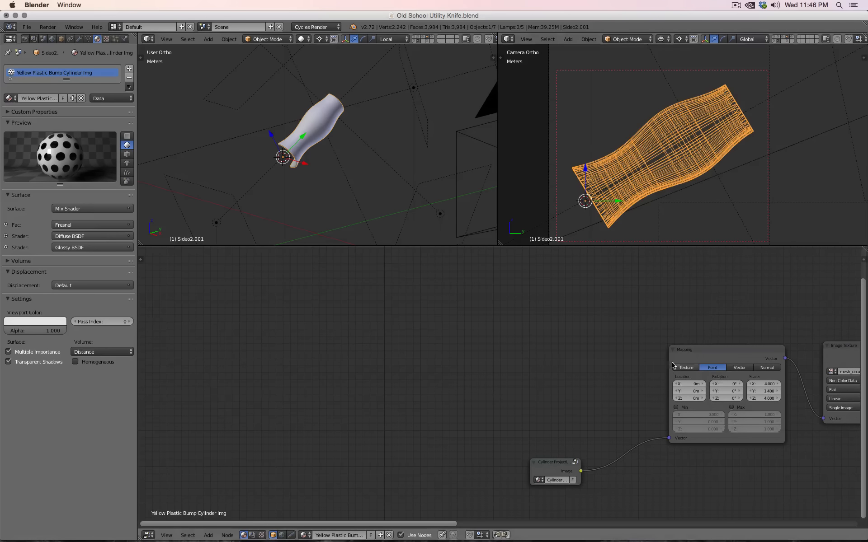
middle_drag(672, 365, 396, 387)
scroll(588, 324, down, 5)
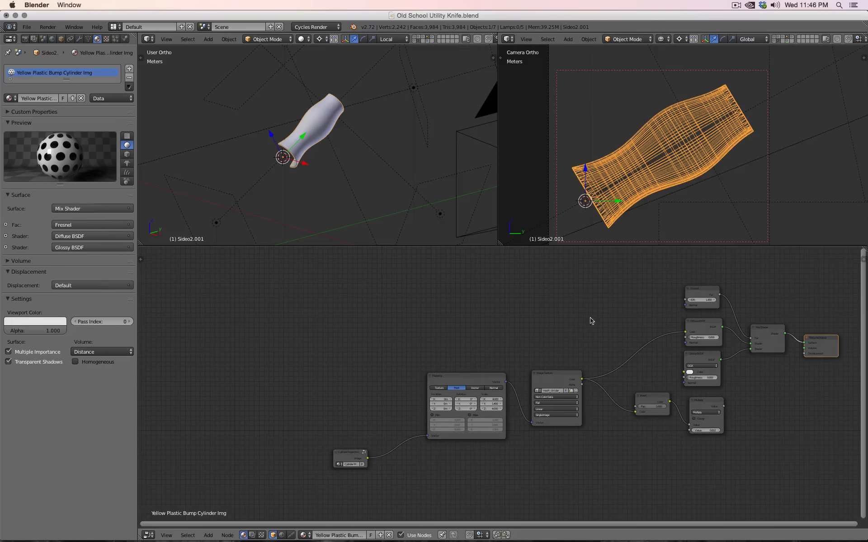
key(shift+z)
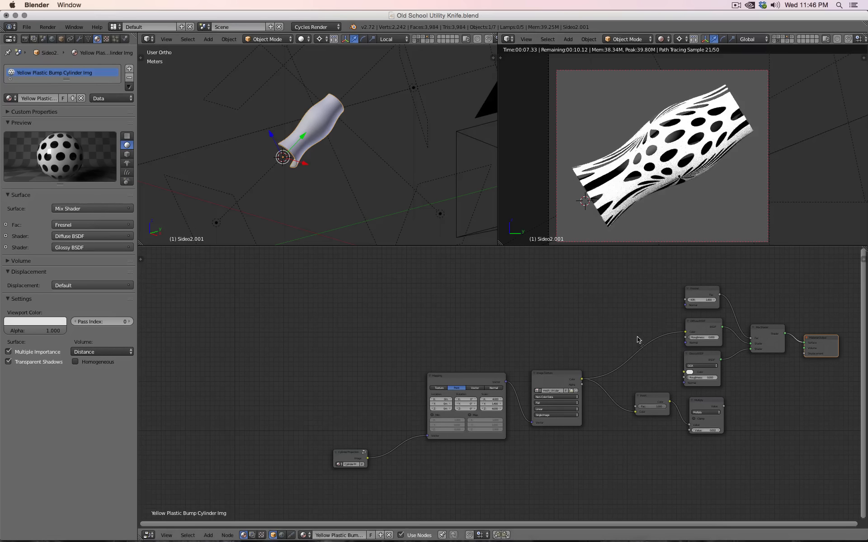
- Disconnect the Image Texture node from the Diffuse BSDF and Invert nodes, unlink its image, and tidy the node layout
ctrl+right_drag(638, 338, 652, 363)
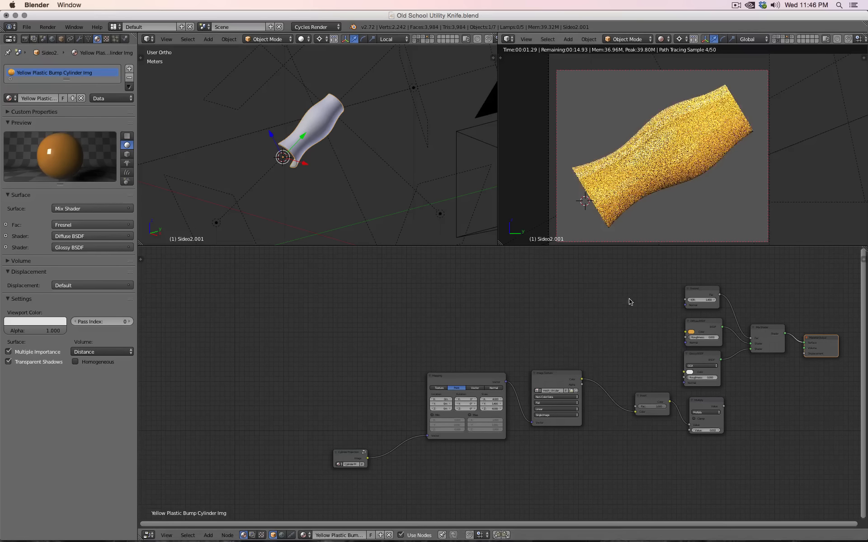
click(576, 391)
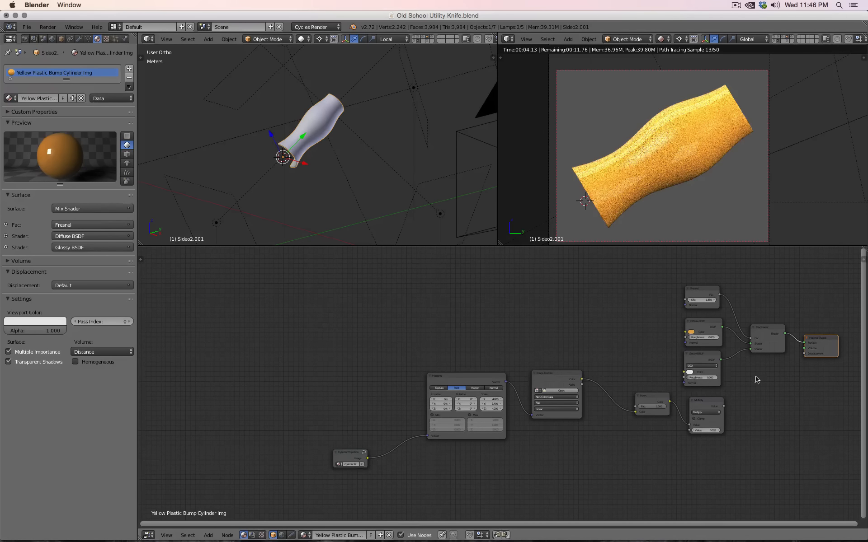
ctrl+drag(622, 387, 735, 426)
shift+click(694, 402)
drag(350, 457, 364, 436)
- Set the Mapping node's X, Y and Z scale to 1 and move the Image Texture node slightly up
click(492, 401)
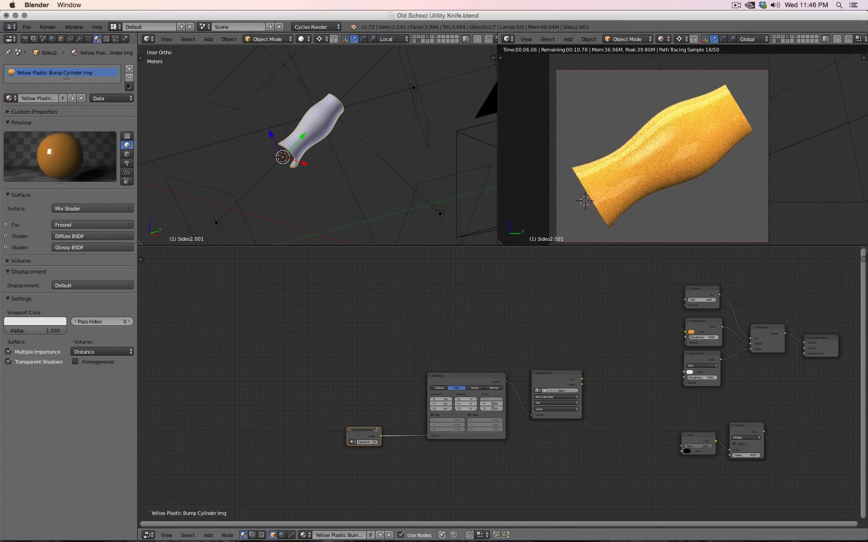
text(1)
key(Tab)
text(1)
key(Tab)
text(1)
key(Return)
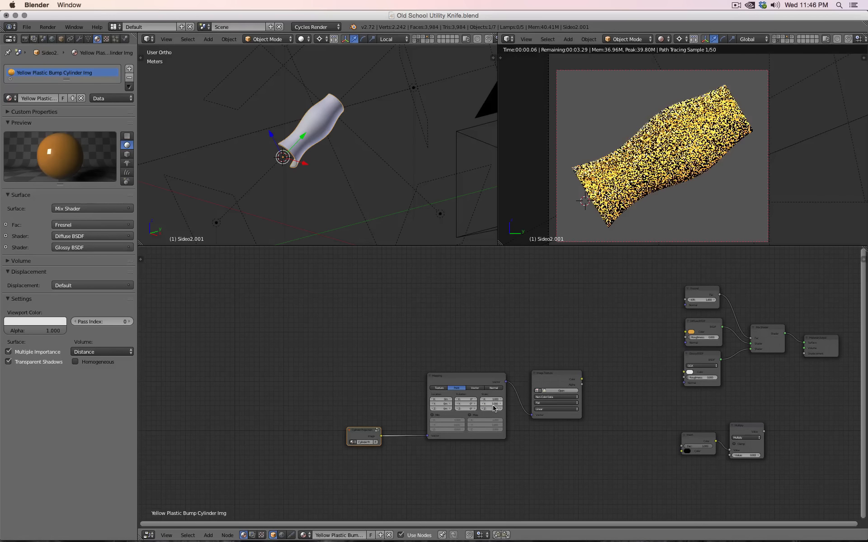
drag(558, 375, 556, 360)
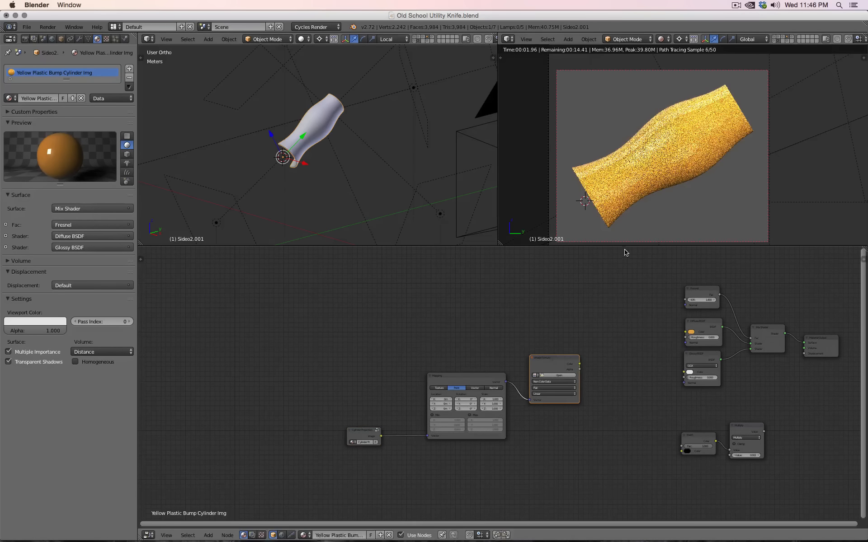
- Switch to Safari, browse the seamless metal grid texture results, and open the preview of the black-and-white Seamless Wire Mesh image
key(super+Tab)
key(super+Tab)
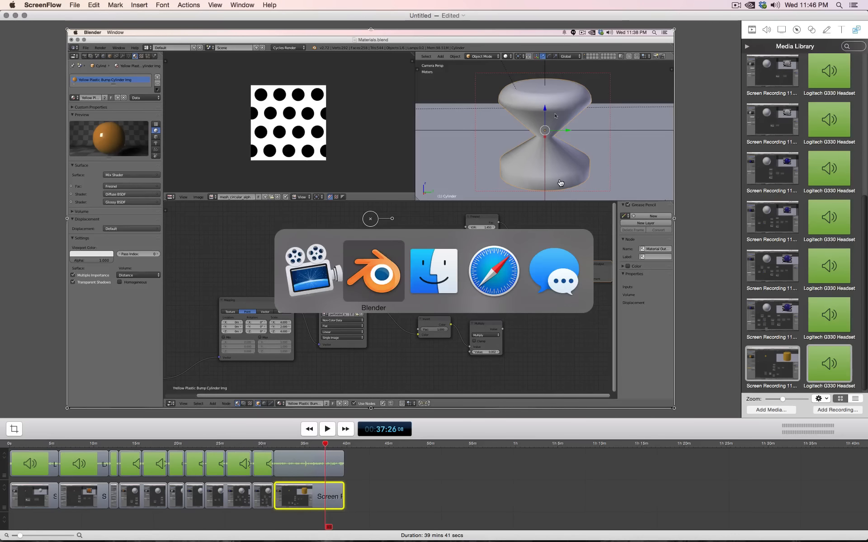
key(super+Tab)
key(super+Tab)
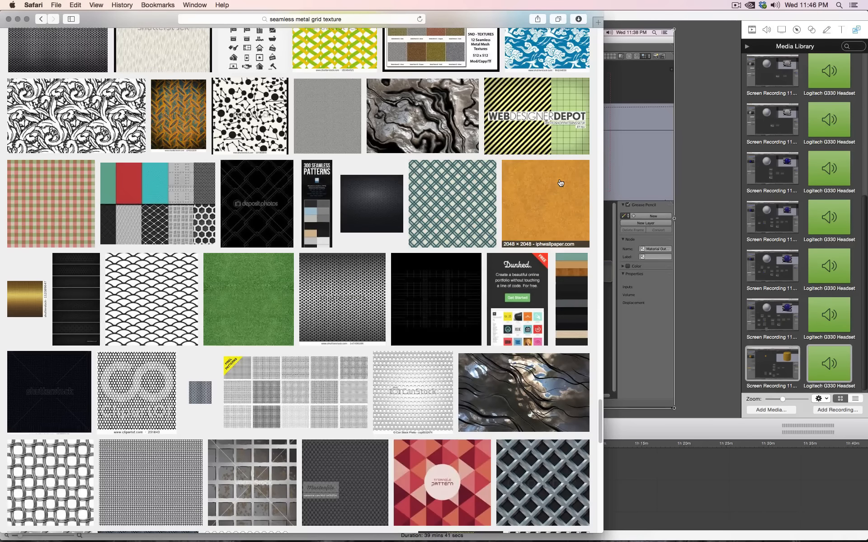
scroll(471, 273, down, 5)
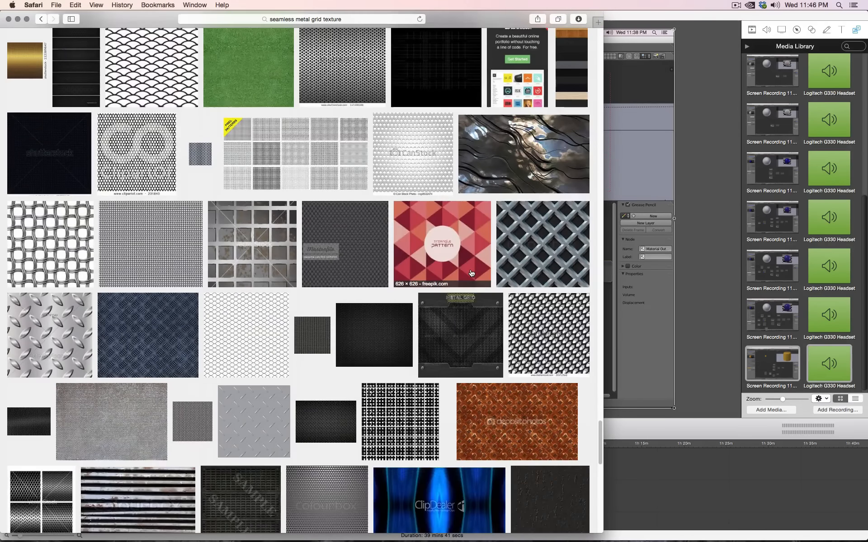
scroll(471, 273, down, 7)
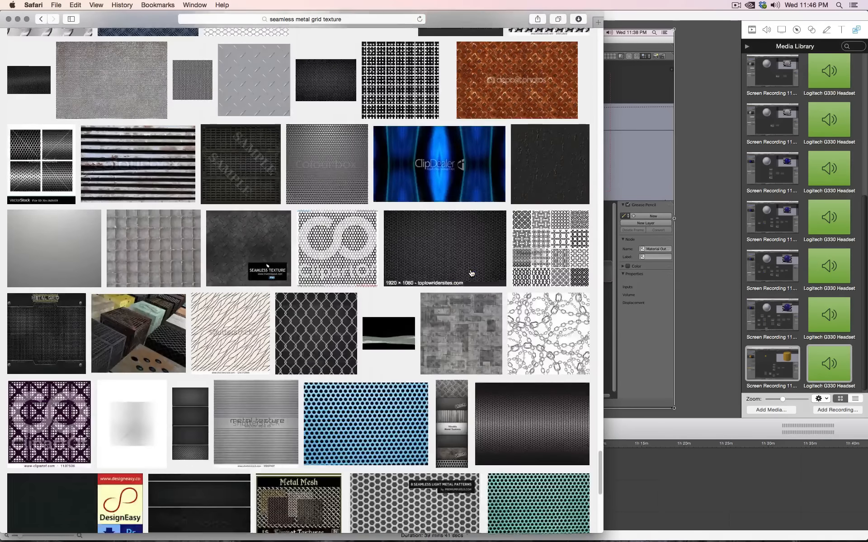
scroll(470, 273, down, 9)
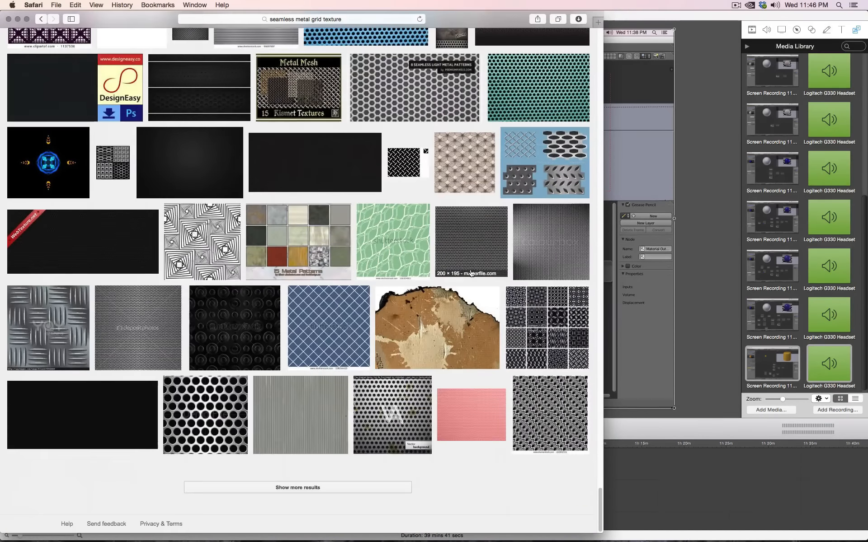
scroll(471, 272, up, 6)
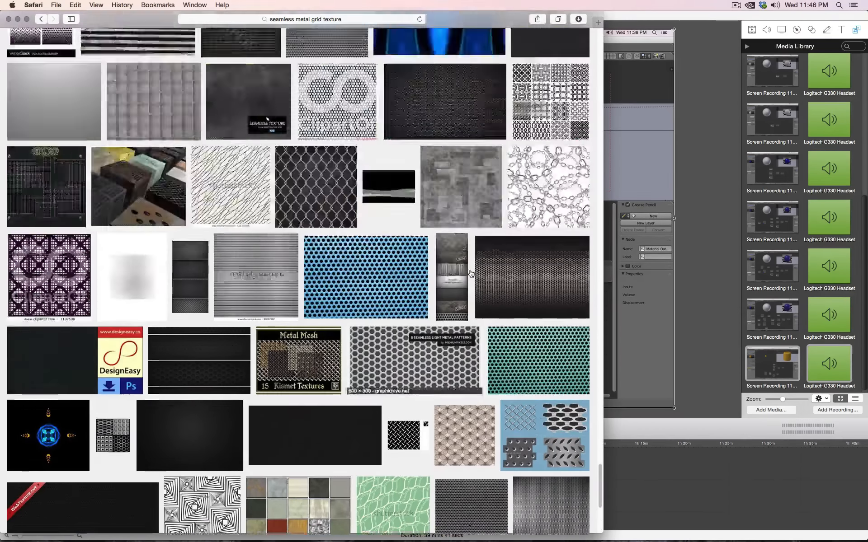
scroll(471, 273, up, 10)
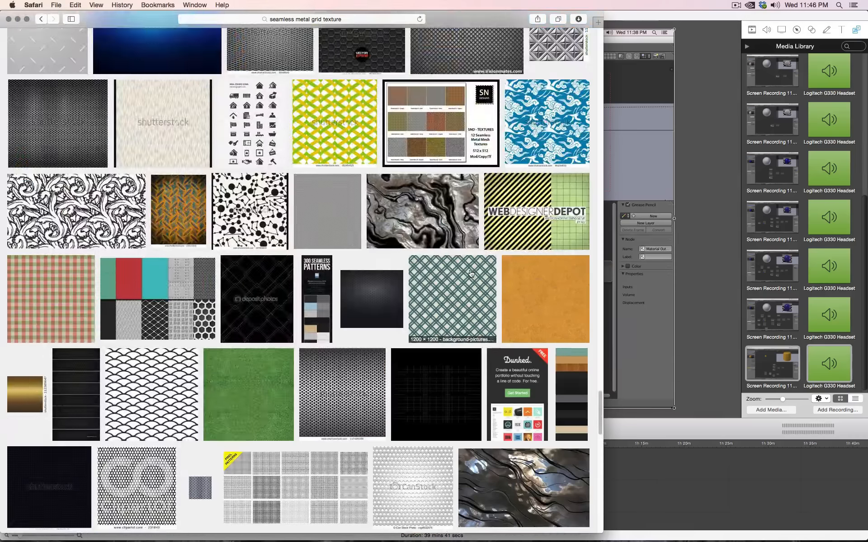
click(157, 390)
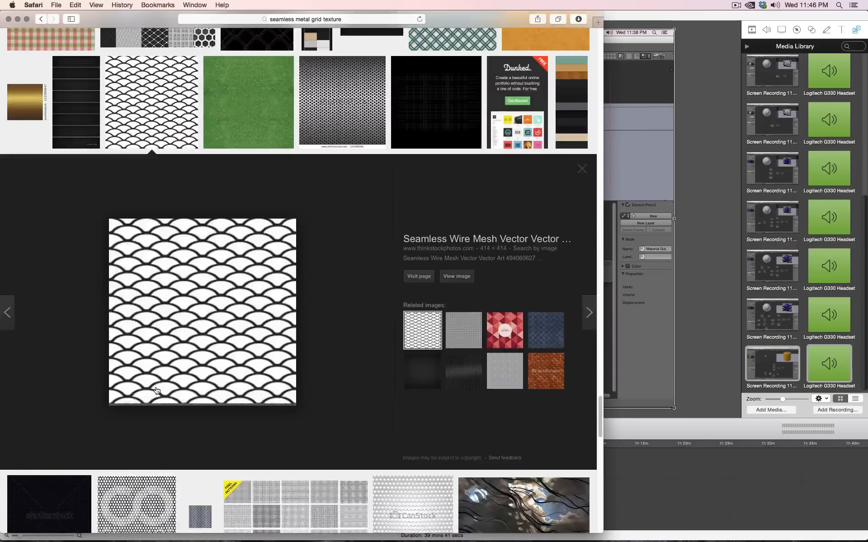
right_click(212, 310)
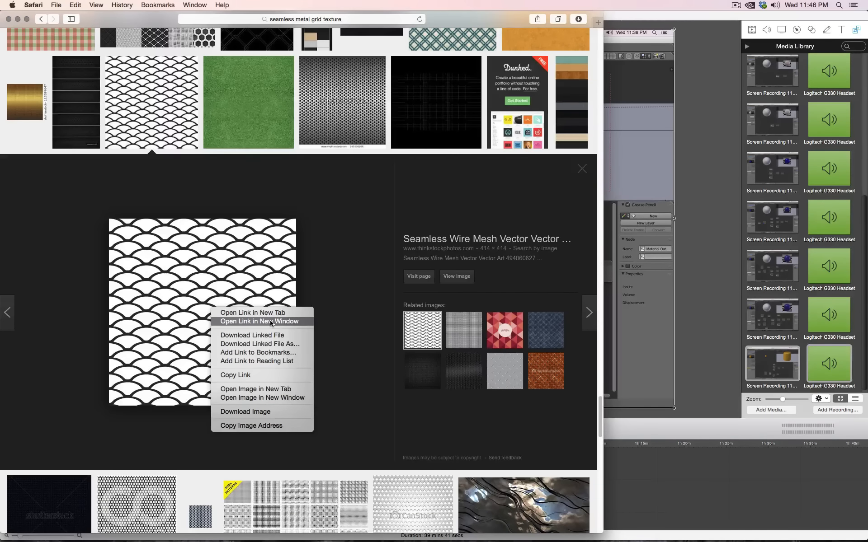
click(300, 334)
right_click(249, 306)
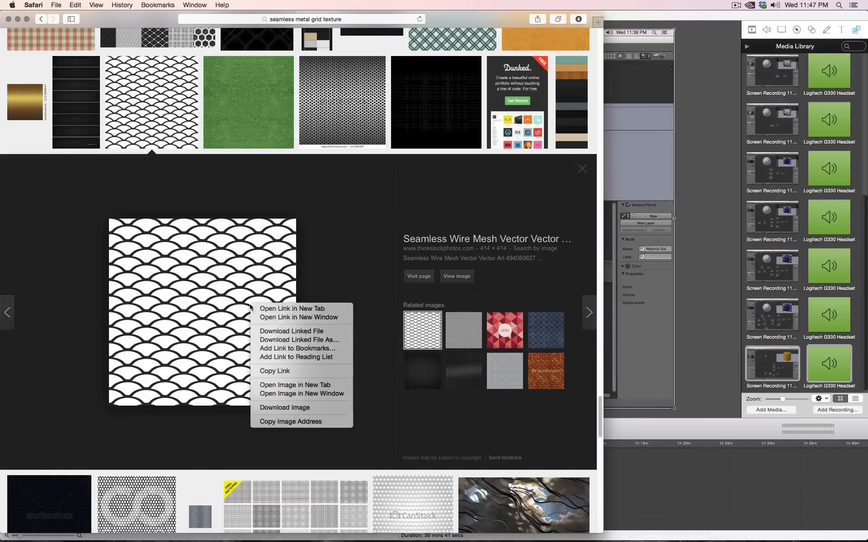
click(276, 340)
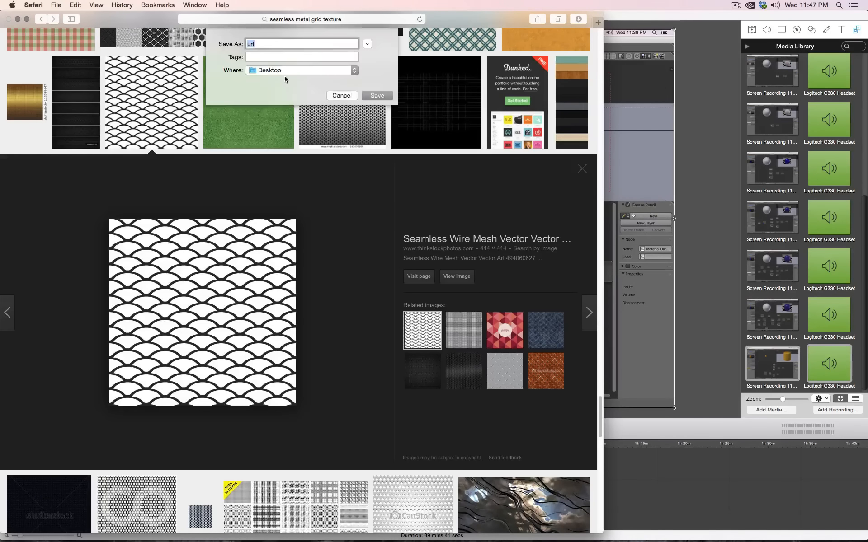
click(346, 97)
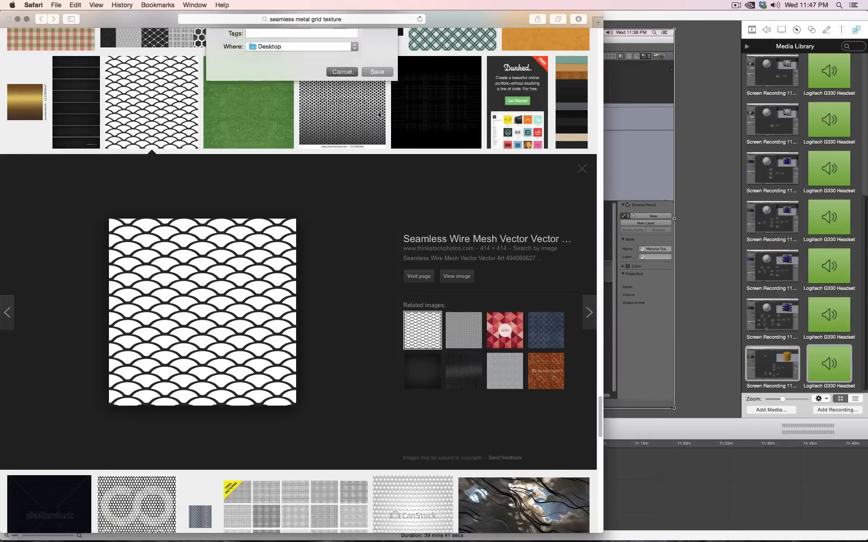
- View the wire mesh image at full size, save it to the Desktop as 494060627, and return to the search results
click(461, 276)
right_click(306, 109)
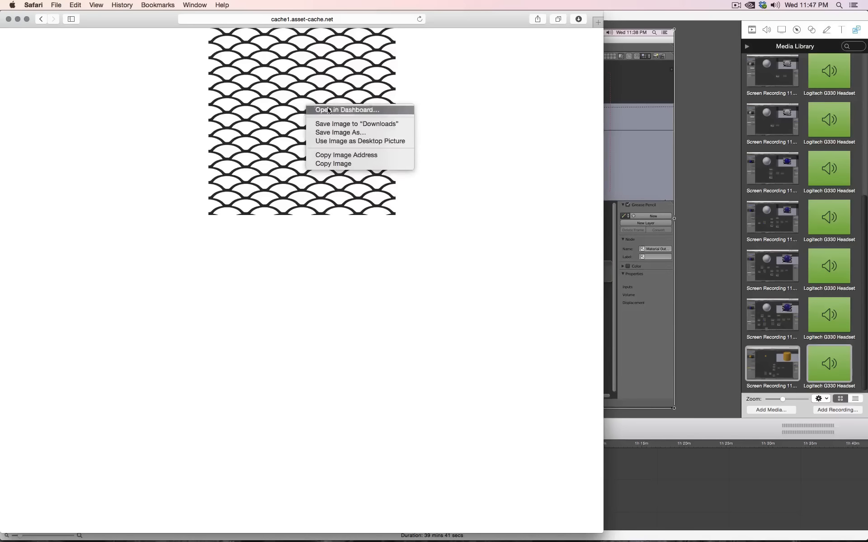
click(360, 133)
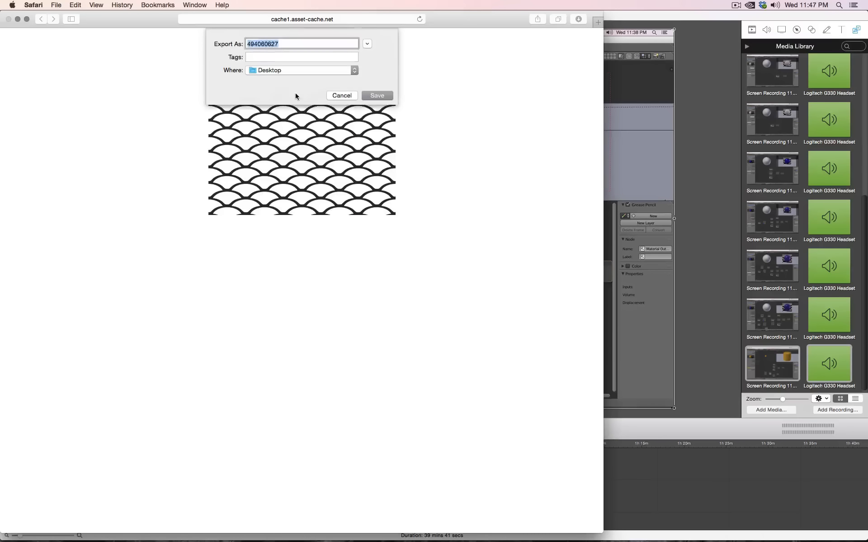
click(377, 96)
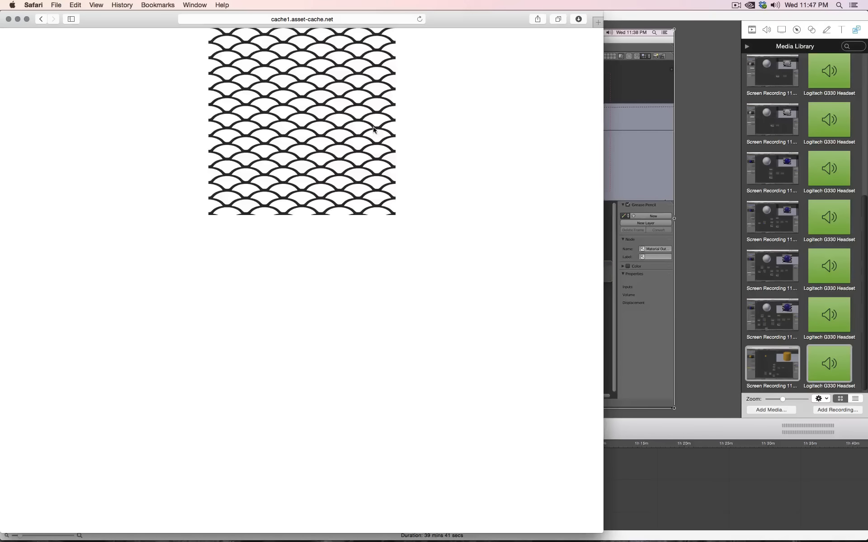
click(38, 22)
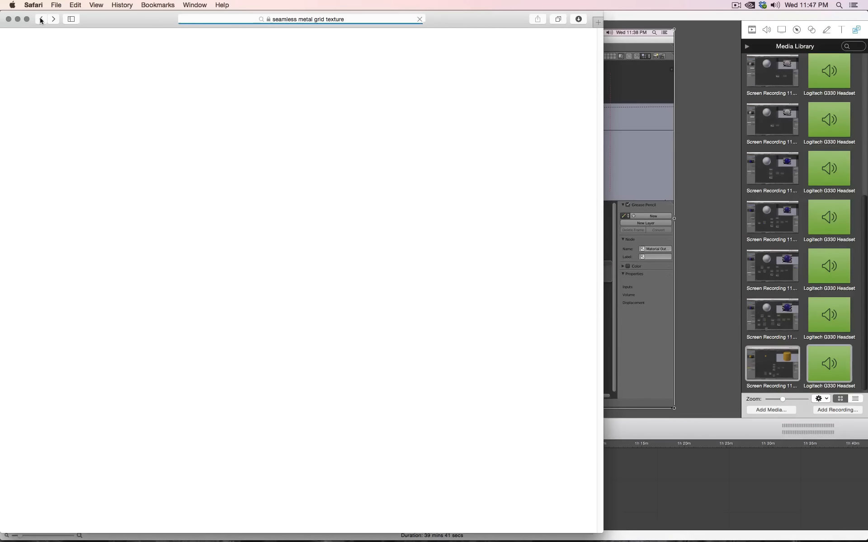
- Switch to Blender, open the Desktop image 494060627.jpg in the Image Texture node, and connect its Color output to the Diffuse BSDF color
key(super+Tab)
key(super+Tab)
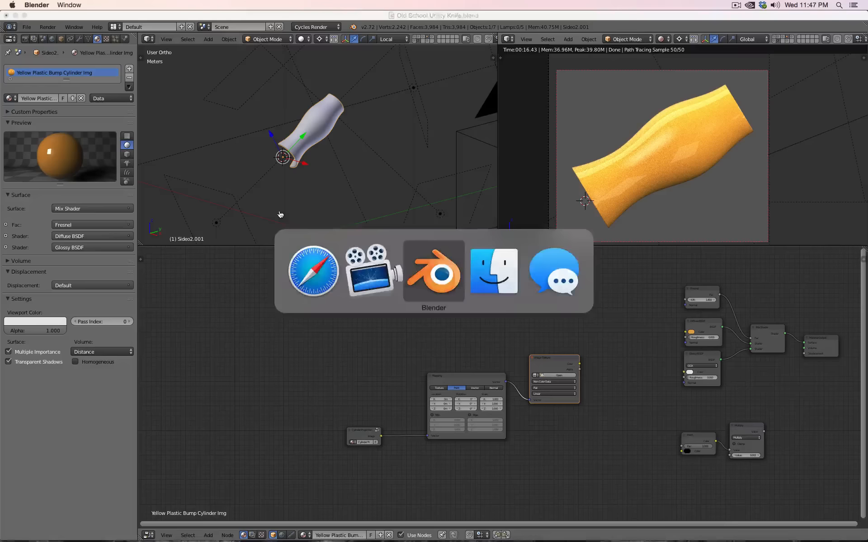
scroll(678, 389, up, 3)
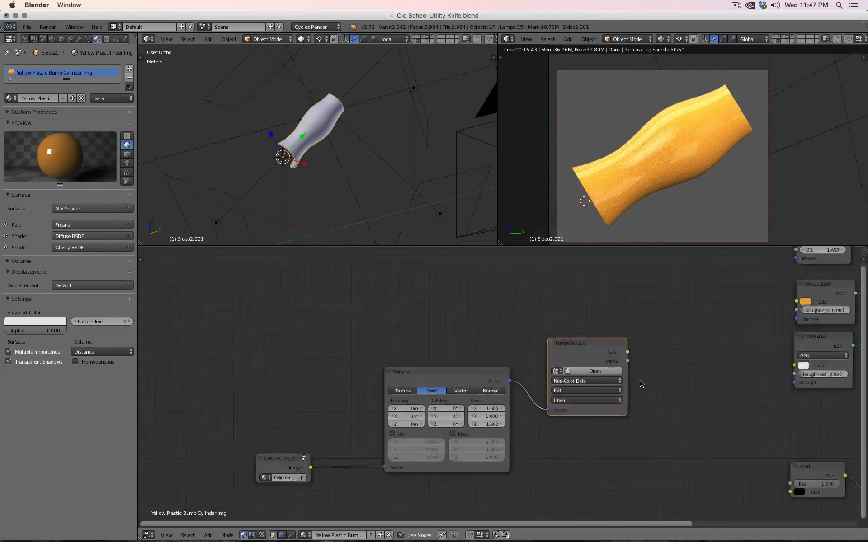
middle_drag(717, 364, 540, 377)
scroll(533, 377, down, 2)
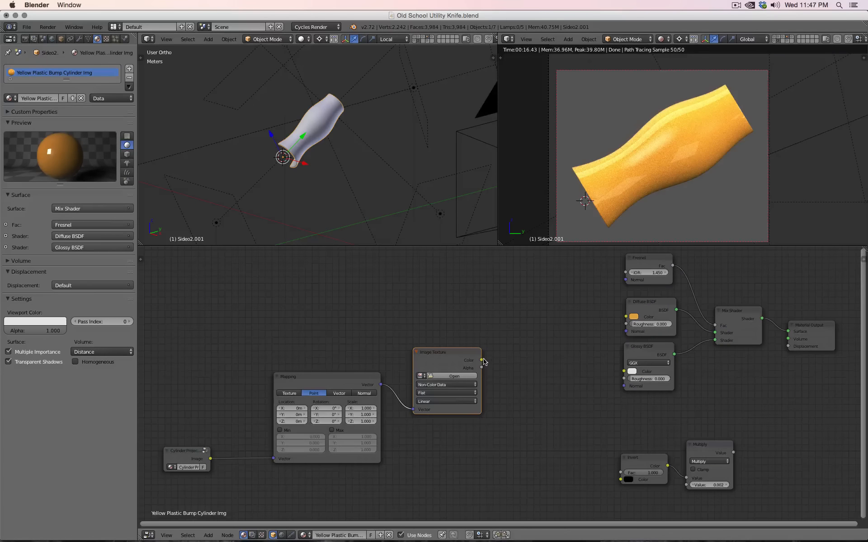
click(451, 376)
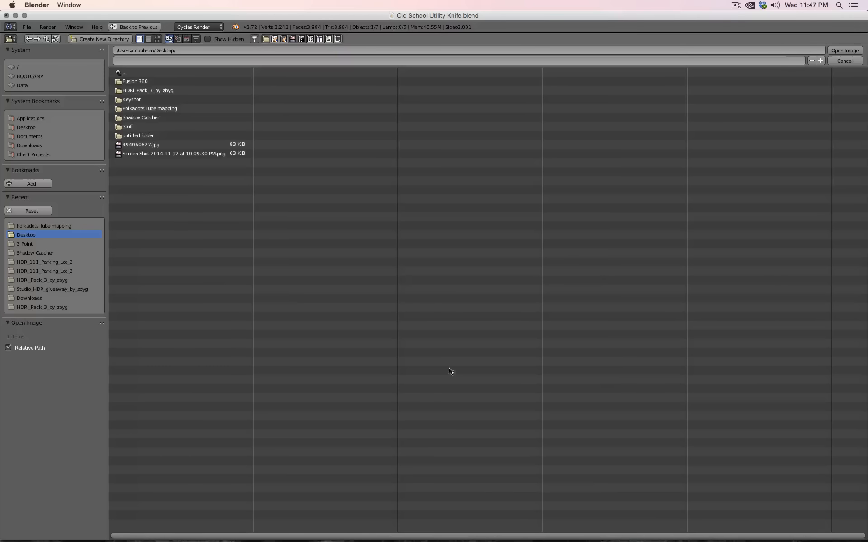
click(138, 146)
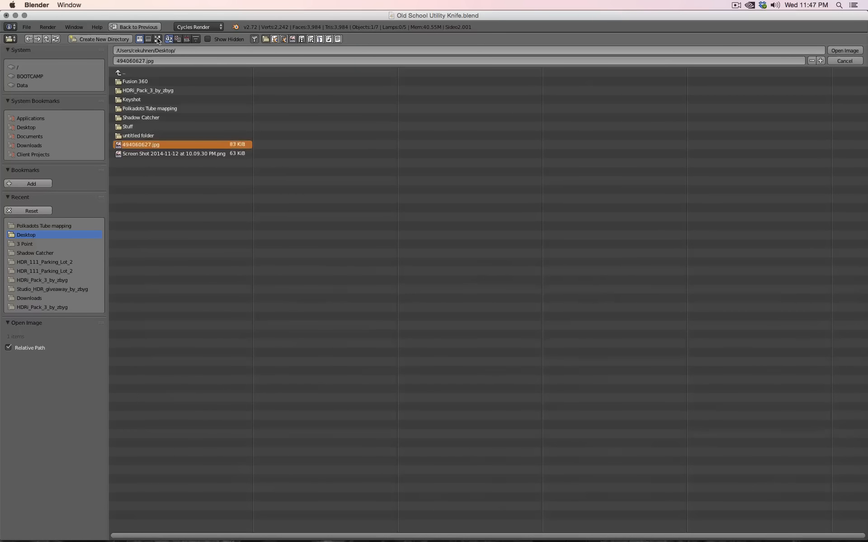
click(157, 39)
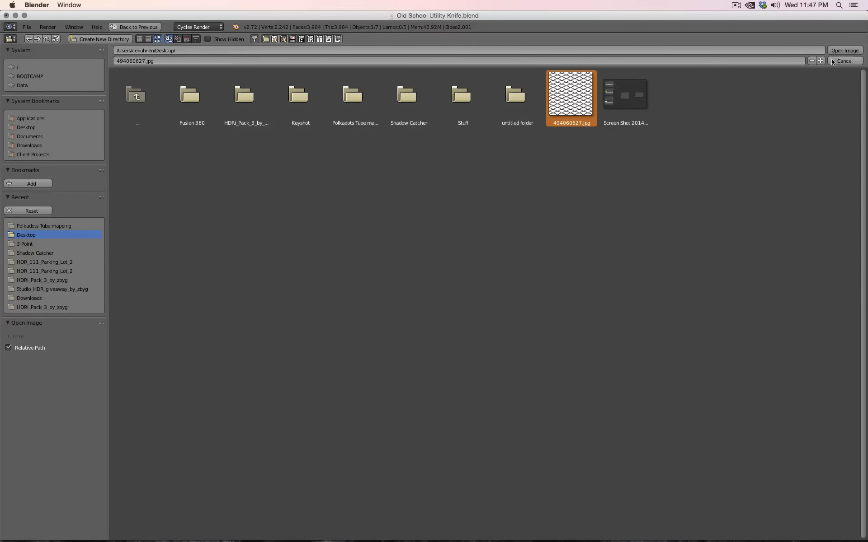
click(844, 50)
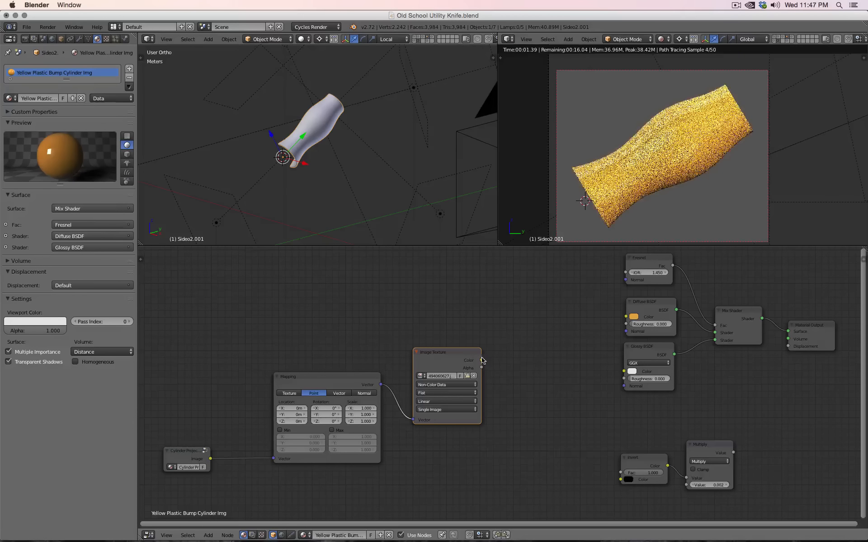
drag(481, 359, 633, 318)
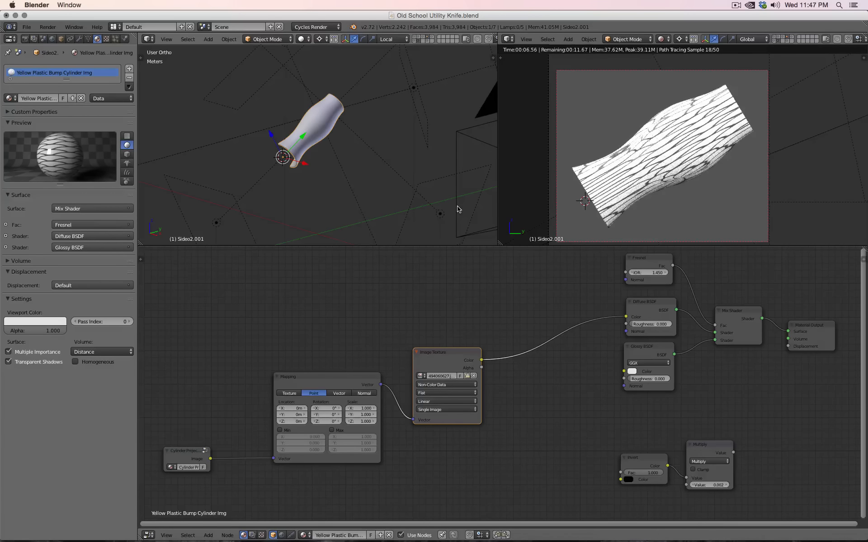
- Set the Mapping node's scale to X 2, Y 1 and Z 2
click(357, 409)
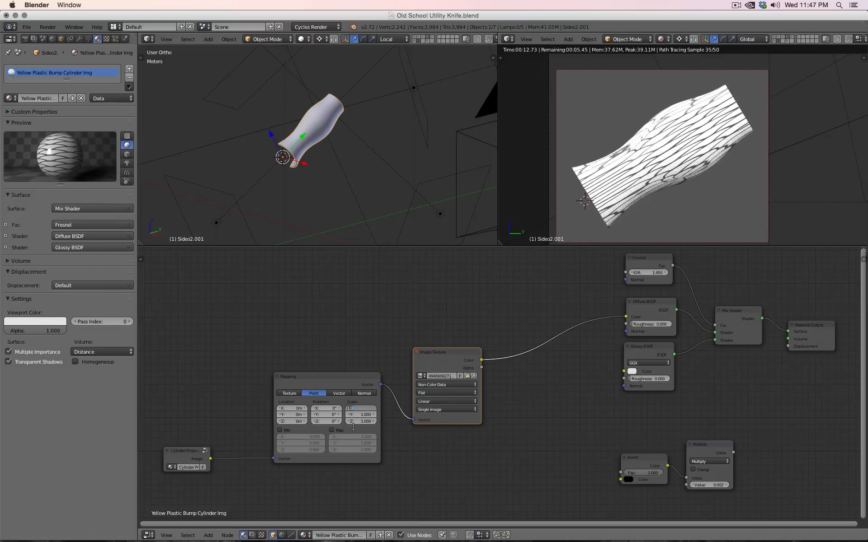
text(2)
key(Tab)
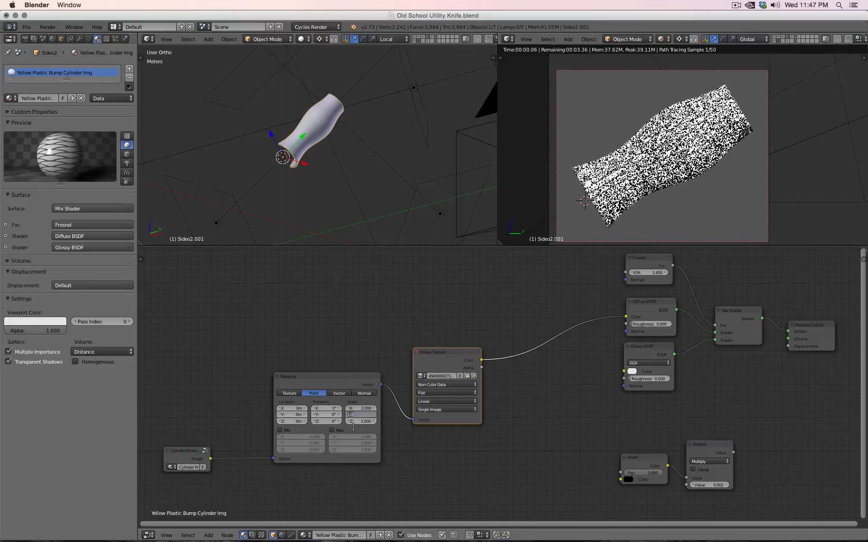
text(2)
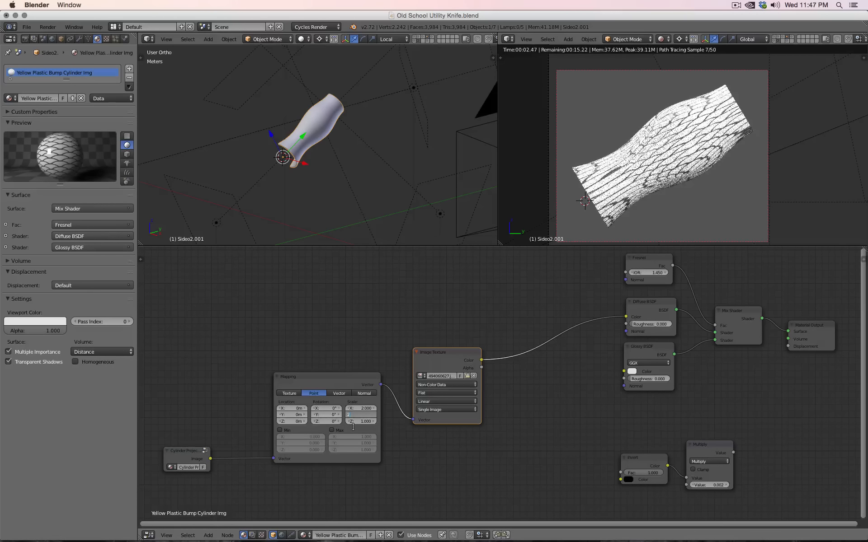
key(Tab)
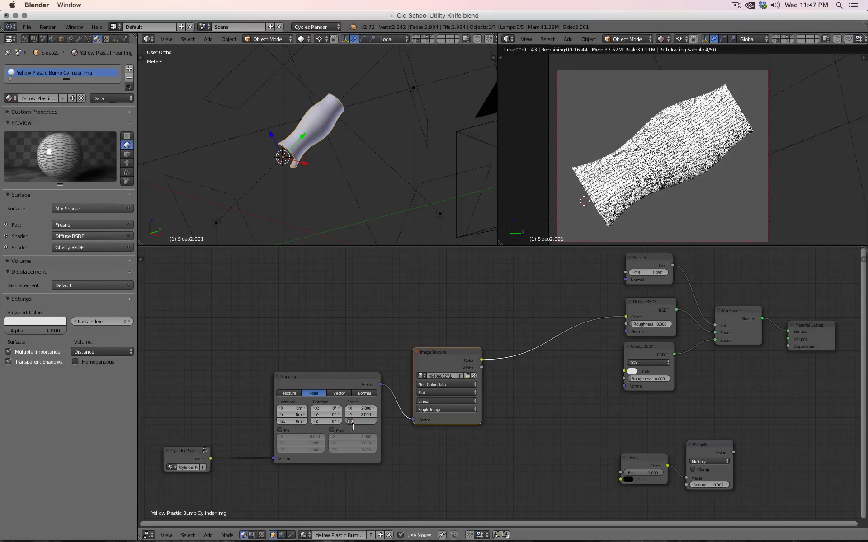
text(2)
key(Return)
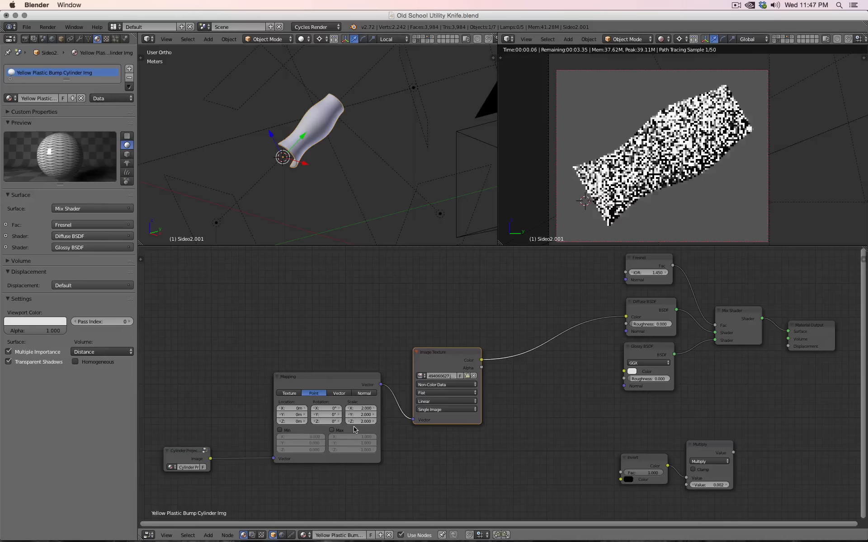
click(357, 415)
text(1)
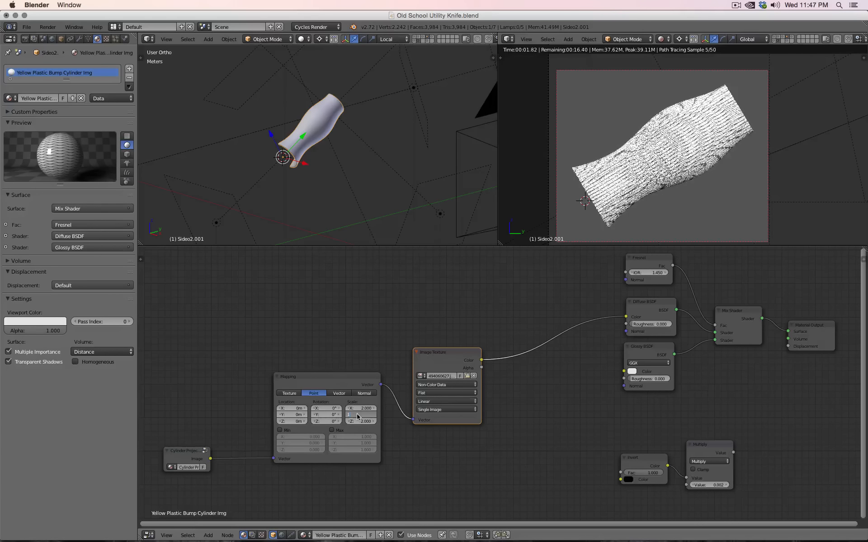
key(Return)
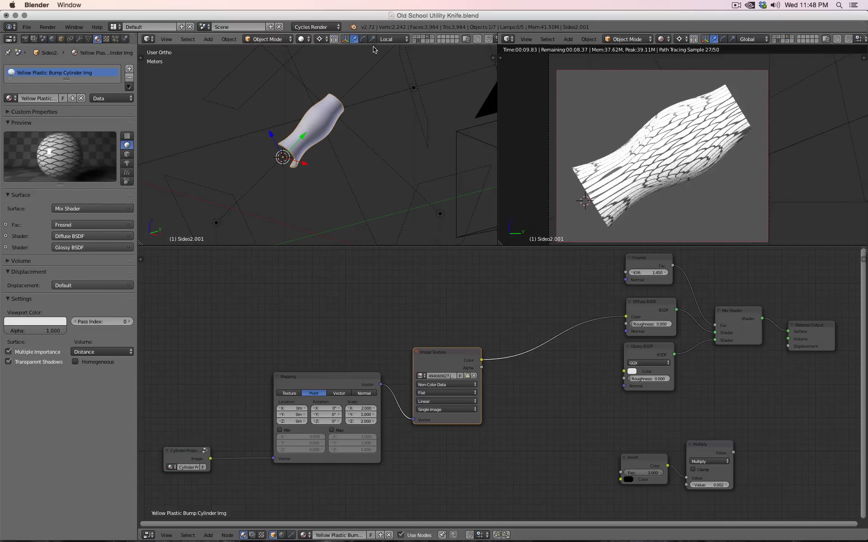
- Set the Edit Mode pivot point to 3D Cursor and snap the 3D cursor to the grip object in Object Mode
click(387, 39)
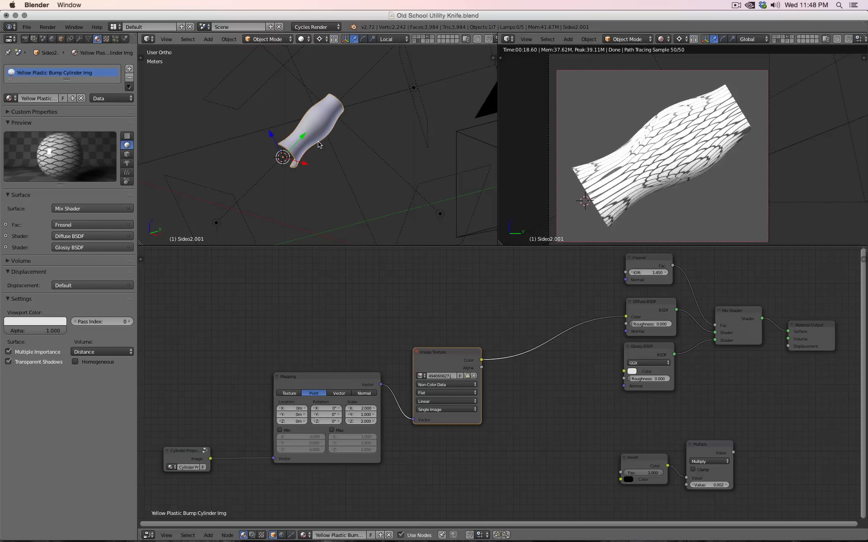
key(Tab)
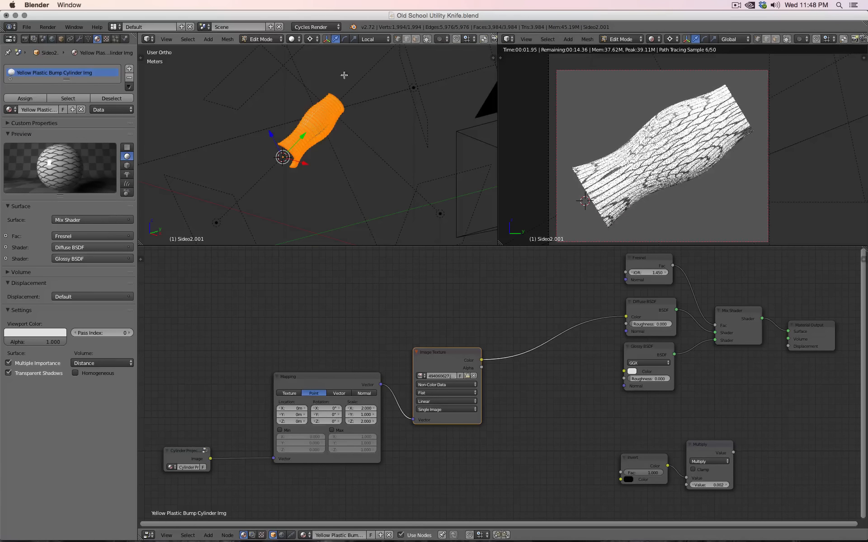
click(311, 39)
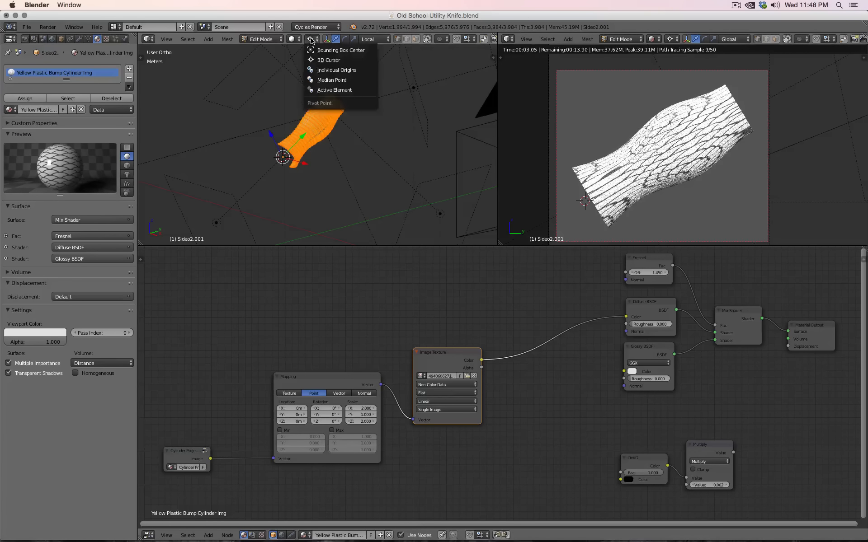
click(326, 61)
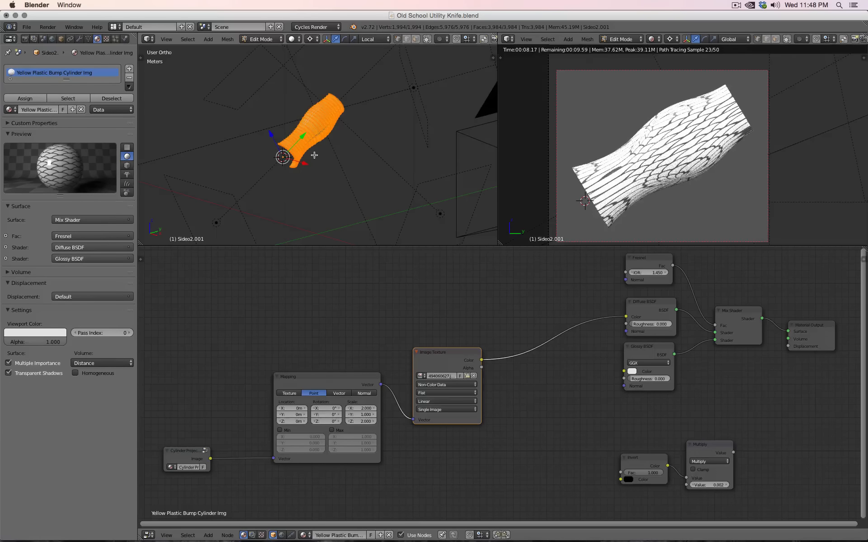
key(Tab)
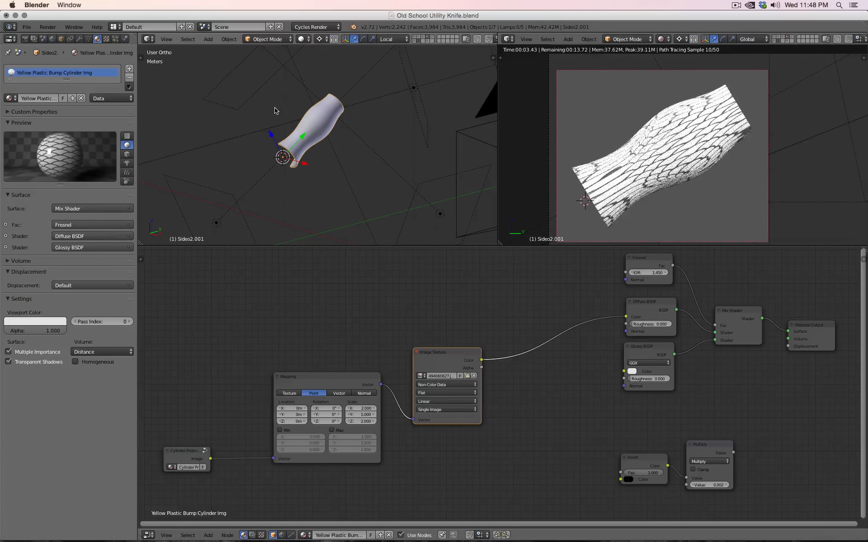
key(shift+s)
click(259, 111)
- Rotate the grip's entire mesh 90° about the global X axis in Edit Mode and return to Object Mode
key(Tab)
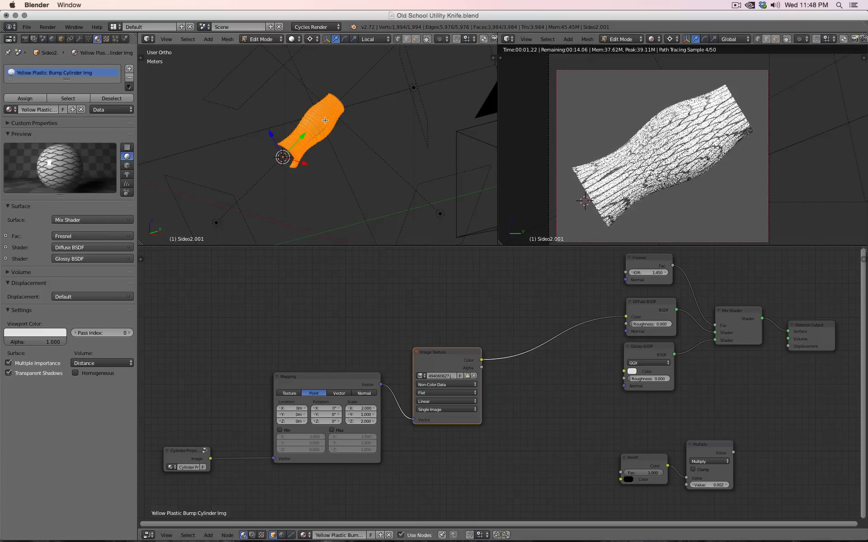
text(rx)
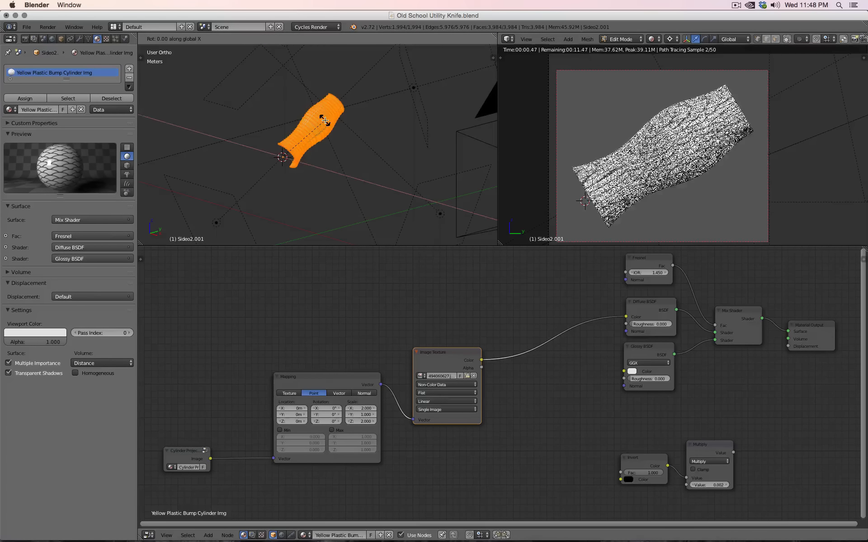
text(90)
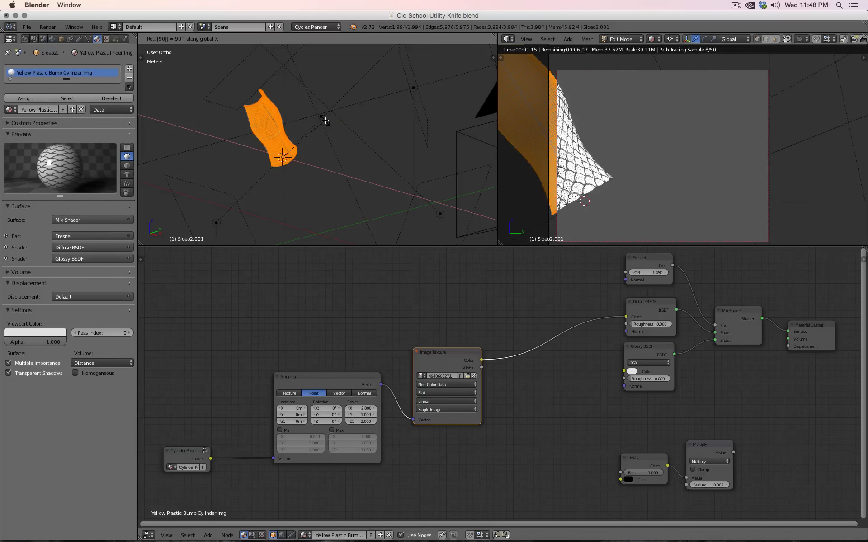
key(Return)
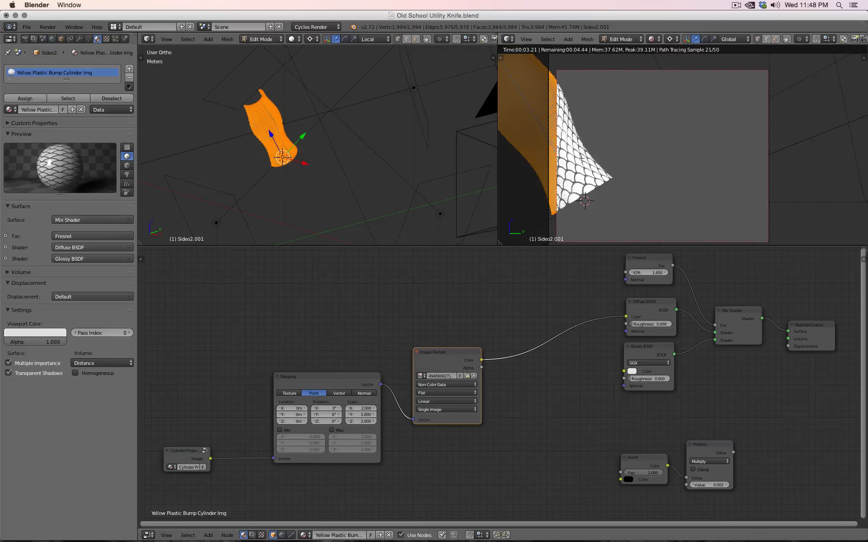
key(Tab)
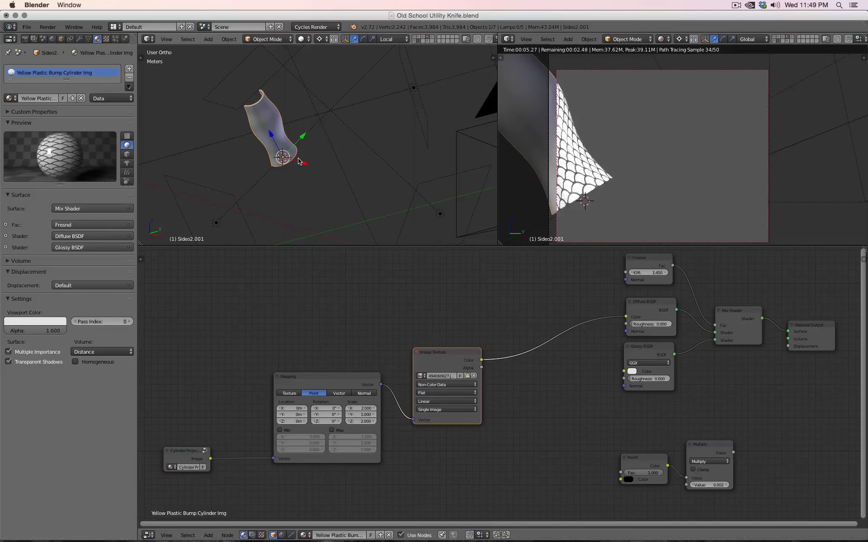
- Display the rotated grip in the right orthographic view in both the solid and the rendered 3D viewports
key(KP_3)
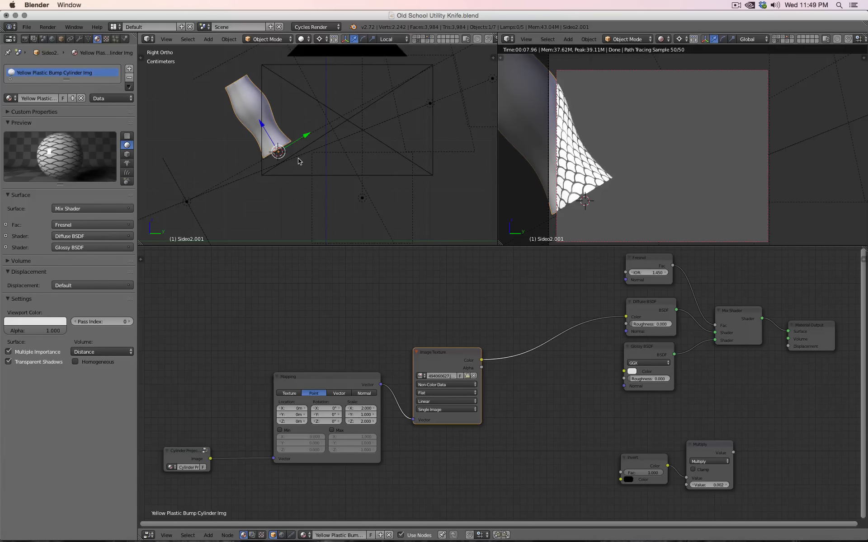
scroll(617, 160, down, 3)
key(KP_3)
scroll(614, 141, up, 2)
key(KP_1)
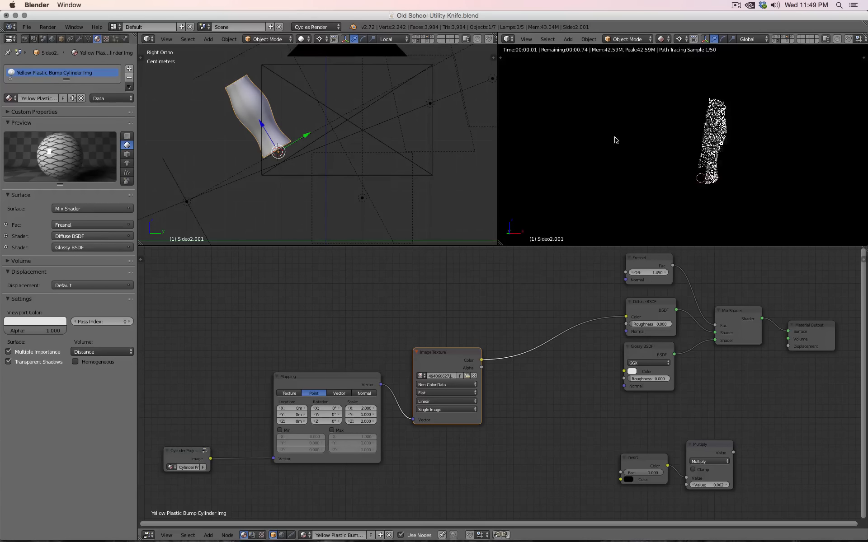
key(KP_3)
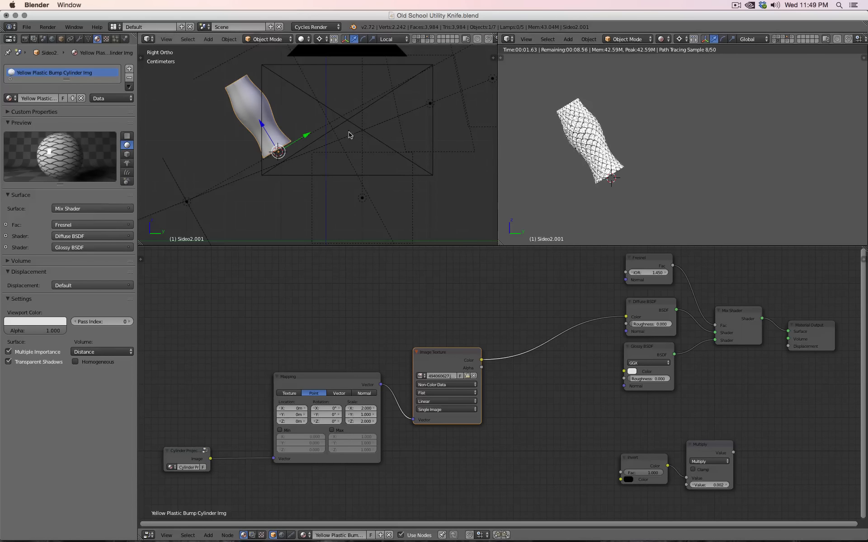
key(Tab)
key(r)
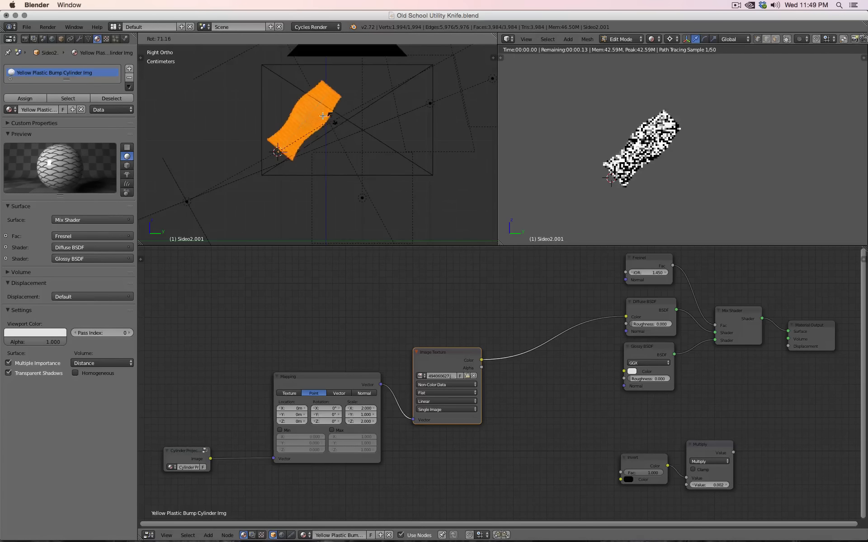
key(Escape)
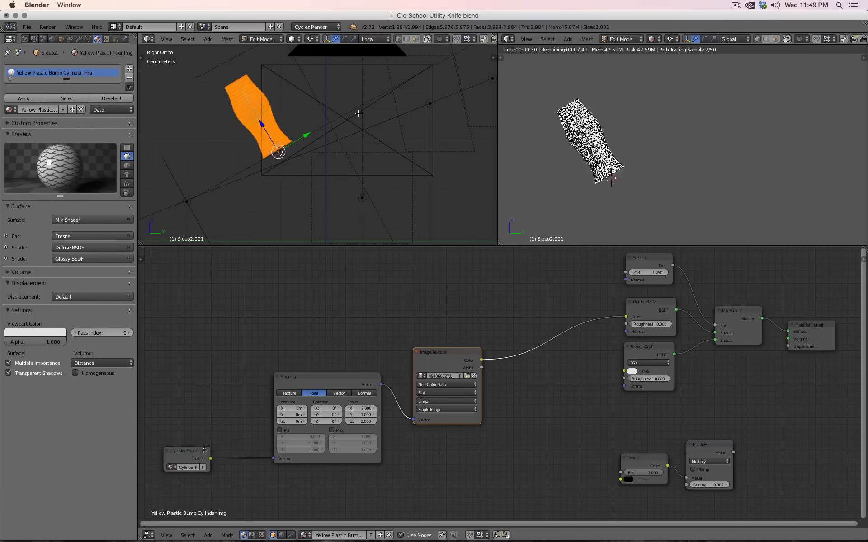
key(Tab)
- Show the selected grip's transform properties in the solid 3D viewport
key(n)
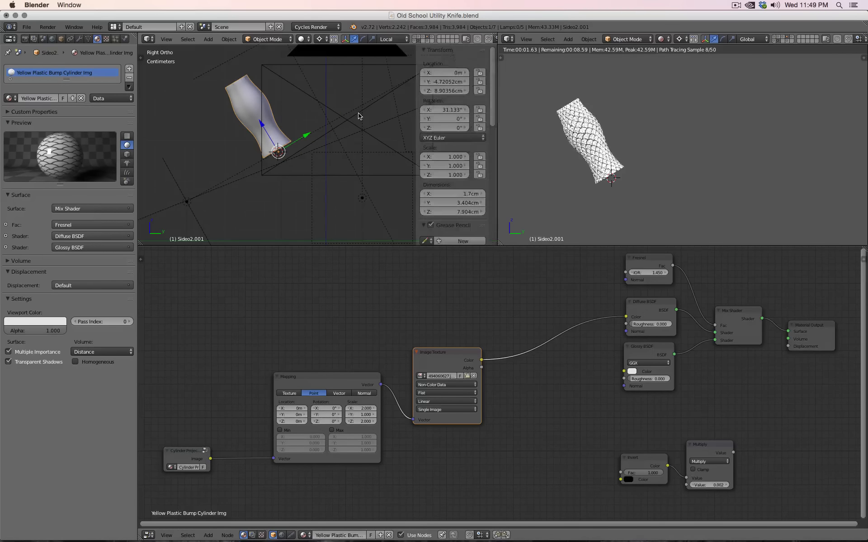
click(438, 110)
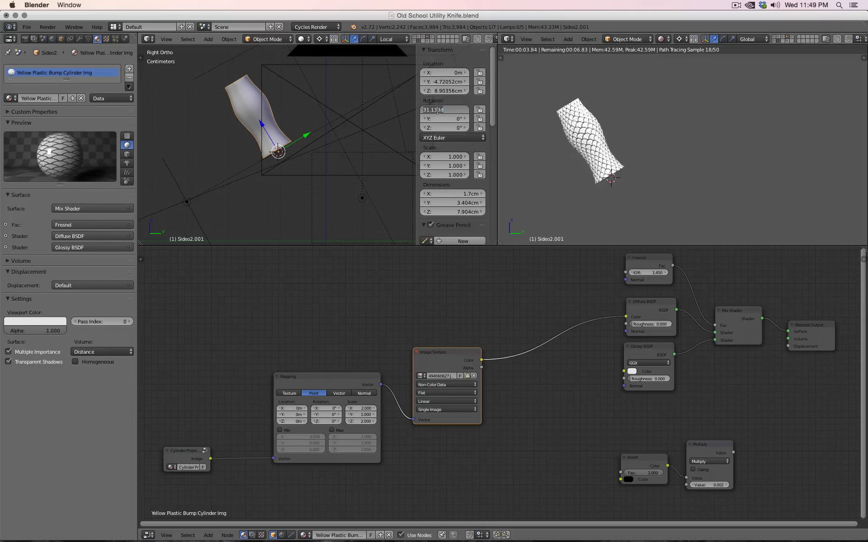
key(Escape)
- Try an X rotation of 0° on the grip object and undo it
click(438, 110)
text(0)
key(Return)
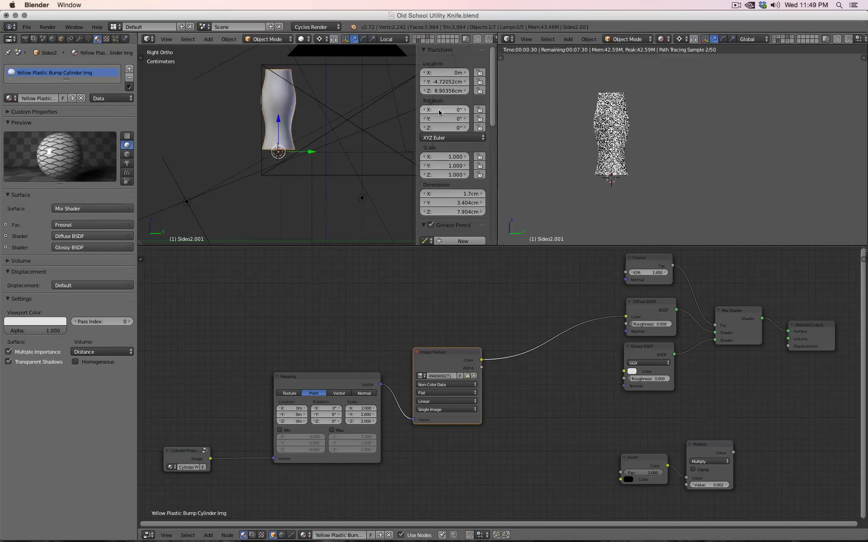
key(ctrl+z)
- Subtract 90° from the grip object's X rotation, bringing it to -58.867°
click(438, 109)
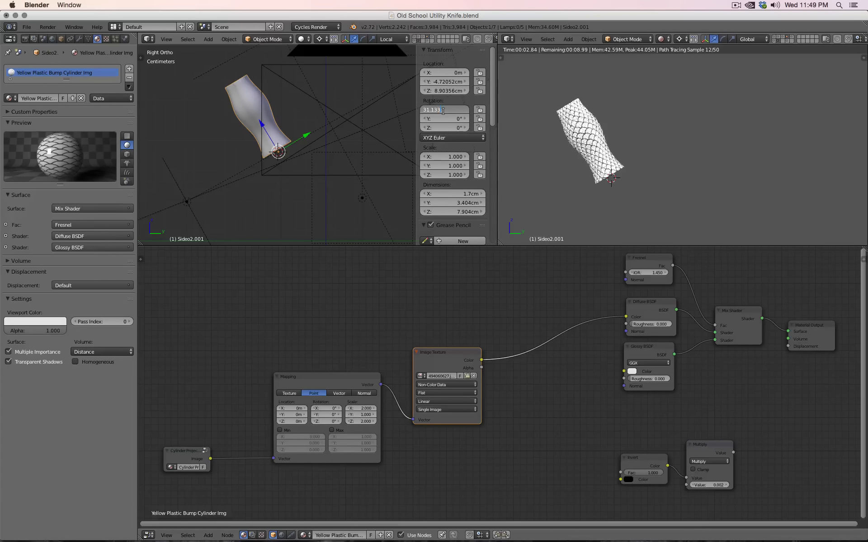
text(-90)
key(Return)
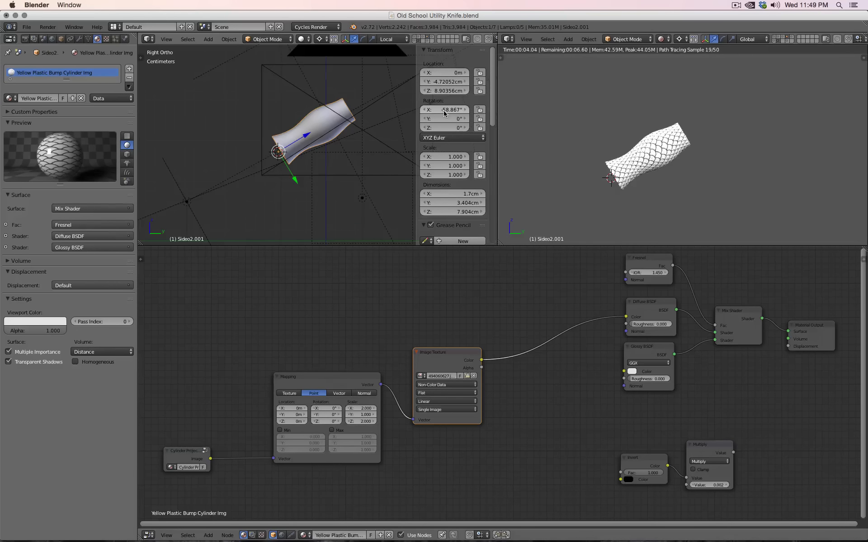
- Show the rendered grip through the camera in the rendered viewport
scroll(609, 144, up, 3)
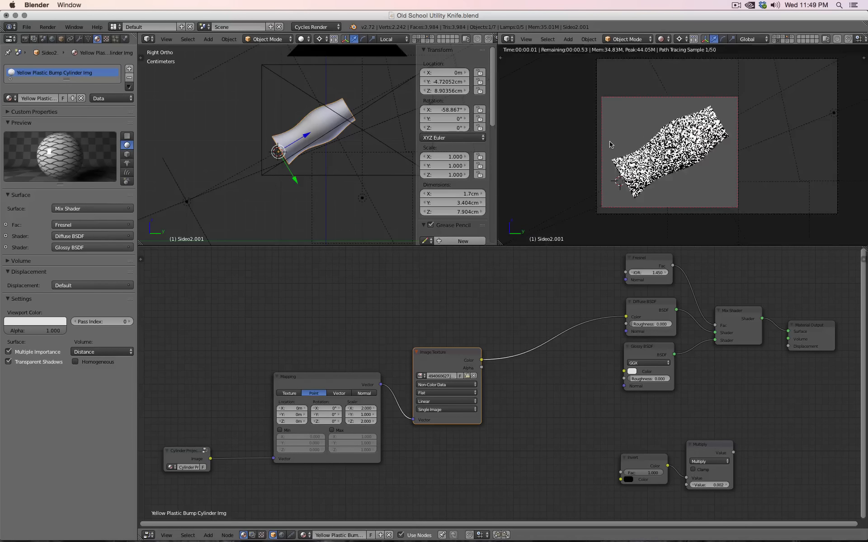
key(KP_0)
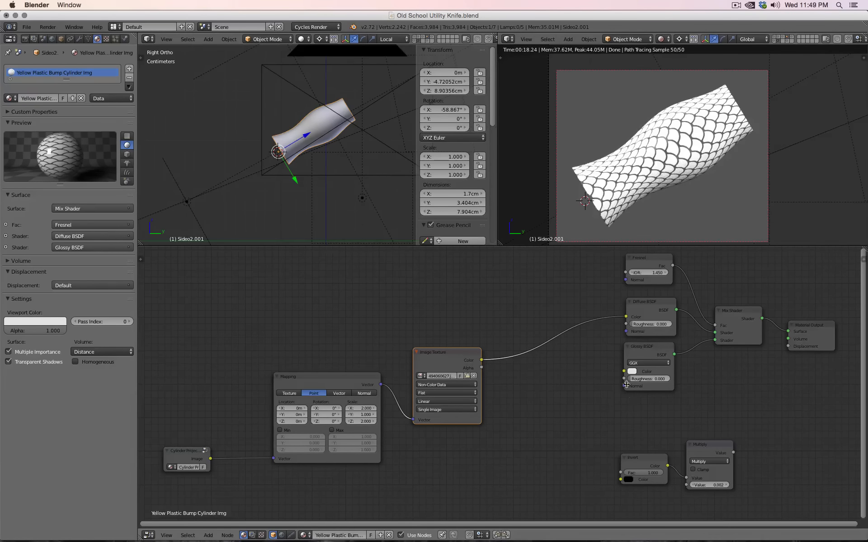
- Try the mesh image as a bump by linking its color to the Invert node's Fac and the Multiply output to Displacement
drag(625, 317, 621, 473)
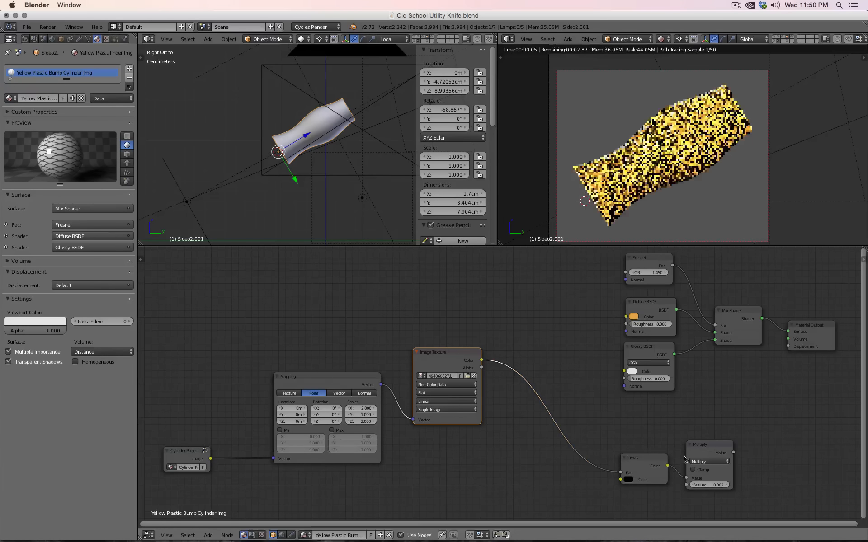
drag(732, 452, 787, 346)
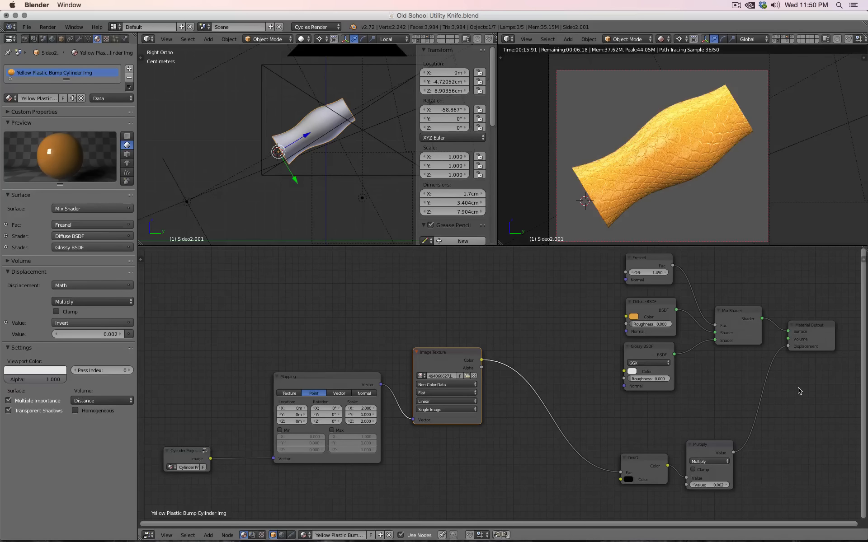
click(27, 28)
mouse_move(30, 57)
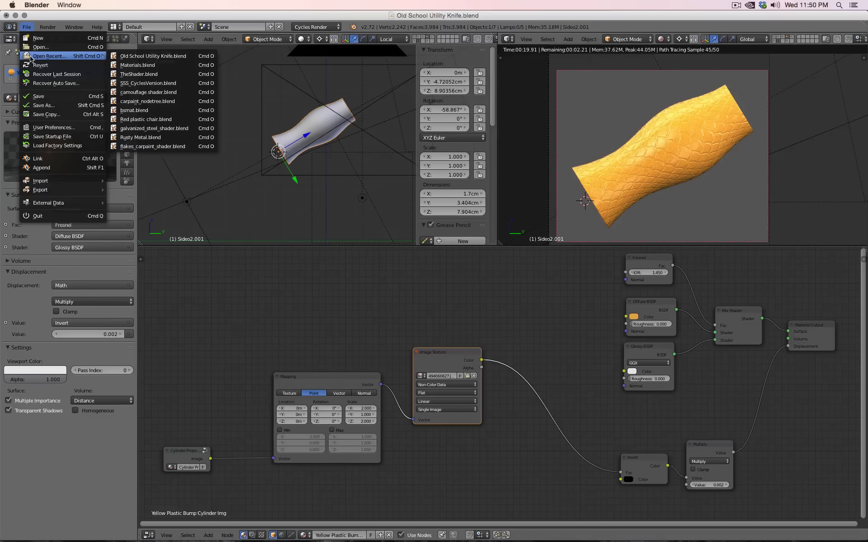
- Switch both 3D viewports to wireframe and undo the displacement wiring along with the grip's mesh and object rotations
key(z)
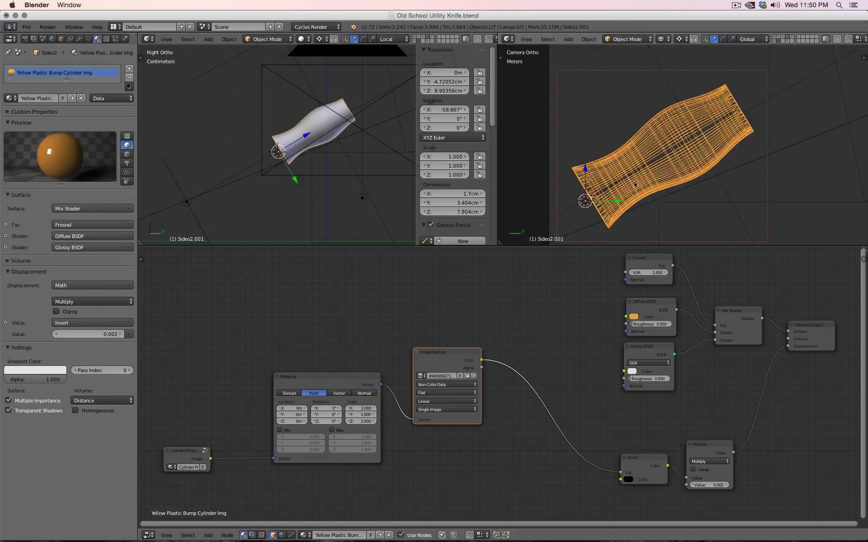
key(shift+z)
key(shift+z)
key(z)
key(ctrl+z)
key(ctrl+z)
key(ctrl+z)
key(ctrl+z)
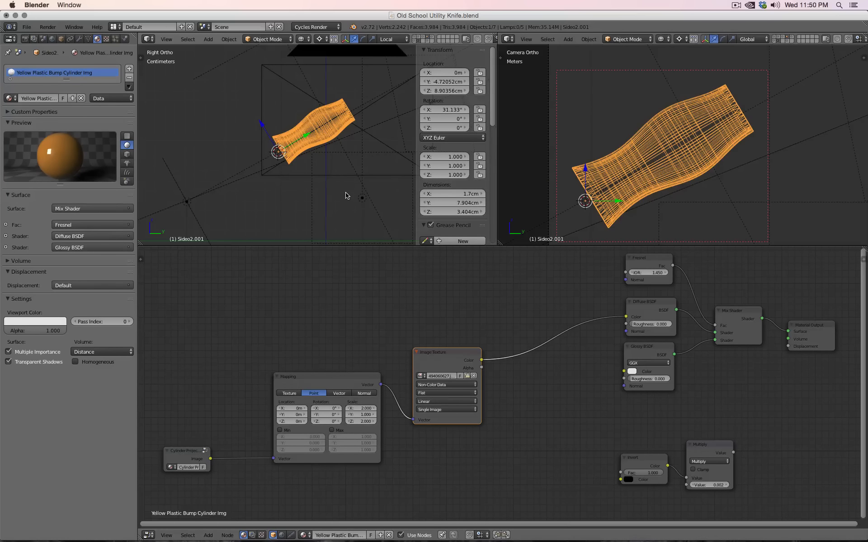
- Place the 3D cursor below the grip and set the pivot point to Bounding Box Center
click(273, 215)
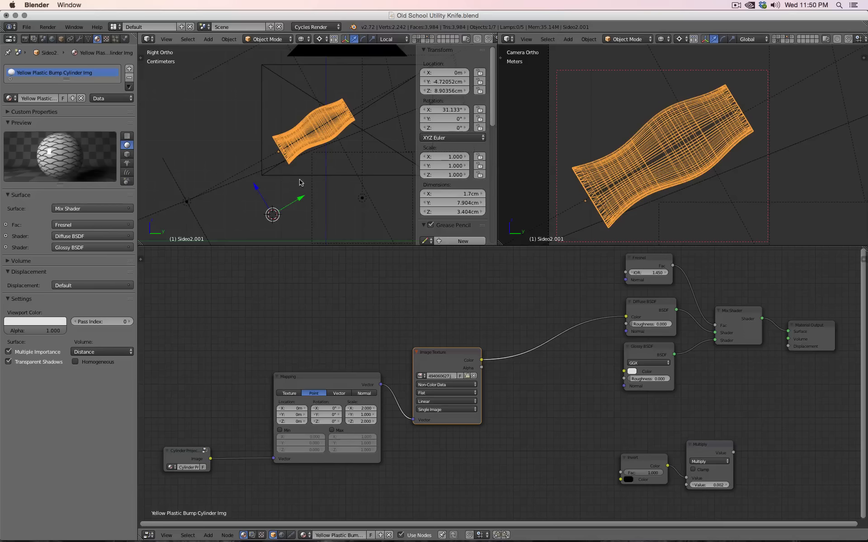
click(319, 39)
click(329, 51)
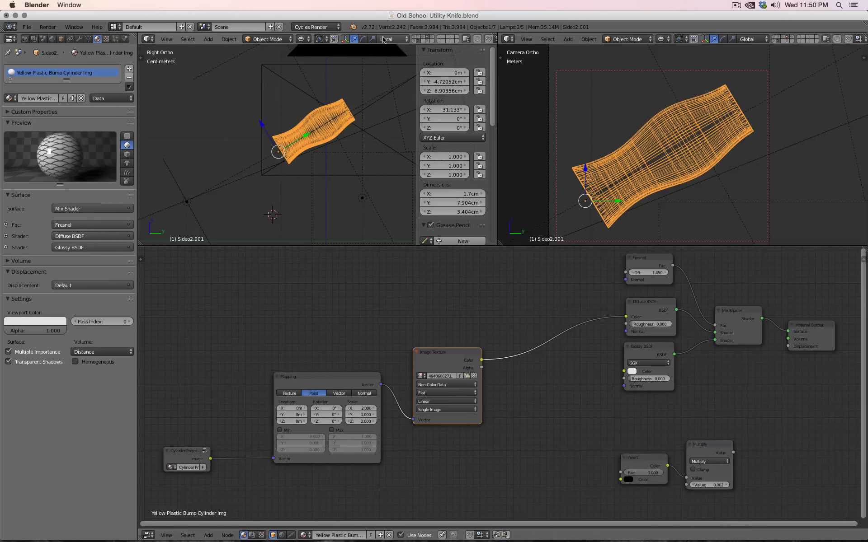
- Set the transform orientation to Global and display the selected grip in solid shading at an angled view
click(383, 39)
click(393, 49)
middle_drag(293, 158, 315, 169)
key(a)
key(z)
key(a)
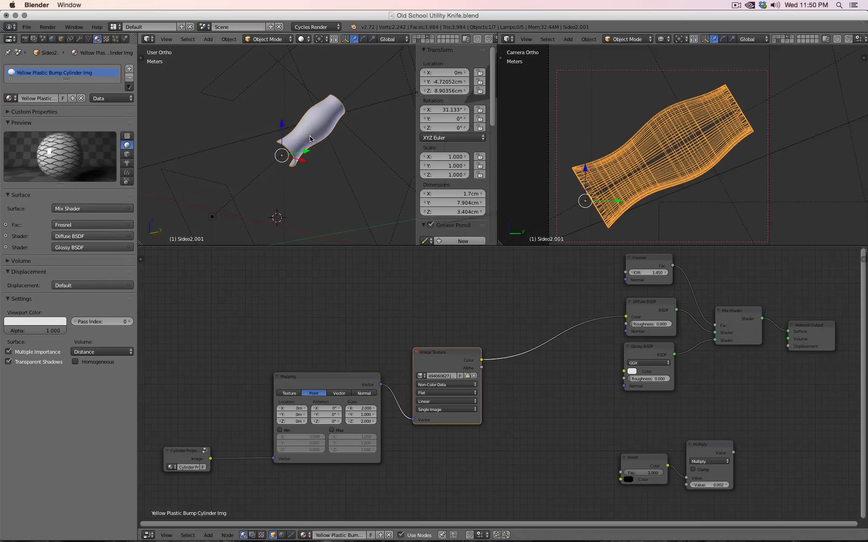
- Set the transform orientation to Local and inspect the grip's own axes from an angled view
click(391, 41)
click(398, 60)
middle_drag(336, 107, 264, 130)
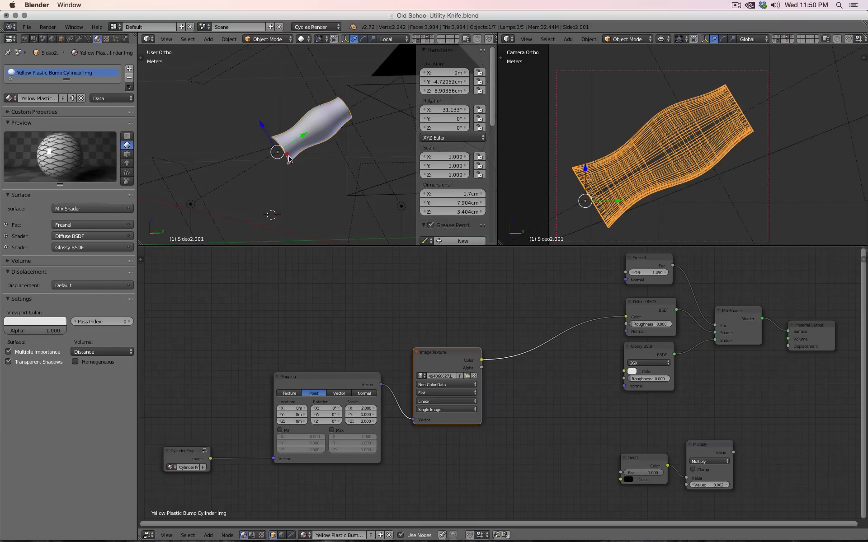
mouse_move(289, 158)
middle_down()
mouse_move(374, 159)
mouse_move(386, 145)
mouse_move(366, 121)
mouse_move(444, 137)
mouse_move(348, 159)
mouse_move(283, 159)
middle_up()
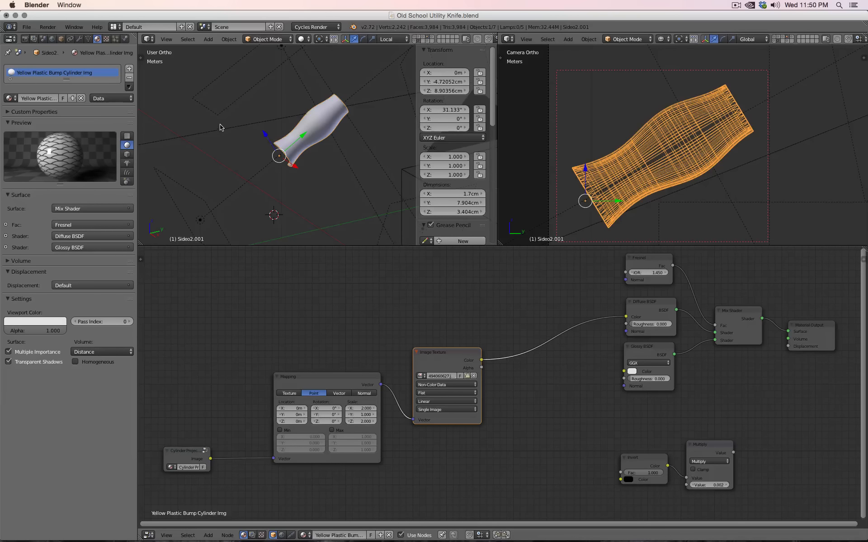
- Snap the 3D cursor to the selected grip's origin
key(shift+s)
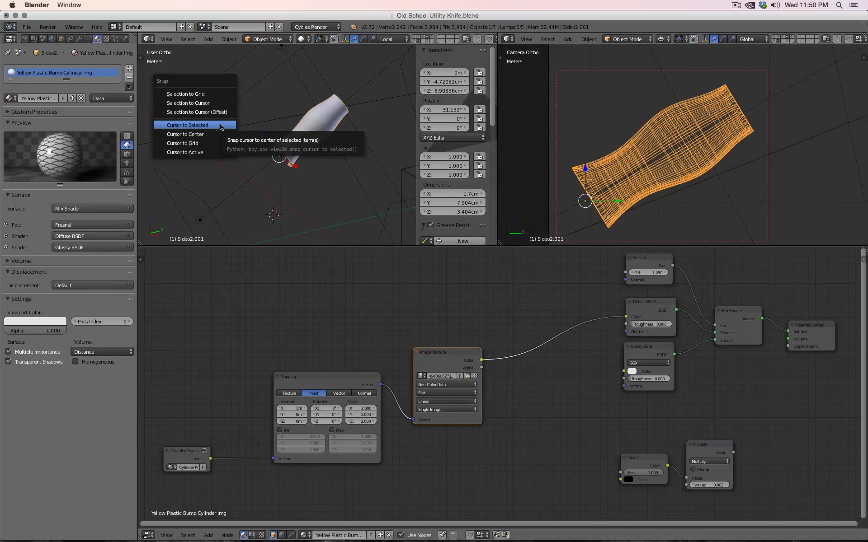
click(221, 126)
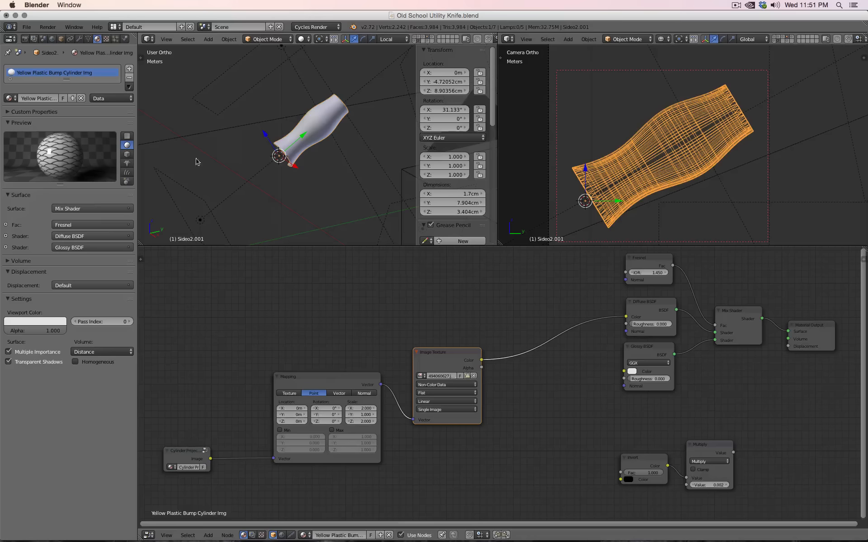
key(shift+s)
click(214, 158)
- Enter Edit Mode on the grip and set the pivot point to 3D Cursor
click(266, 39)
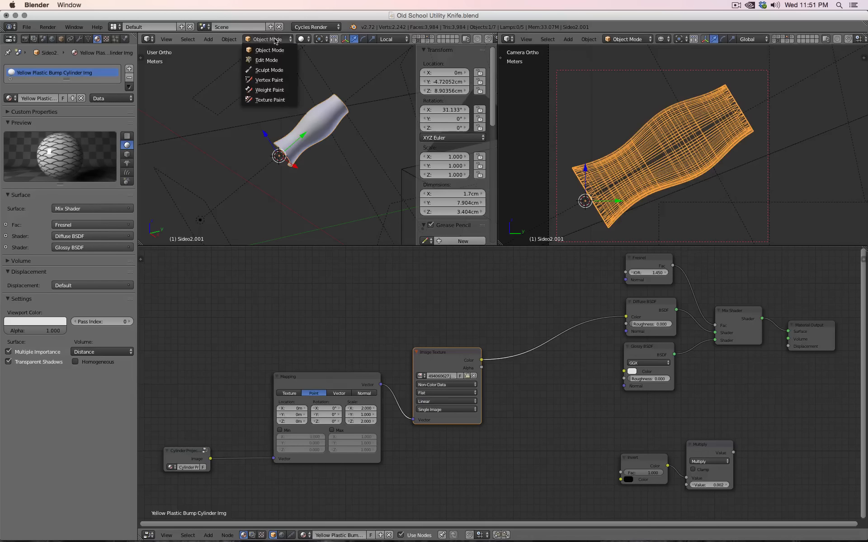
click(267, 58)
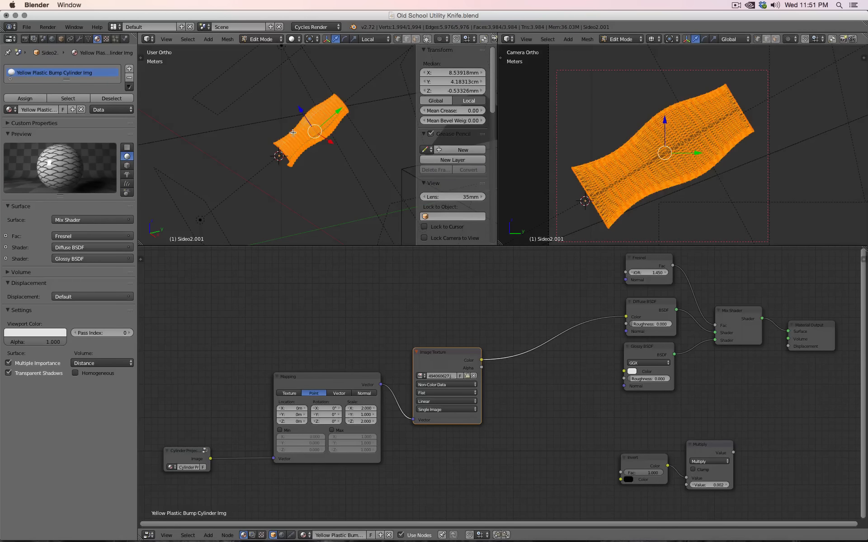
click(311, 39)
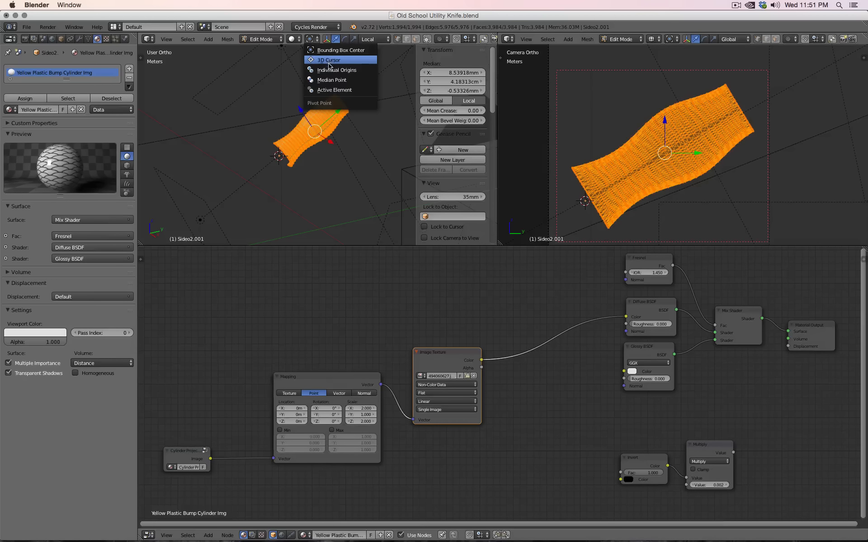
click(342, 62)
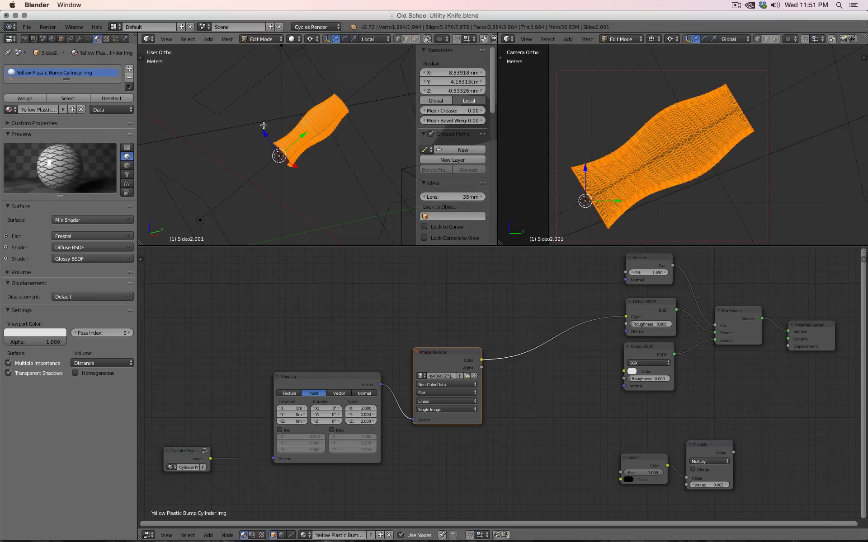
- Rotate the grip's whole mesh 90° about the global X axis around the 3D cursor
middle_drag(298, 169, 324, 172)
key(r)
text(x)
text(-90)
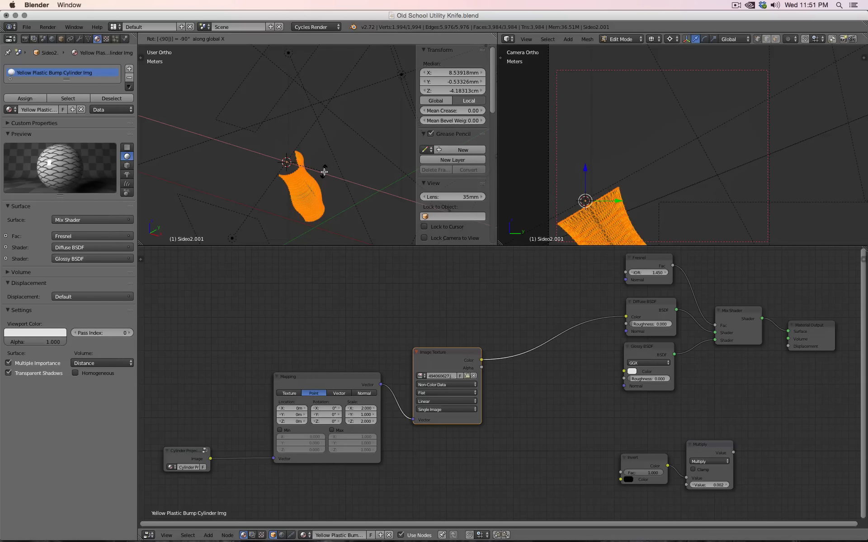
key(BackSpace)
key(BackSpace)
key(BackSpace)
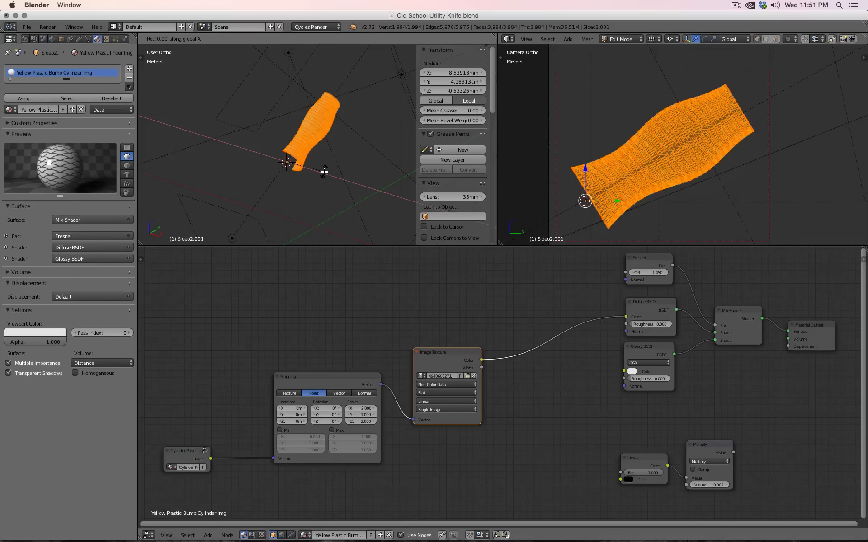
text(-90)
key(minus)
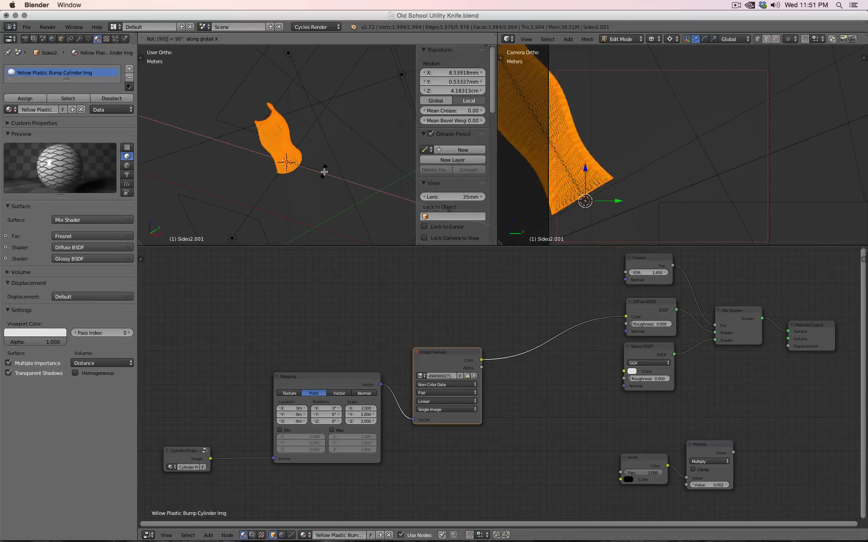
key(Return)
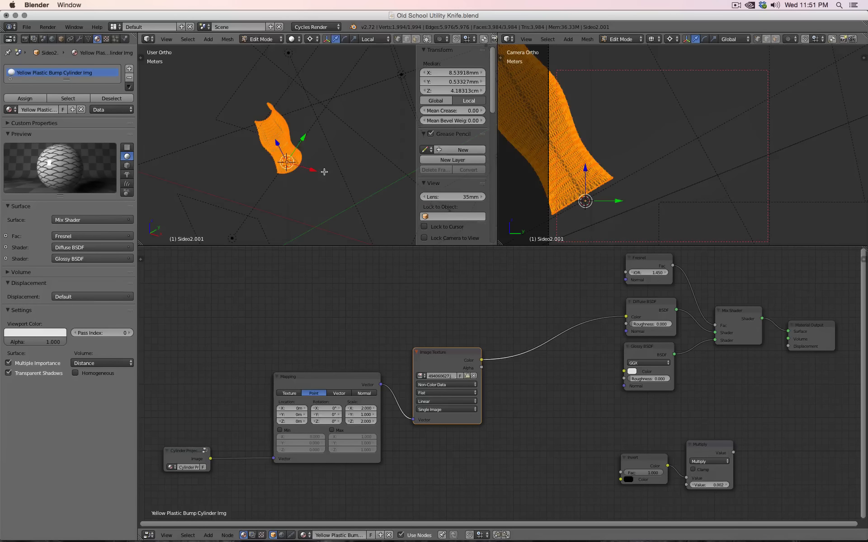
- Return to Object Mode in the right orthographic view and try a freehand rotation of the grip object
key(Tab)
key(KP_3)
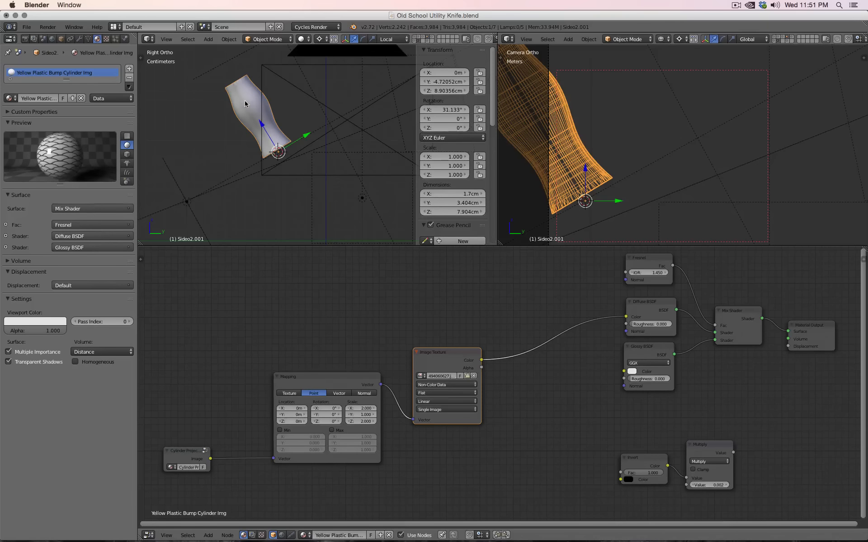
key(r)
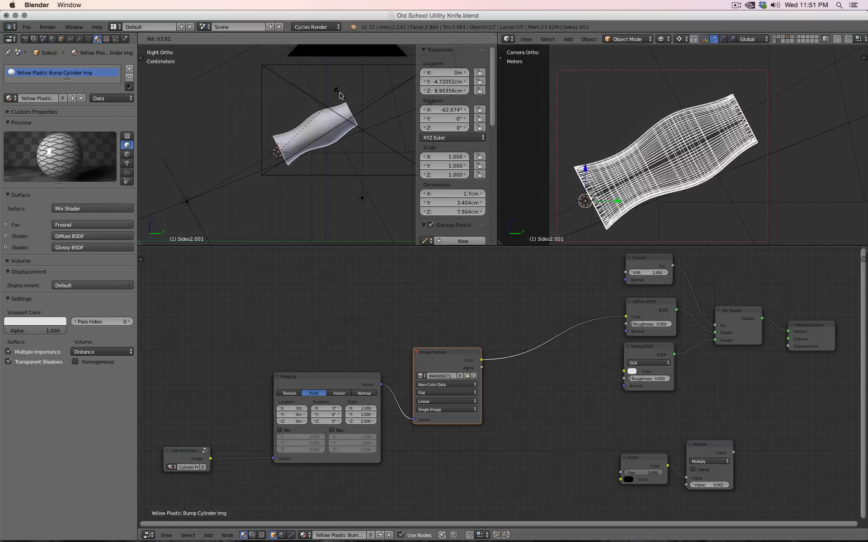
key(Escape)
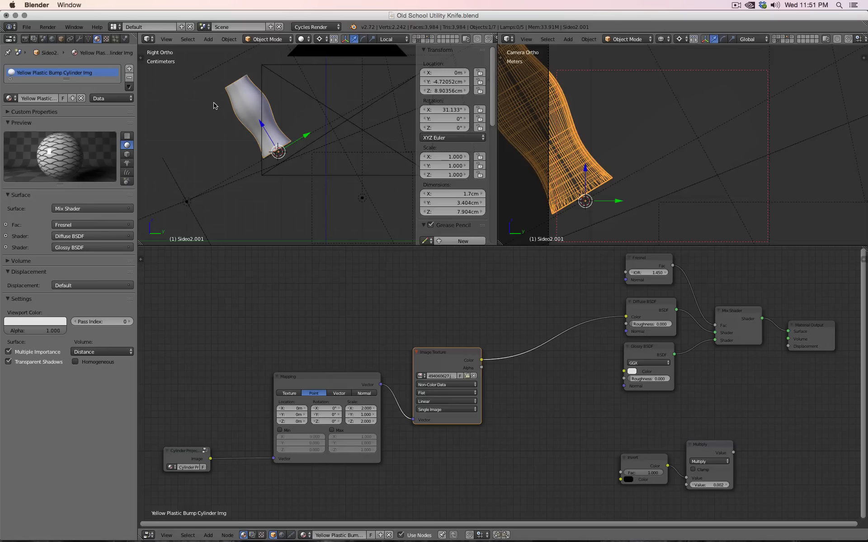
- Subtract 90° from the grip object's X rotation, giving -58.867°, and display the camera viewport in rendered shading
click(445, 110)
key(End)
key(Return)
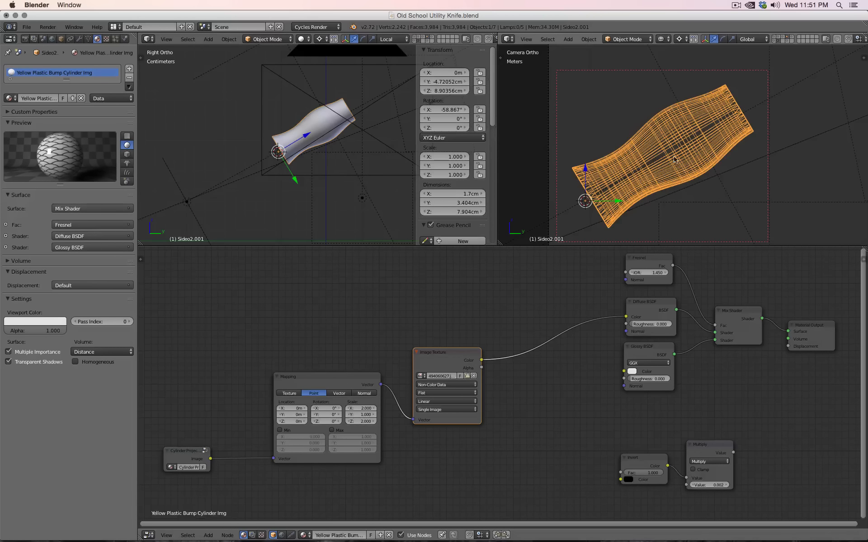
key(shift+z)
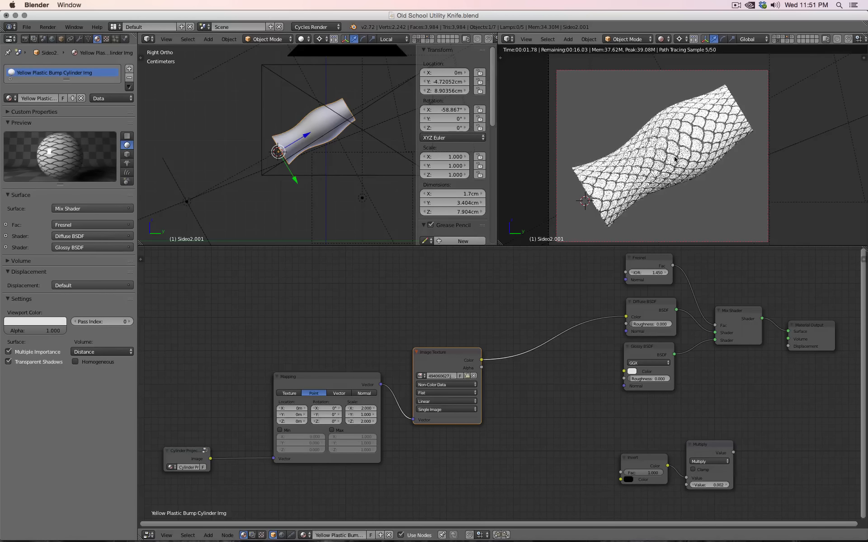
- Try a Y scale of 2 on the Mapping node
click(362, 415)
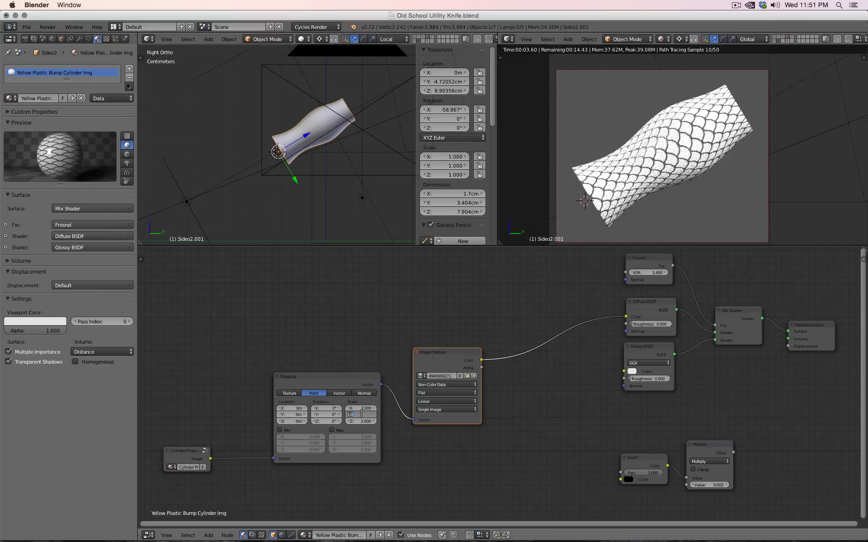
text(2)
key(Return)
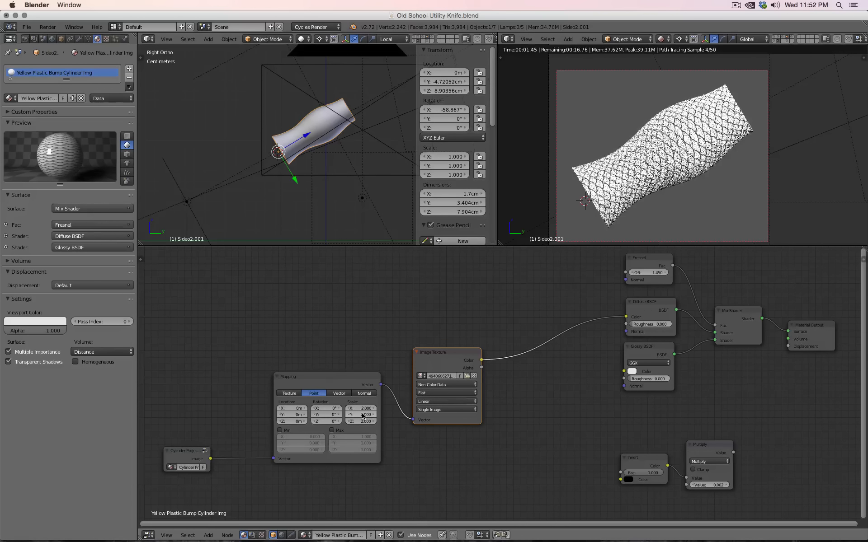
- Set the Mapping node's X and Z scale to 3
click(361, 408)
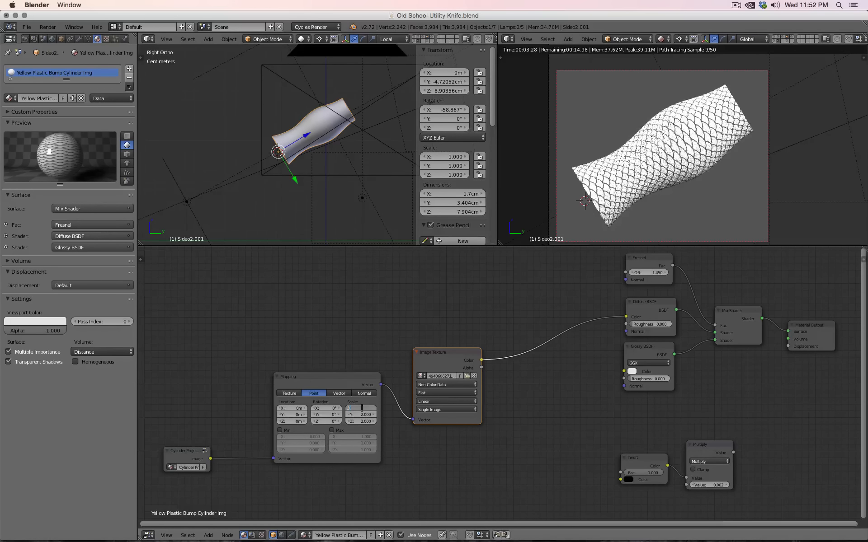
key(Return)
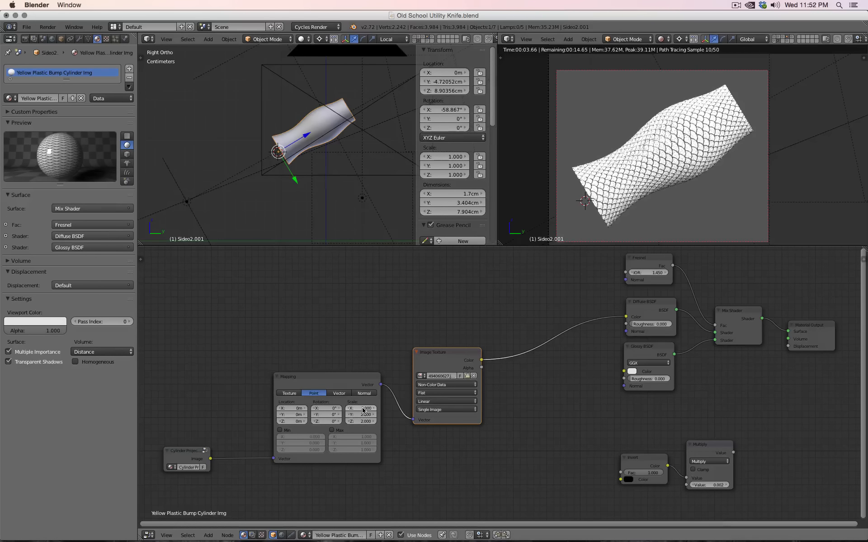
click(362, 421)
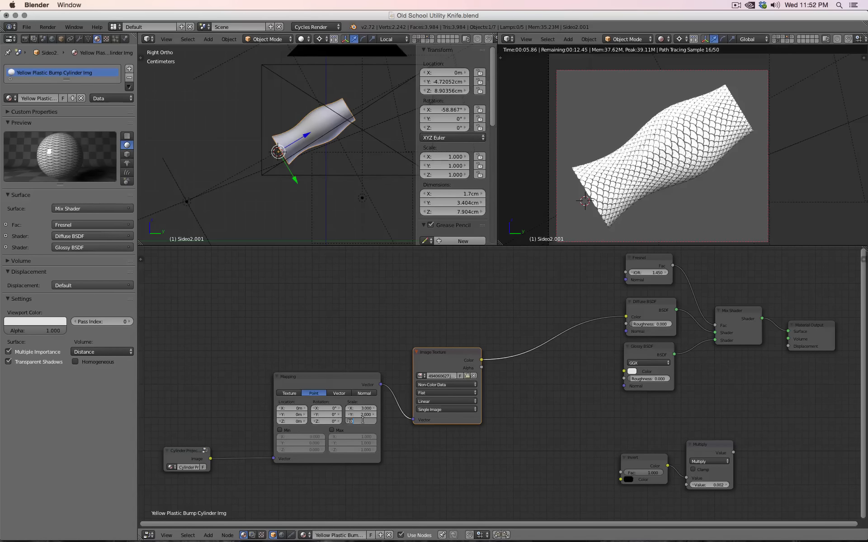
text(3)
key(Return)
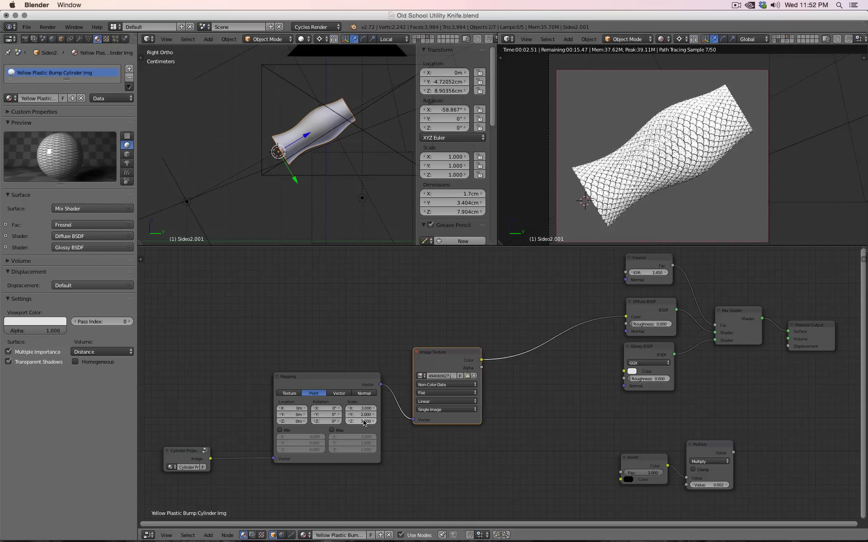
- Set the Mapping node's Y scale to 4
click(361, 415)
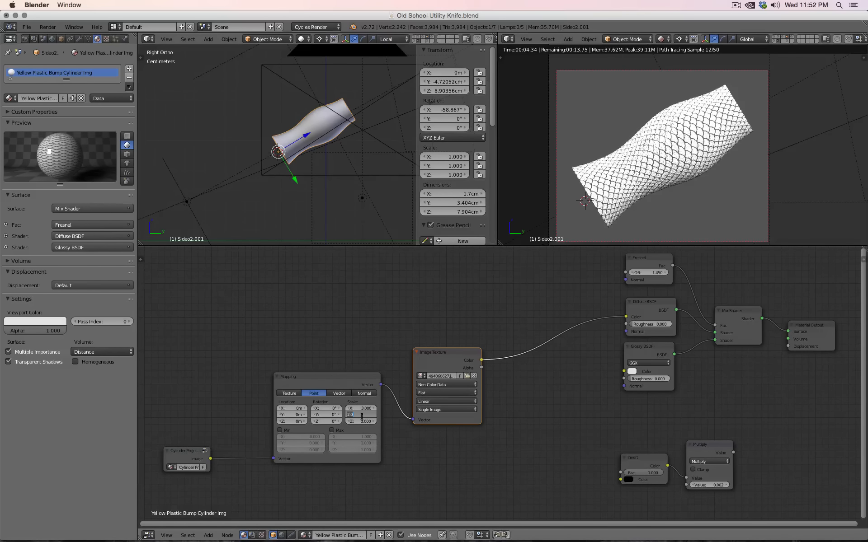
text(4)
key(Return)
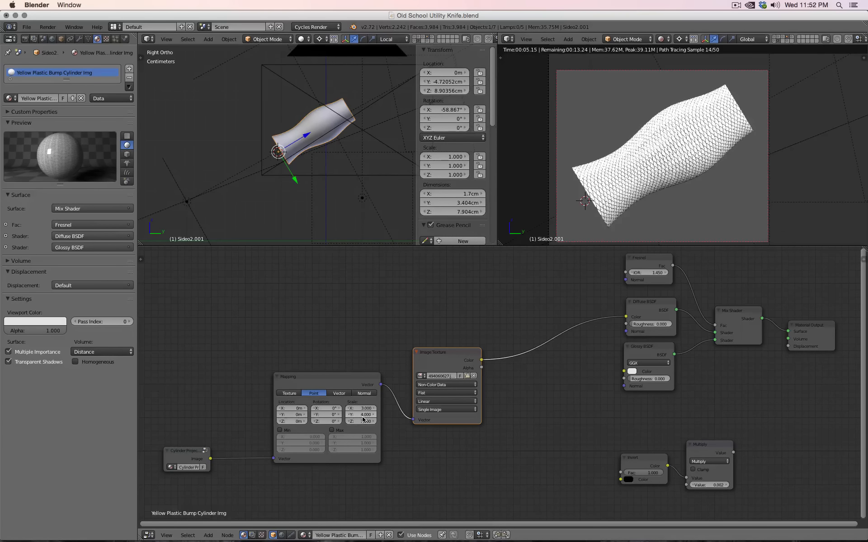
- Set the Mapping node's Y scale to 1 and return the camera viewport to solid shading
click(362, 415)
text(1)
key(Return)
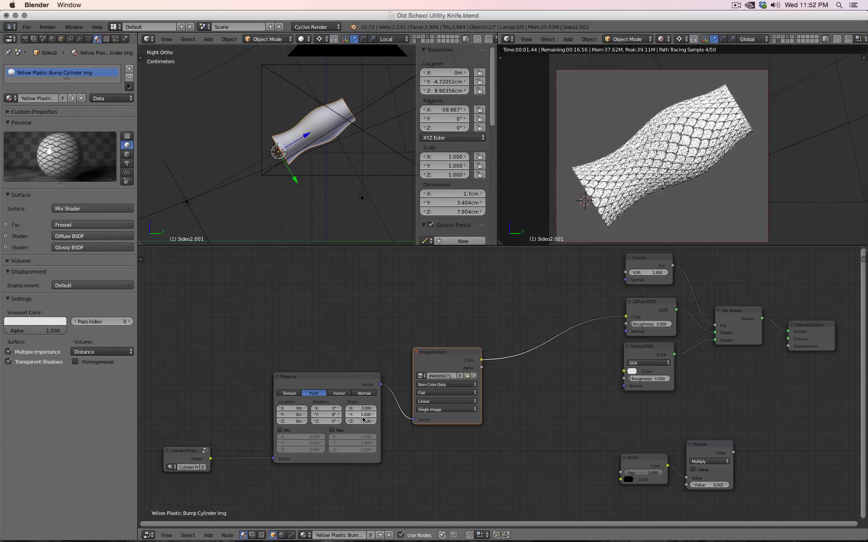
key(shift+z)
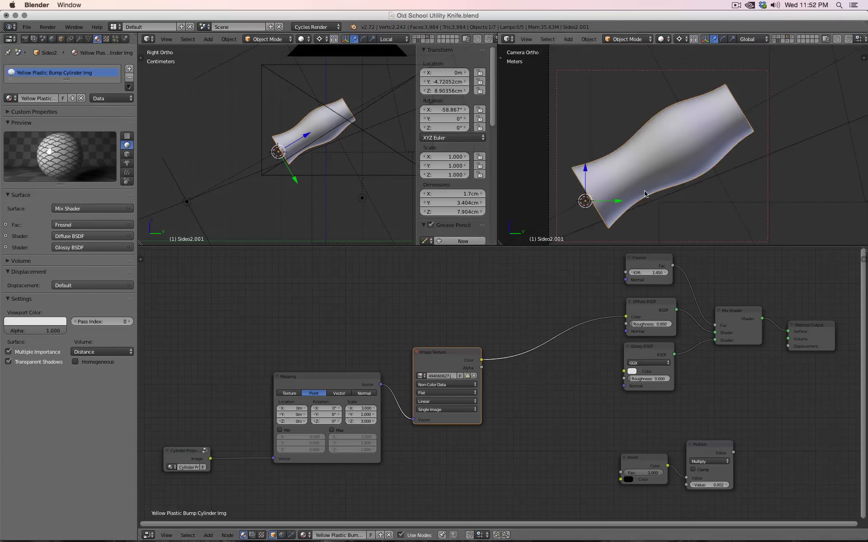
- Switch to Safari and browse the seamless metal grid texture images for another pattern, previewing the steel plate and hexagonal wire mesh images
key(super+Tab)
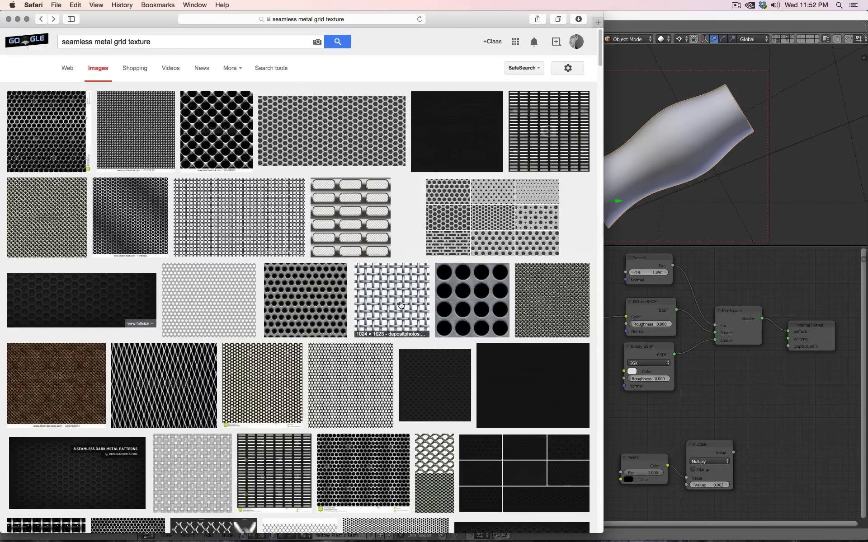
scroll(401, 305, down, 10)
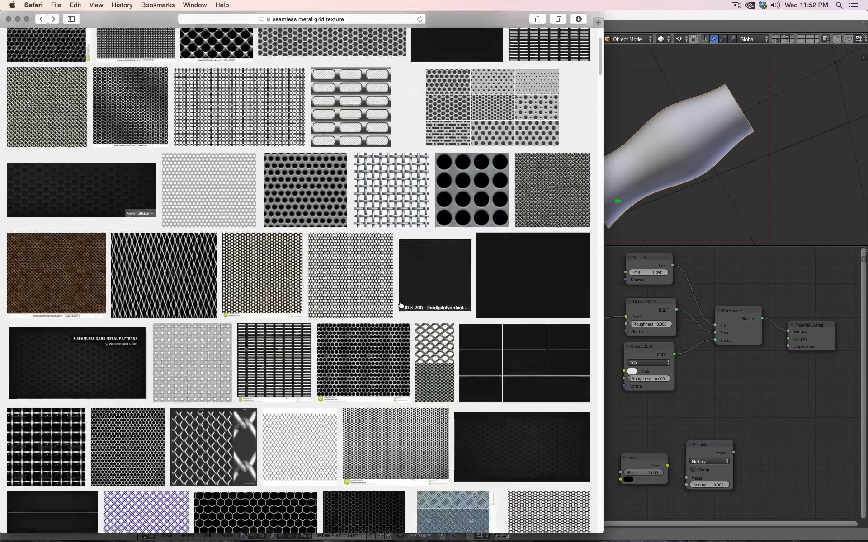
scroll(400, 305, down, 10)
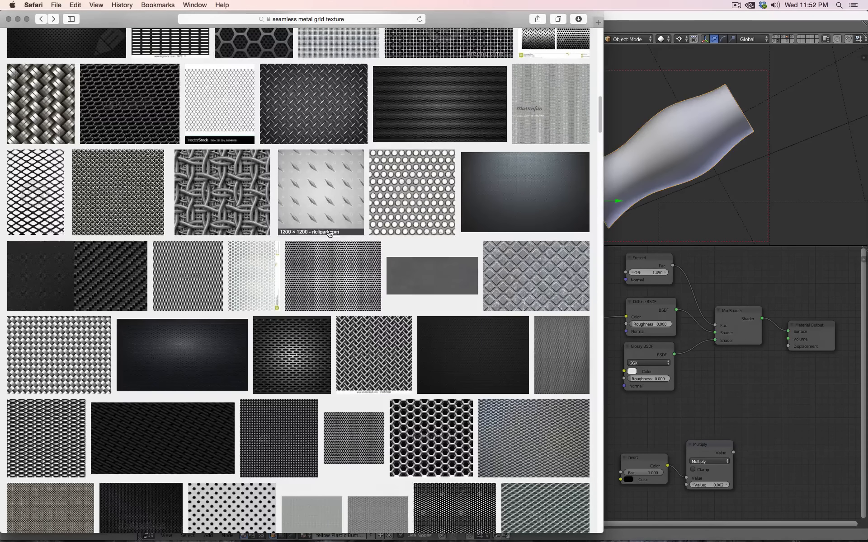
click(336, 206)
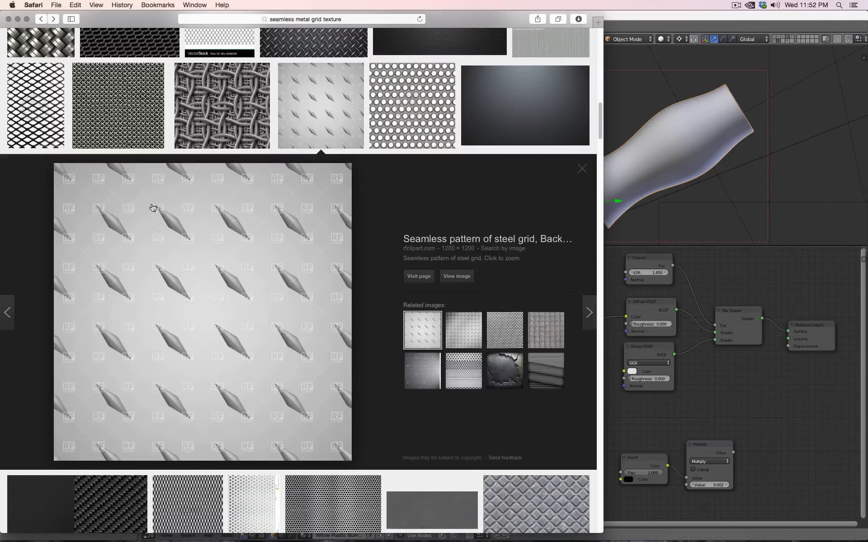
click(473, 322)
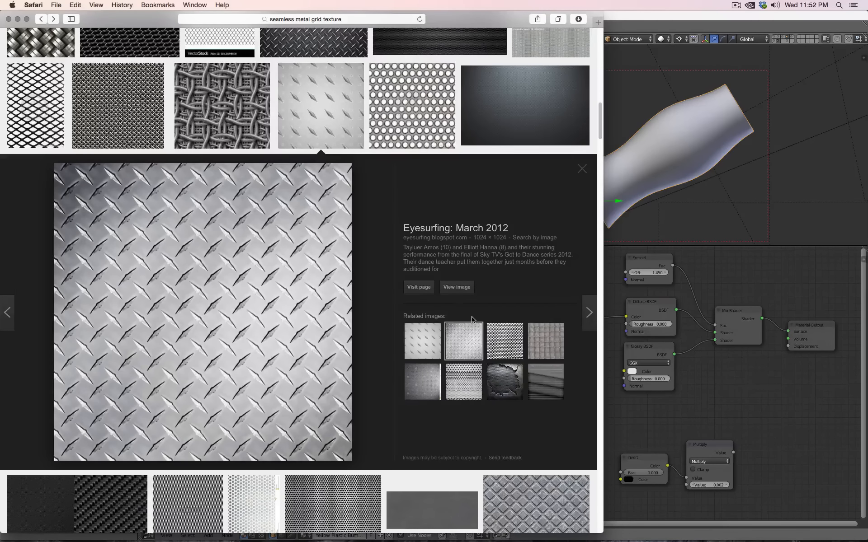
scroll(472, 319, down, 2)
click(430, 312)
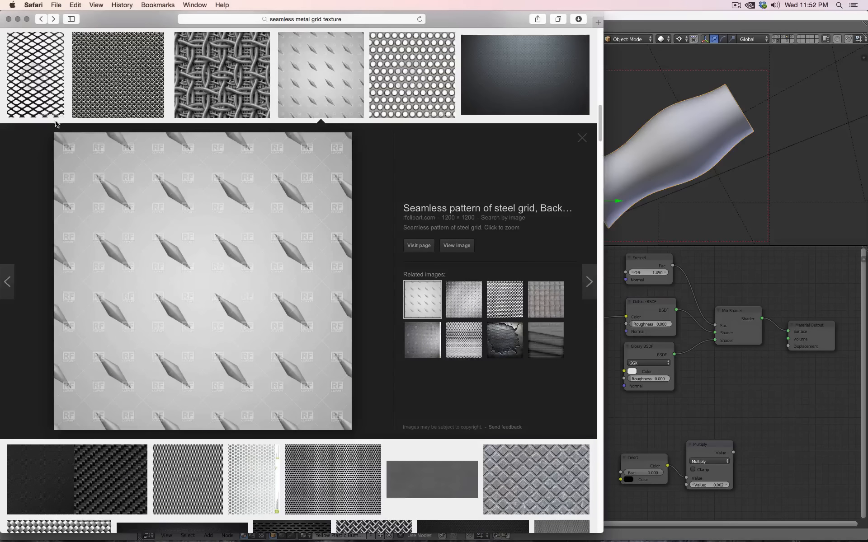
scroll(547, 316, down, 10)
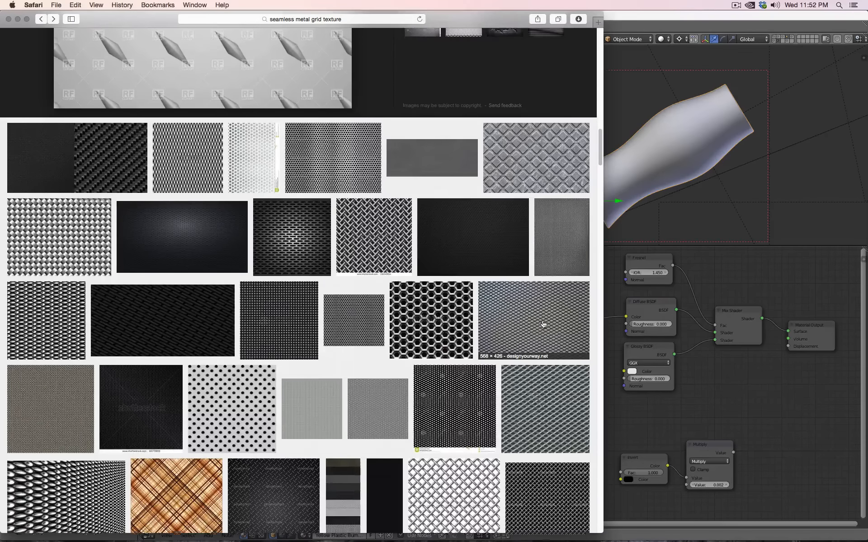
scroll(542, 323, down, 10)
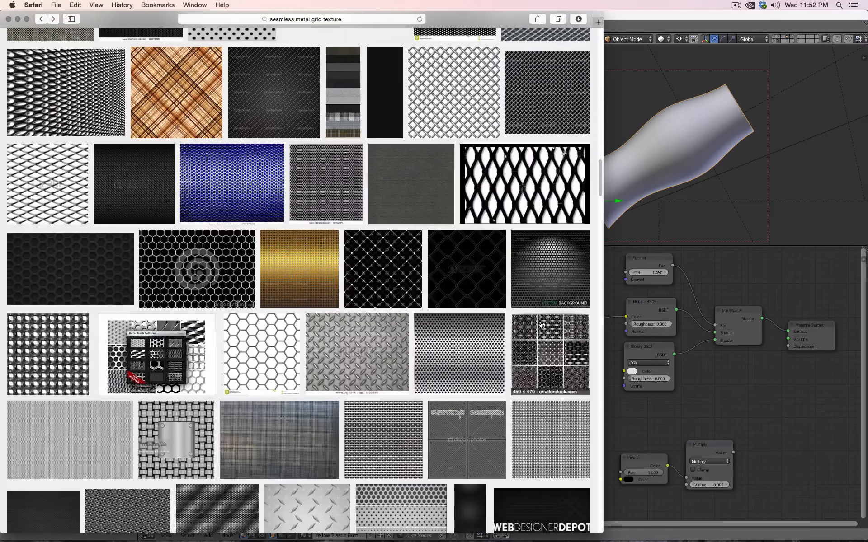
click(278, 354)
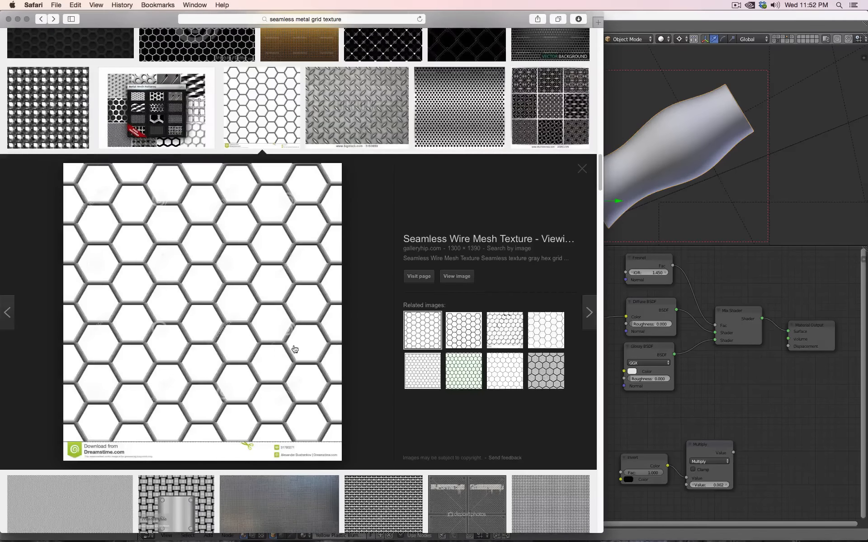
scroll(294, 351, down, 15)
scroll(368, 334, down, 17)
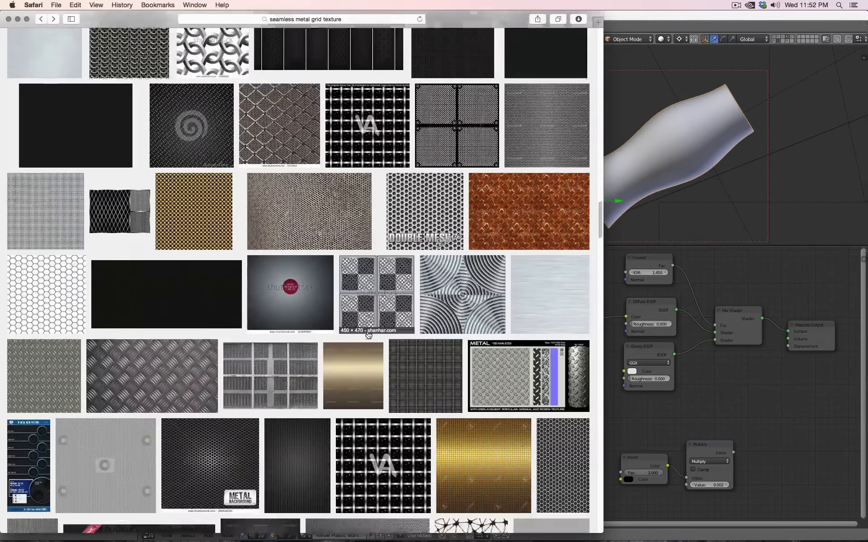
scroll(368, 335, down, 3)
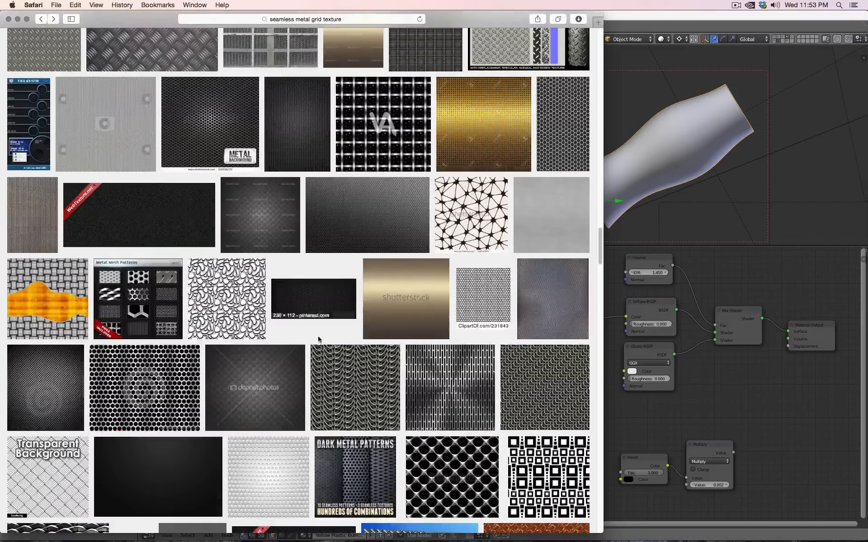
- Open the black-and-white seamless abstract mesh pattern at full size and save the image to the Desktop
click(215, 318)
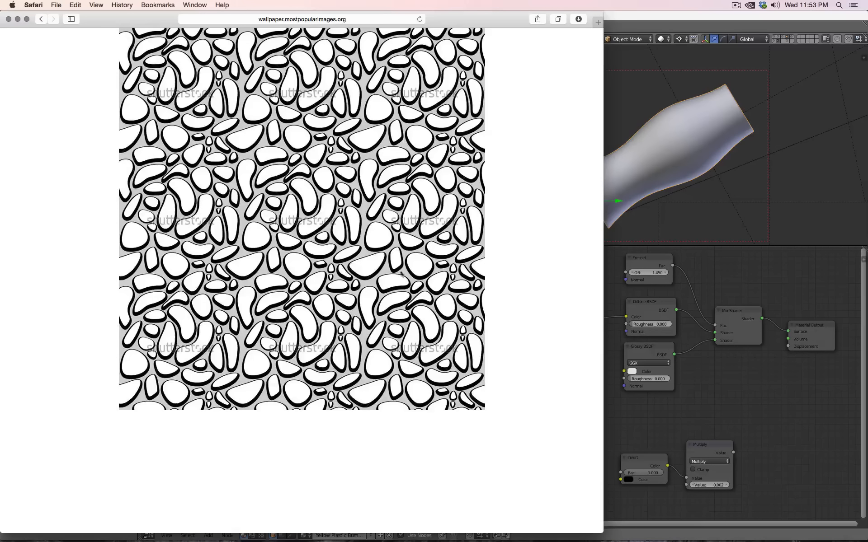
right_click(331, 196)
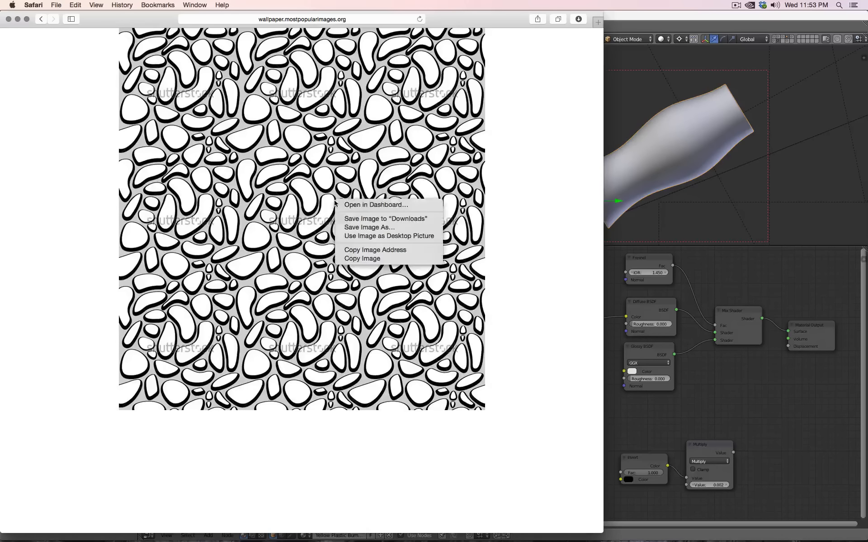
click(437, 138)
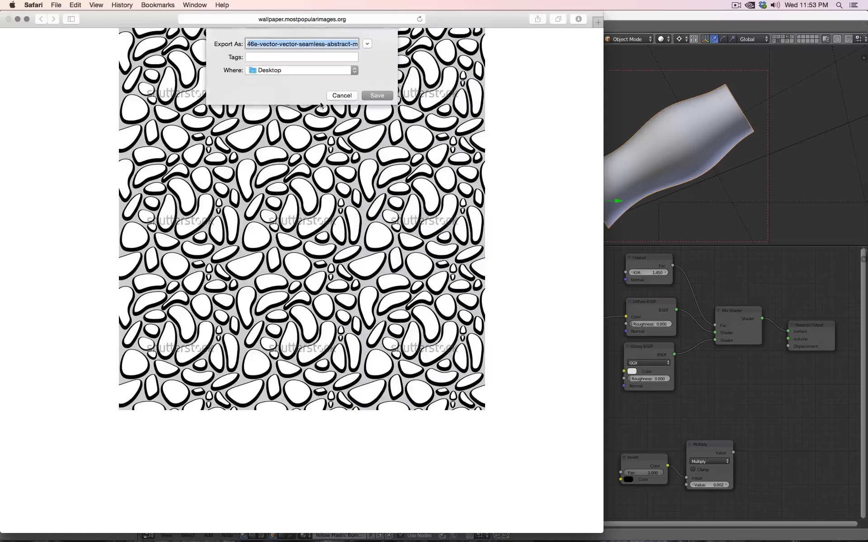
click(387, 95)
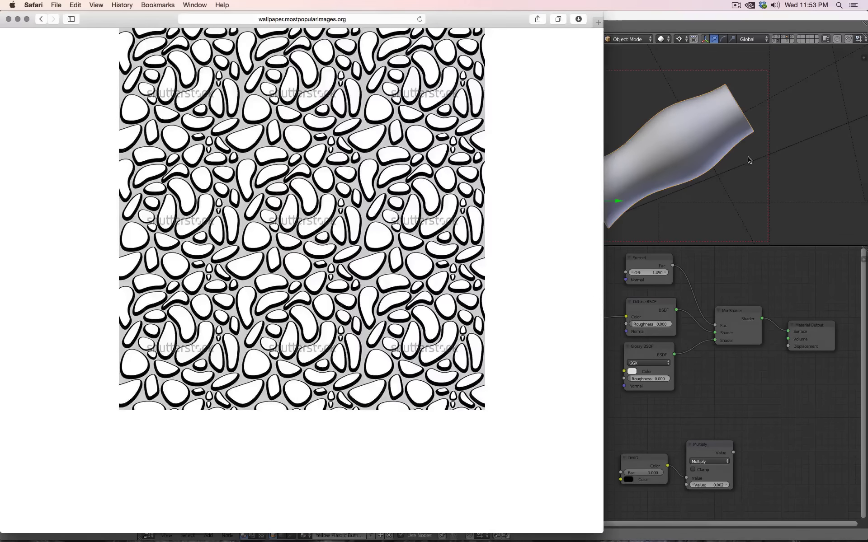
- In Blender, load 46e-vector-vector-seamless-abstract-mesh-pattern-154373342.jpg into the Image Texture node and display the camera viewport in rendered shading
click(764, 327)
click(467, 375)
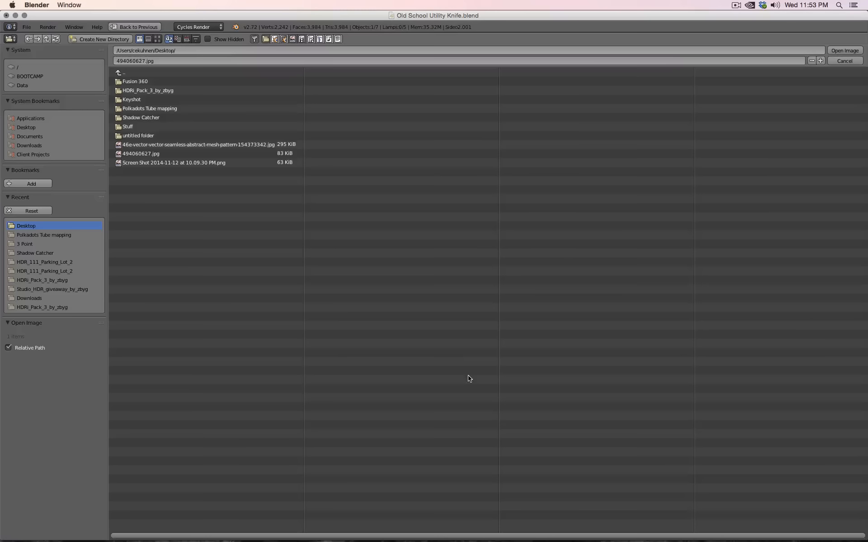
click(181, 146)
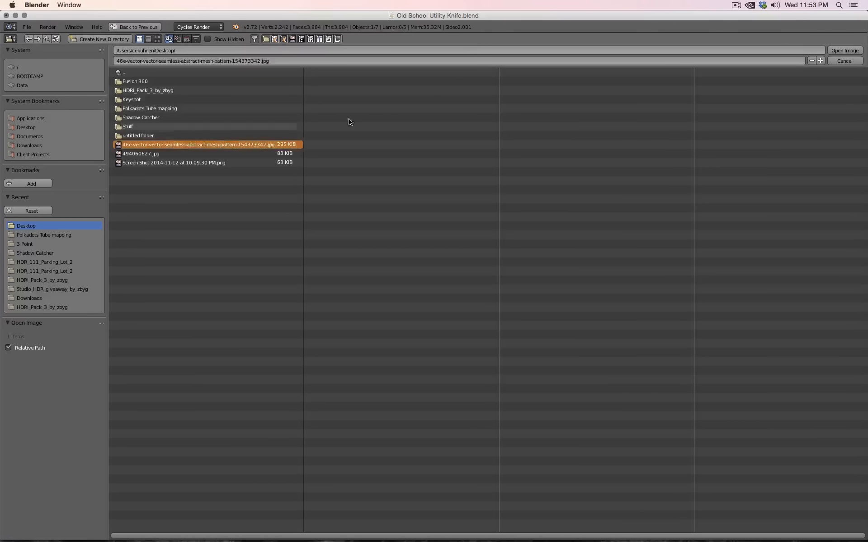
click(844, 50)
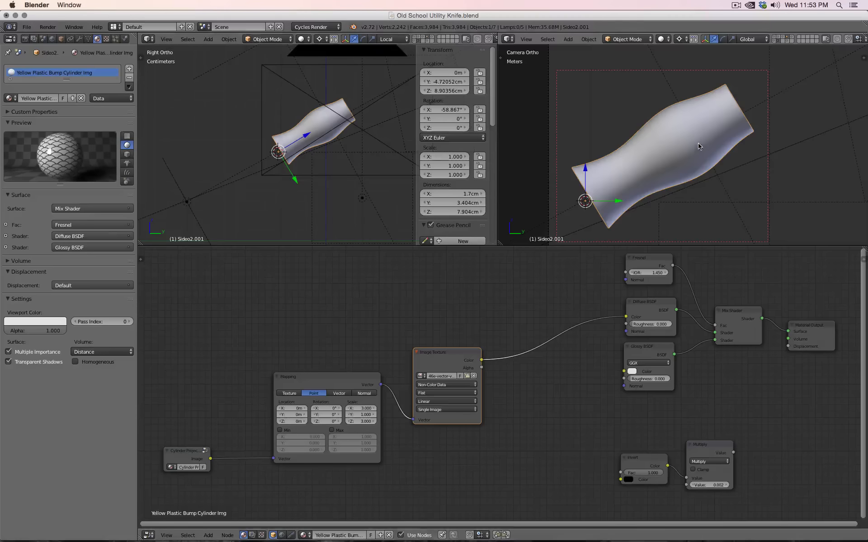
key(shift+z)
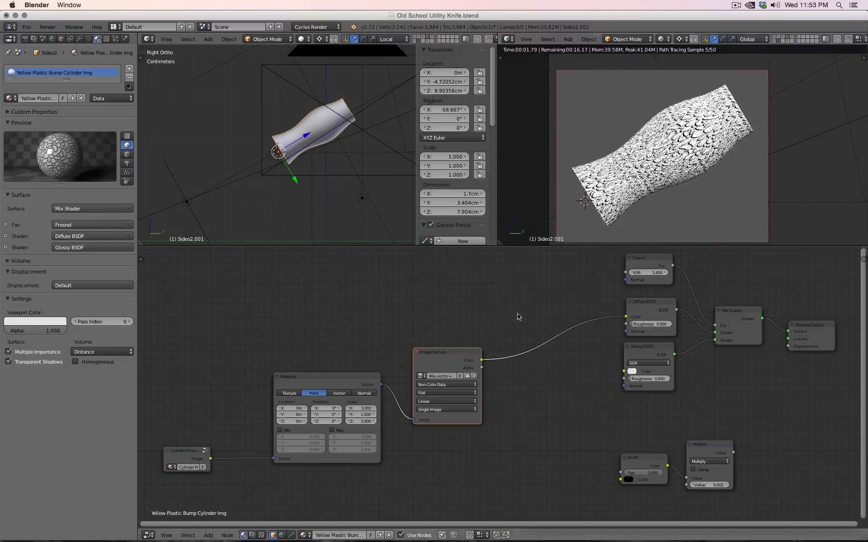
- Try an X and Z scale of 2 on the Mapping node
click(359, 408)
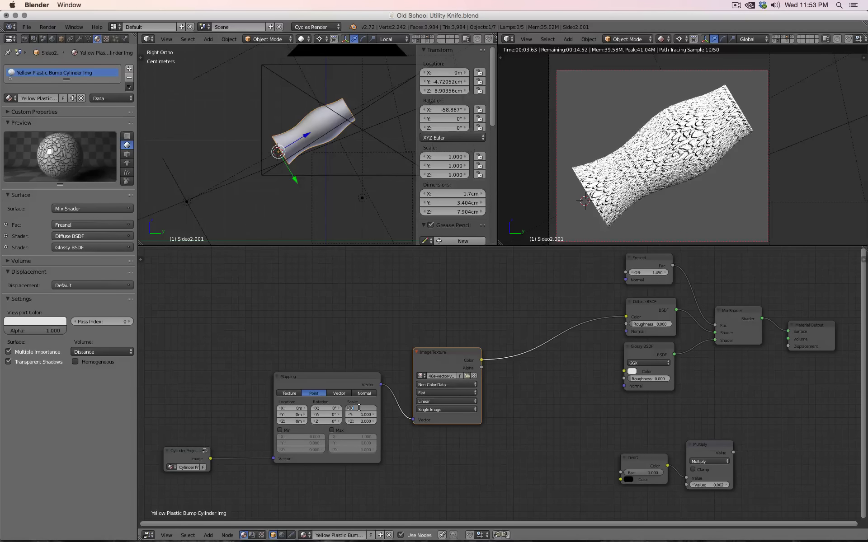
text(2)
key(Tab)
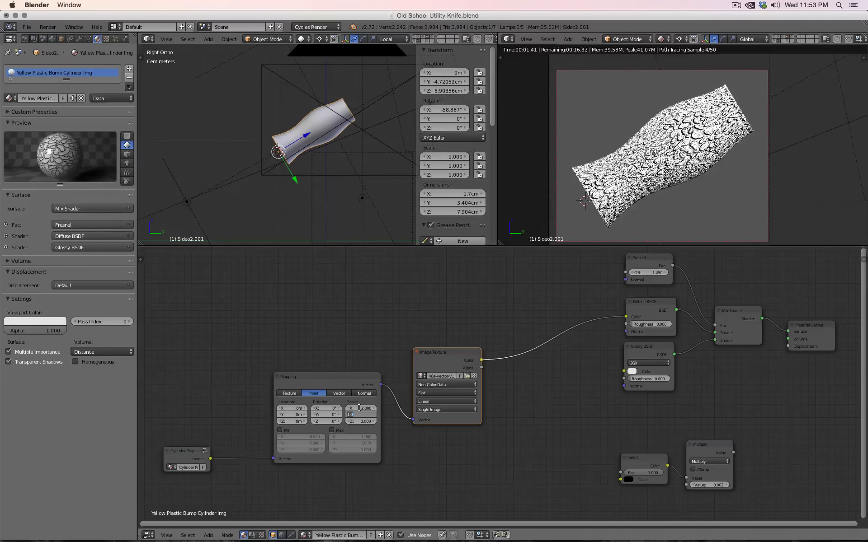
key(Tab)
text(2)
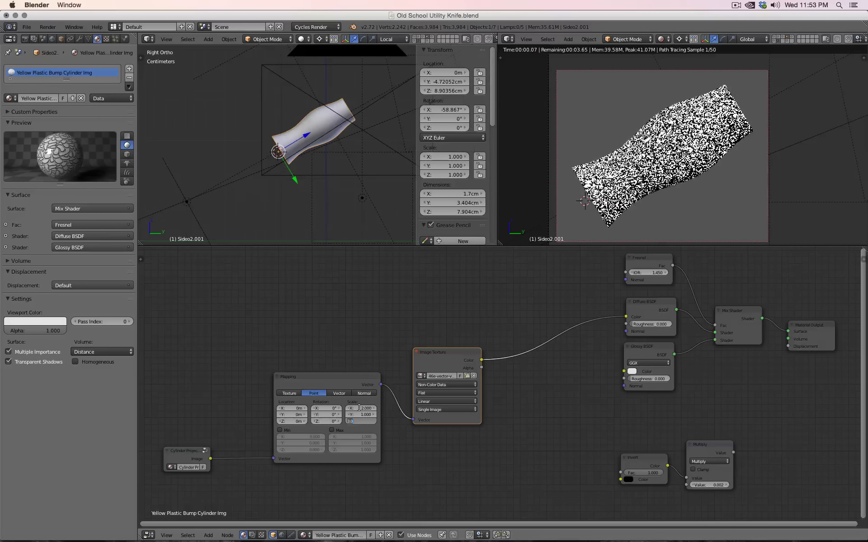
key(Return)
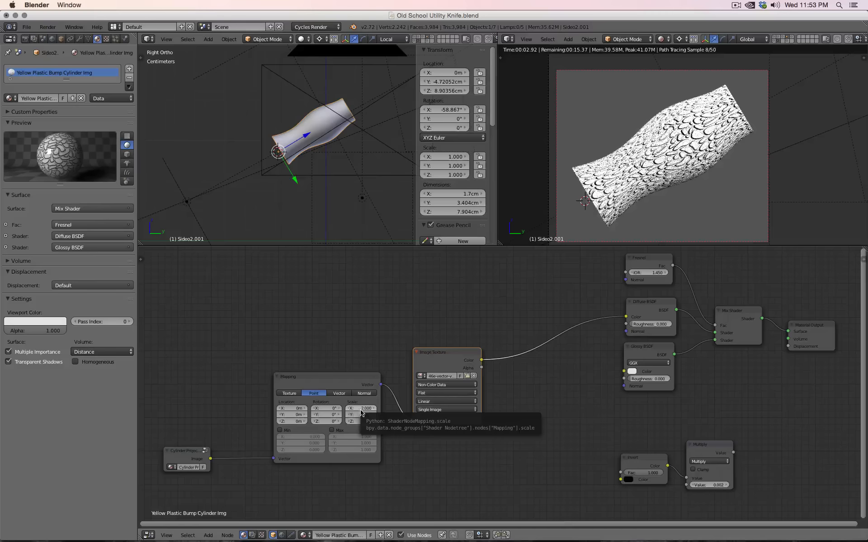
- Try an X and Z scale of 1 on the Mapping node
click(357, 408)
text(1)
key(Return)
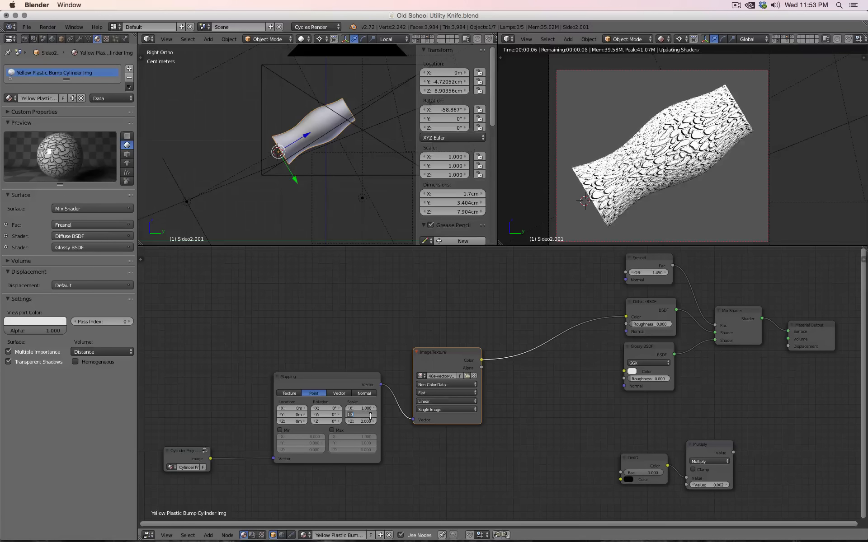
click(369, 421)
text(1)
key(Return)
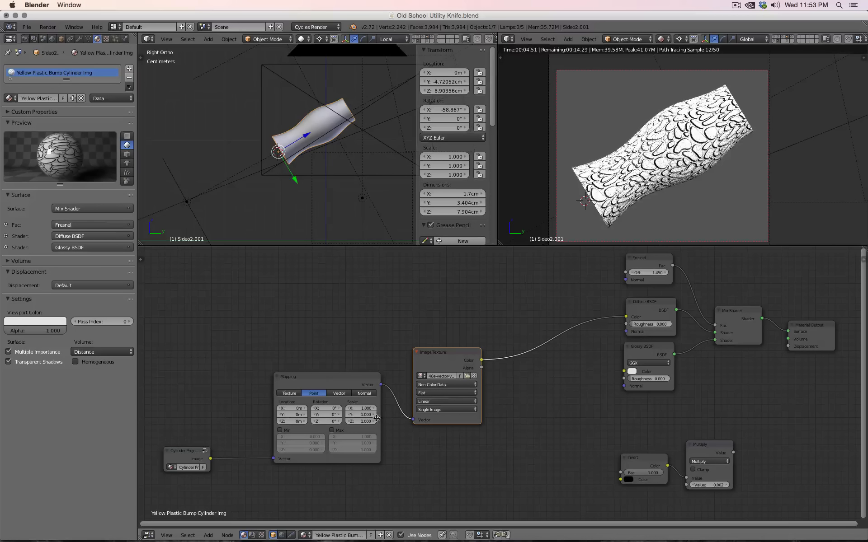
- Set the Mapping node's X, Y and Z scale to 2
click(361, 408)
text(2)
key(Return)
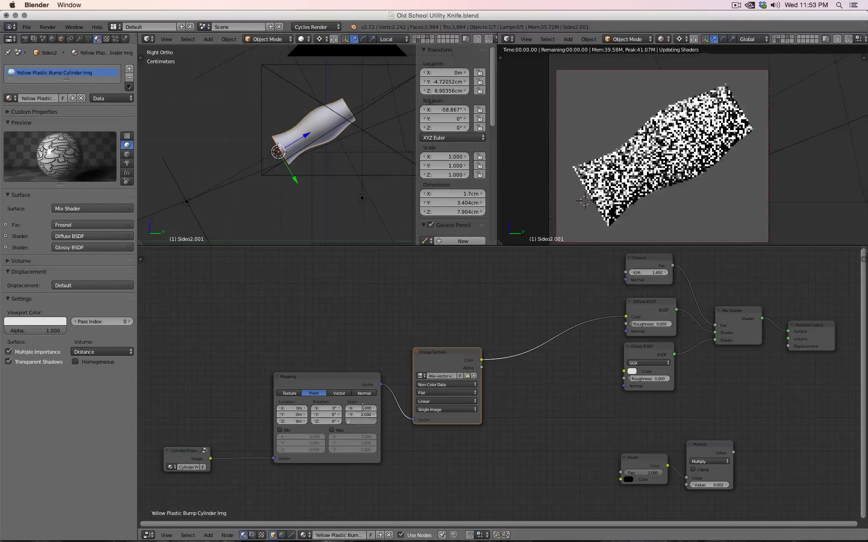
middle_drag(639, 188, 671, 145)
key(KP_0)
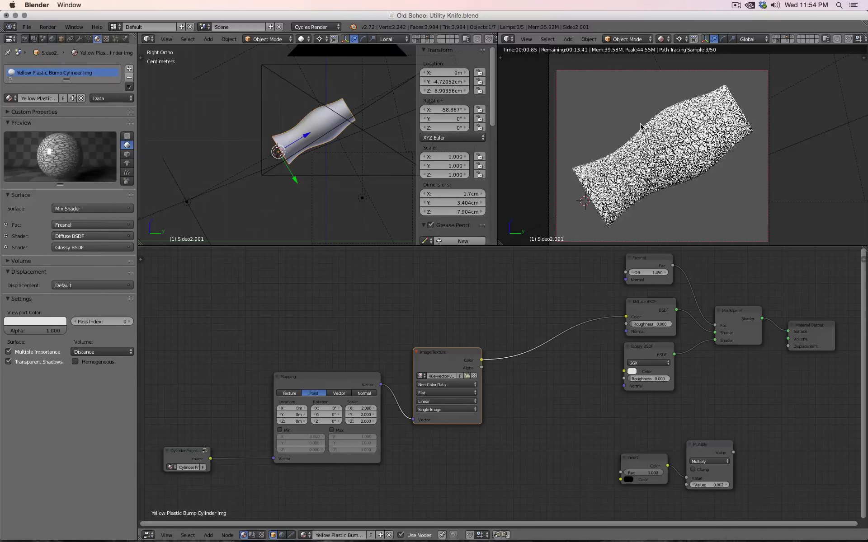
- Reroute the image's Color output from the Diffuse color to the Invert node's Fac, and connect Multiply's Value to the Material Output's Displacement
drag(626, 317, 620, 472)
drag(733, 452, 788, 346)
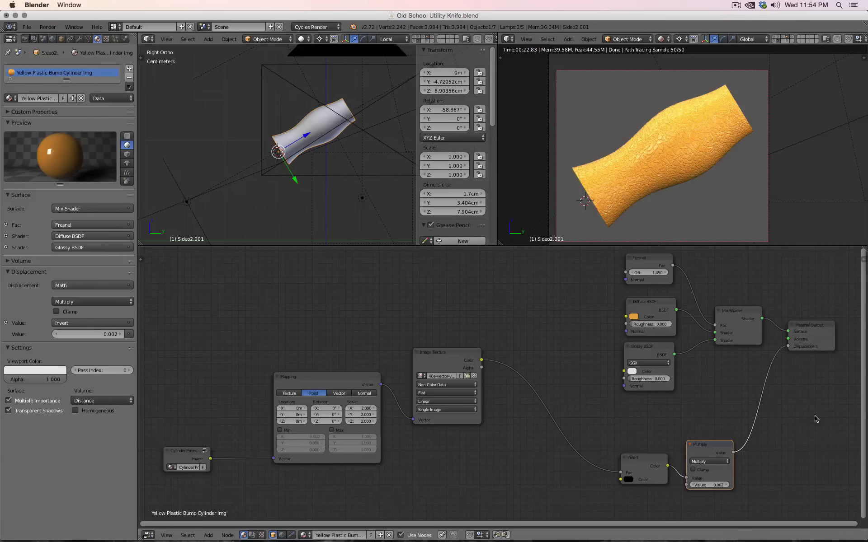
- Switch to Safari and run an image search for "leather texture seamless"
key(super+Tab)
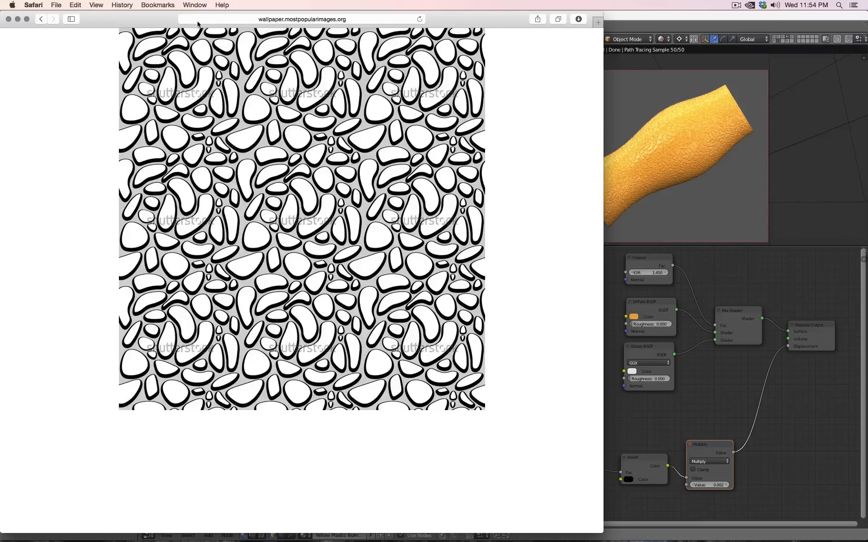
click(212, 20)
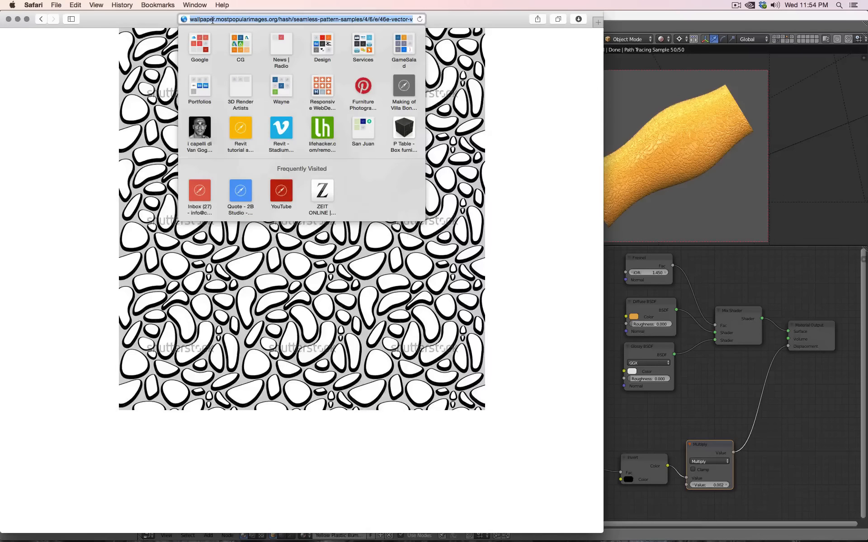
text(leather te)
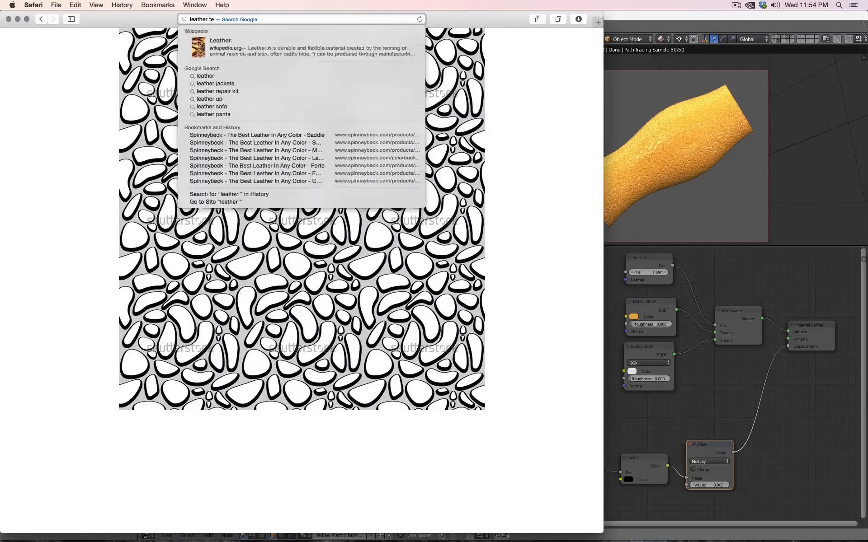
text(xture seamless)
key(Return)
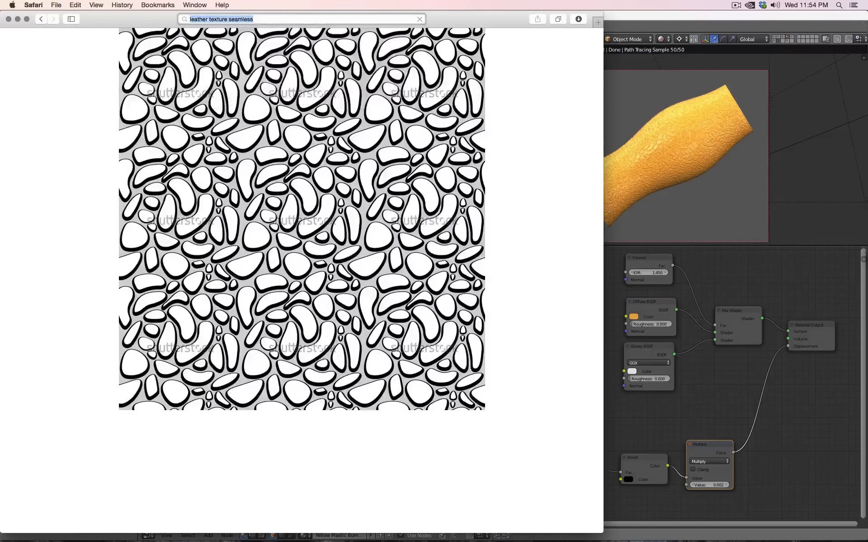
click(98, 68)
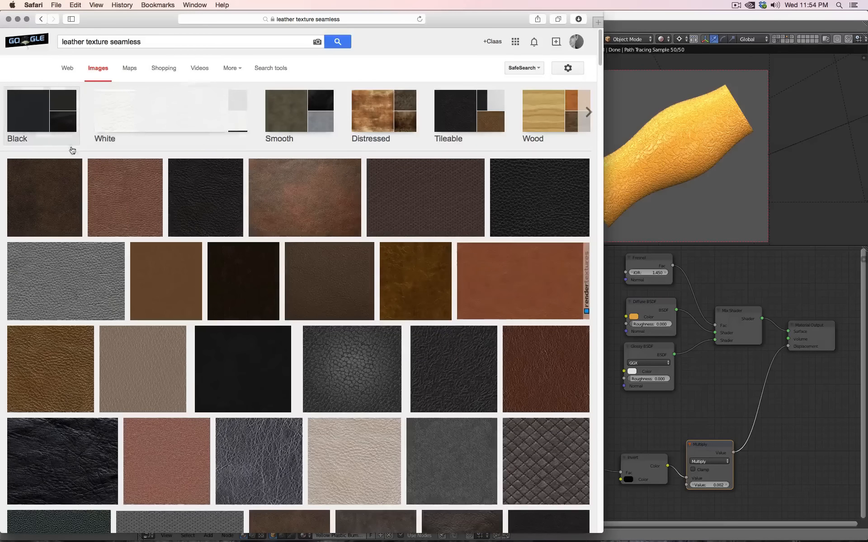
- Browse the leather texture results and open the preview of the grey 1241 × 1241 "Leather Map Pictures" image
scroll(479, 235, down, 3)
scroll(452, 217, up, 3)
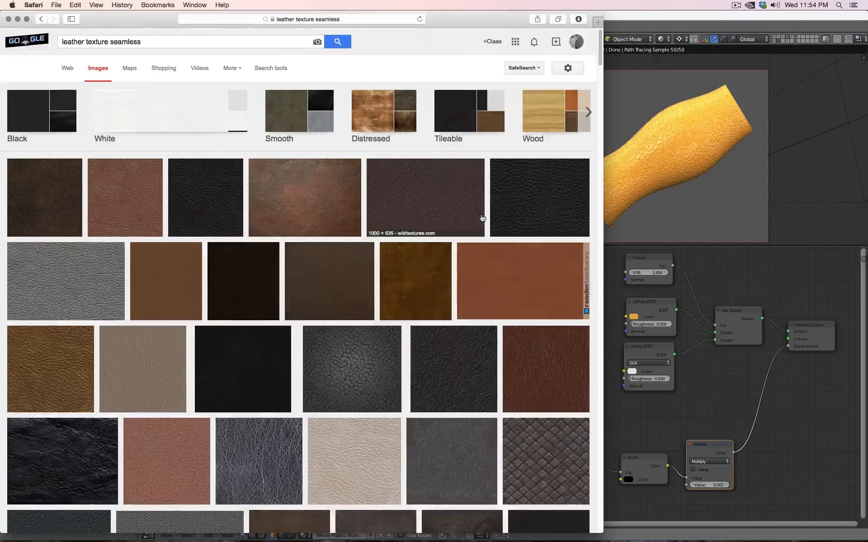
scroll(524, 212, down, 10)
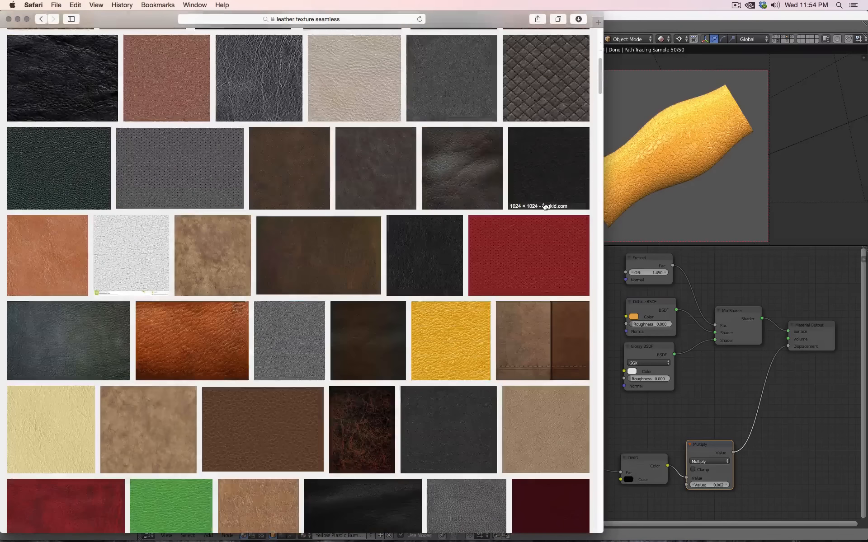
click(303, 323)
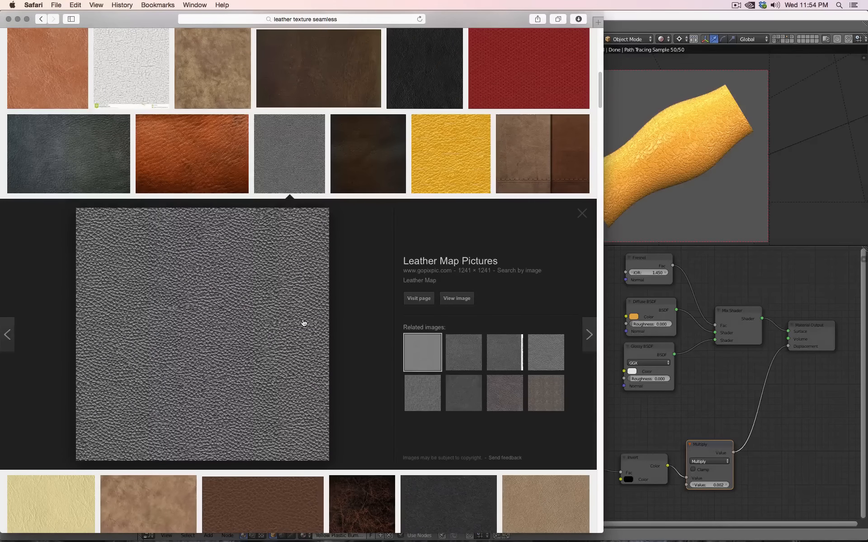
scroll(312, 317, down, 5)
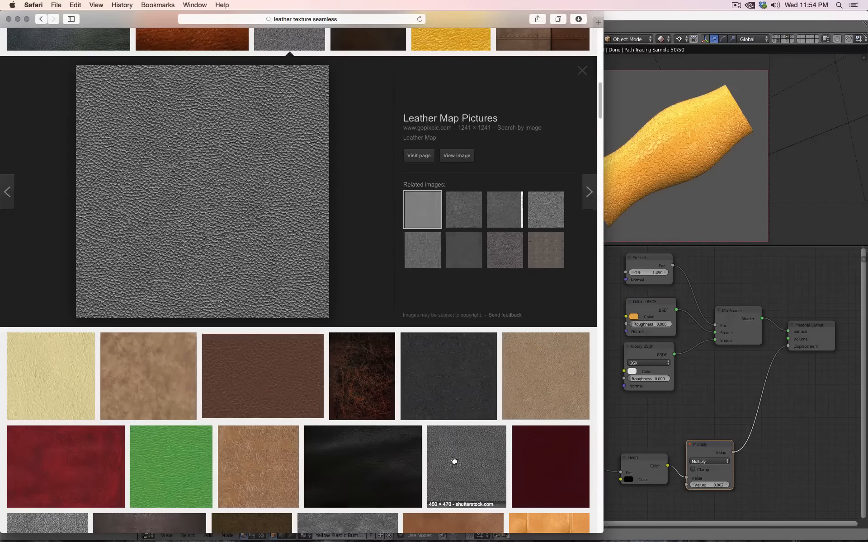
click(454, 461)
scroll(308, 422, up, 8)
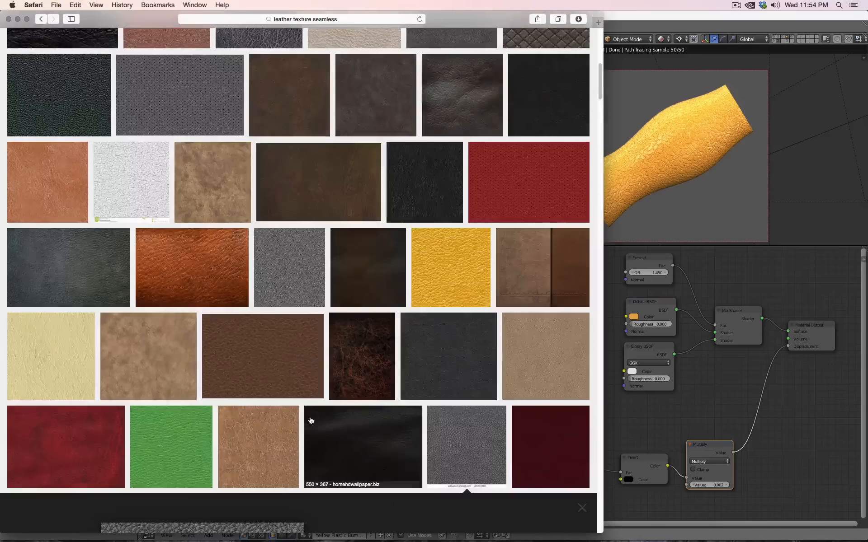
scroll(298, 389, up, 2)
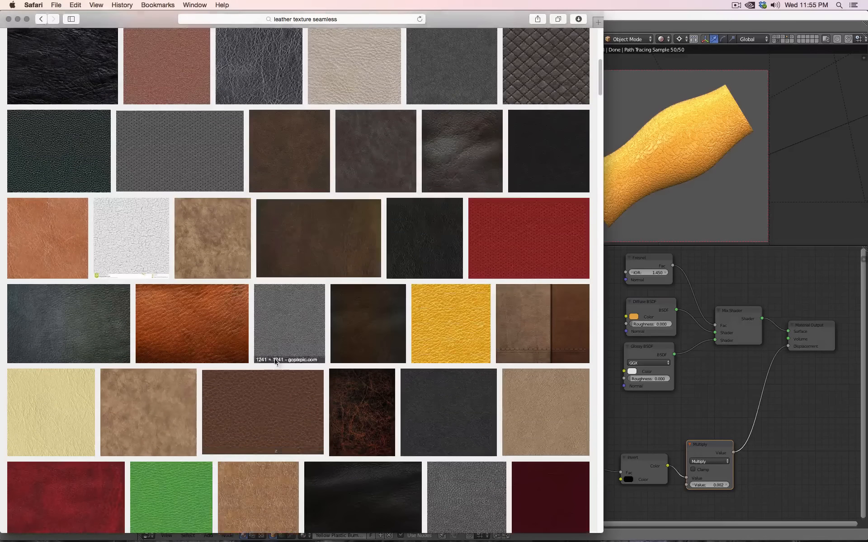
click(277, 321)
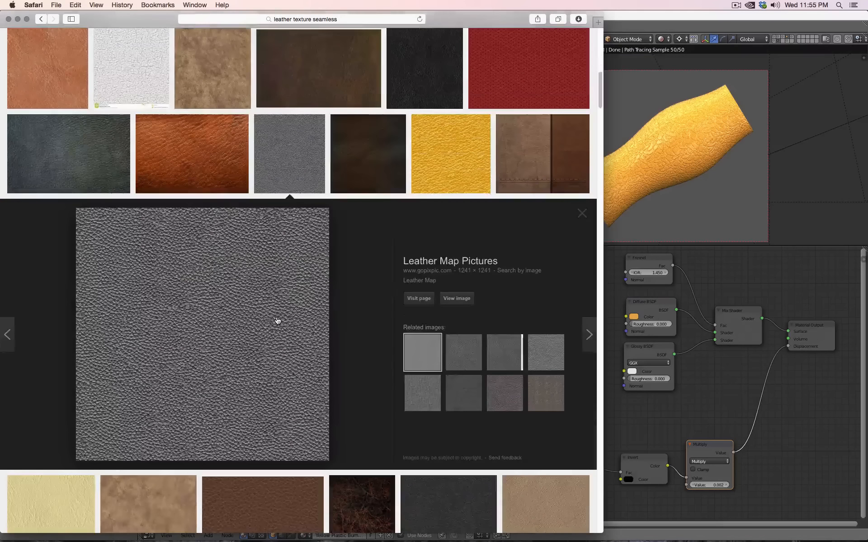
- Open the grey leather image at full size and save it to the Desktop as "Texture seamless leather bump map"
click(460, 299)
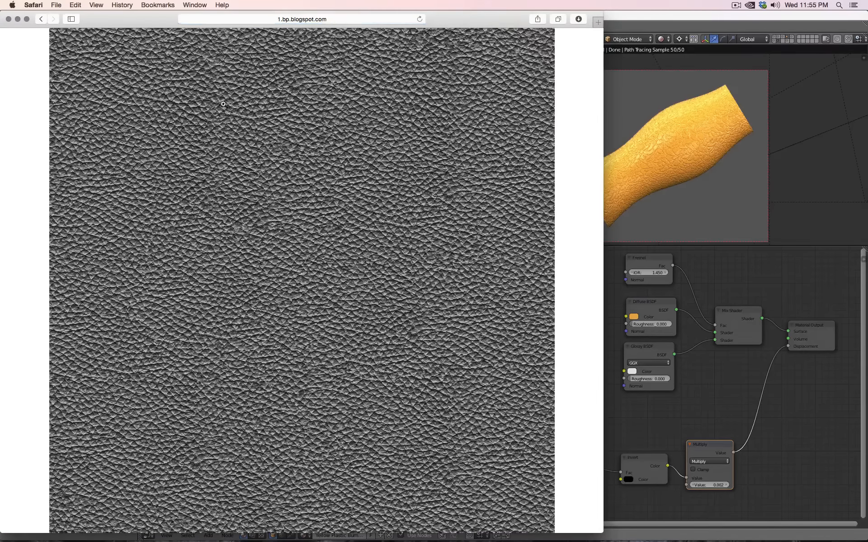
right_click(224, 96)
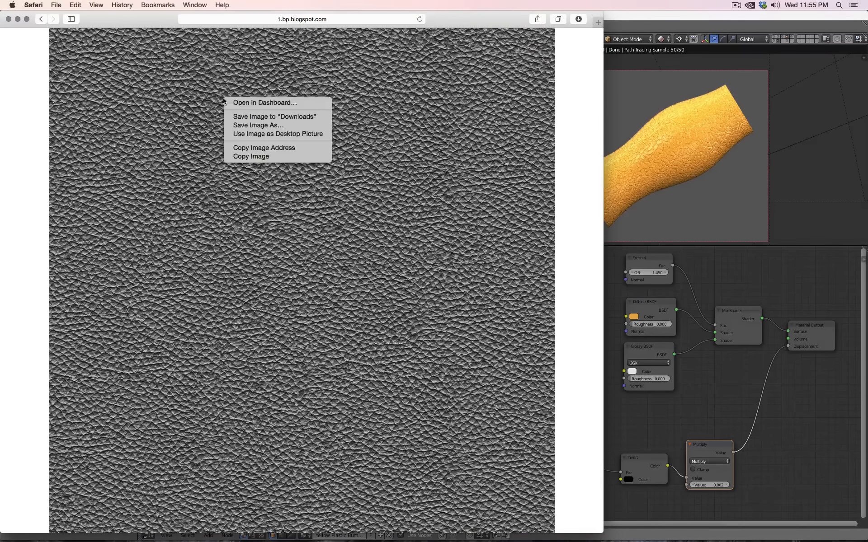
click(284, 127)
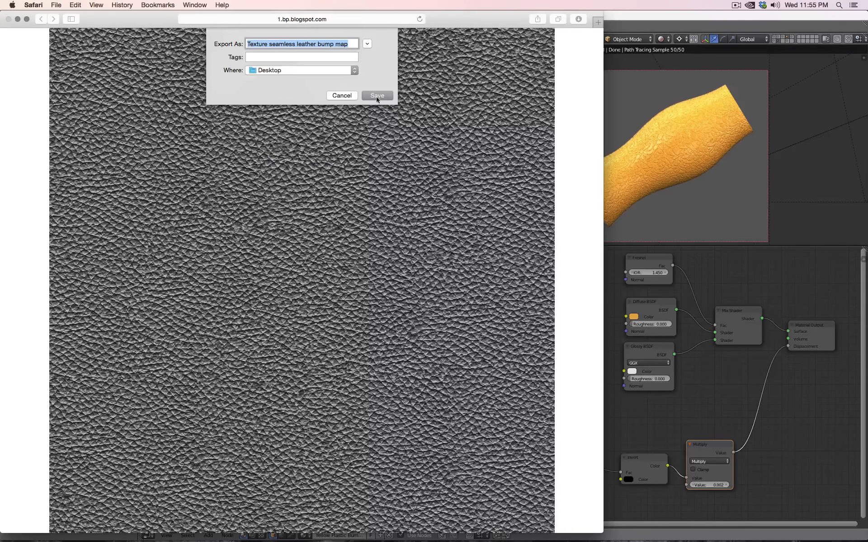
click(378, 95)
- Switch to Blender and load "Texture seamless leather bump map.jpg" from the Desktop into the Image Texture node
click(727, 261)
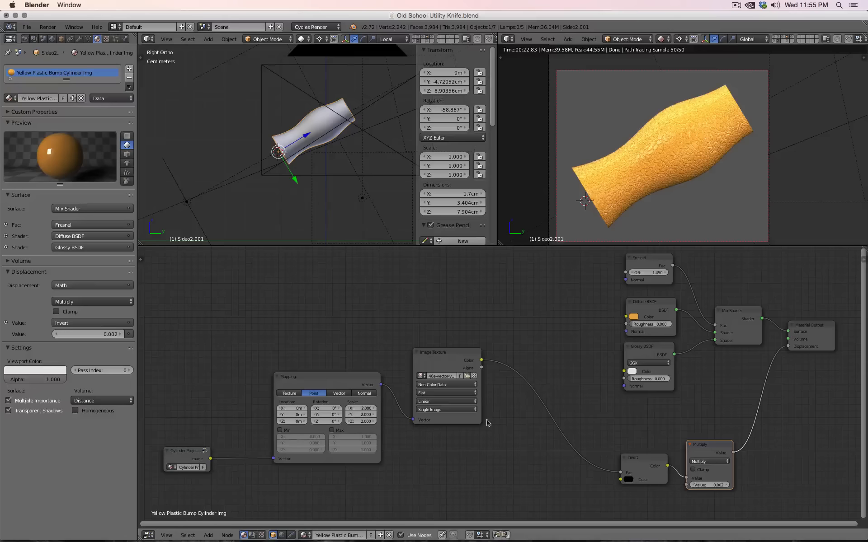
click(470, 383)
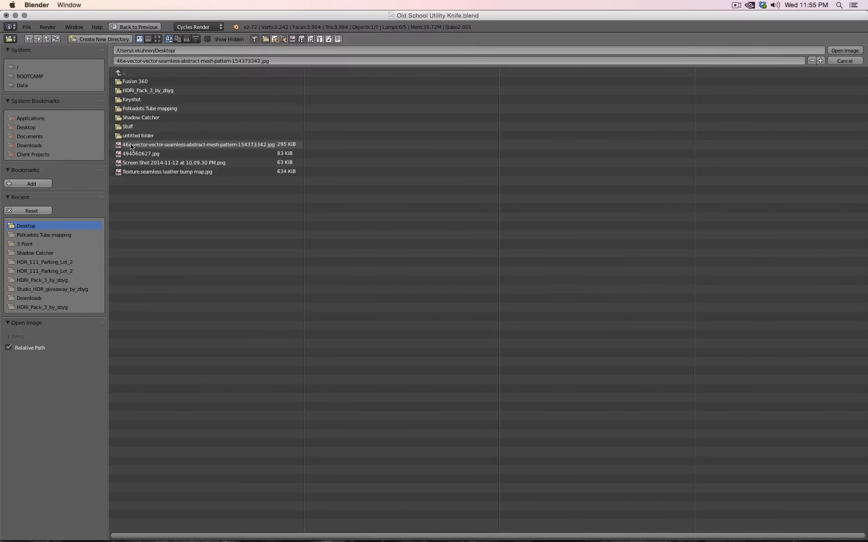
click(201, 172)
click(844, 51)
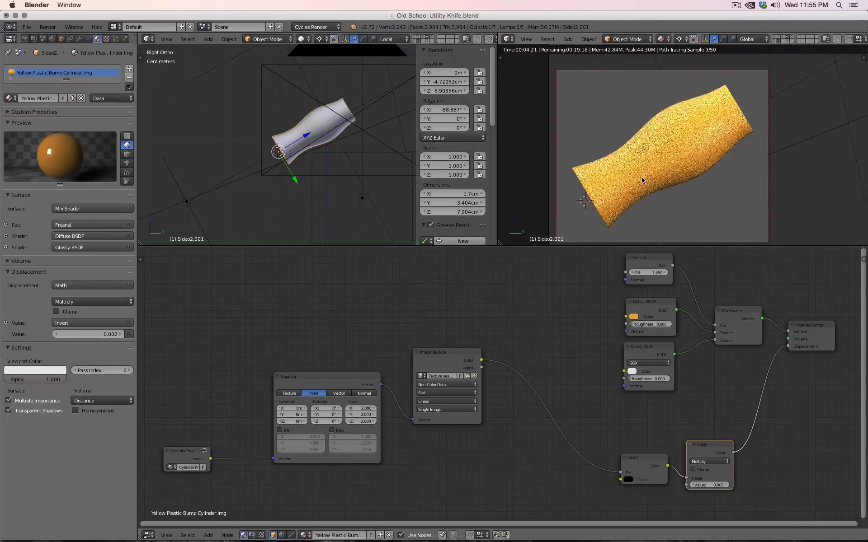
- Set the Mapping node's X, Y and Z scale to 1, and reroute the wiring so the image feeds the Diffuse color without displacement
click(356, 408)
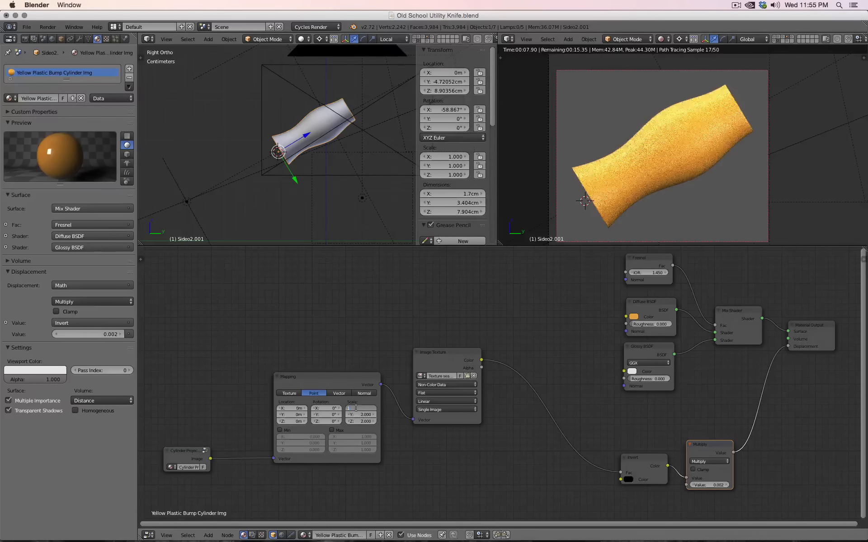
key(Return)
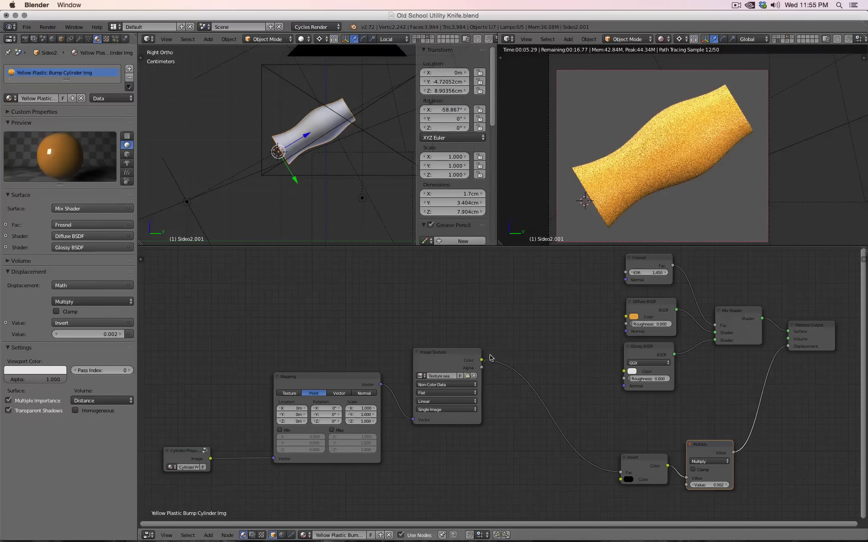
drag(482, 360, 626, 317)
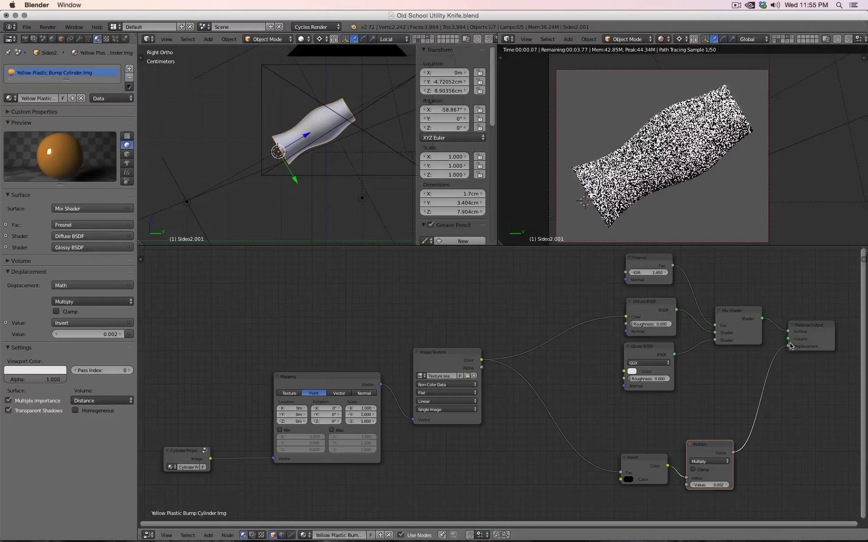
drag(788, 347, 783, 393)
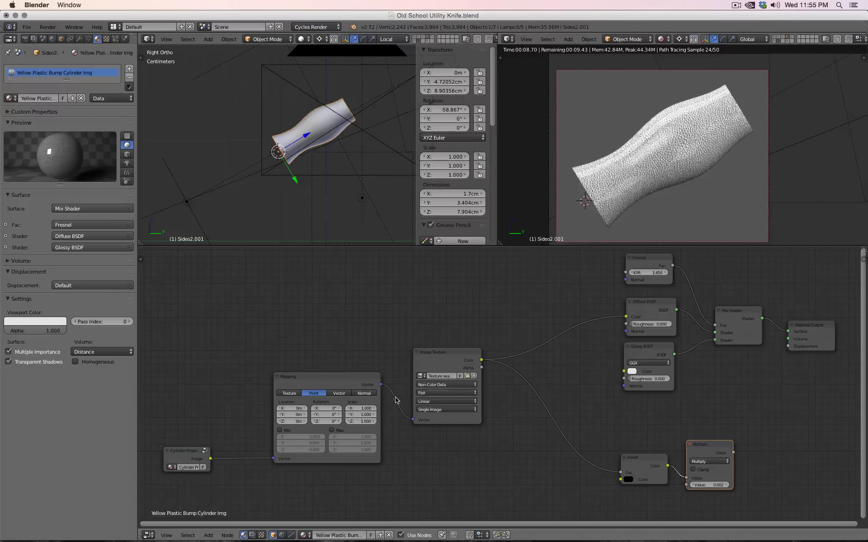
- Set the Mapping node's X, Y and Z scale to 0.5
click(359, 408)
text(.5)
key(Return)
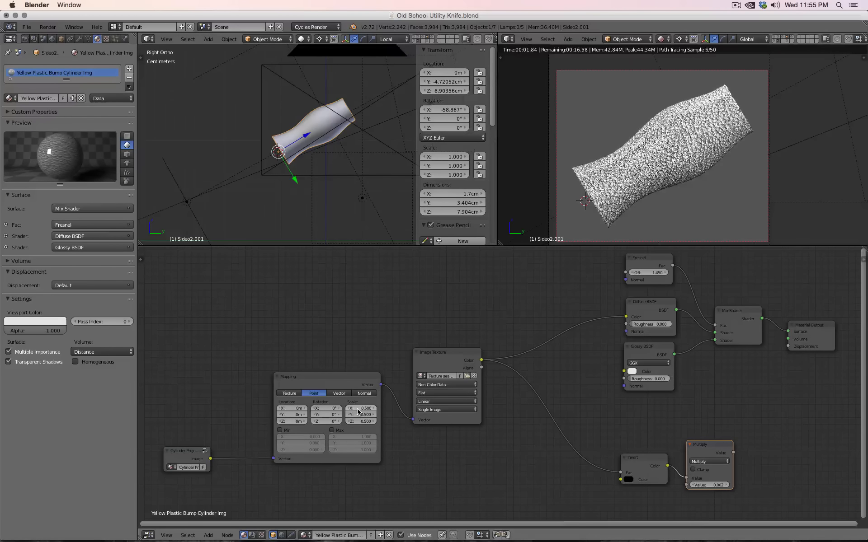
- Reconnect Multiply's Value to the Material Output's Displacement and unlink the image's Color from the Diffuse BSDF color
drag(733, 452, 788, 346)
drag(626, 317, 579, 322)
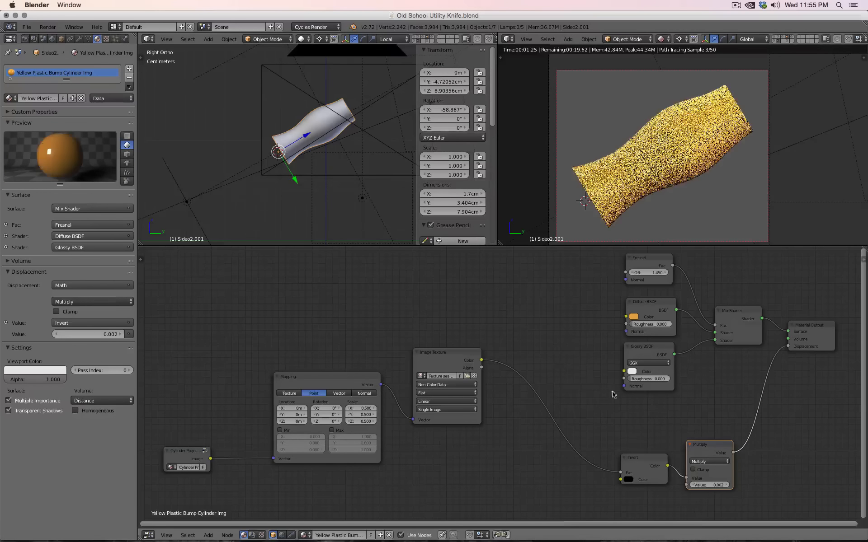
- Try a value of 0.01 on the Multiply node for a stronger leather bump
click(712, 485)
text(0.00)
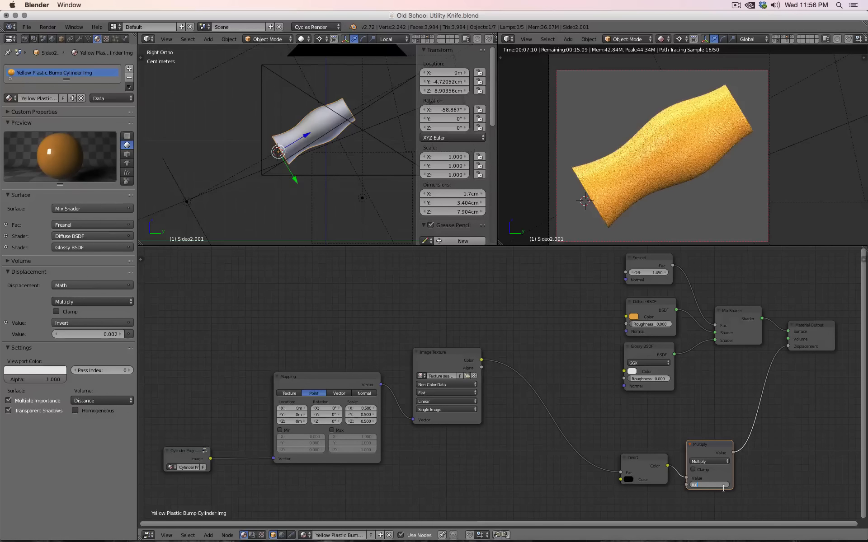
key(Return)
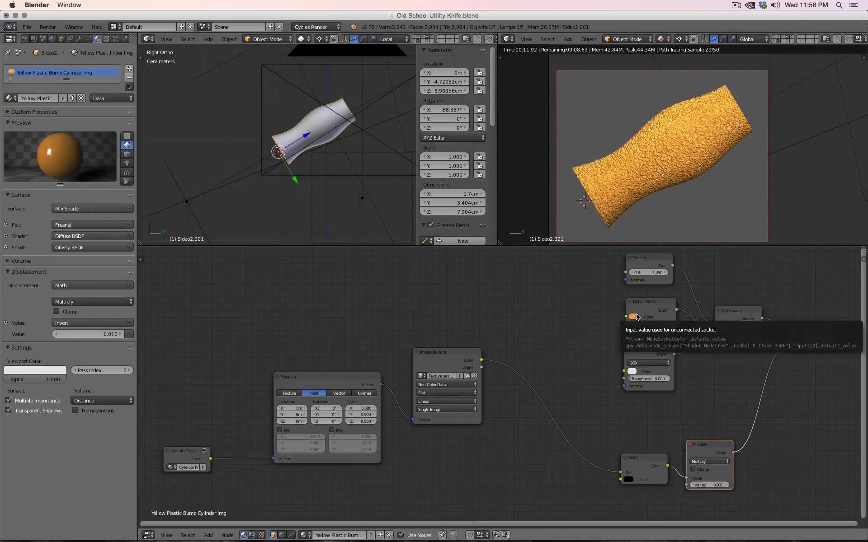
- Set the Glossy BSDF node's roughness to 0.1
click(648, 379)
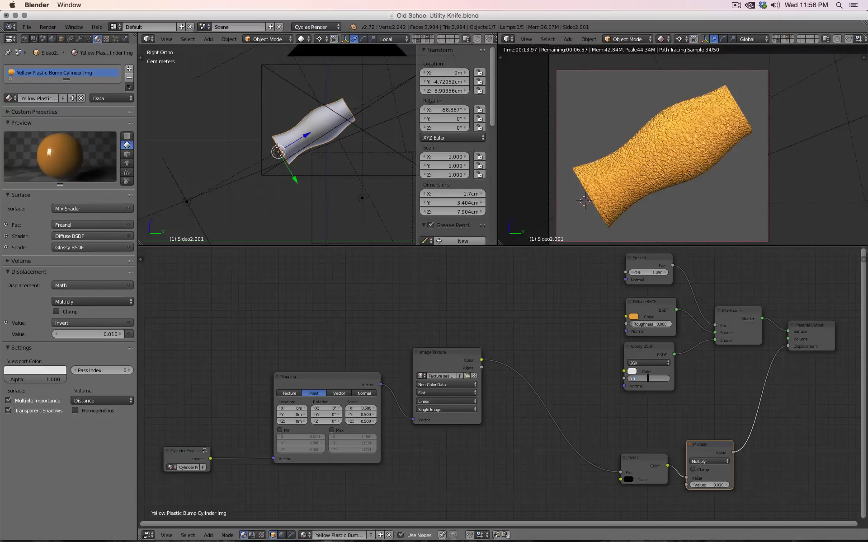
key(BackSpace)
text(.1)
key(Return)
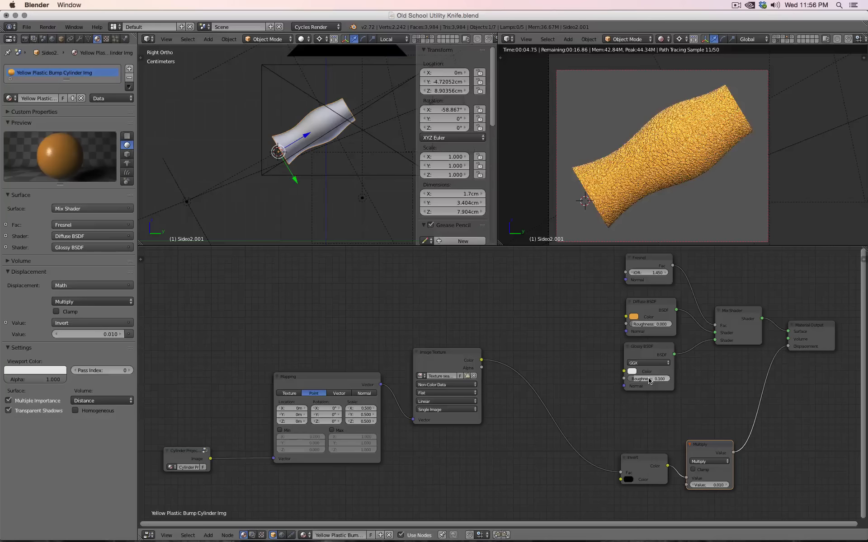
- Set the Multiply node's value to 0.005 to control the leather bump strength
click(702, 486)
text(0.005)
key(Return)
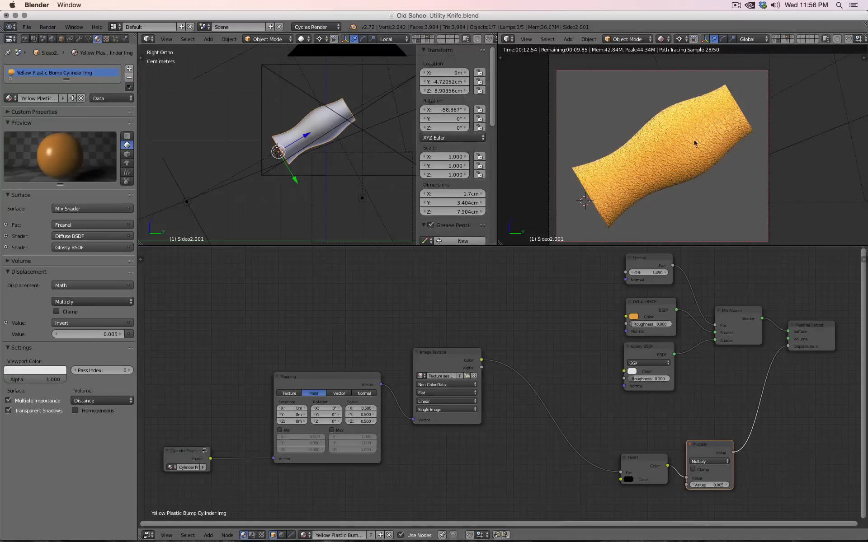
- Move the Image Texture node slightly lower and closer to the Invert node, and shift the cylinder projection group node slightly upward
drag(430, 366, 445, 387)
drag(186, 454, 183, 447)
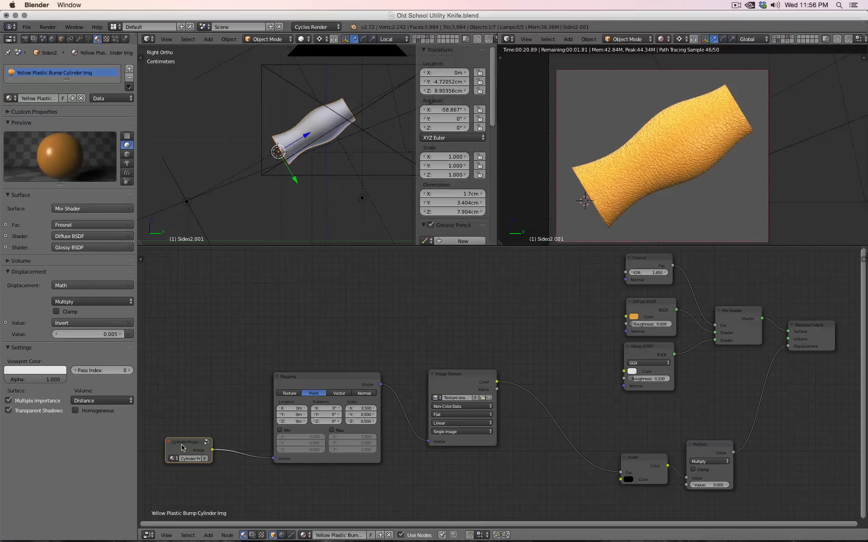